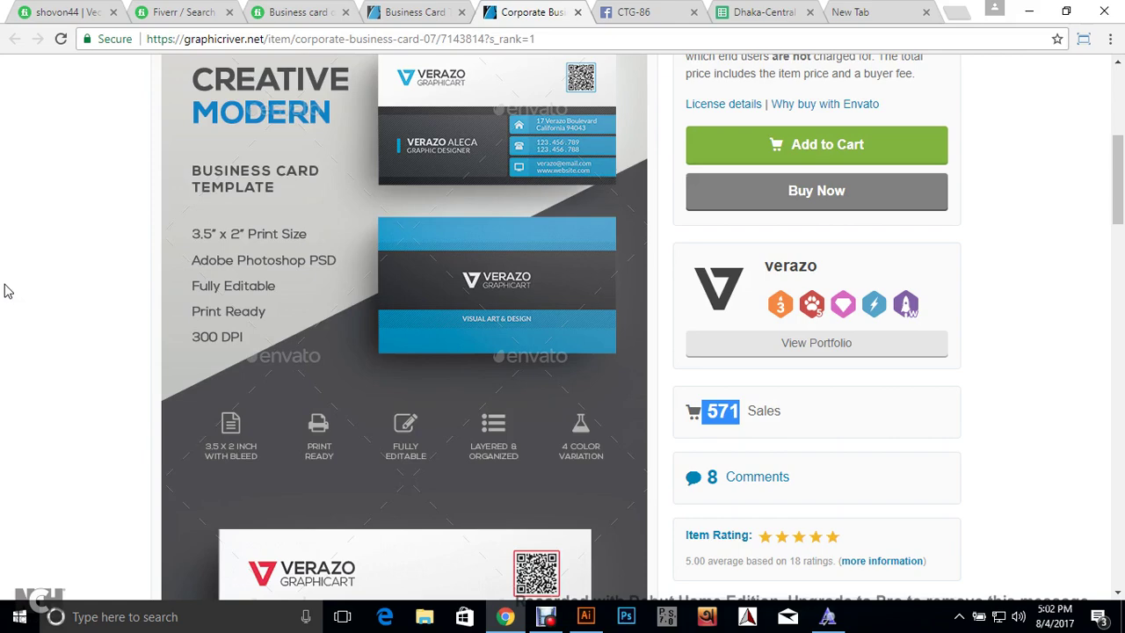
Check the price and the number of sales on the Corporate Business Card 07 listing.
click(7, 291)
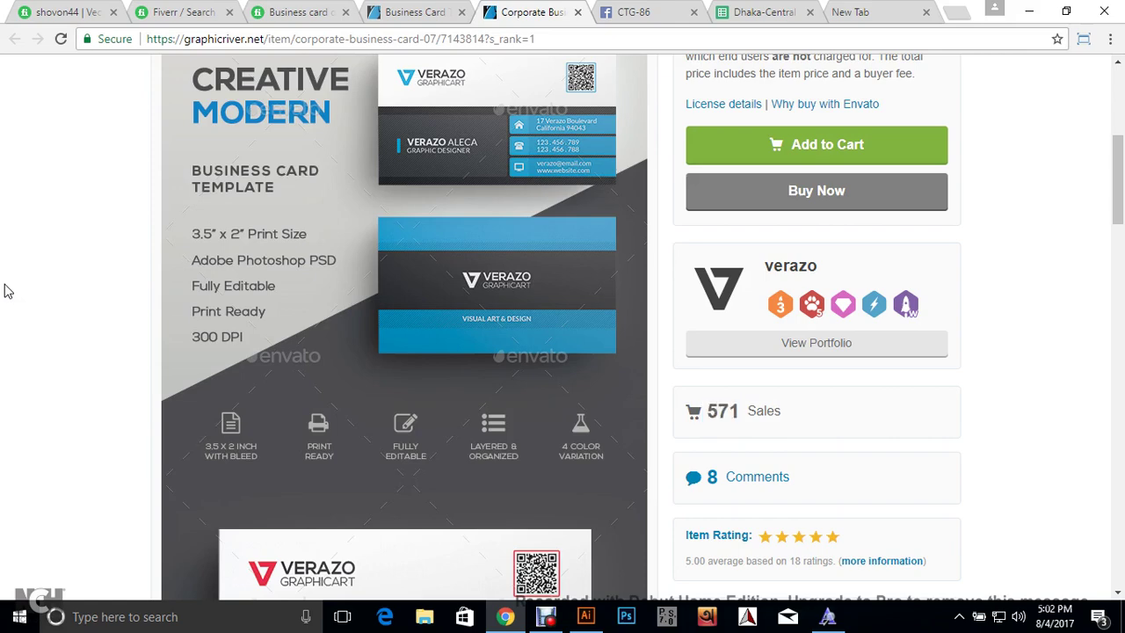
scroll(5, 289, down, 2)
scroll(5, 289, up, 2)
scroll(782, 342, up, 2)
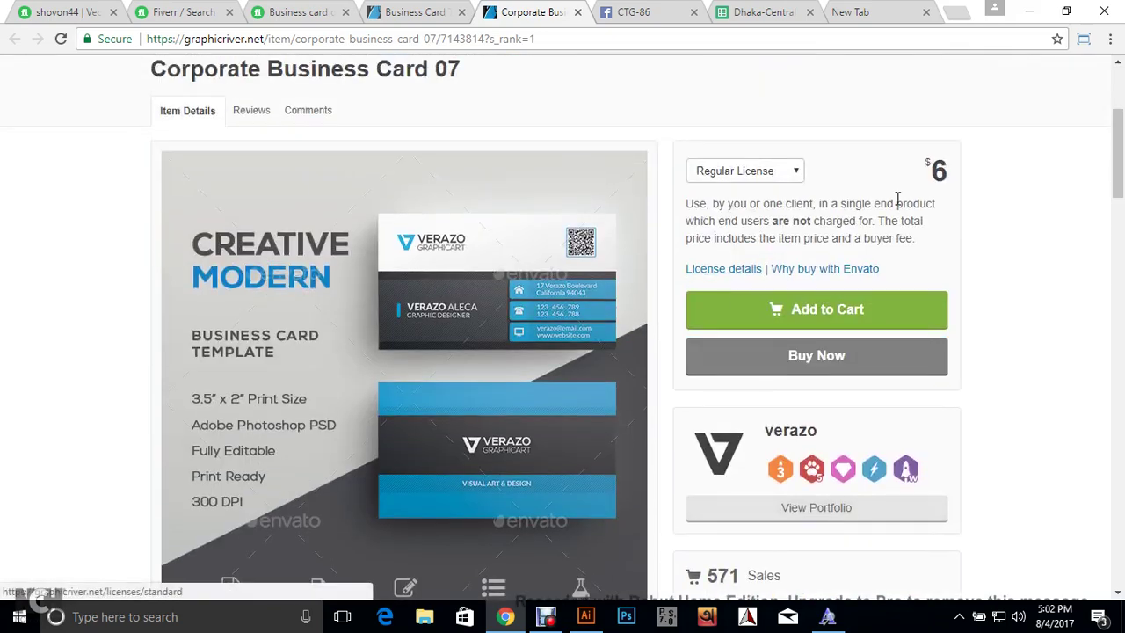
scroll(960, 173, down, 3)
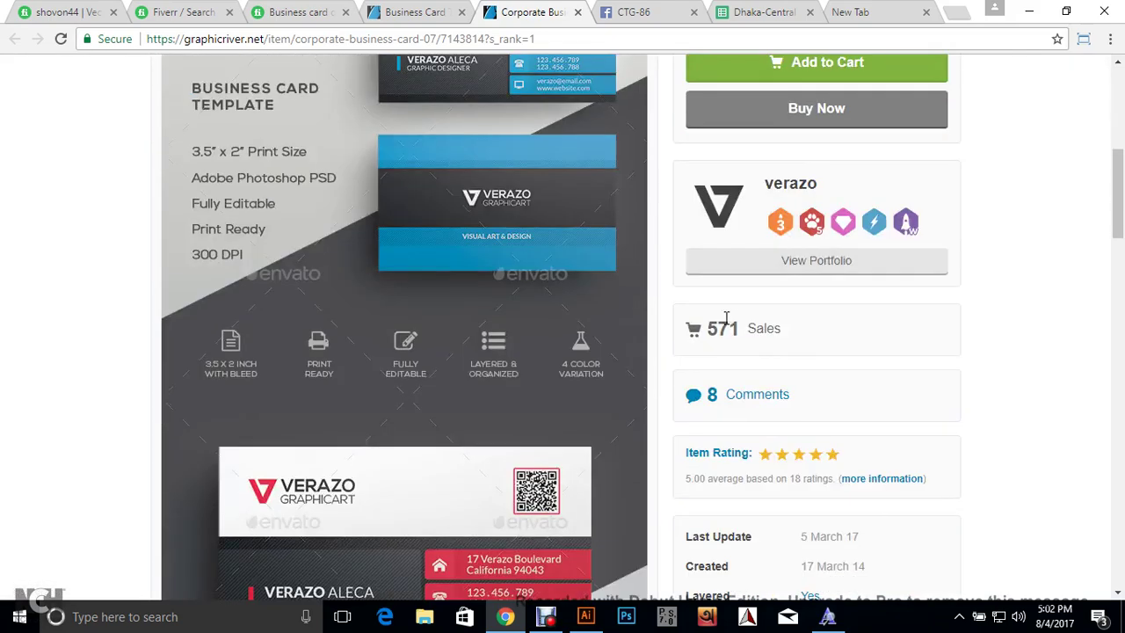
double_click(722, 328)
click(741, 335)
double_click(712, 328)
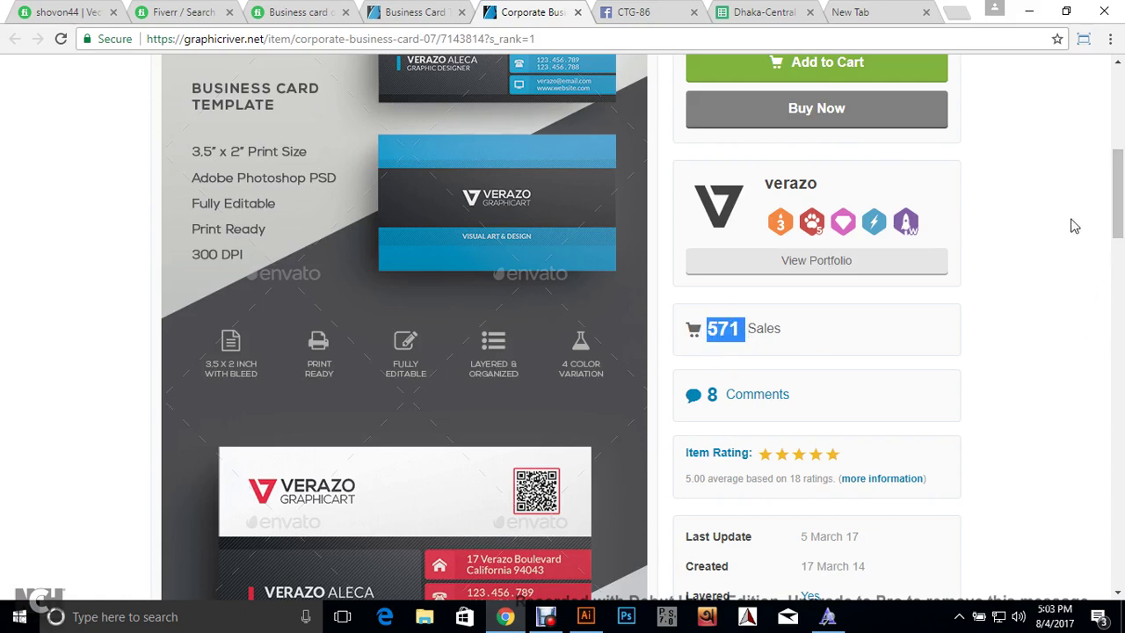
Read the Template Information list further down the Corporate Business Card 07 listing.
drag(1116, 227, 1117, 441)
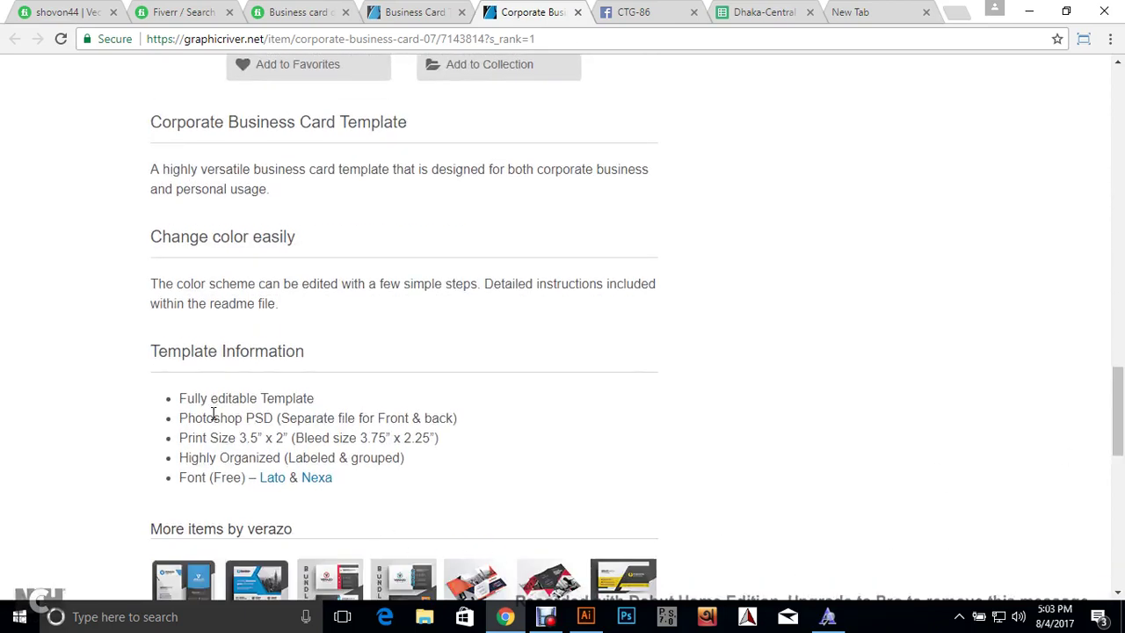
drag(214, 403, 214, 474)
click(264, 452)
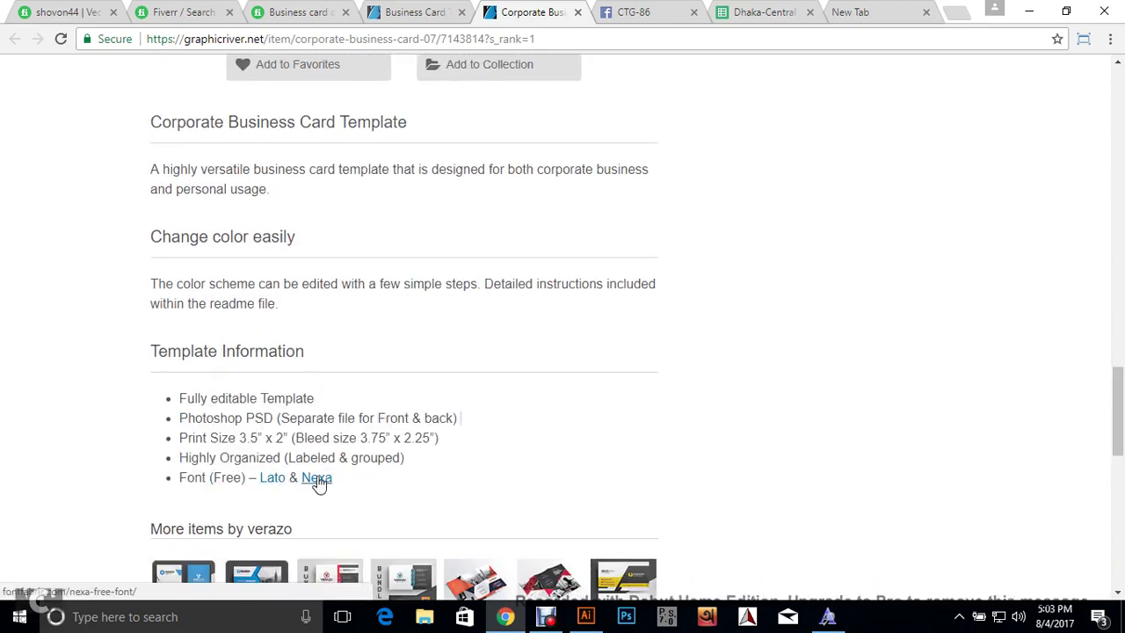
Open the template's Lato font link in a new tab, view its Font Squirrel page and return to the listing.
right_click(274, 483)
click(327, 494)
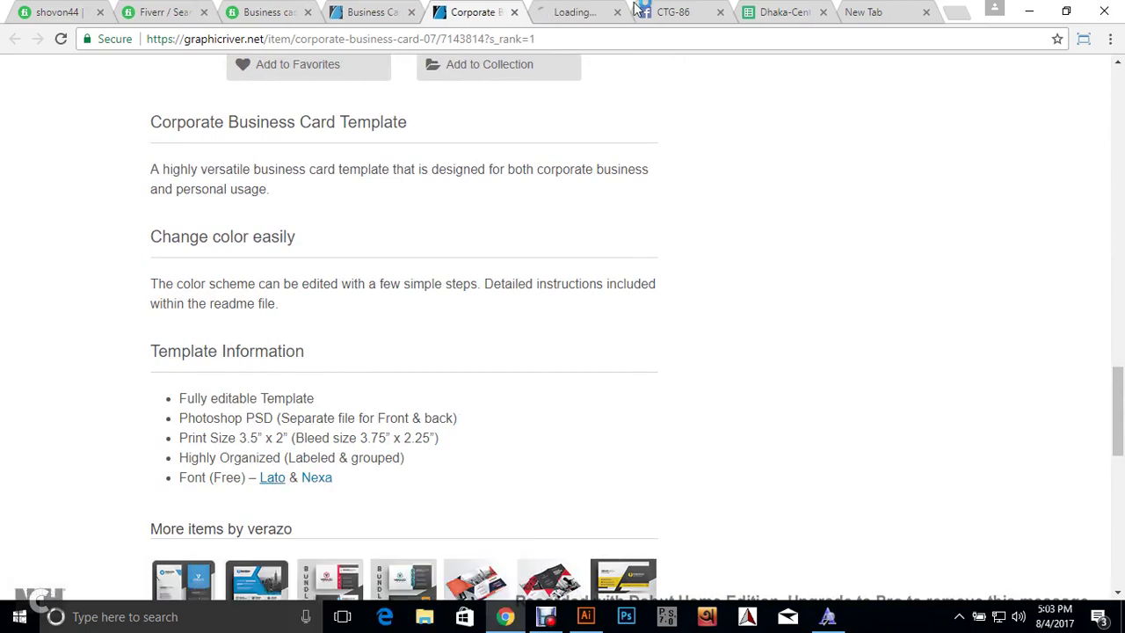
click(576, 11)
click(509, 9)
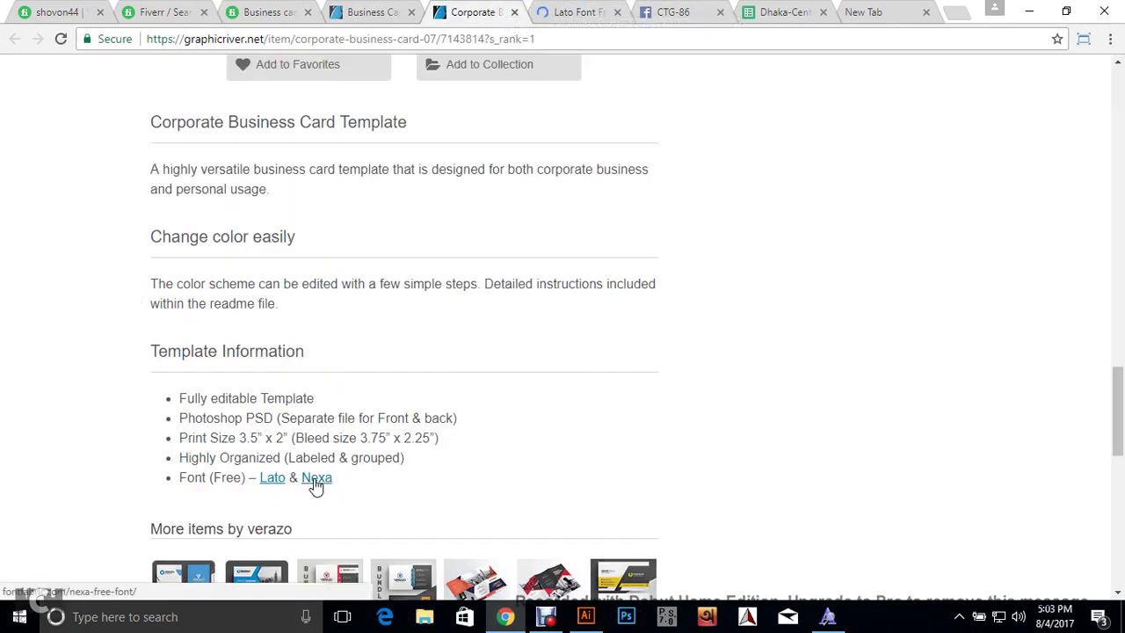
click(597, 11)
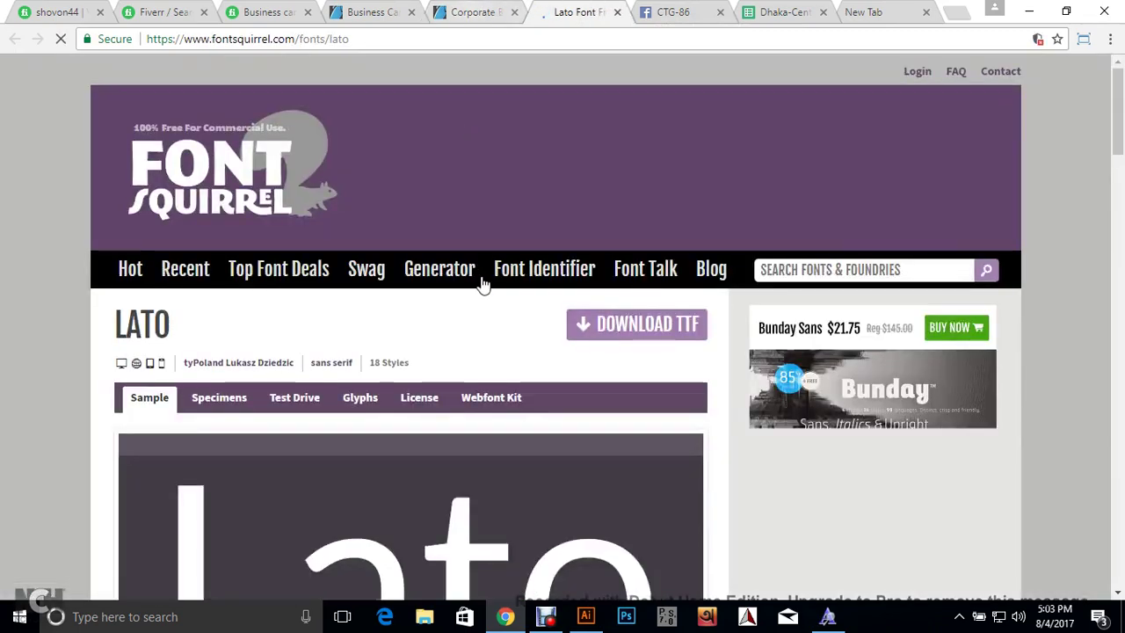
scroll(482, 281, down, 2)
key(ctrl+shift+Tab)
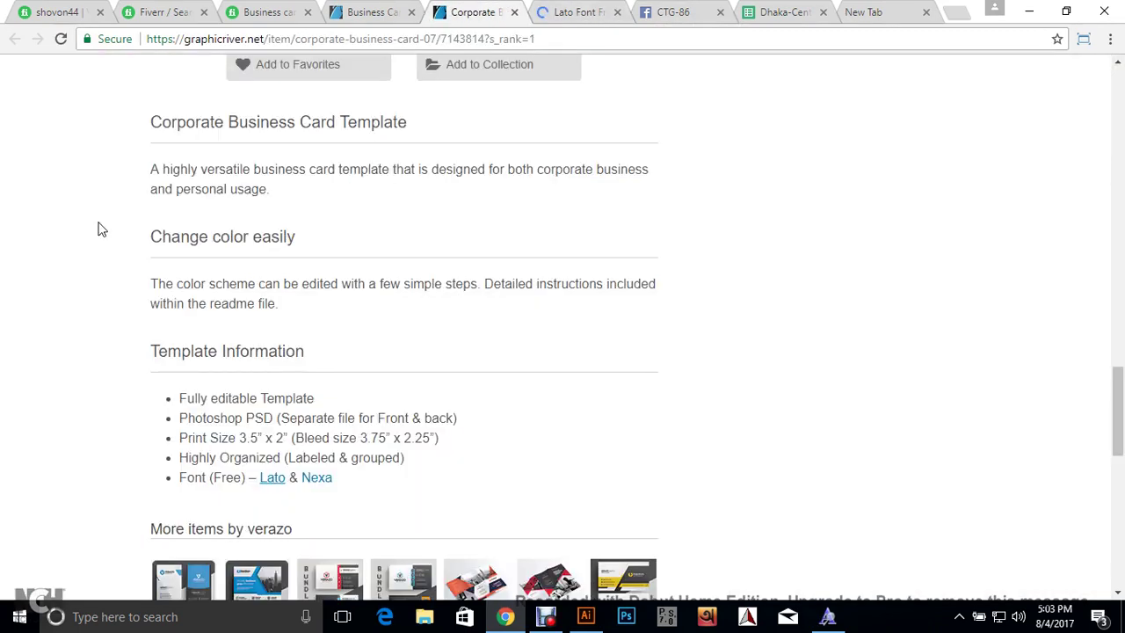
Review the listing's preview artwork, color variations and template details.
scroll(98, 237, up, 1)
scroll(176, 272, down, 2)
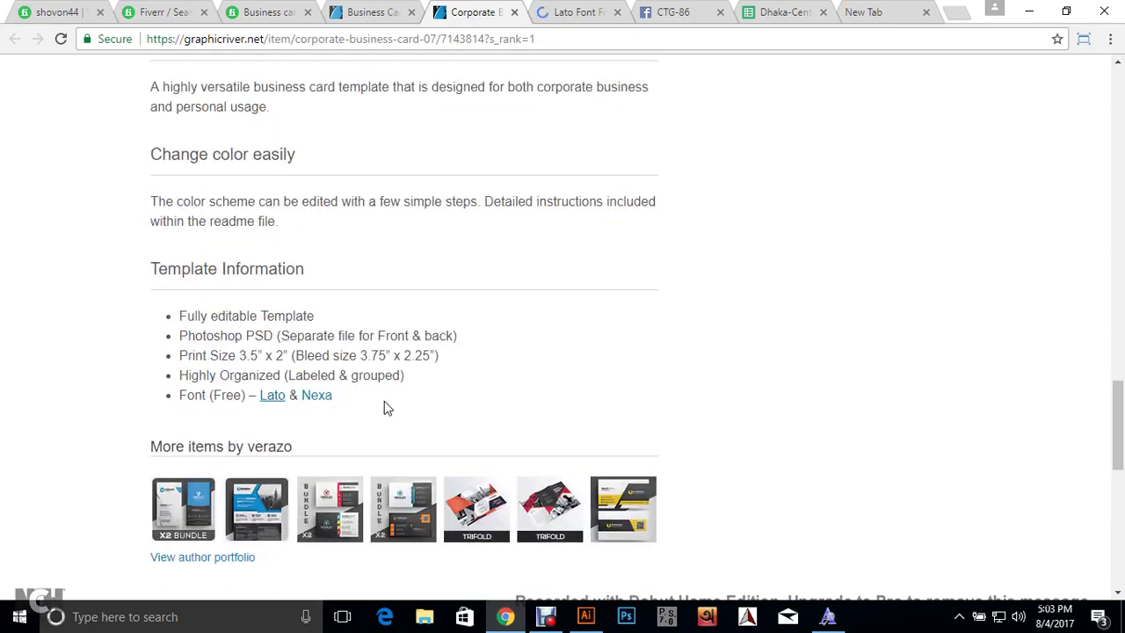
scroll(384, 404, up, 10)
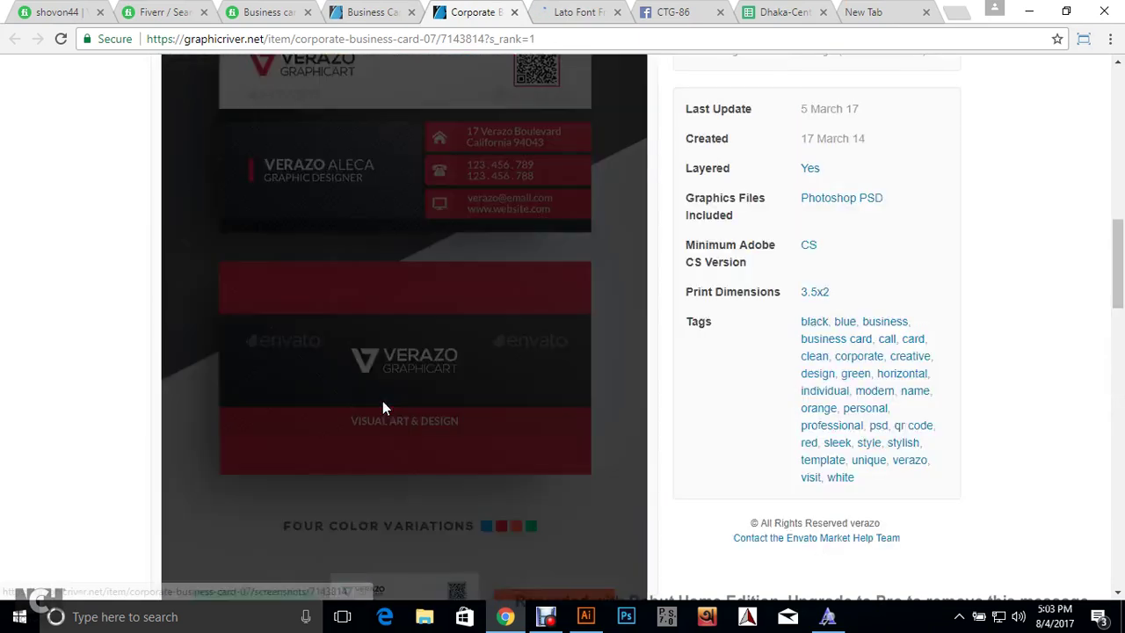
scroll(31, 335, up, 3)
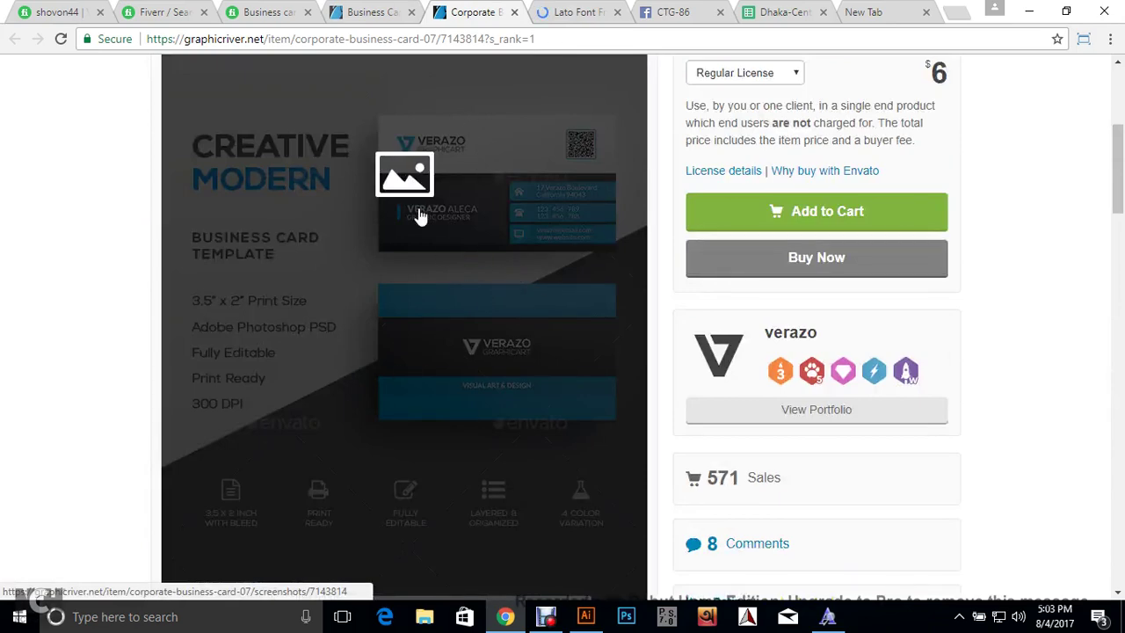
scroll(4, 246, down, 12)
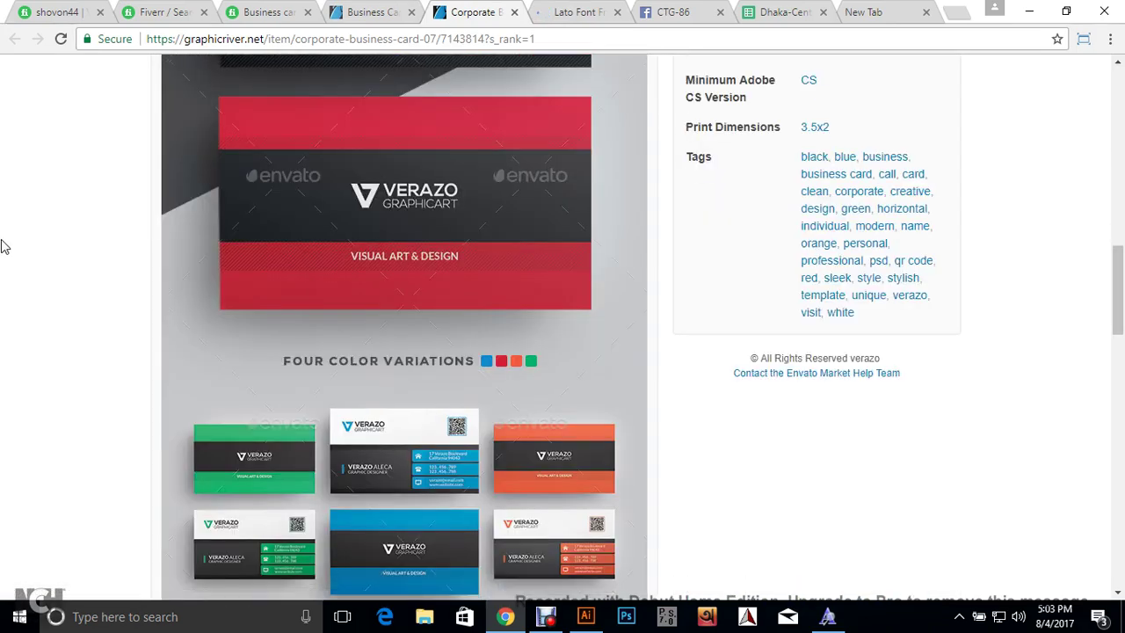
scroll(364, 389, up, 2)
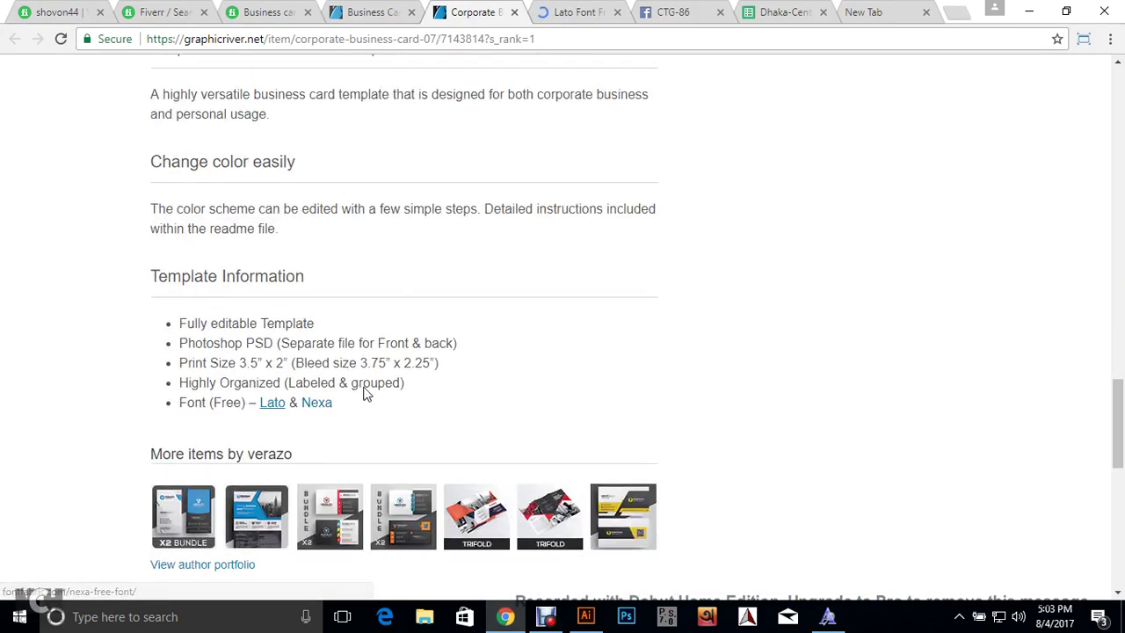
View the business card template's enlarged preview images and close them again.
scroll(367, 393, up, 9)
click(414, 206)
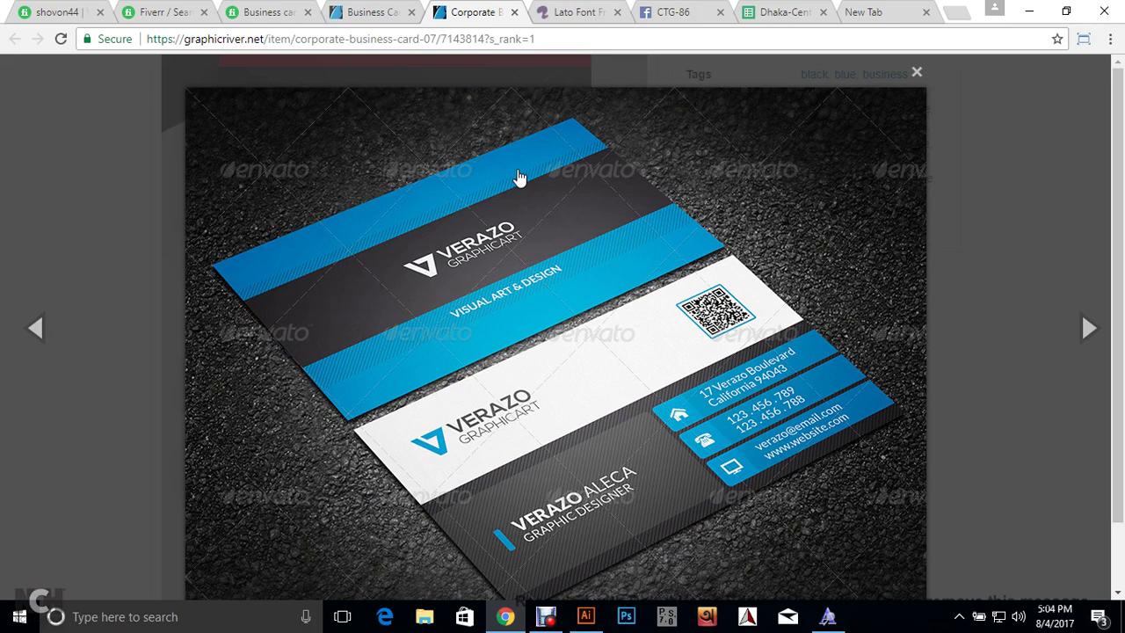
click(3, 166)
scroll(359, 268, up, 6)
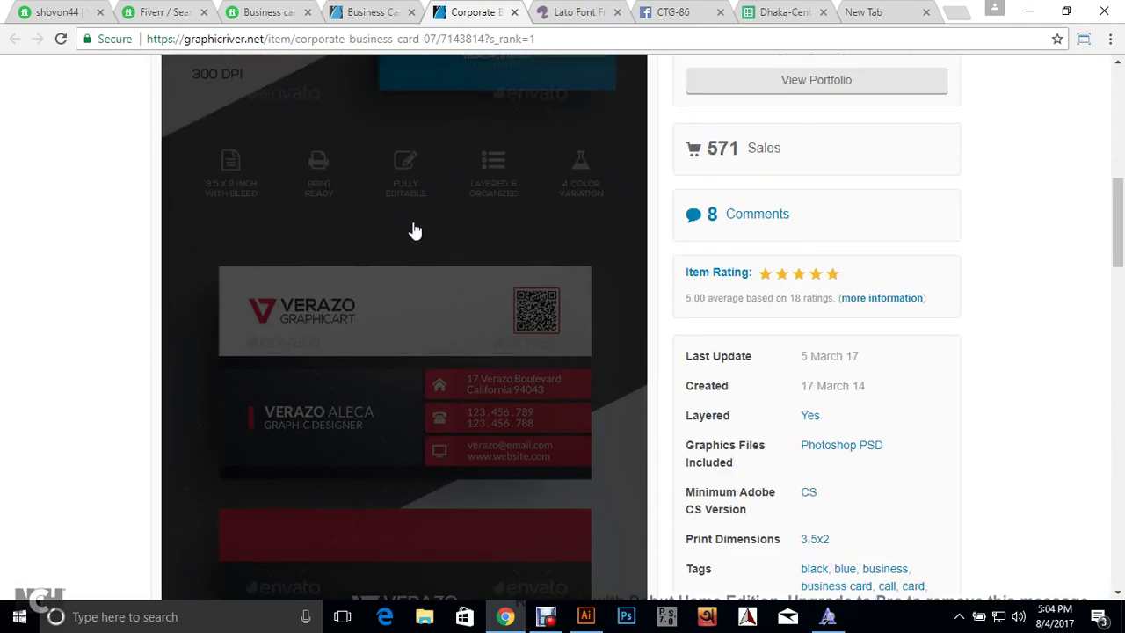
click(412, 231)
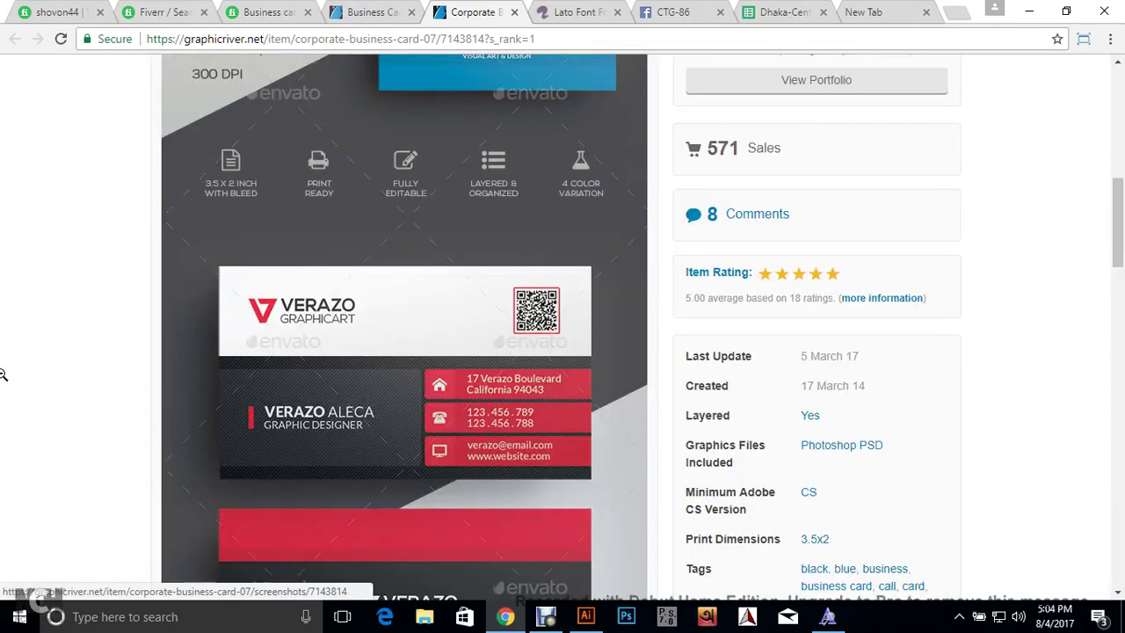
click(5, 374)
Examine the print size and bleed size given in the listing's Template Information.
scroll(9, 374, down, 10)
scroll(251, 364, down, 5)
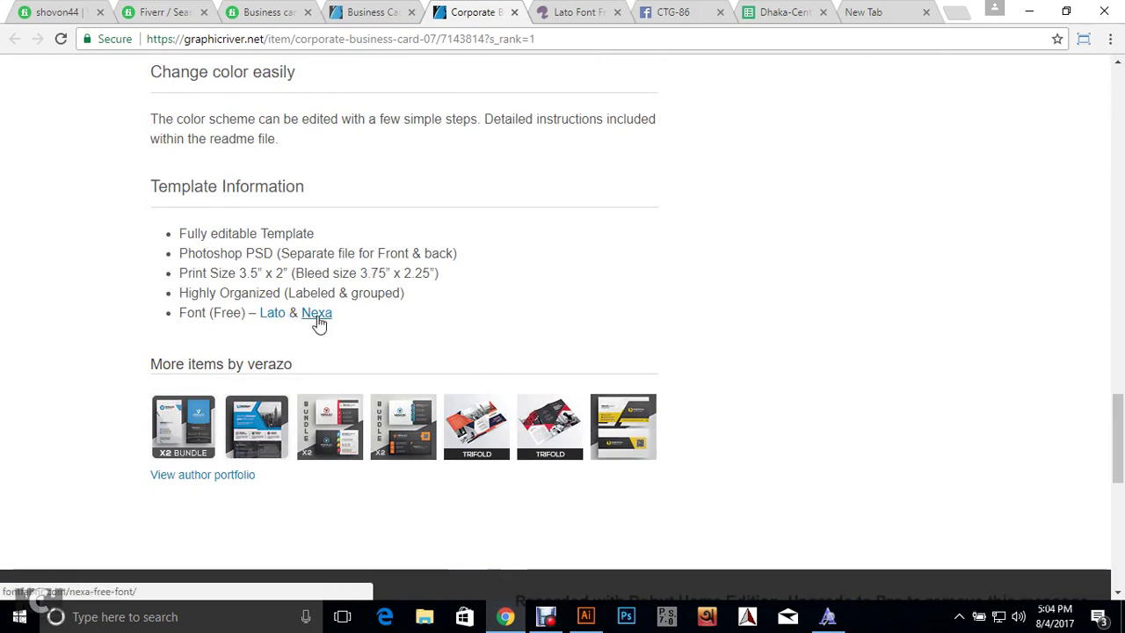
drag(245, 274, 424, 274)
click(378, 273)
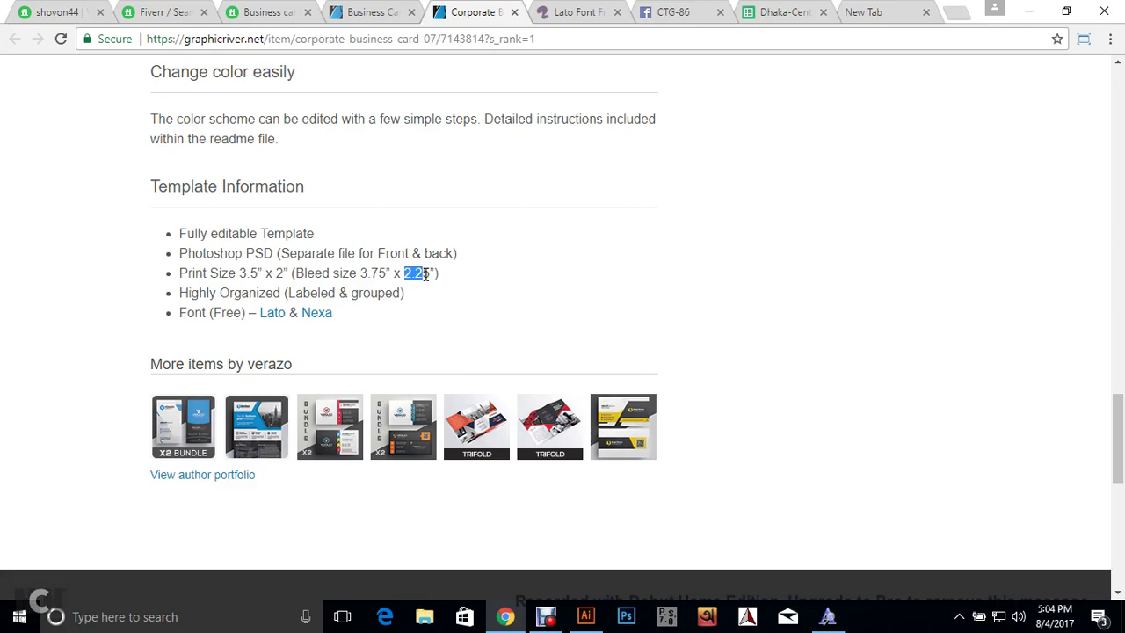
click(429, 274)
click(426, 273)
drag(411, 268, 431, 274)
click(433, 274)
Switch to the Fiverr seller profile and open the gig for a 2 sided amazing business card in 24 hours.
click(71, 11)
scroll(492, 294, down, 2)
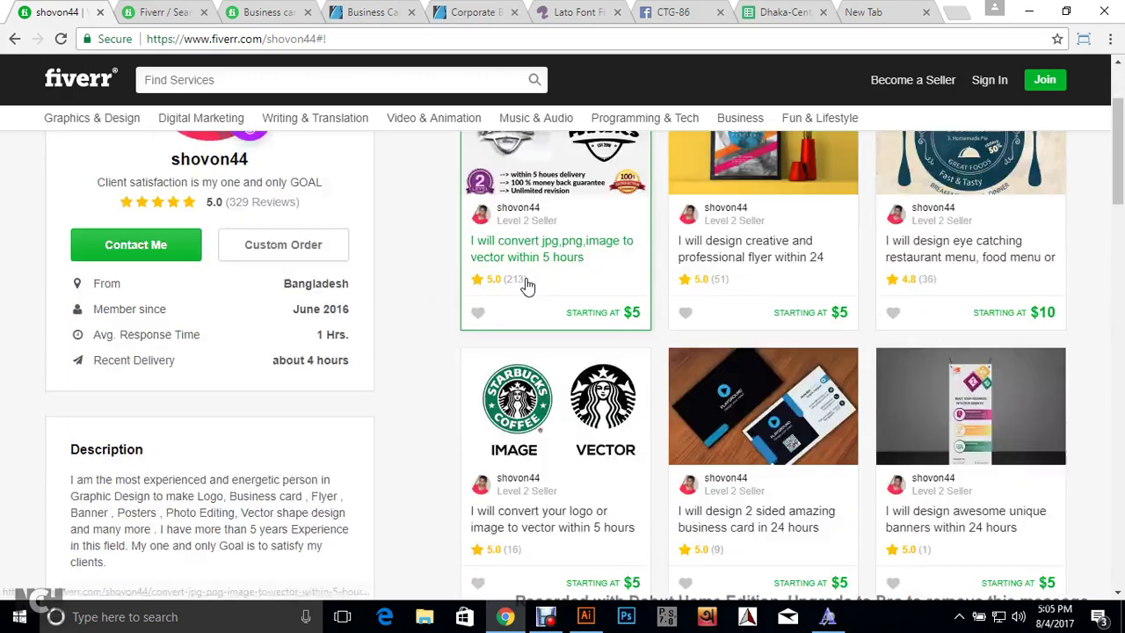
scroll(527, 285, down, 1)
scroll(615, 387, up, 2)
scroll(718, 486, down, 2)
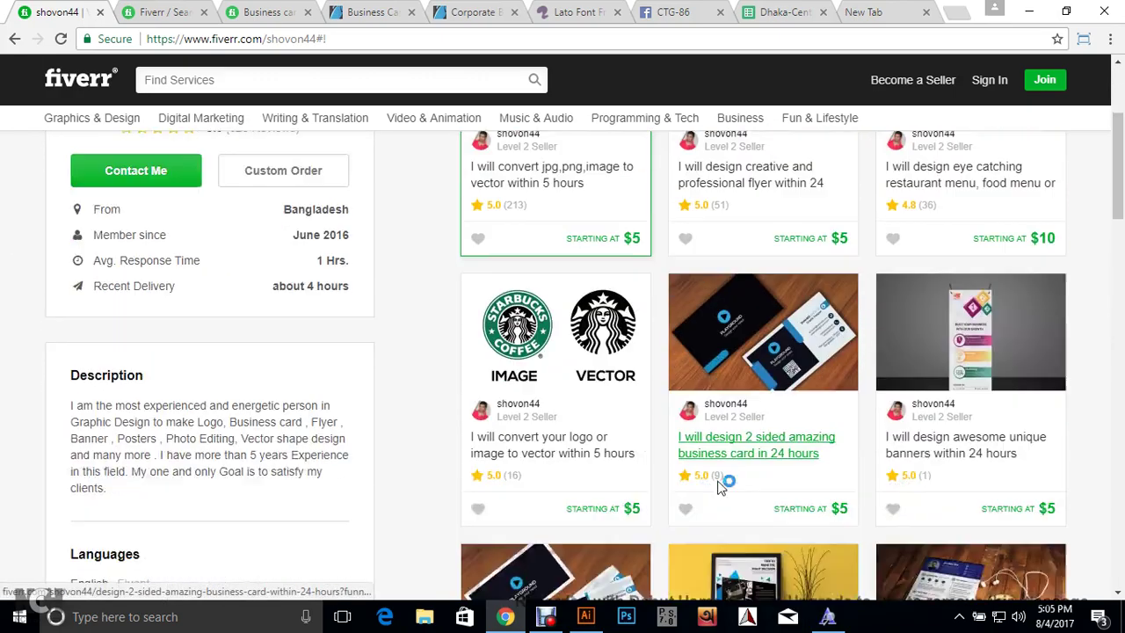
click(723, 430)
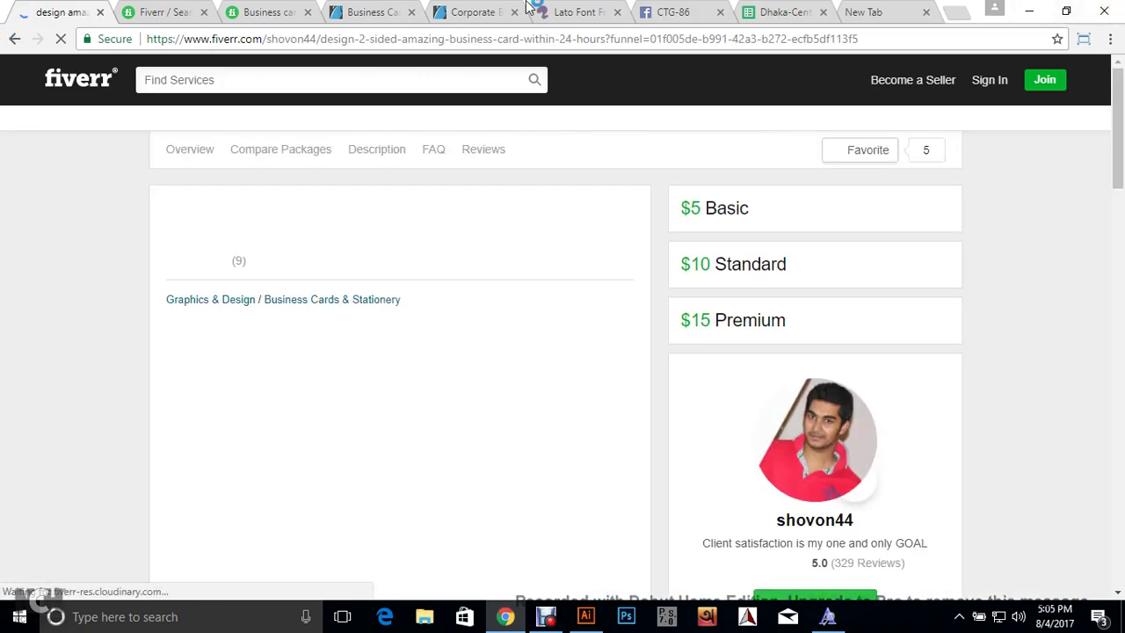
Examine the gig's package comparison and its description of card size, files and required client details.
scroll(395, 348, down, 5)
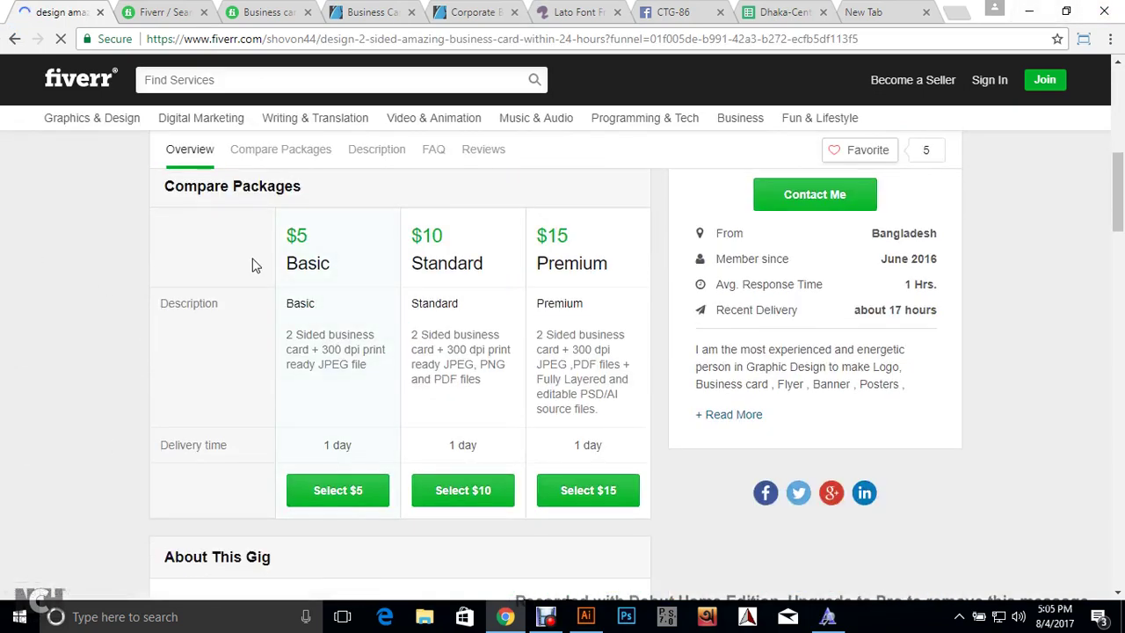
scroll(289, 278, down, 6)
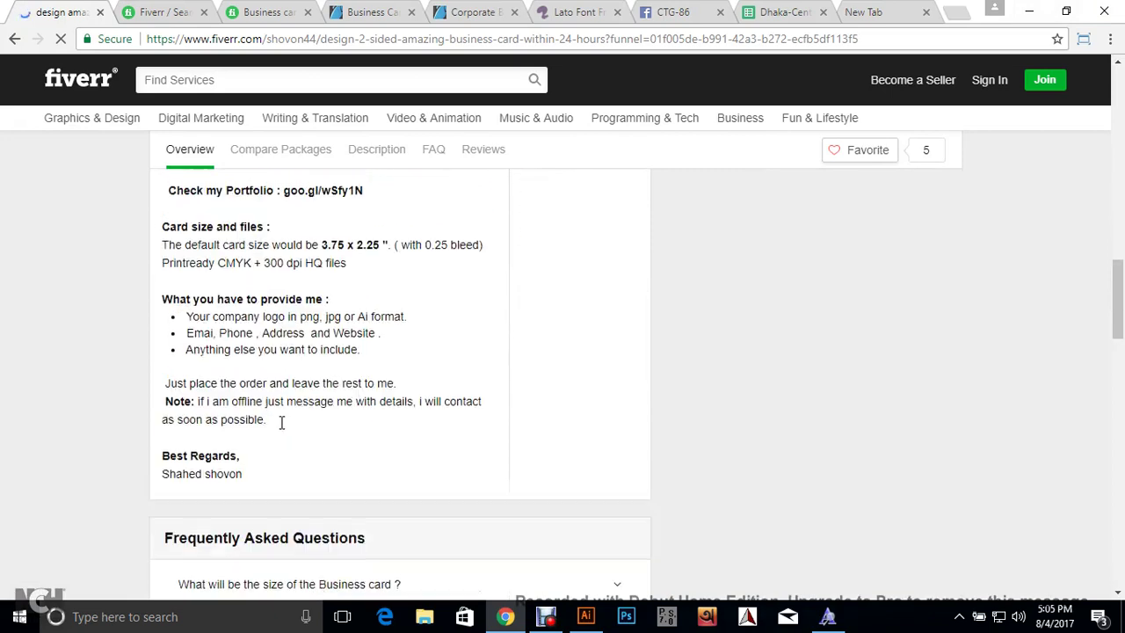
scroll(220, 183, up, 1)
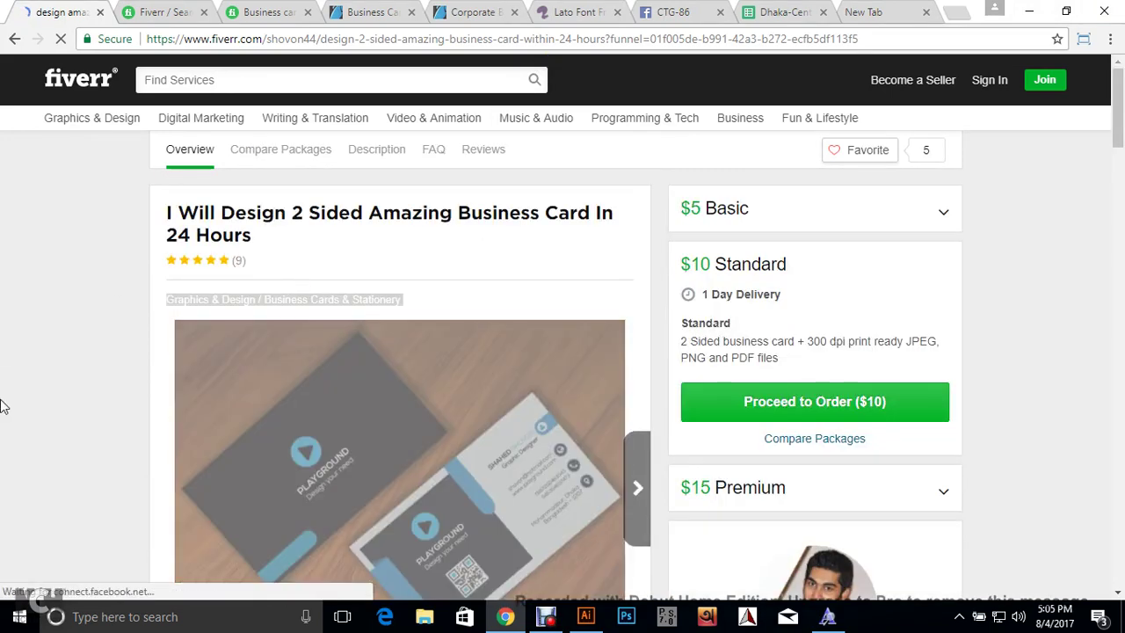
scroll(4, 406, down, 10)
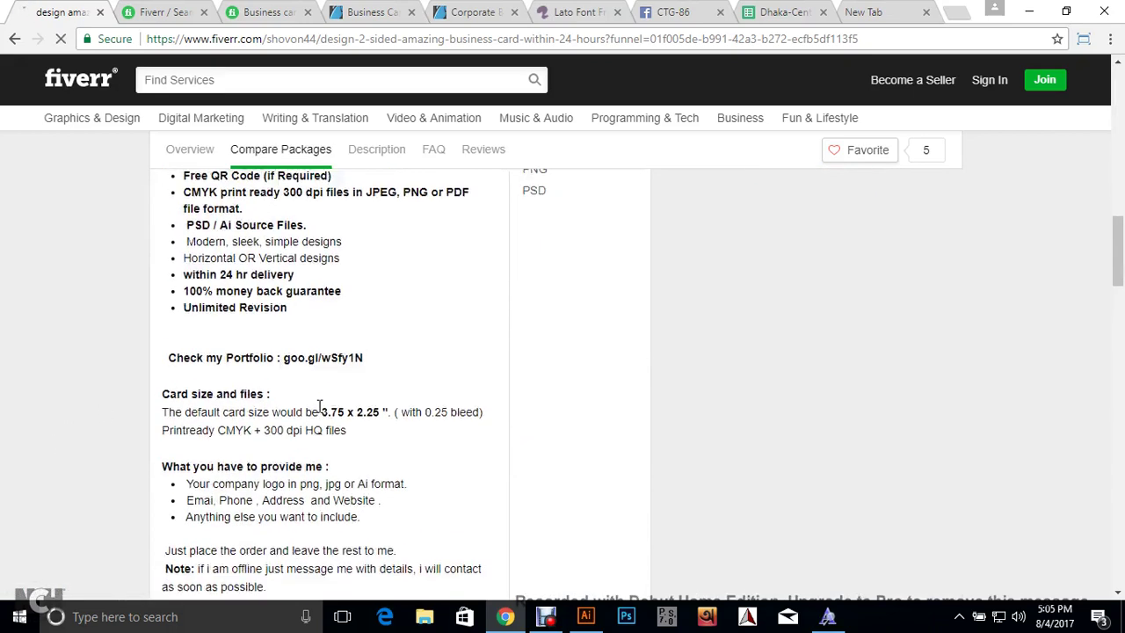
scroll(384, 181, down, 2)
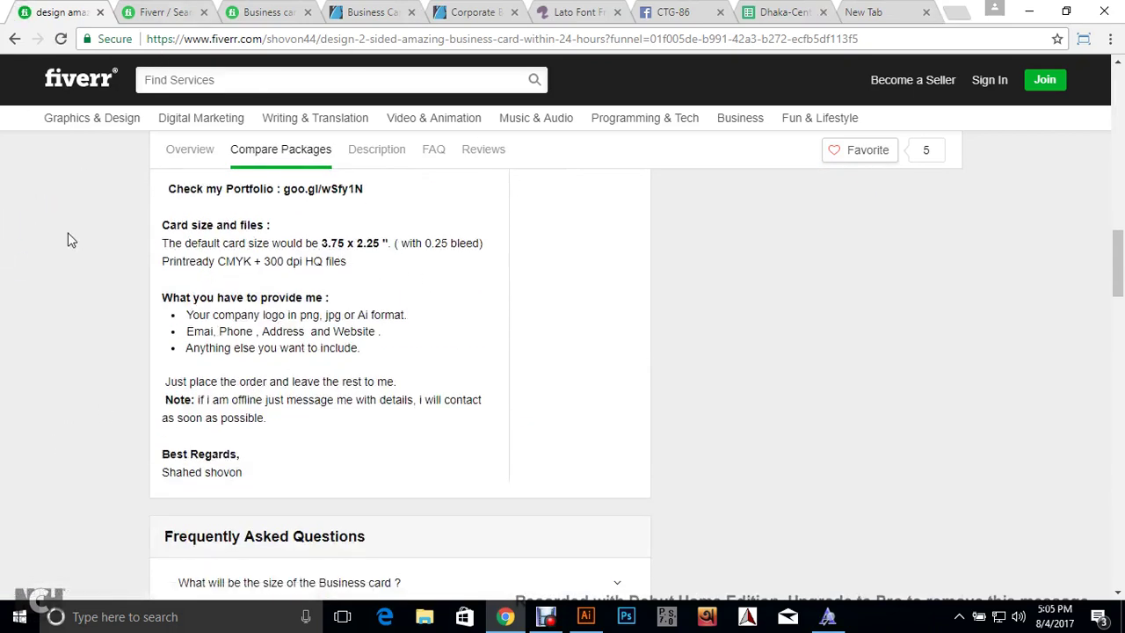
scroll(102, 255, up, 1)
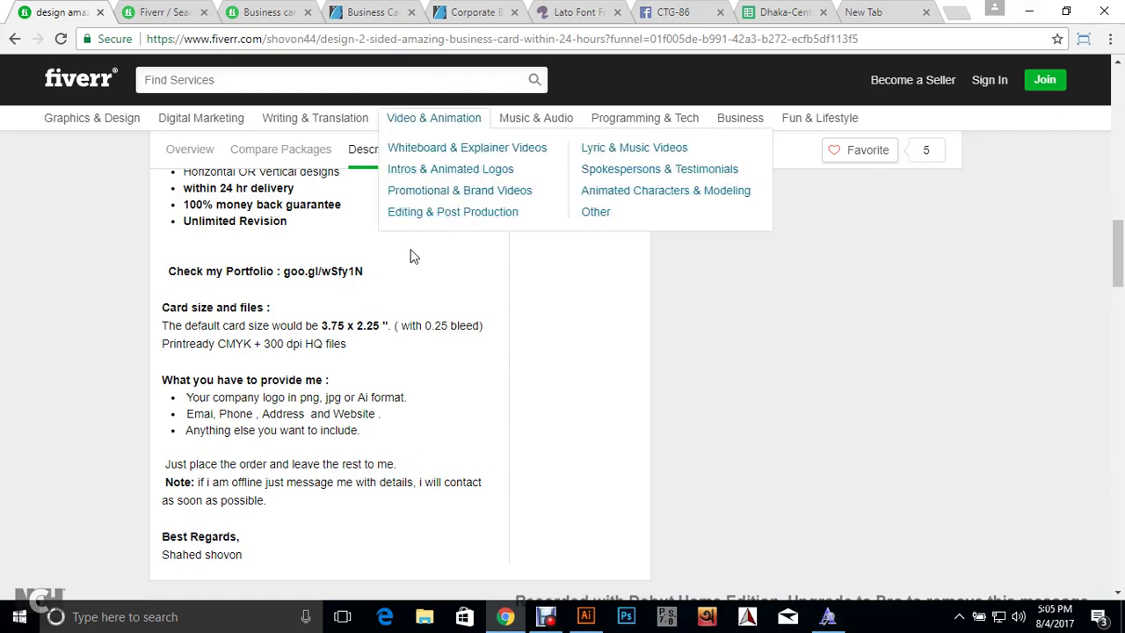
Open the portfolio link given in the gig description.
drag(363, 272, 284, 267)
right_click(289, 271)
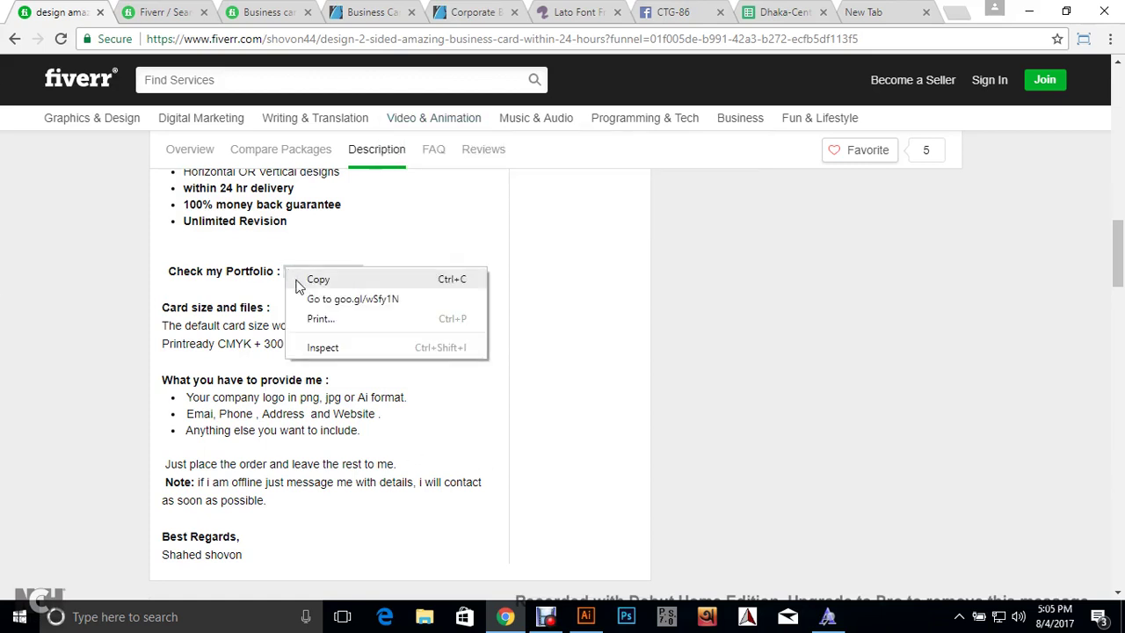
click(307, 299)
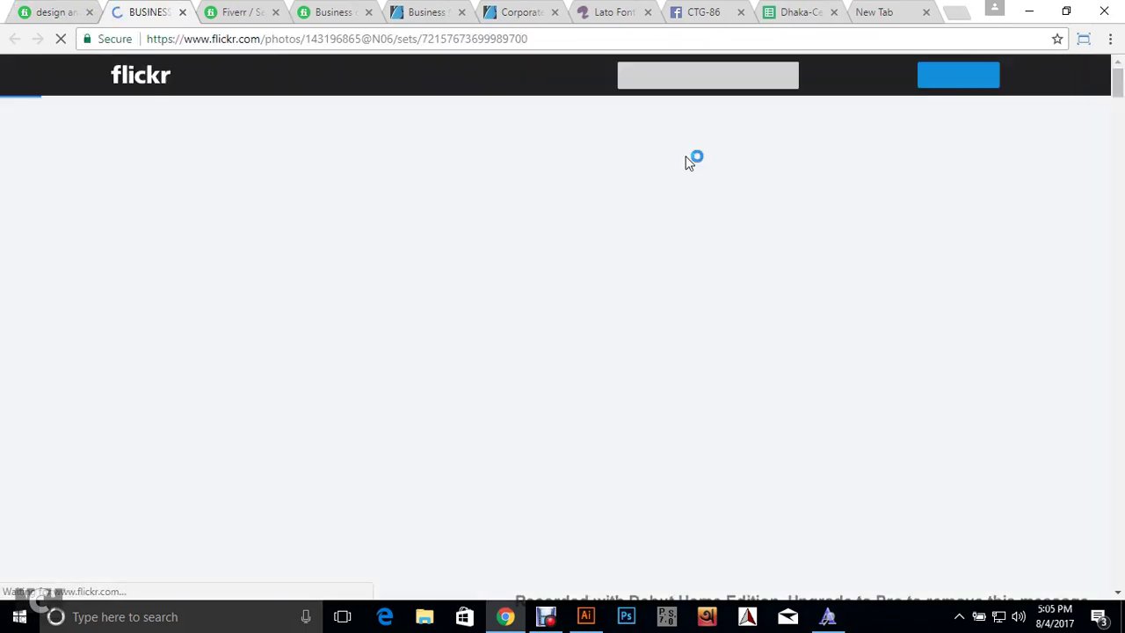
Browse the business card designs in the seller's Flickr album.
scroll(79, 446, down, 8)
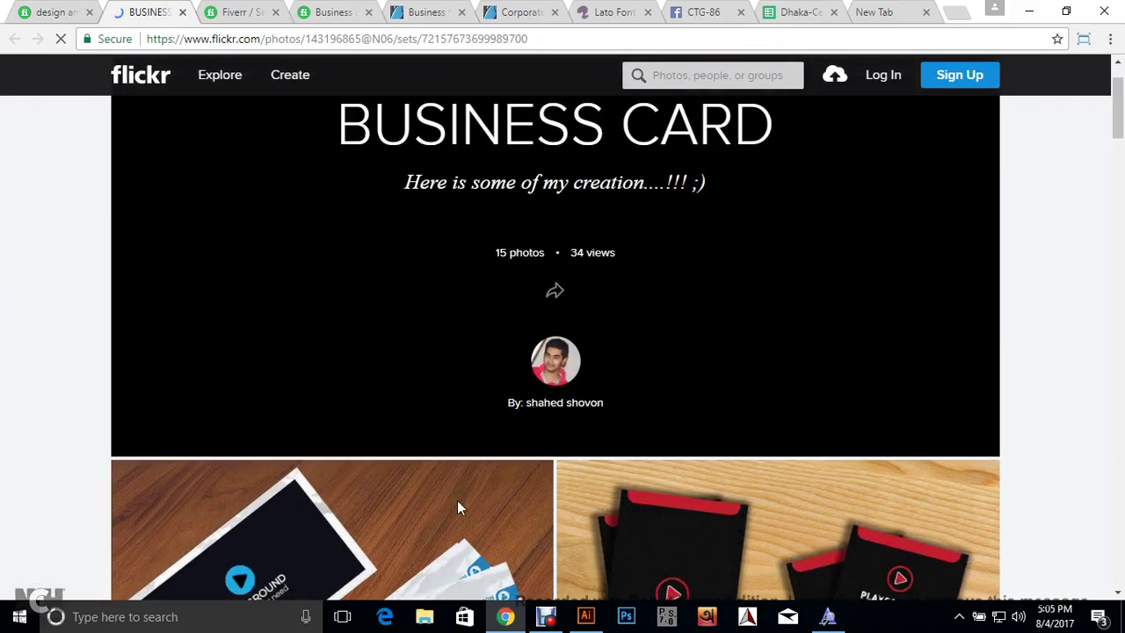
scroll(7, 459, down, 2)
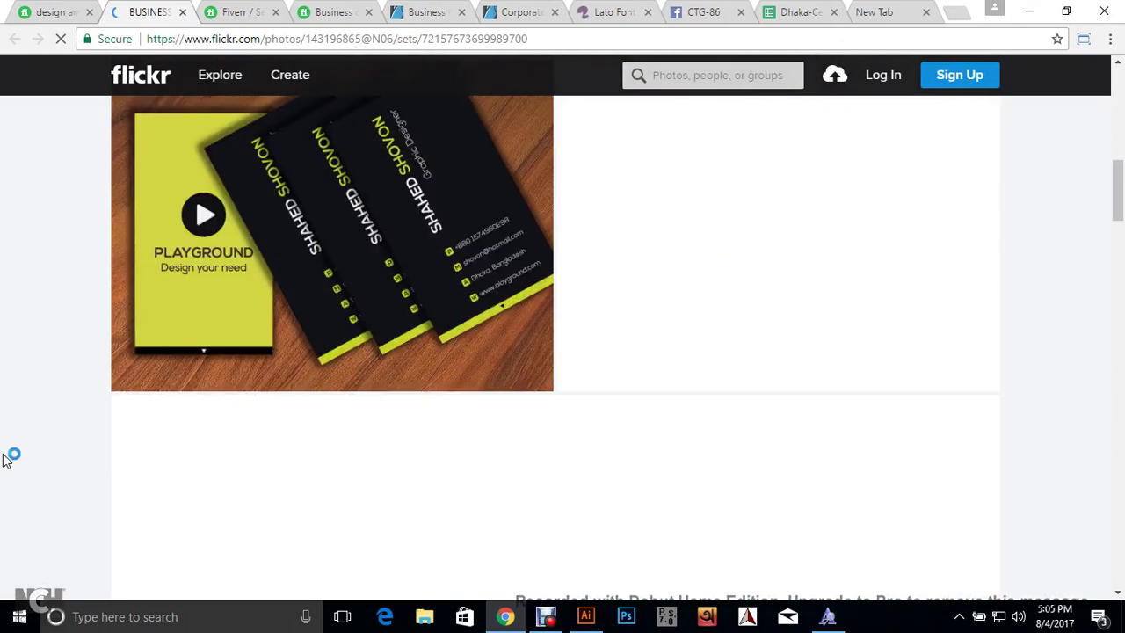
scroll(7, 459, up, 2)
scroll(7, 458, down, 3)
scroll(8, 459, down, 2)
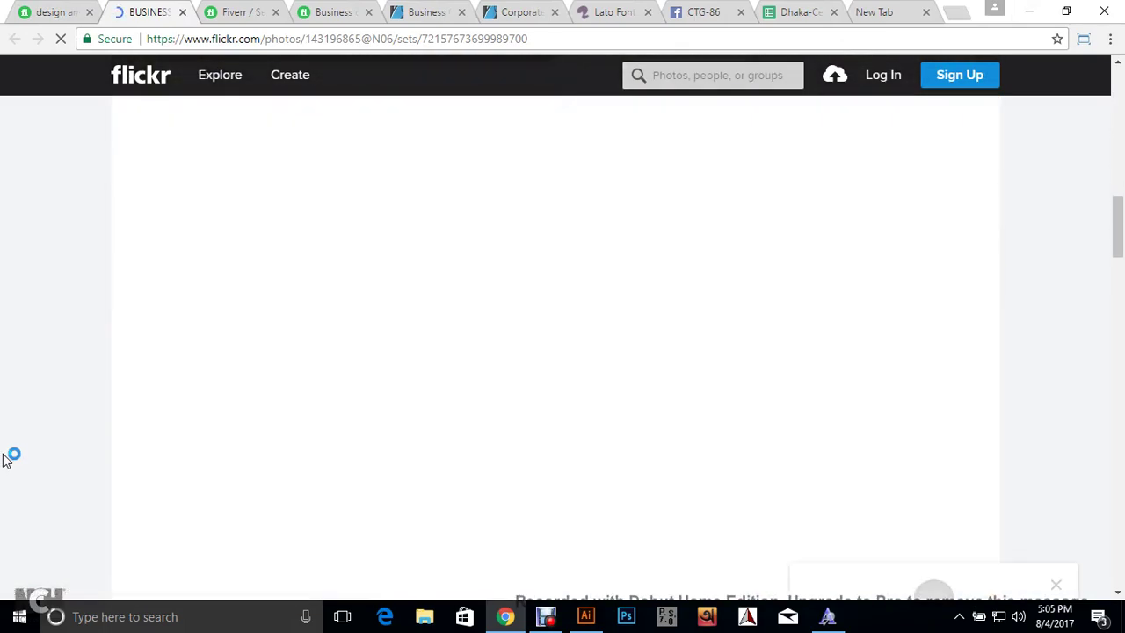
scroll(7, 459, up, 3)
scroll(7, 458, down, 5)
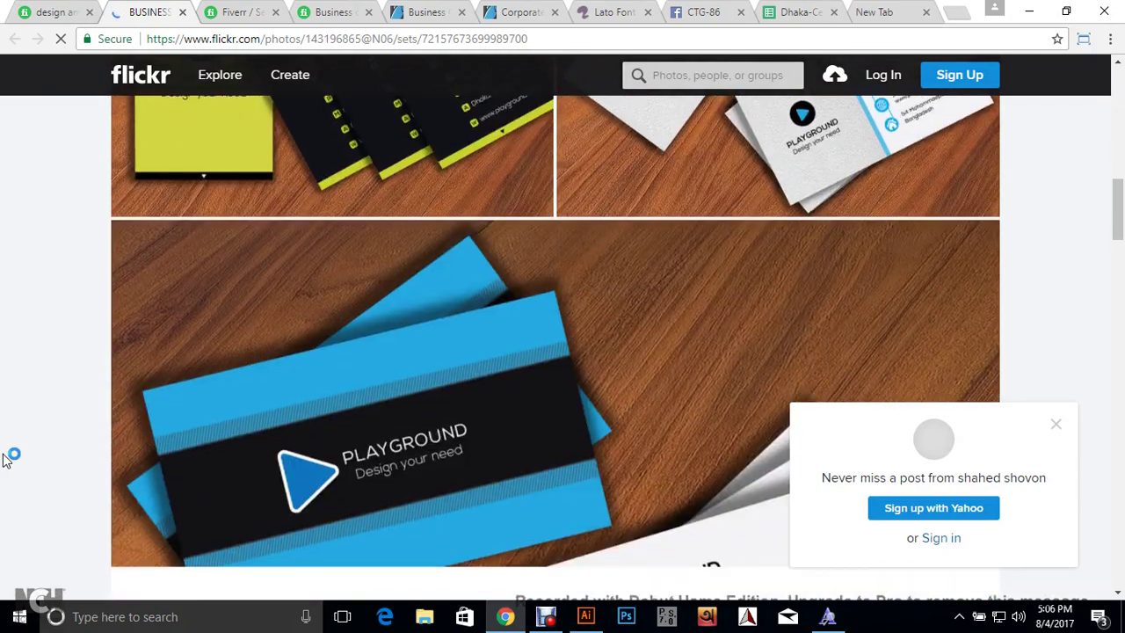
Look through the remaining mockups in the Flickr album down to the Zaffire cards, and return to the album's title.
scroll(7, 459, down, 8)
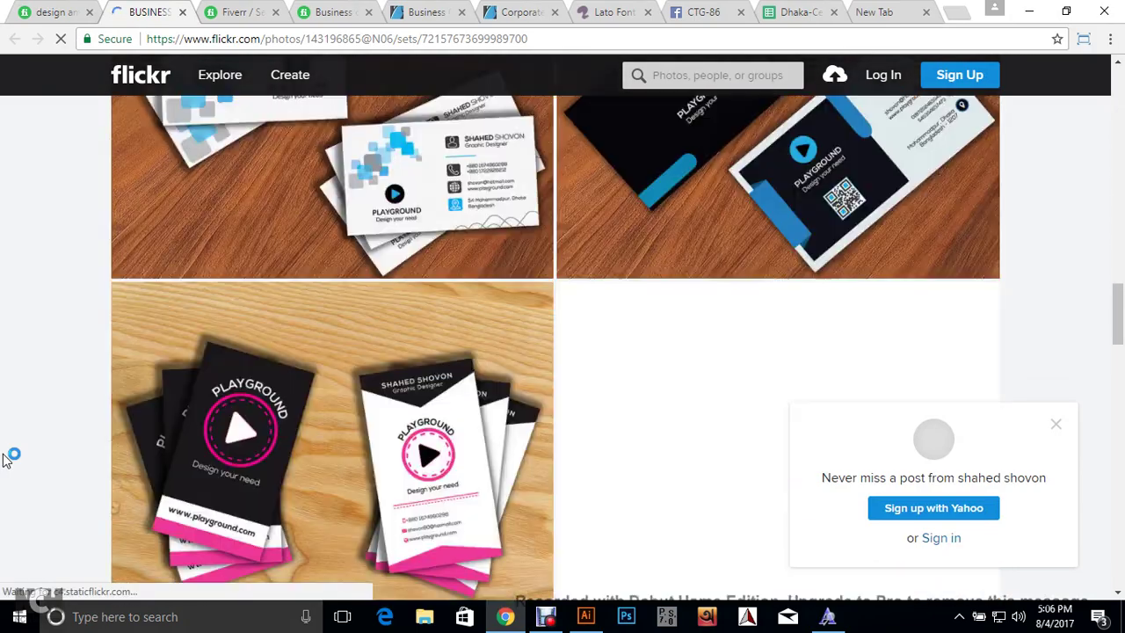
scroll(7, 459, down, 6)
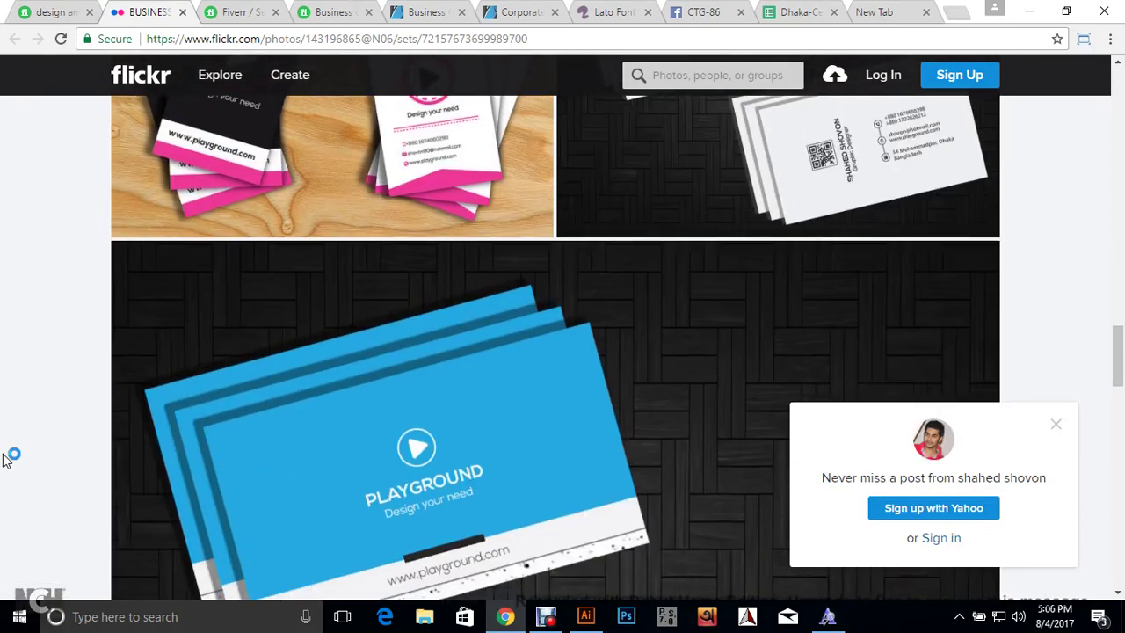
scroll(542, 326, down, 7)
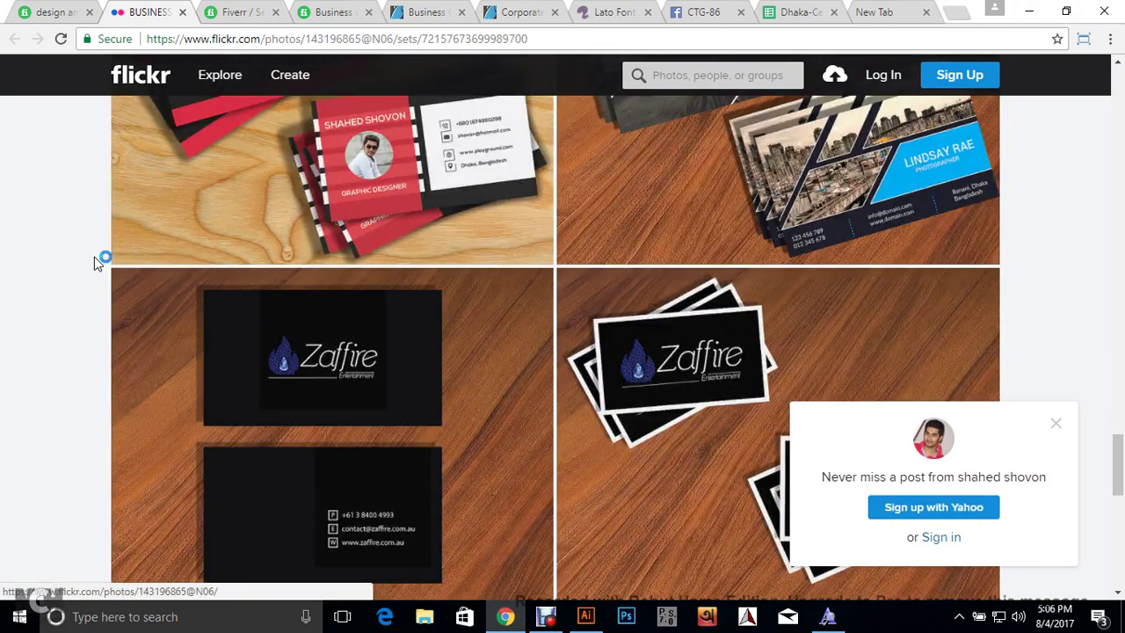
scroll(591, 388, up, 8)
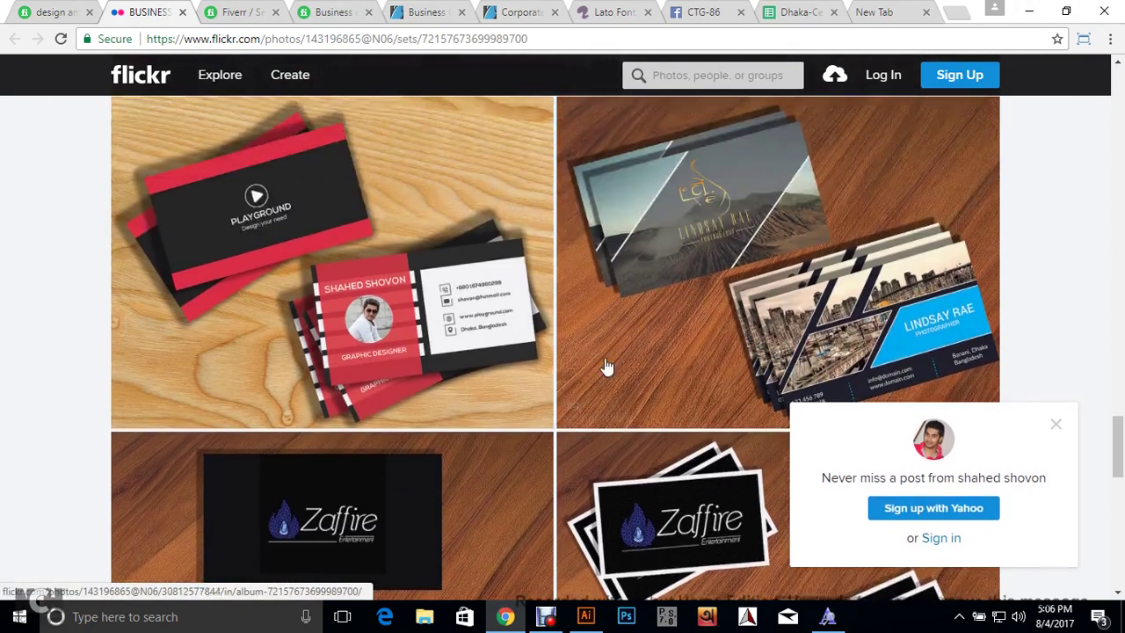
scroll(307, 396, up, 5)
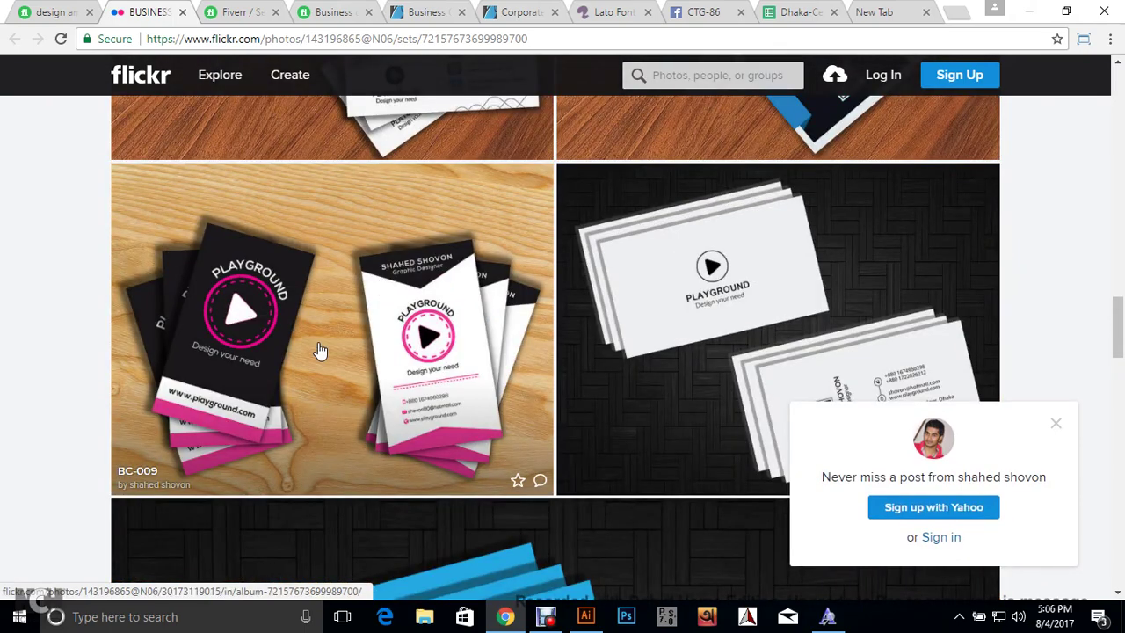
scroll(378, 301, up, 5)
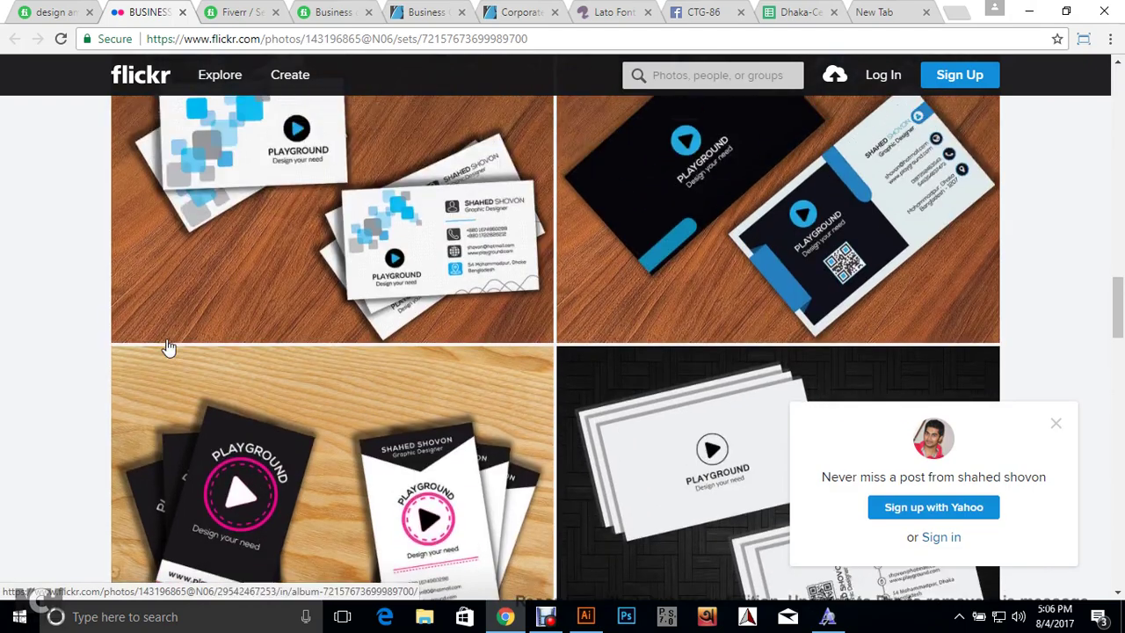
scroll(841, 388, up, 7)
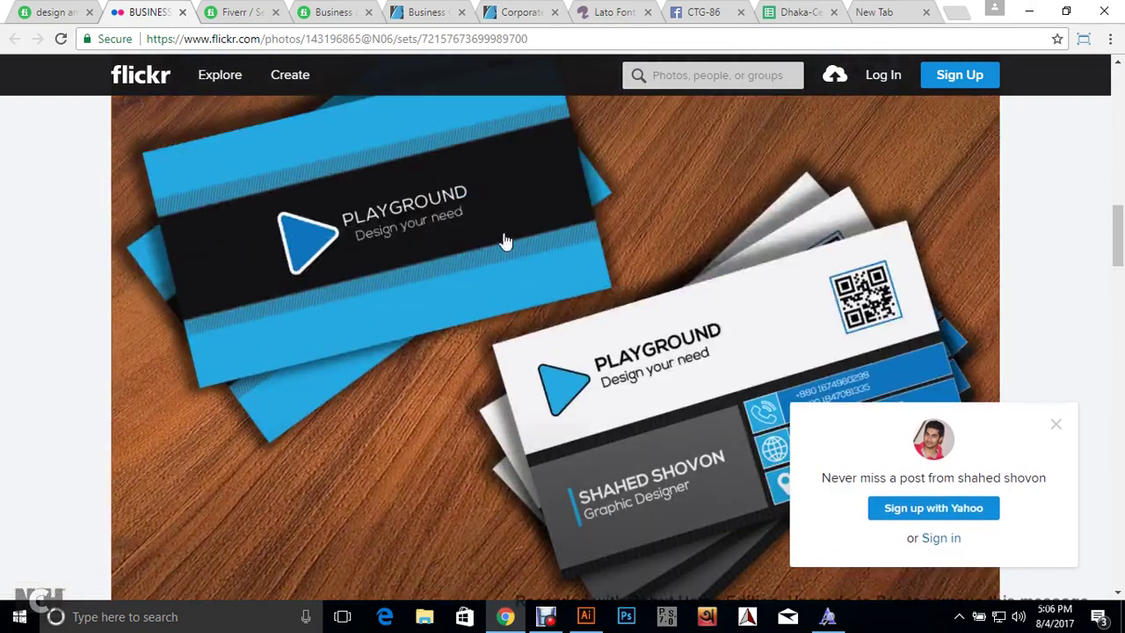
scroll(861, 380, up, 15)
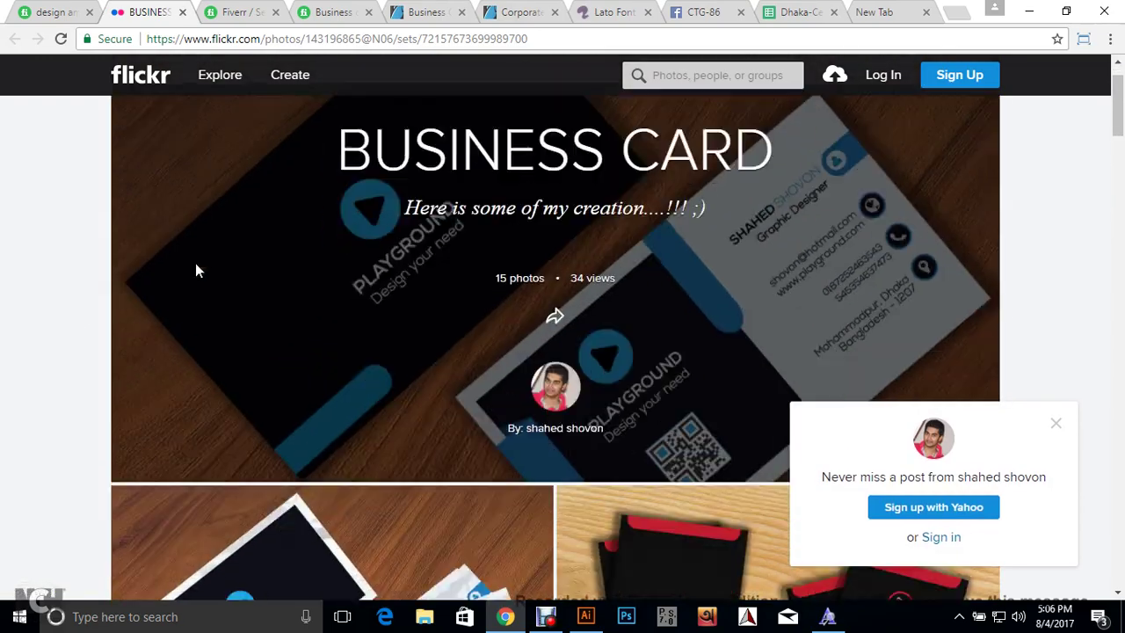
Dismiss the sign-up popup and compare card BC-008 with the neighbouring blue-squares card design.
scroll(583, 241, down, 10)
drag(1118, 225, 1109, 253)
click(1055, 429)
scroll(1110, 252, down, 6)
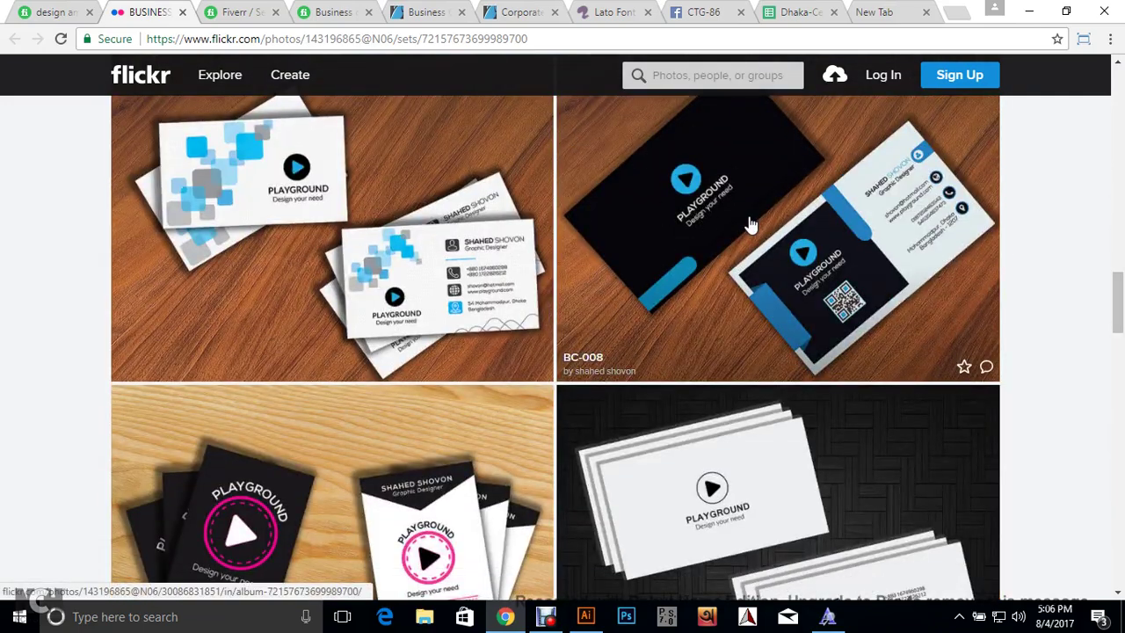
scroll(748, 221, up, 1)
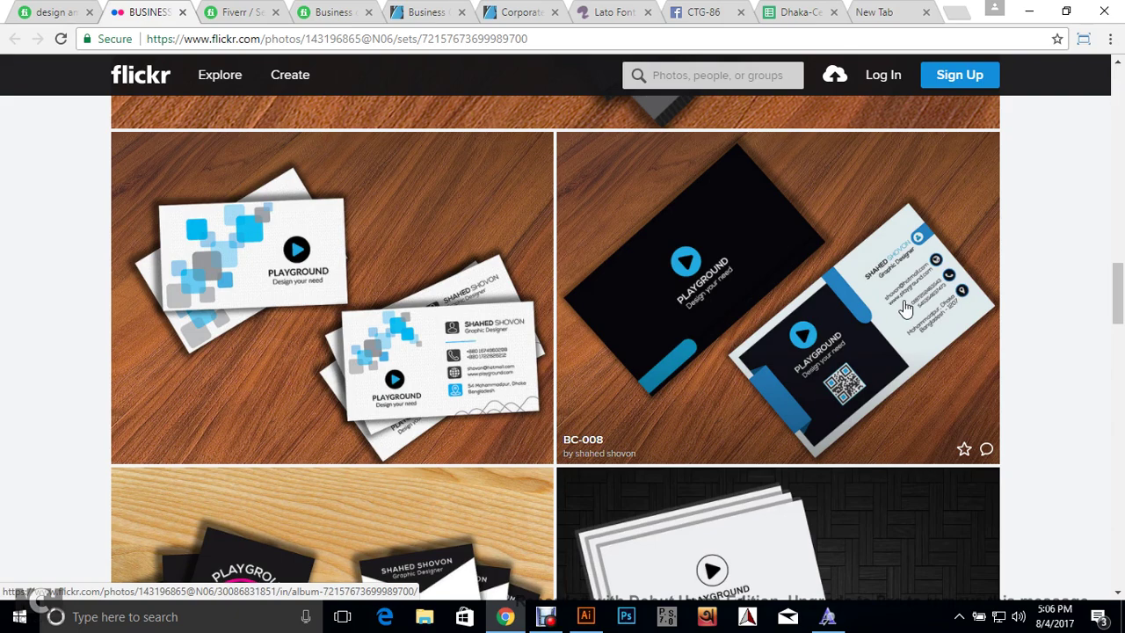
scroll(905, 308, down, 1)
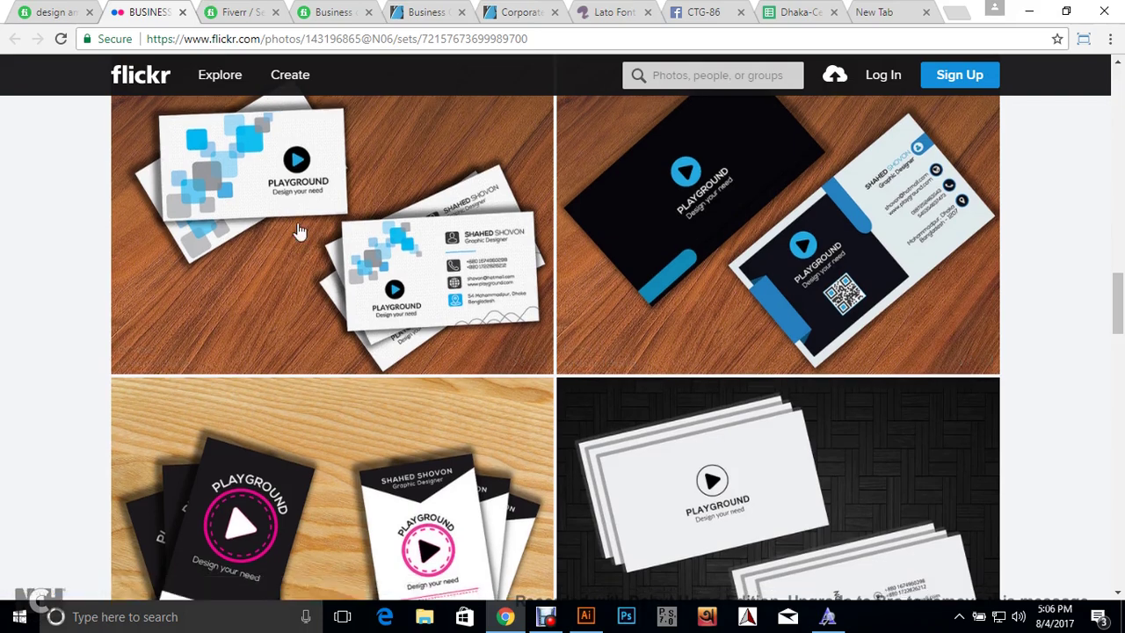
scroll(301, 234, down, 1)
Switch to the GraphicRiver Corporate Business Card 07 page and review its main preview, price and print details.
click(523, 12)
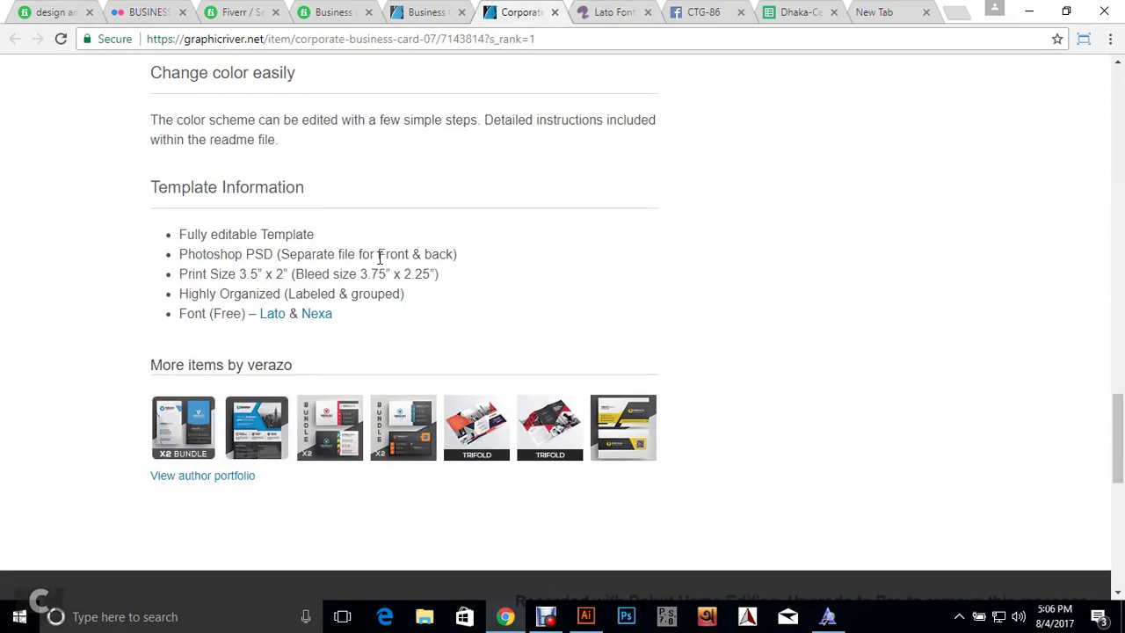
scroll(378, 254, up, 10)
scroll(11, 232, up, 3)
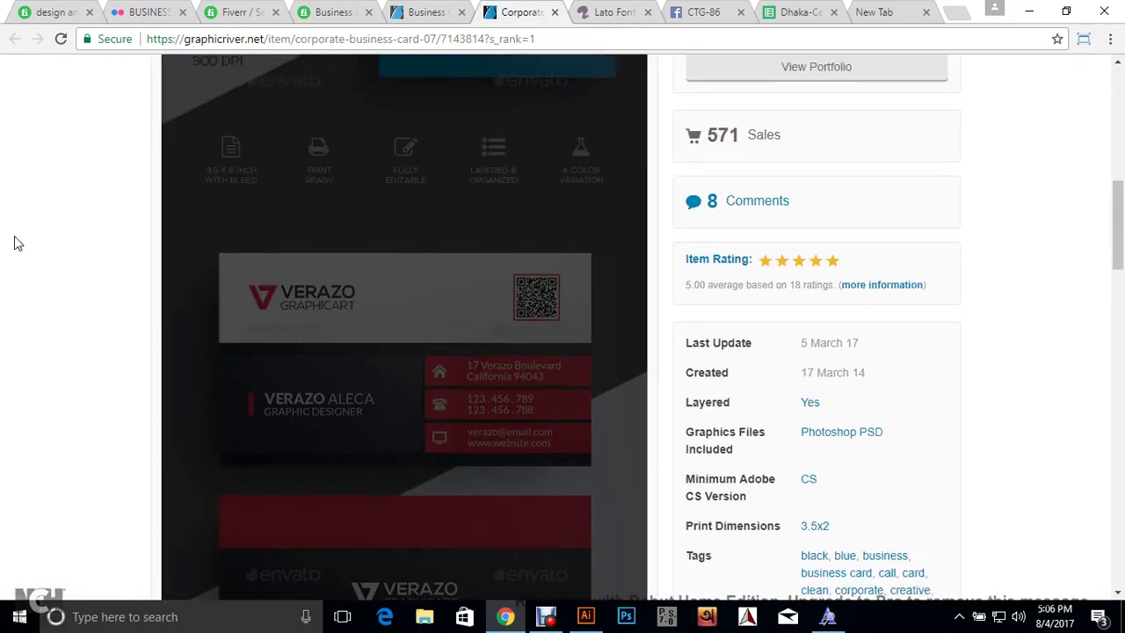
scroll(109, 373, up, 4)
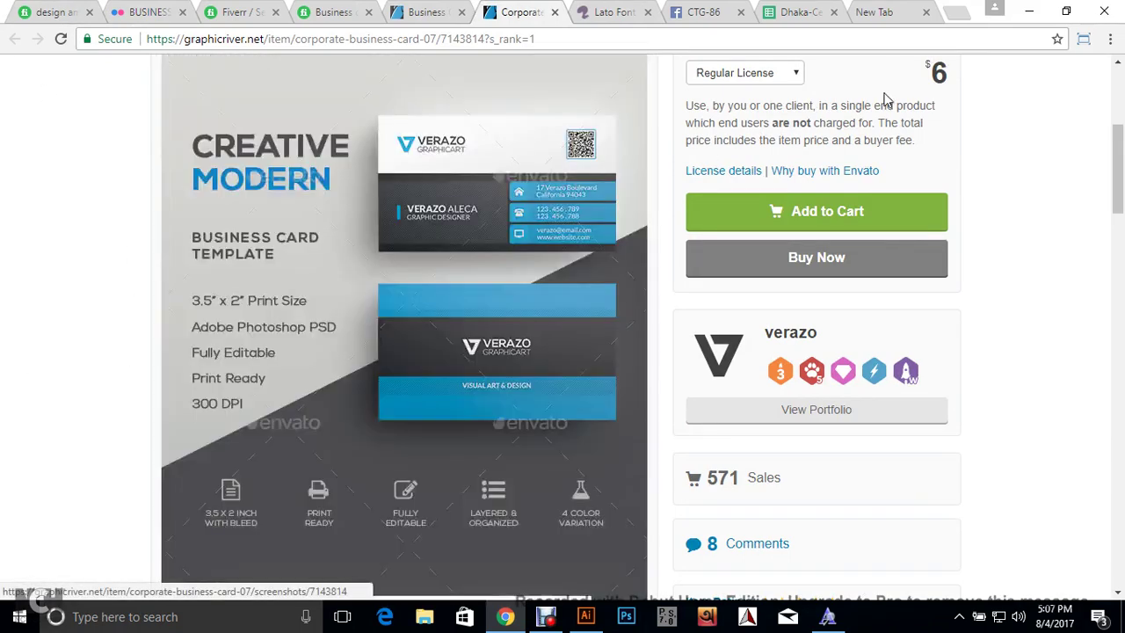
scroll(889, 188, up, 1)
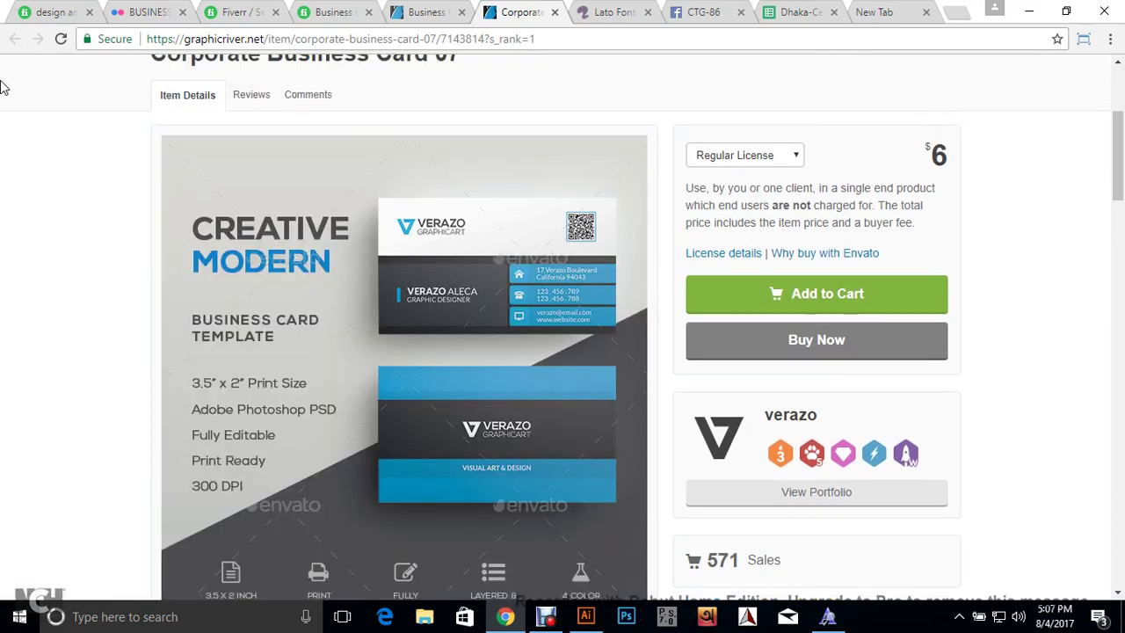
Examine the red colour variation of Corporate Business Card 07 and open the item's enlarged screenshots.
scroll(261, 326, down, 4)
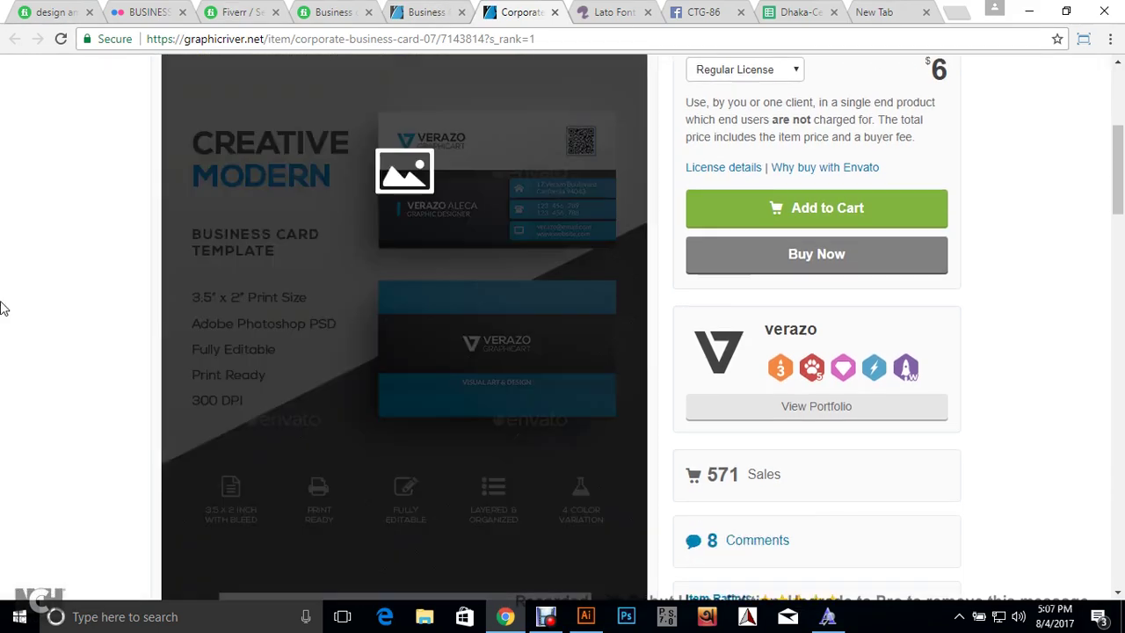
scroll(273, 464, down, 4)
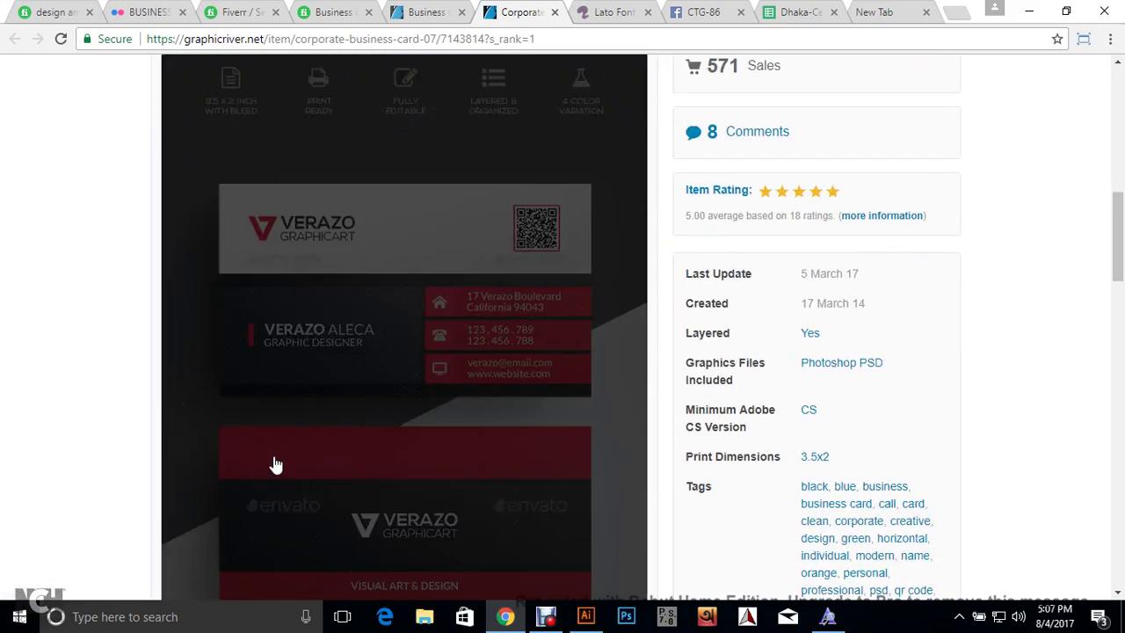
scroll(3, 425, up, 1)
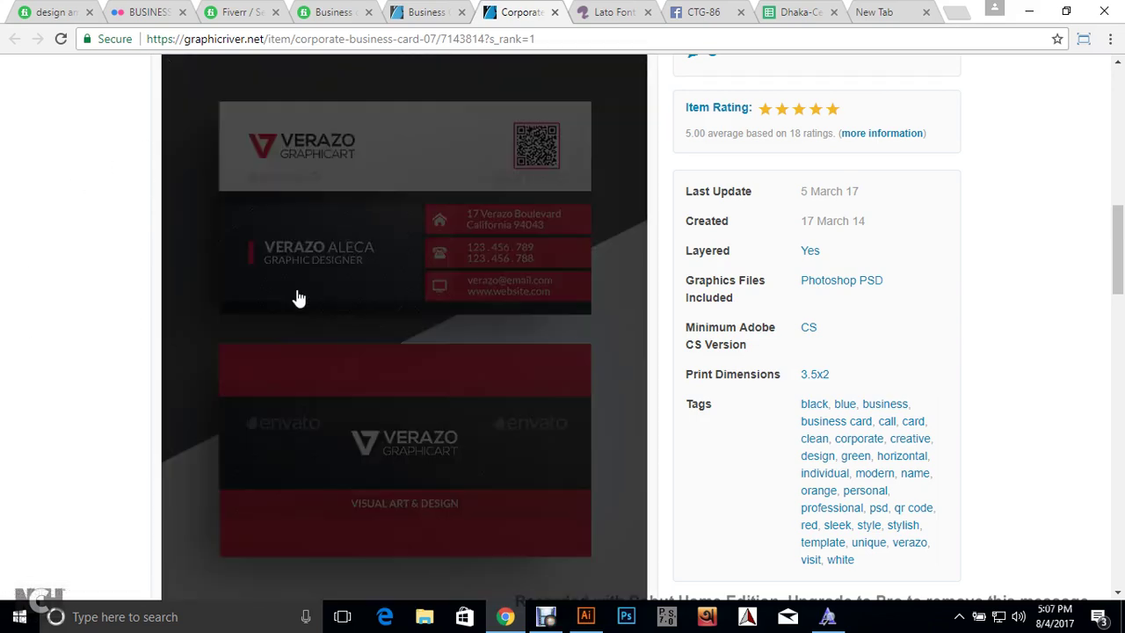
click(297, 297)
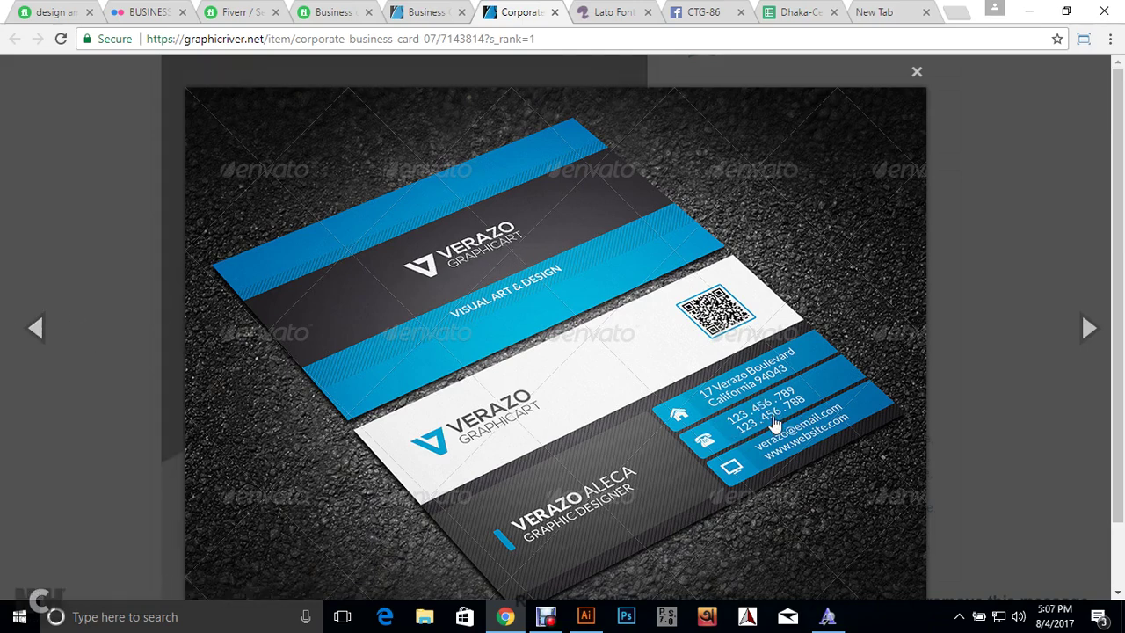
Switch to the GraphicRiver template listing, open the Flyers category of print templates and browse its items.
click(422, 11)
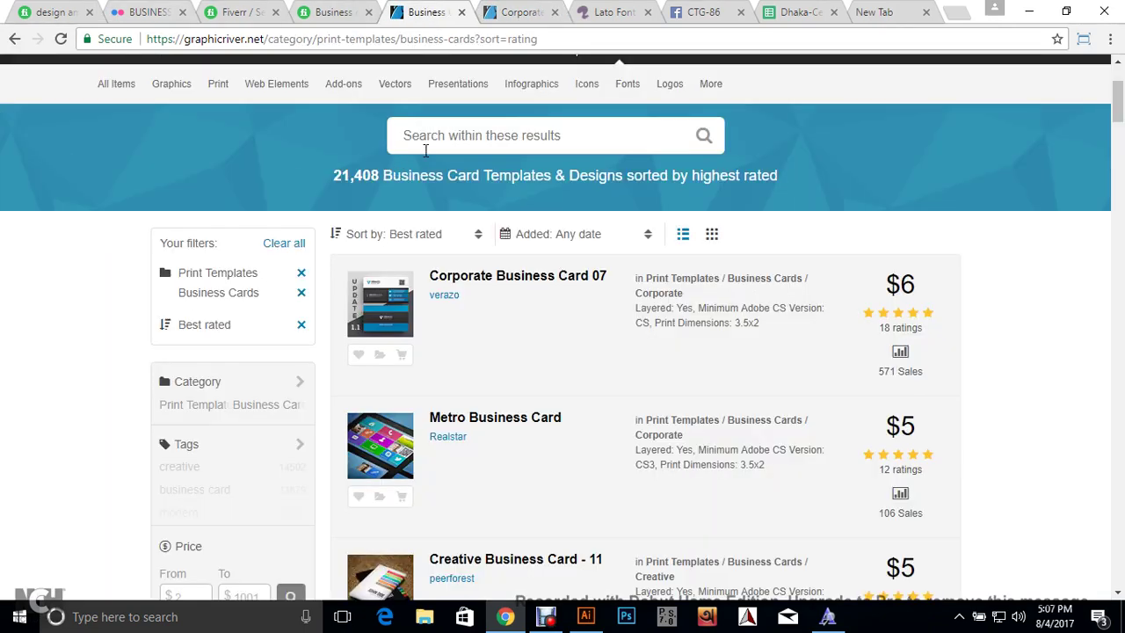
mouse_move(210, 90)
click(252, 291)
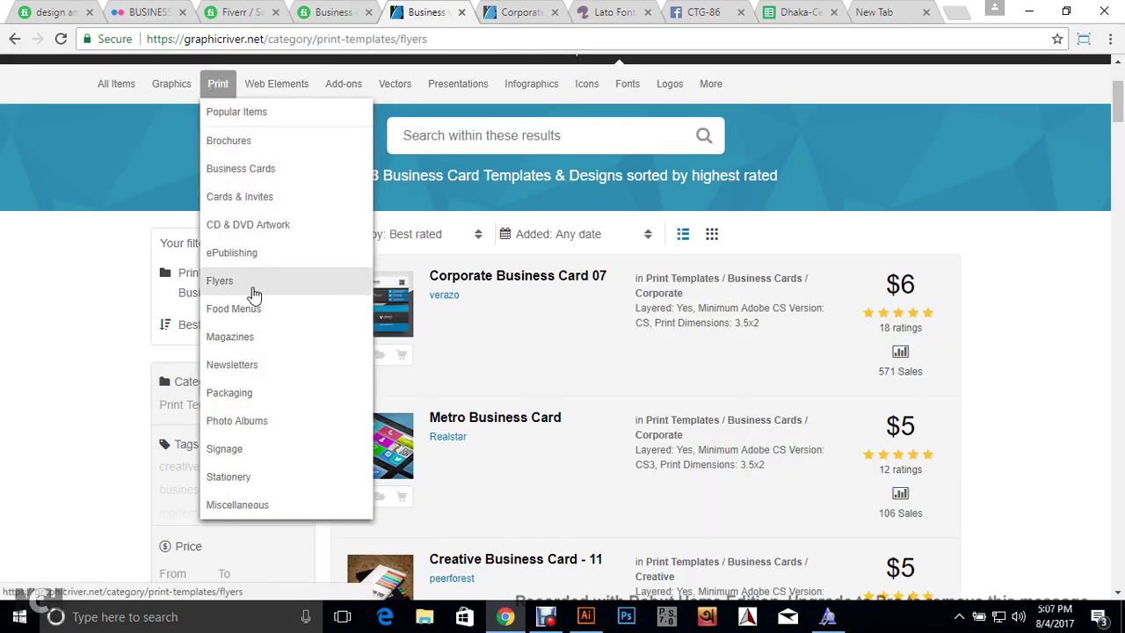
scroll(698, 360, down, 6)
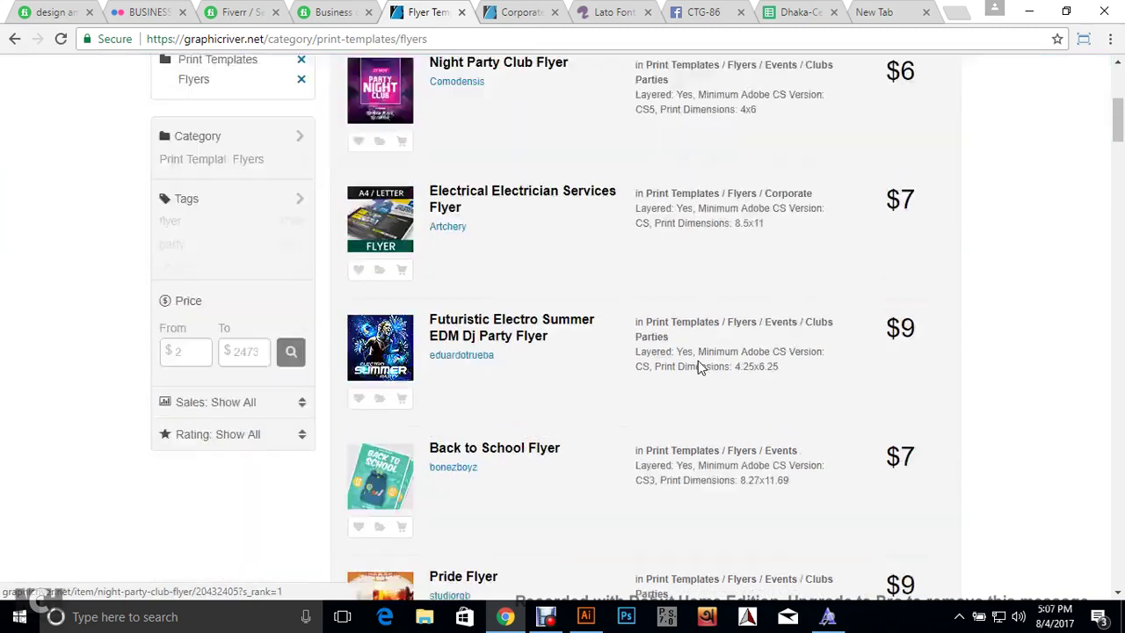
scroll(795, 166, down, 6)
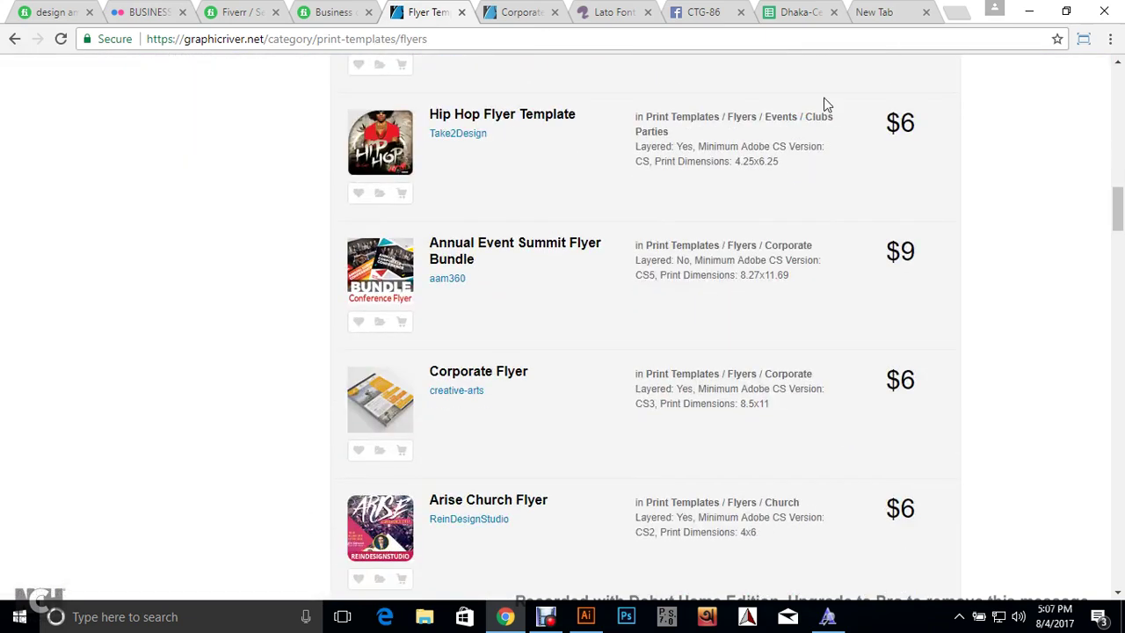
Open the Corporate Flyer item by creative-arts and enlarge its mockup image.
click(454, 373)
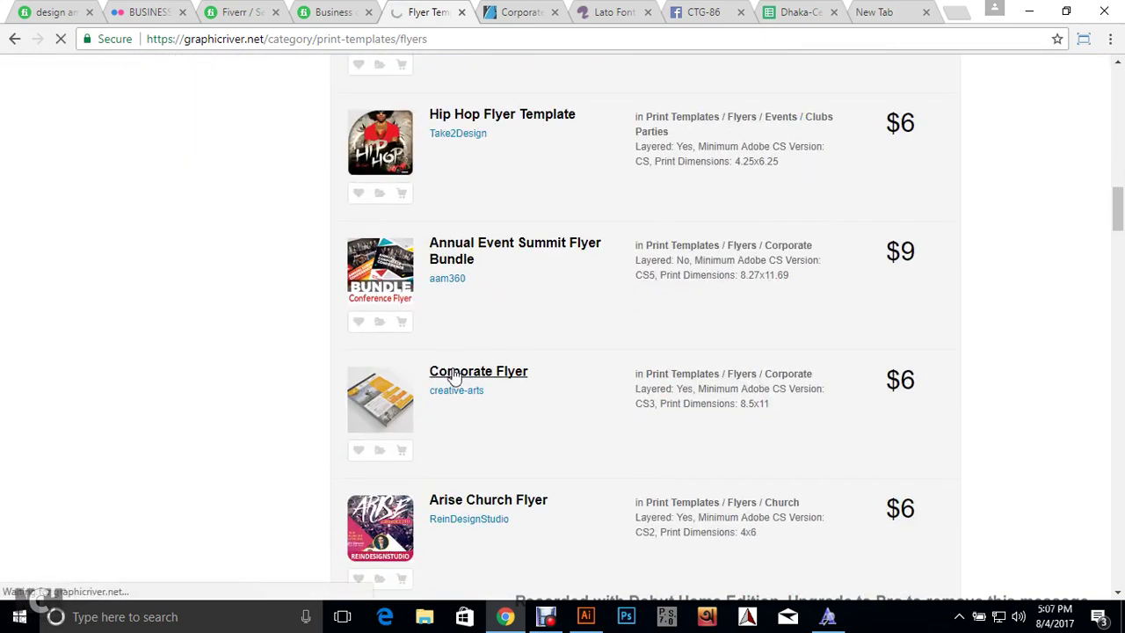
scroll(453, 376, down, 5)
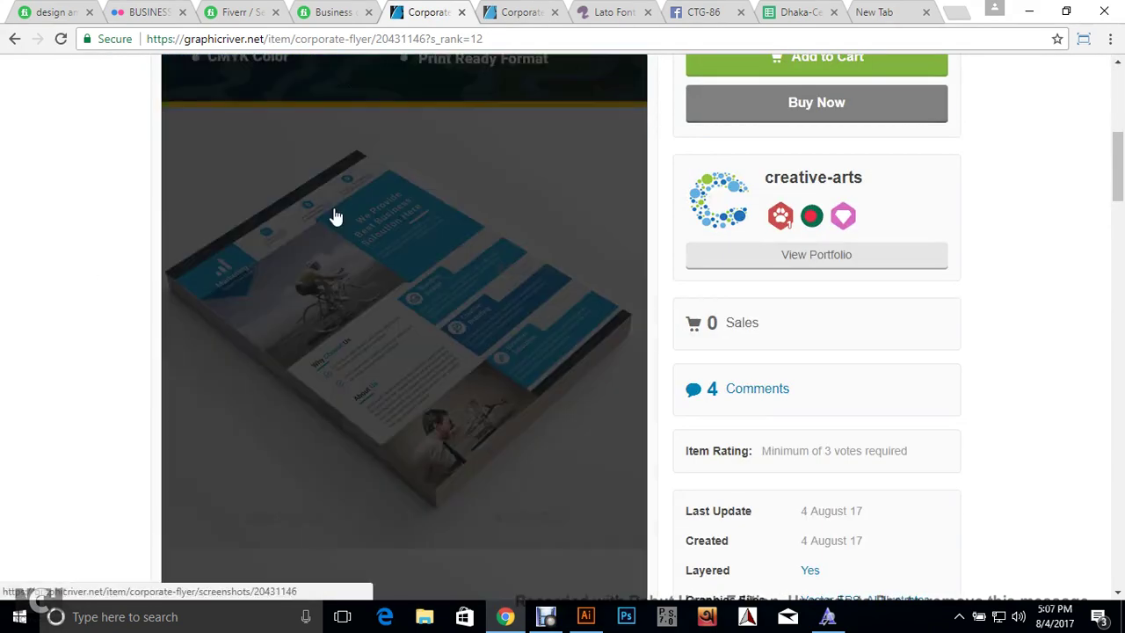
click(335, 216)
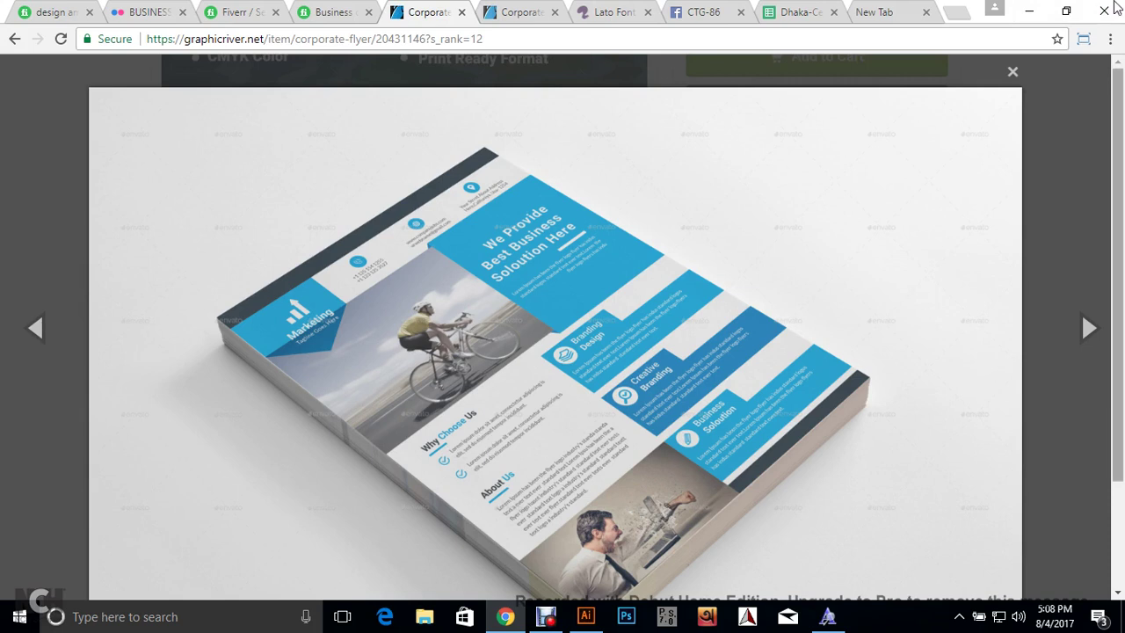
Return to the Fiverr business card search results and switch to Illustrator, leaving nothing selected in the untitled document.
click(332, 11)
click(239, 12)
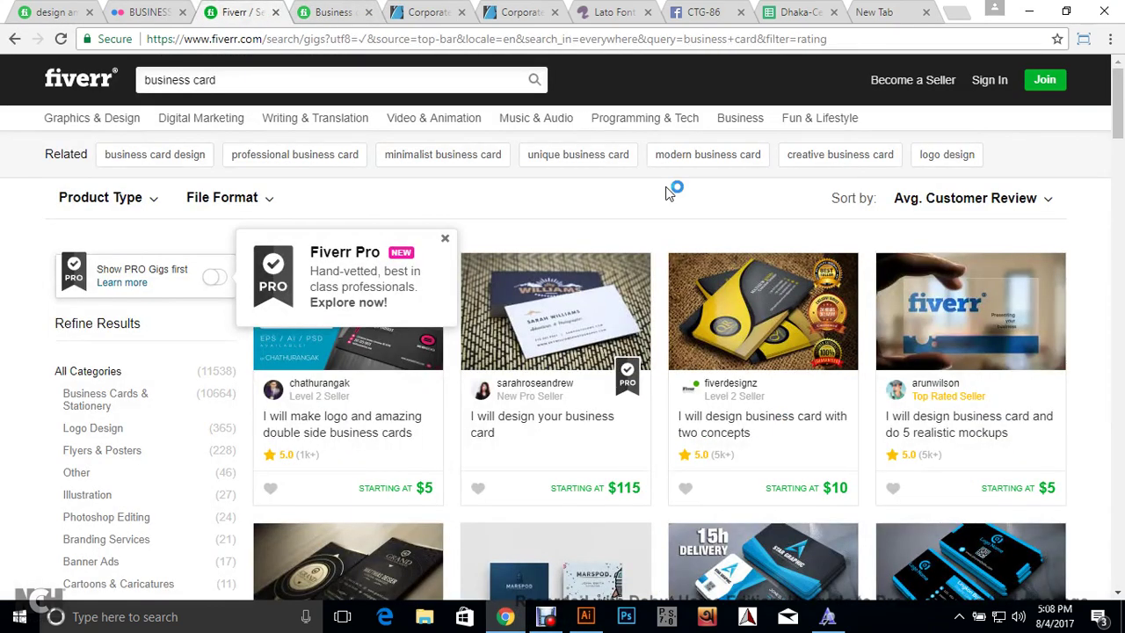
click(585, 616)
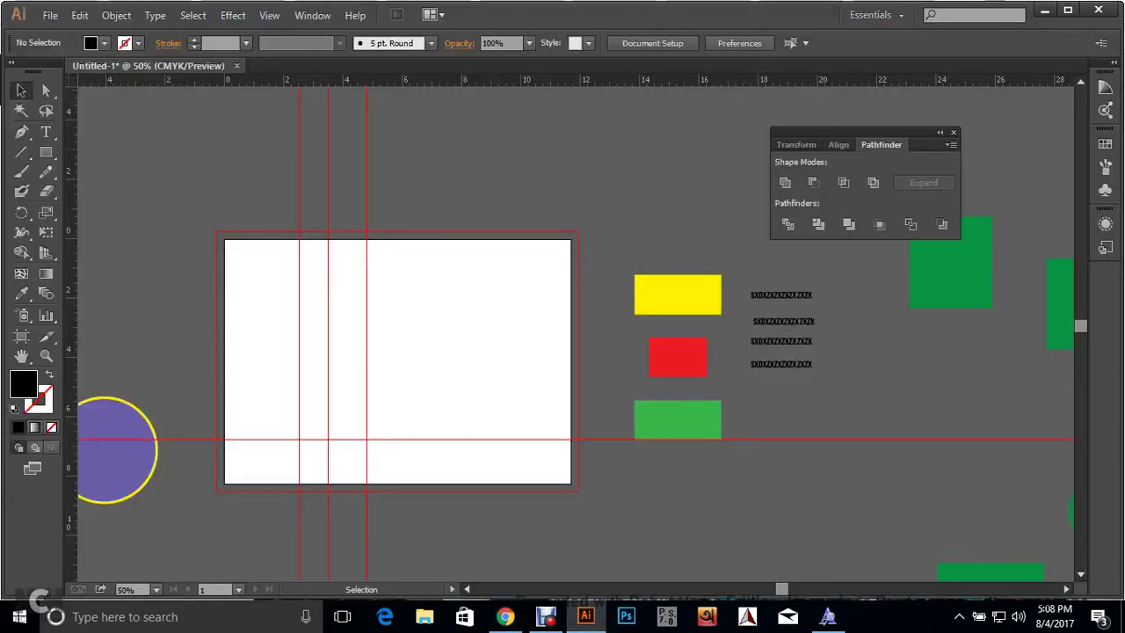
drag(138, 152, 1054, 546)
key(ctrl+shift+a)
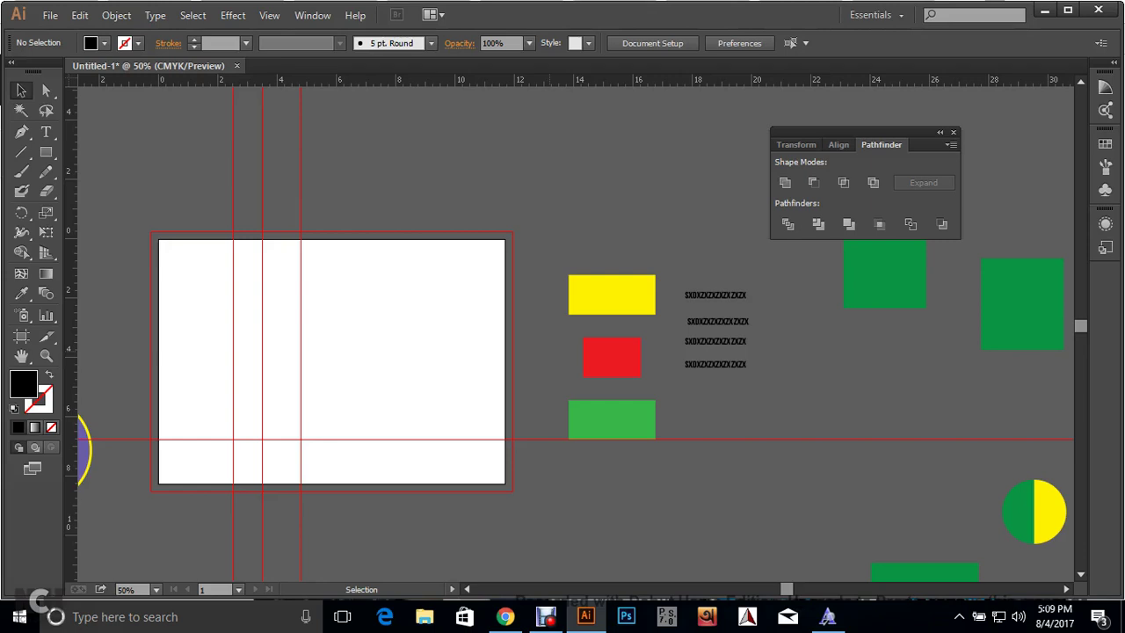
Start a new document named "business card" with 2 artboards.
click(48, 18)
click(54, 34)
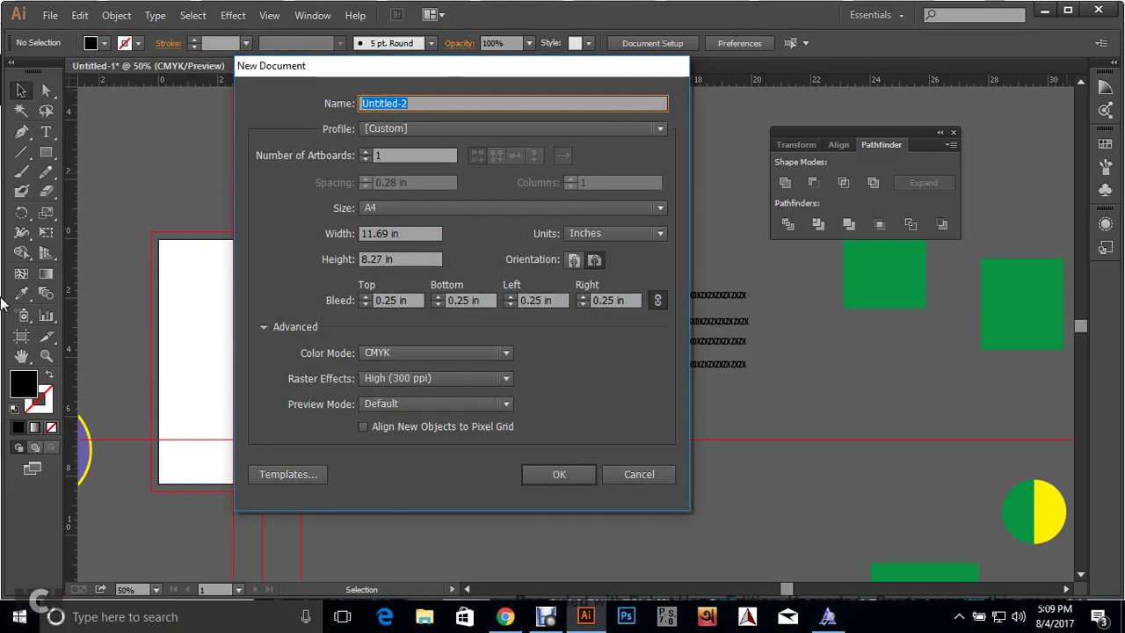
click(430, 104)
double_click(442, 104)
text(business card)
click(367, 152)
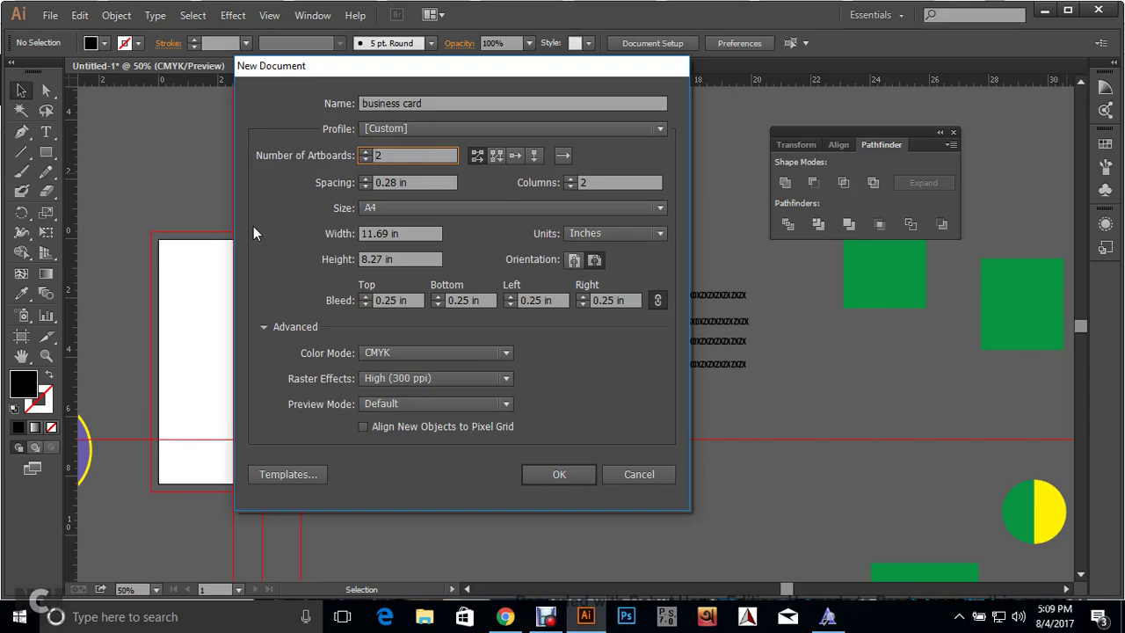
Switch to the browser to examine both sides of Corporate Business Card 07, and return to Illustrator's new document settings.
click(504, 616)
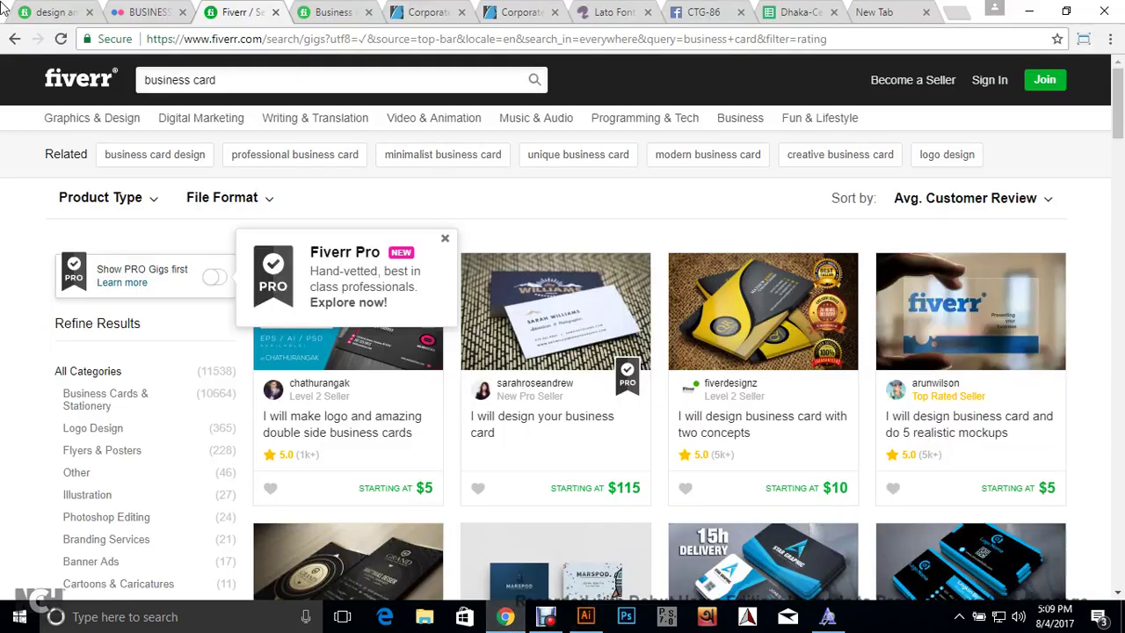
click(499, 15)
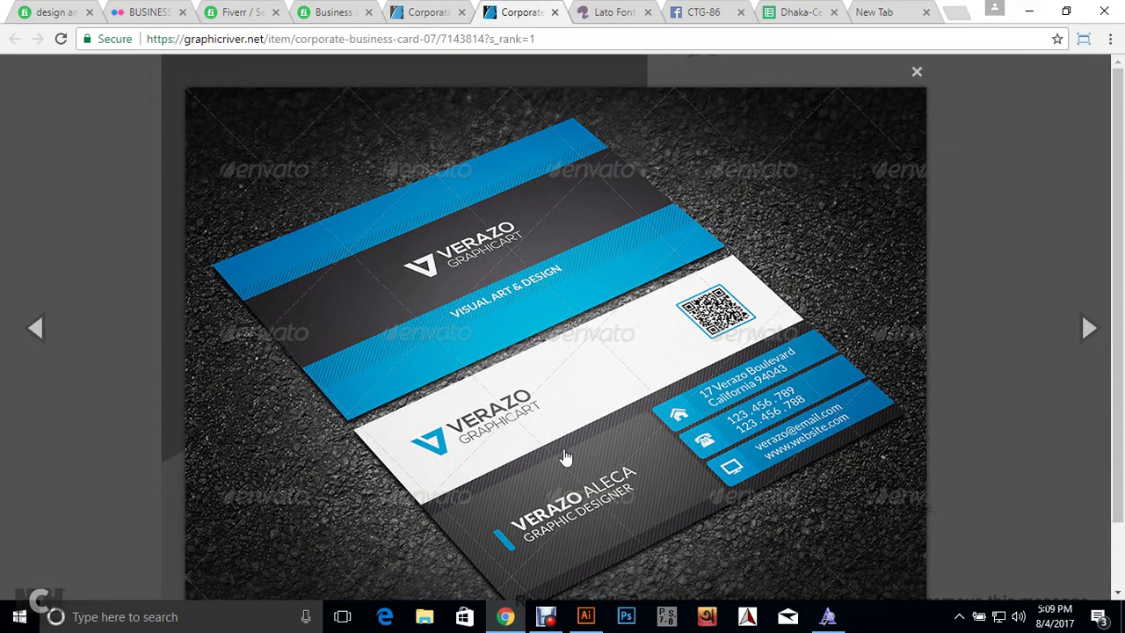
click(585, 618)
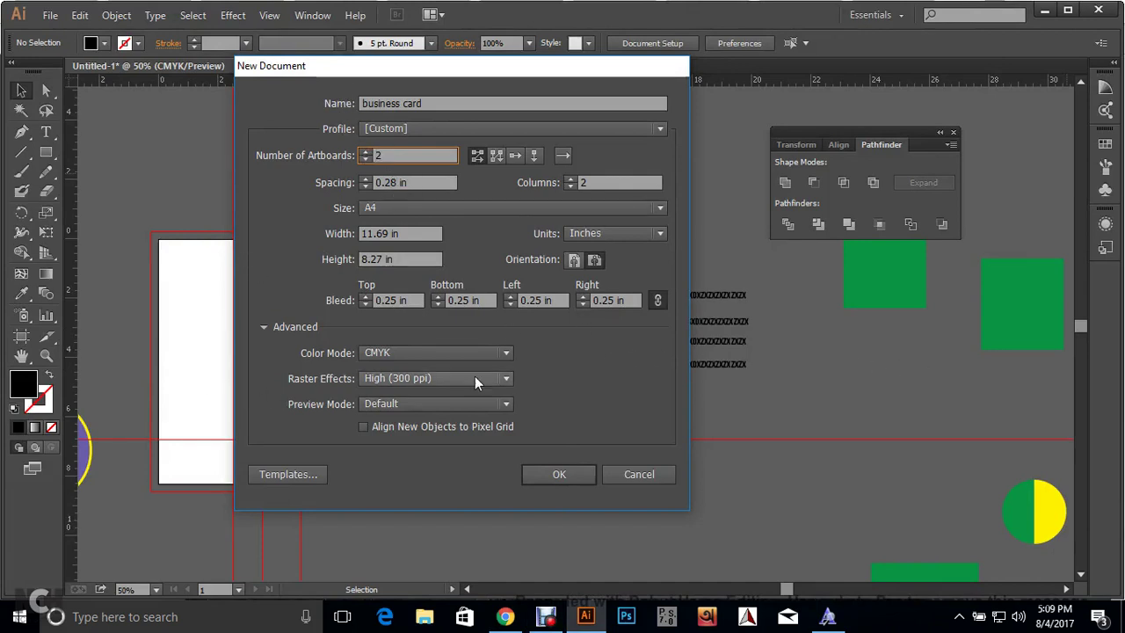
Set the new document's artboard size to 3.5 in wide and 2 in high, with inches as the units.
click(418, 234)
text(3.5)
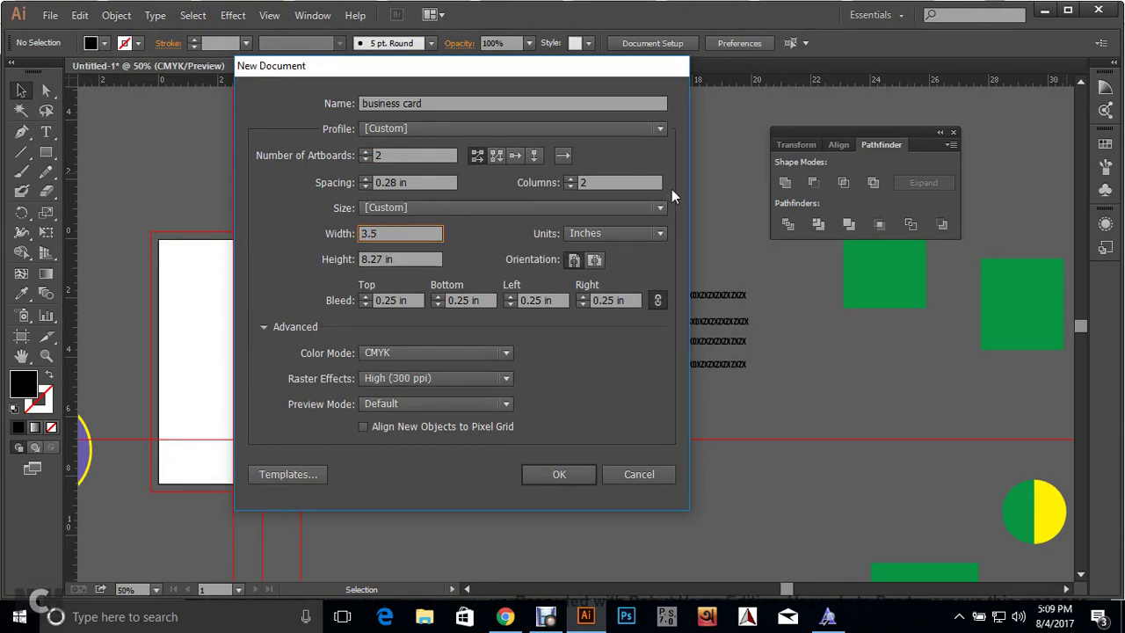
click(631, 234)
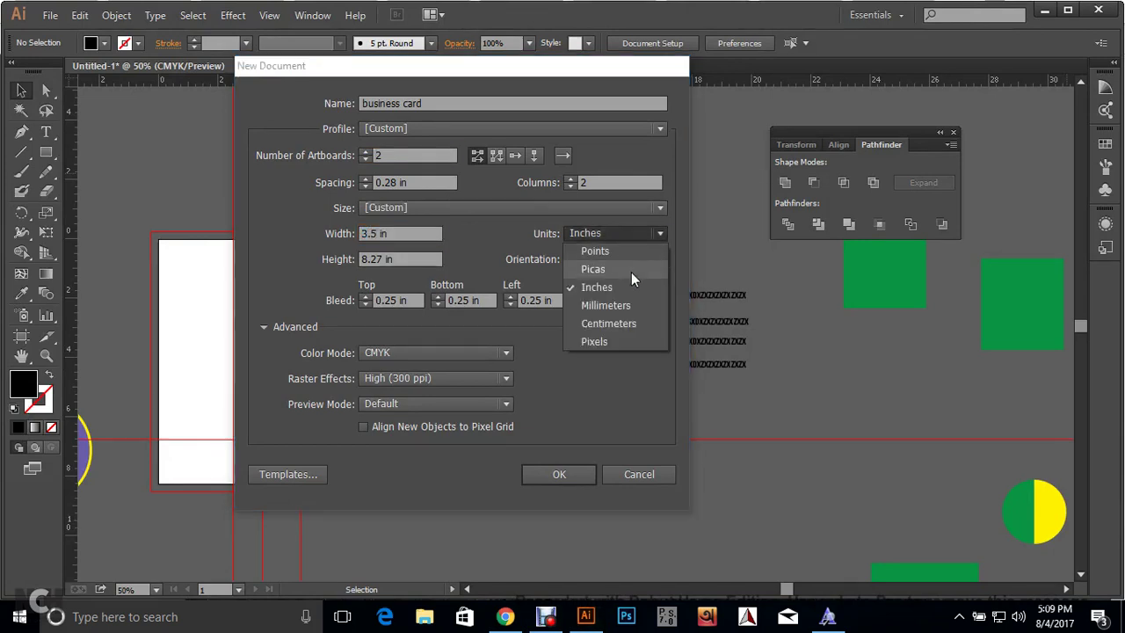
click(630, 286)
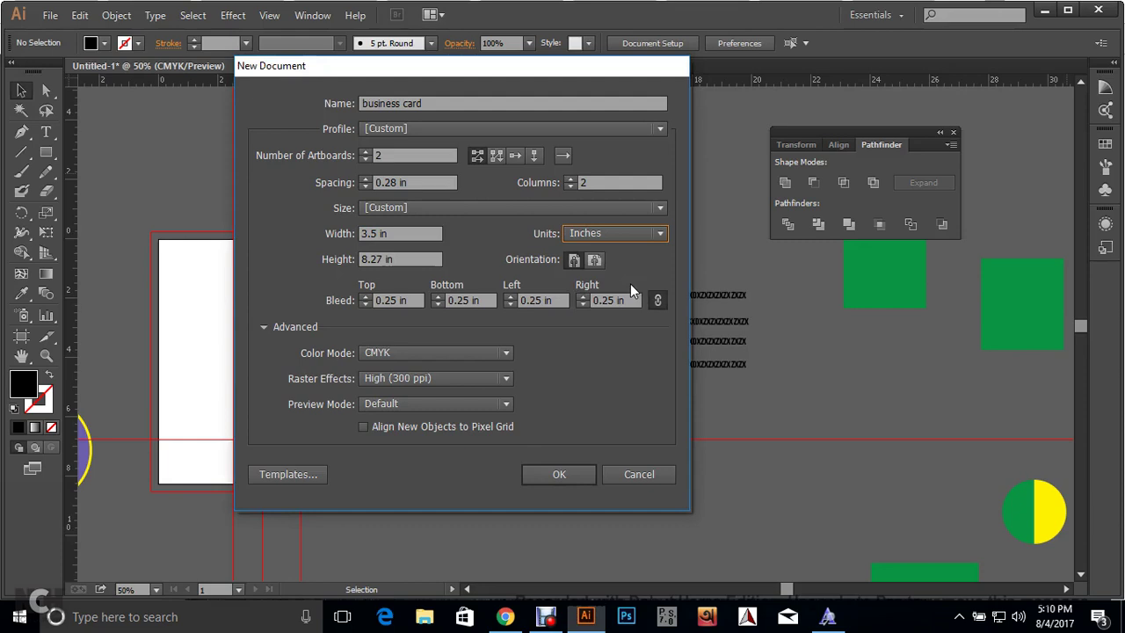
click(413, 260)
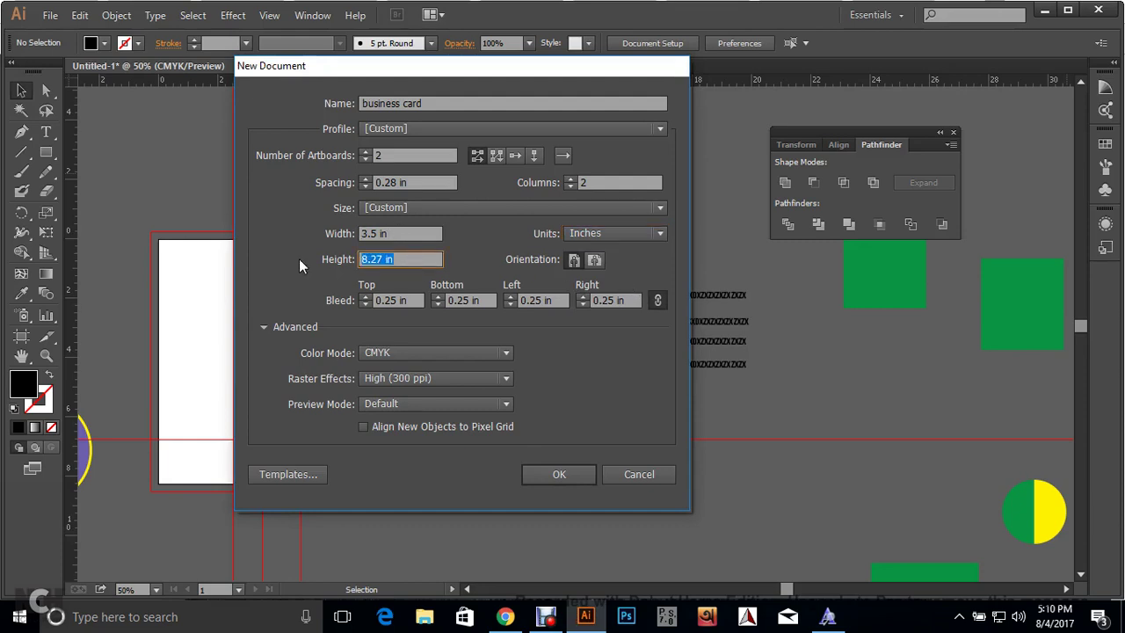
text(2)
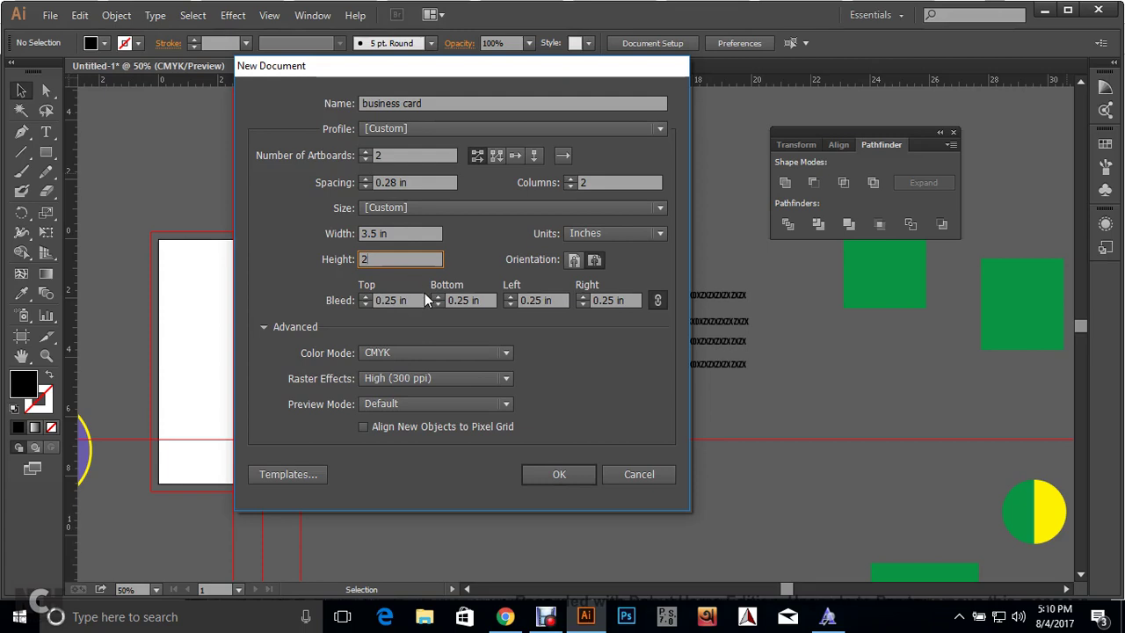
Keep CMYK as the color mode and create the business card document.
click(395, 349)
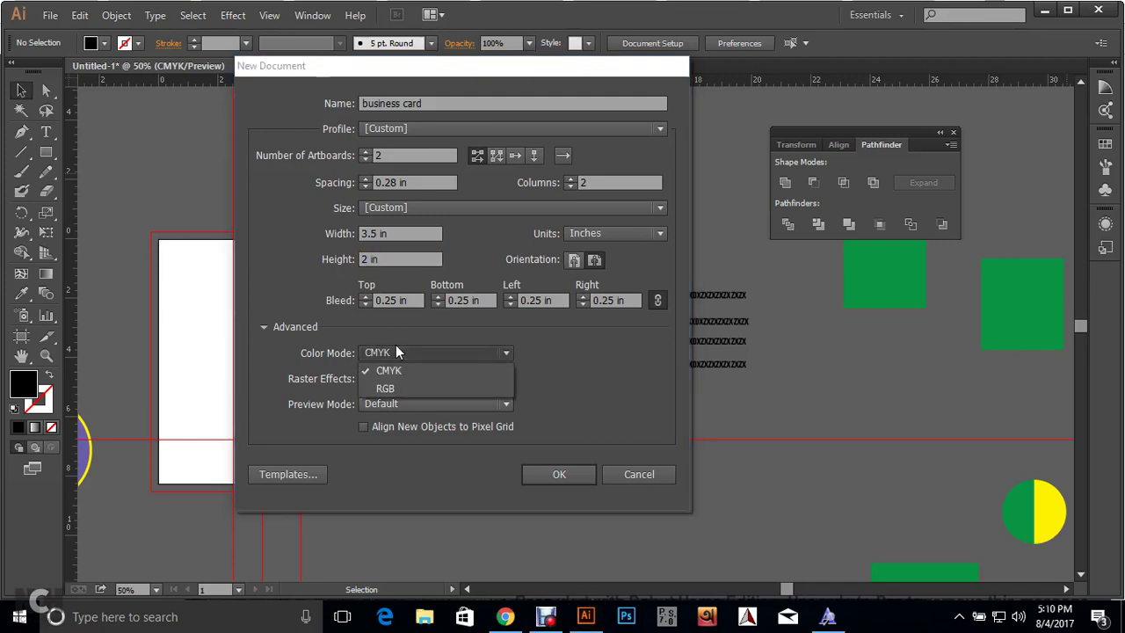
click(395, 350)
click(395, 351)
click(395, 345)
click(395, 352)
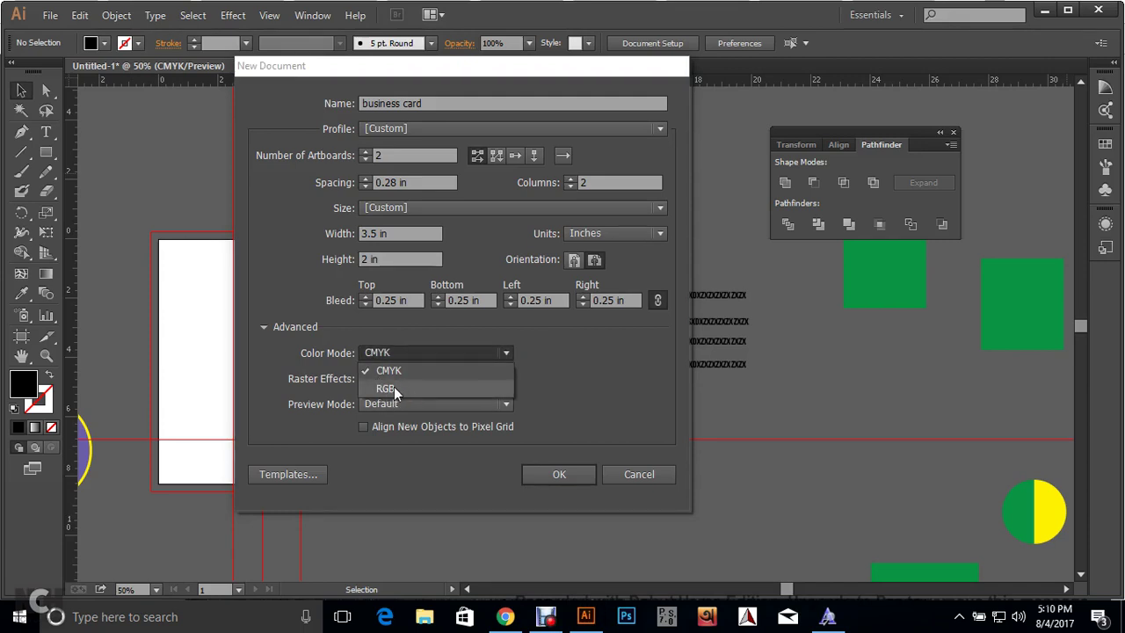
click(255, 311)
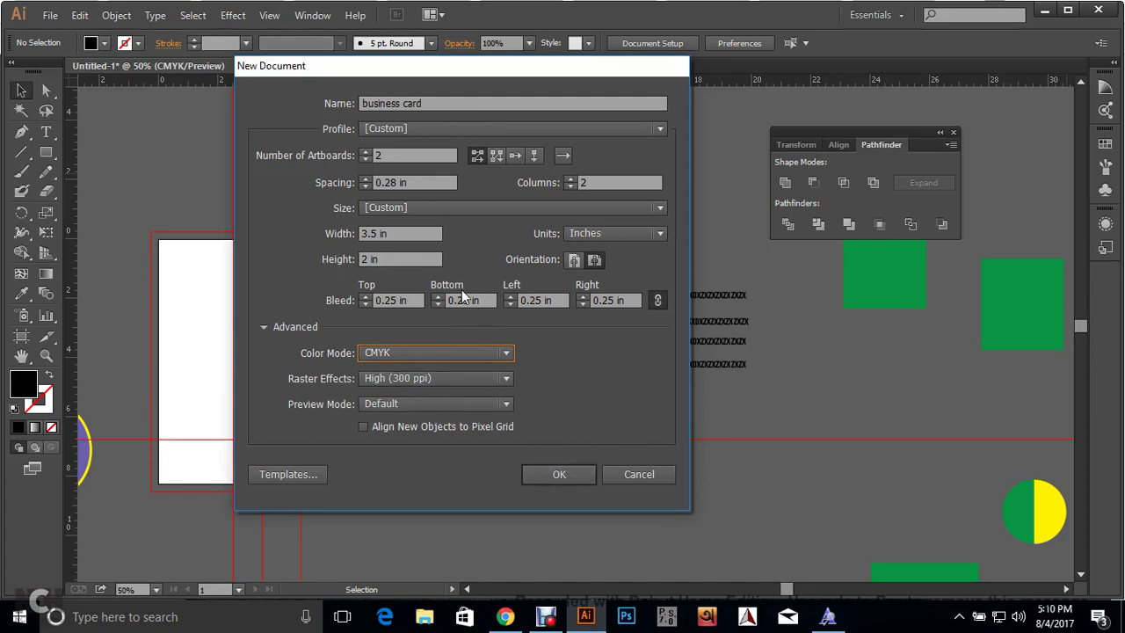
click(558, 475)
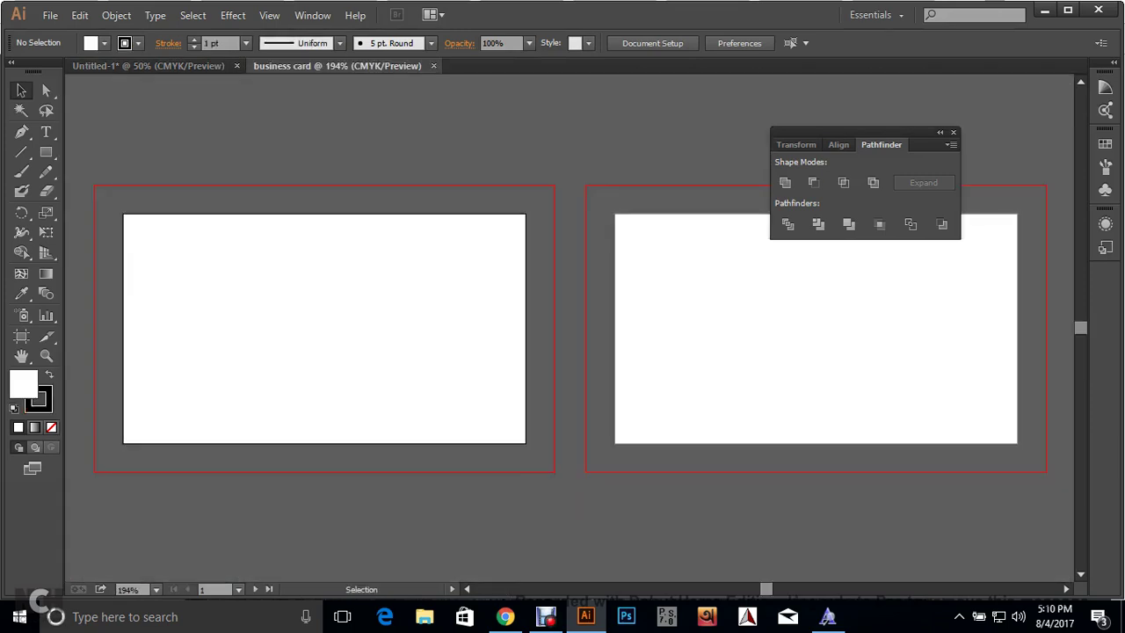
Close the floating Pathfinder palette that covers the second artboard.
click(953, 133)
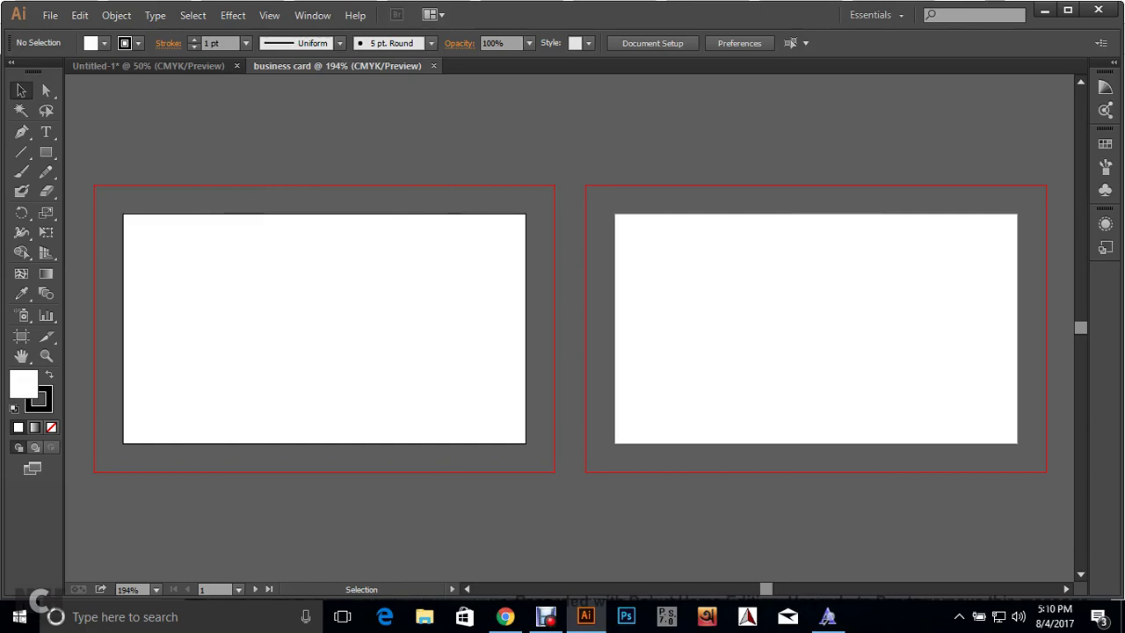
drag(306, 153, 384, 505)
scroll(562, 325, down, 3)
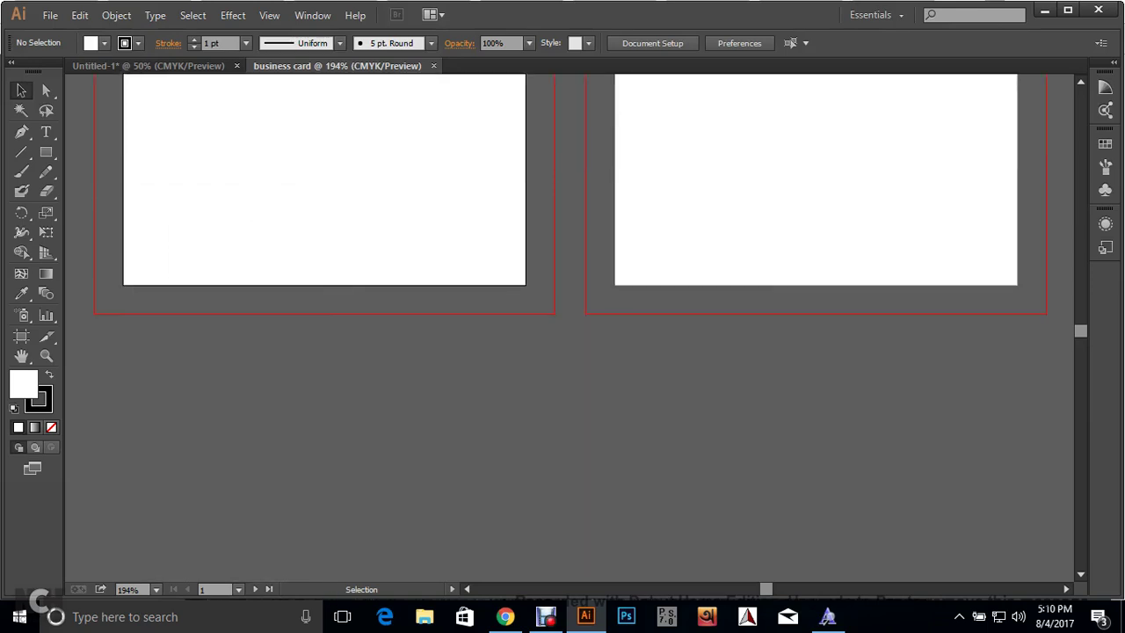
scroll(562, 325, up, 2)
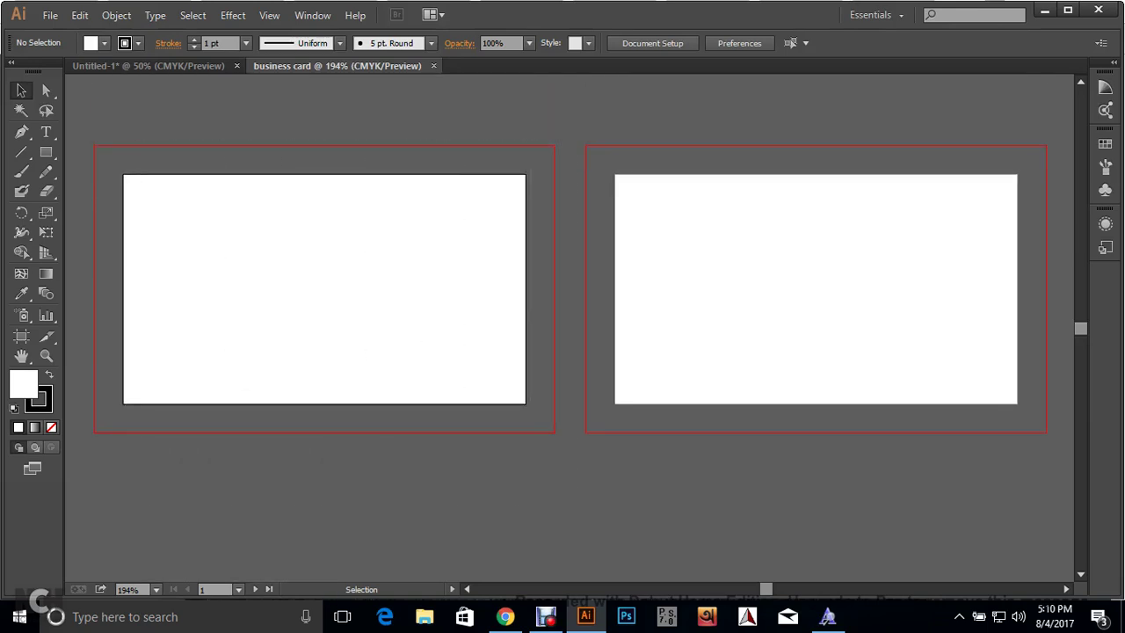
Choose a green swatch as the fill color with nothing selected.
click(103, 43)
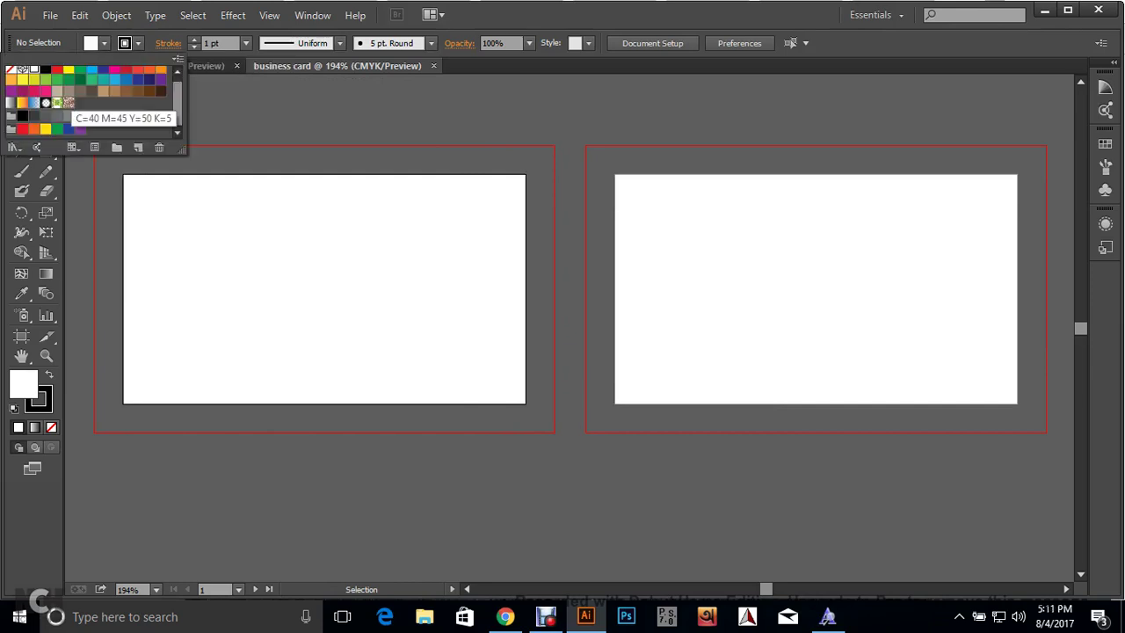
click(69, 91)
click(58, 80)
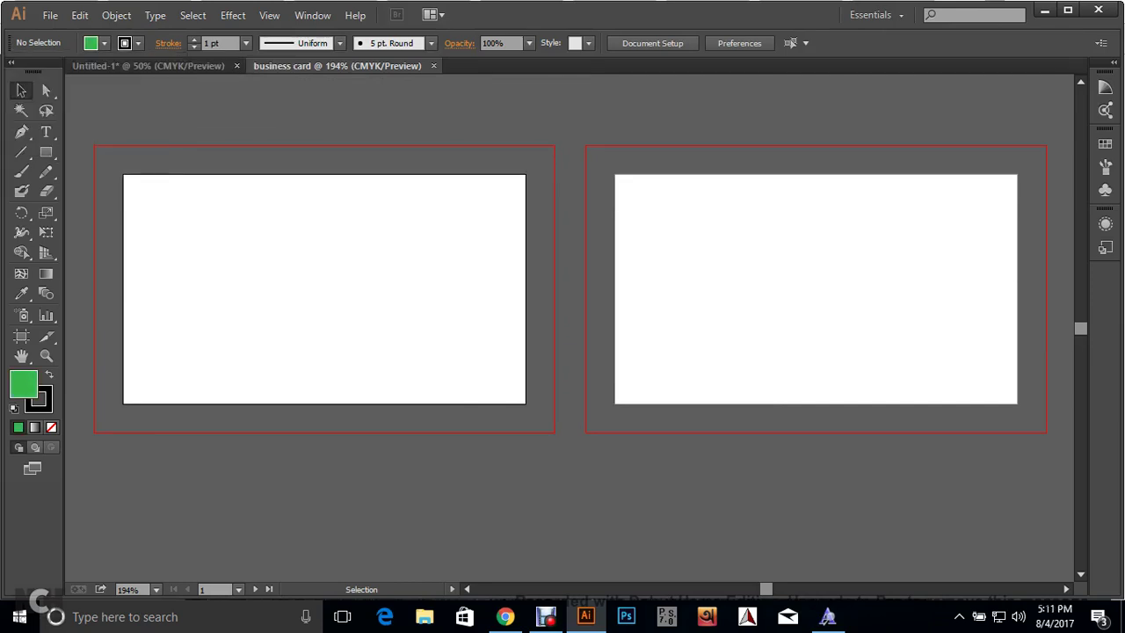
key(Escape)
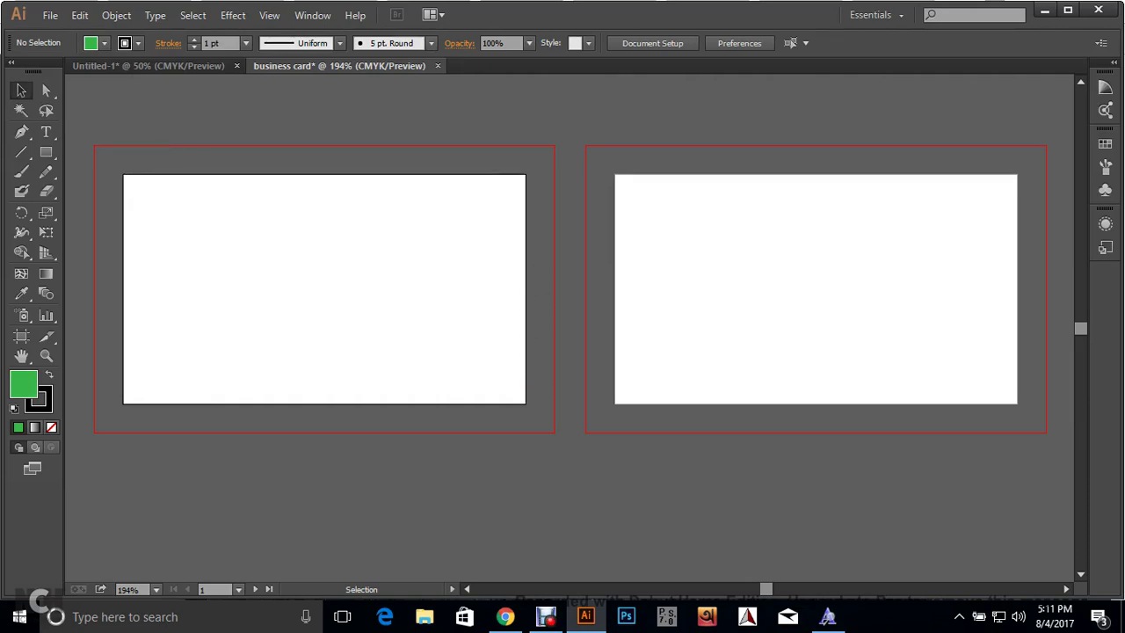
Create a green rectangle 3.5 in wide and 2 in high, starting from inside the first artboard.
click(47, 153)
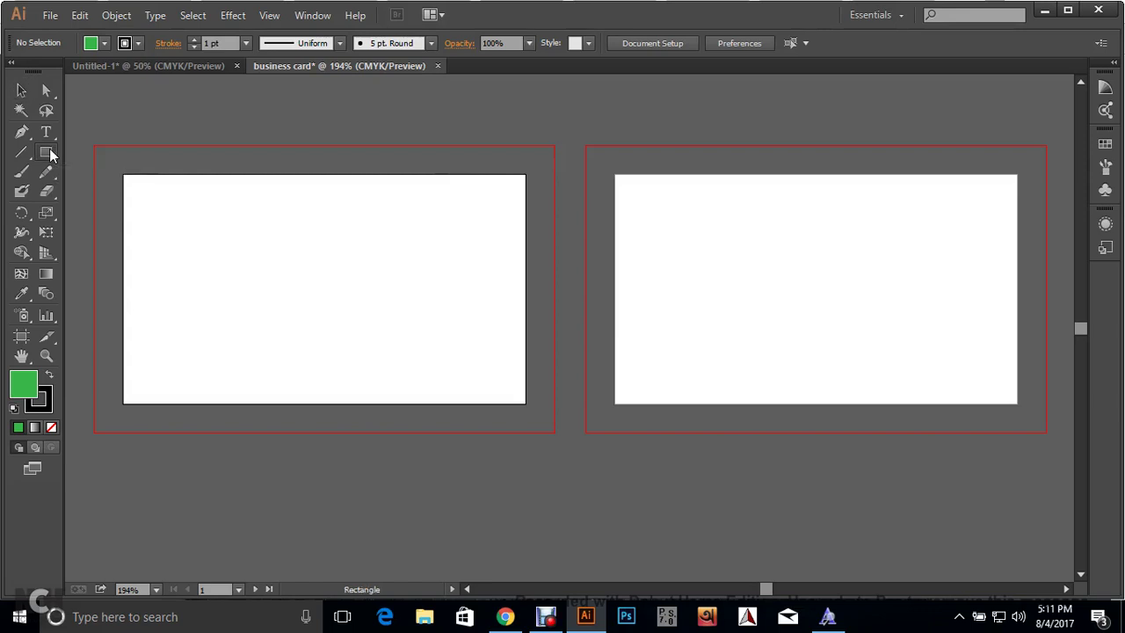
click(274, 261)
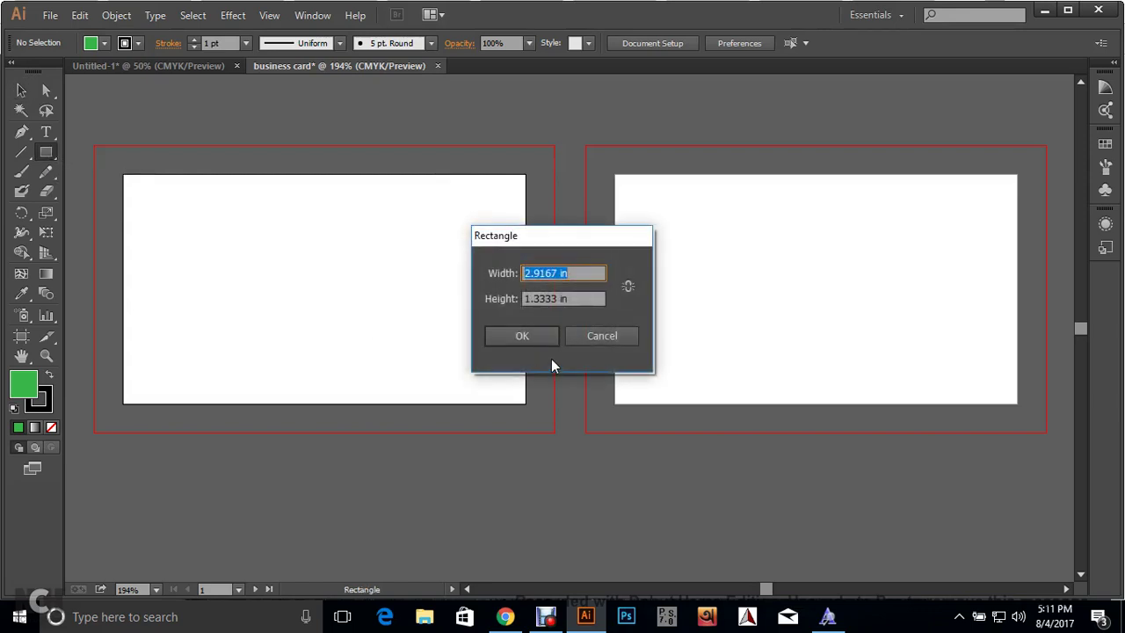
text(3.5)
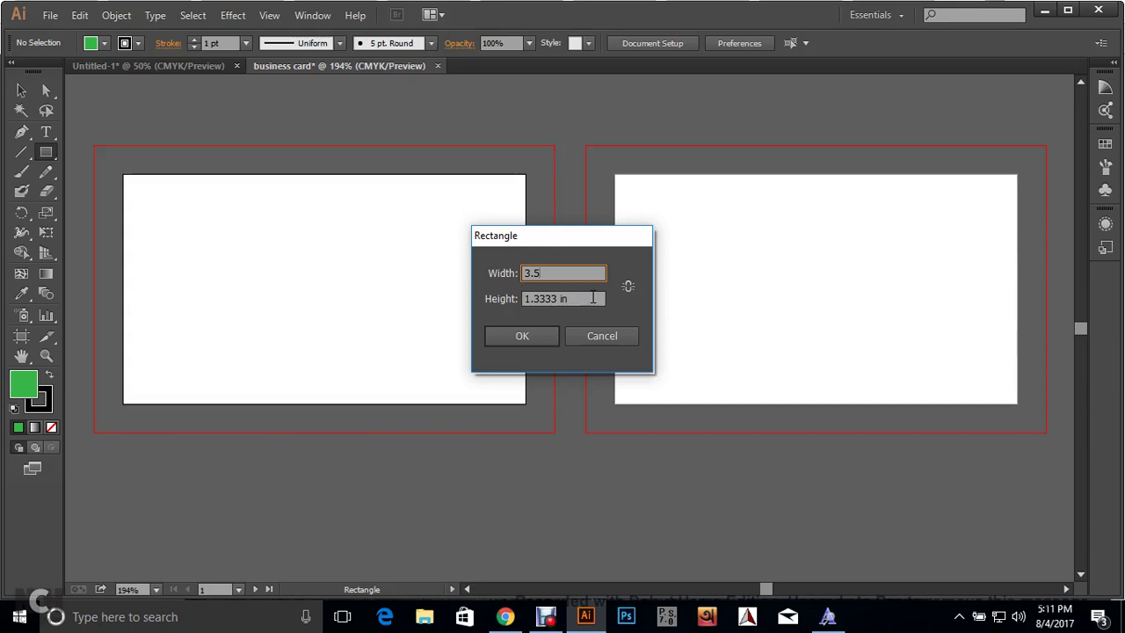
key(Tab)
text(2)
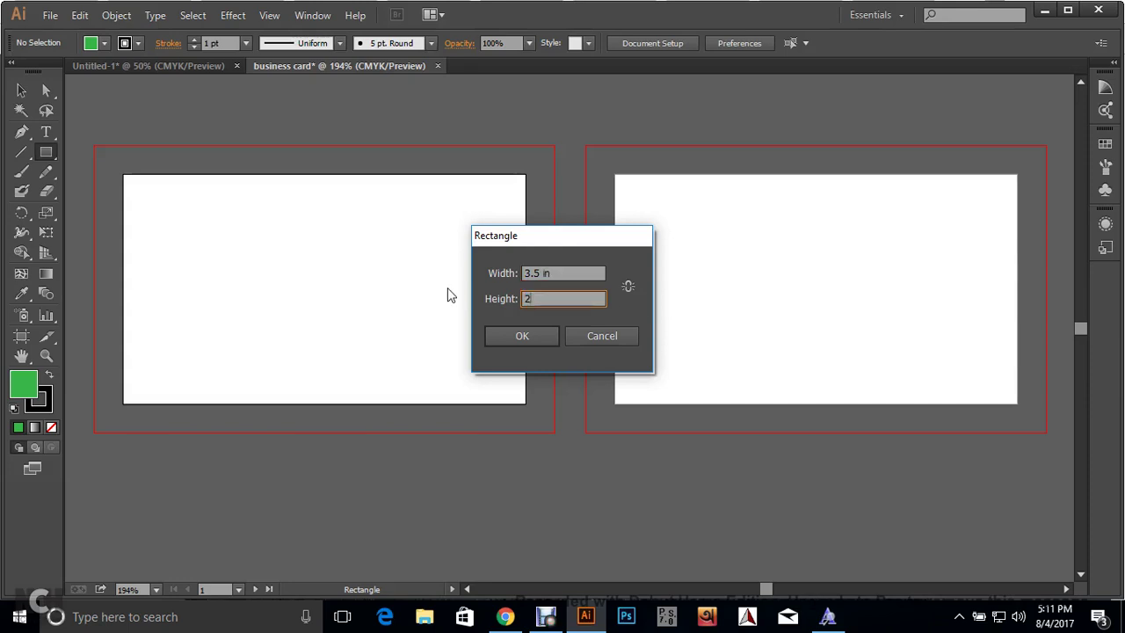
click(522, 336)
click(21, 89)
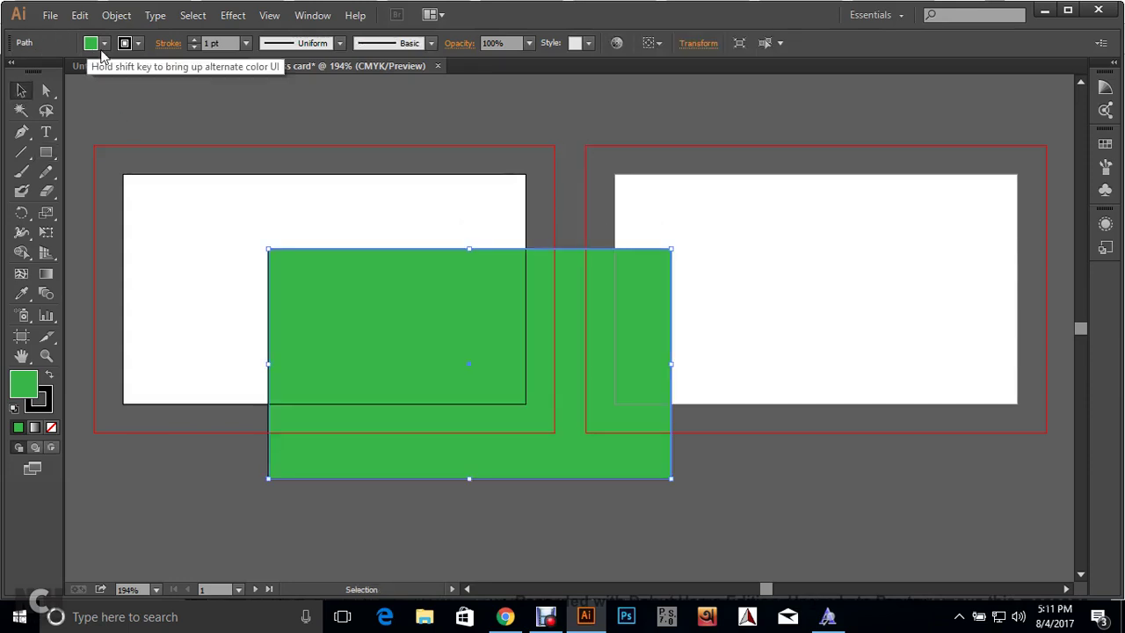
Remove the stroke from the green rectangle.
click(137, 43)
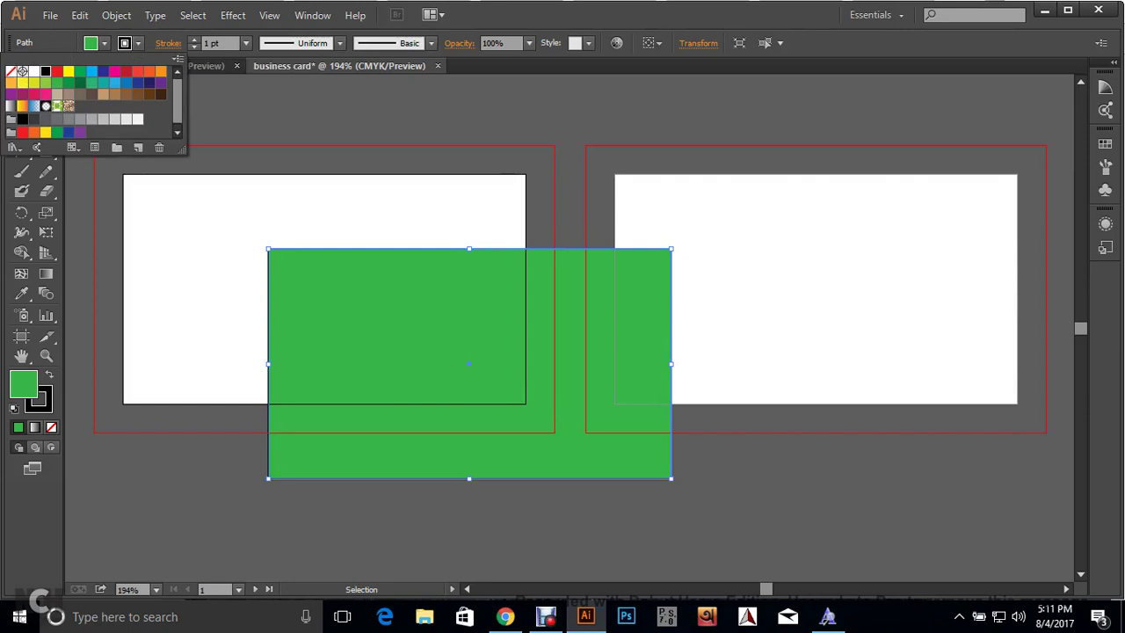
click(12, 71)
key(Escape)
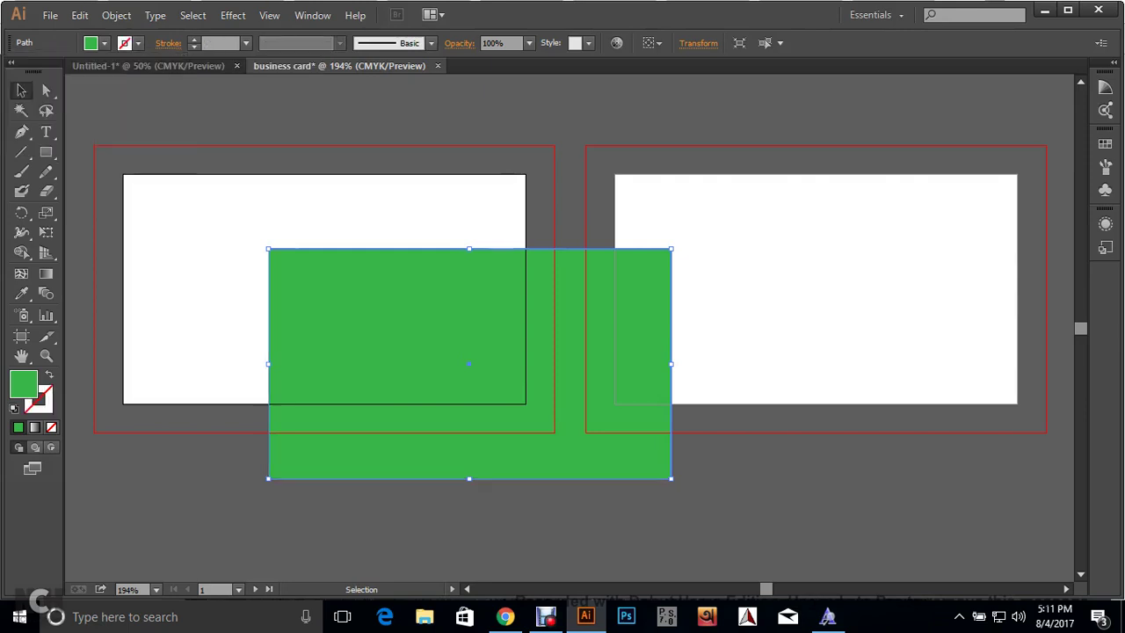
Try to fit the green rectangle onto the first artboard freehand, check its upper edge closely, and move it back off the artboard.
key(ctrl+shift+a)
drag(470, 364, 323, 288)
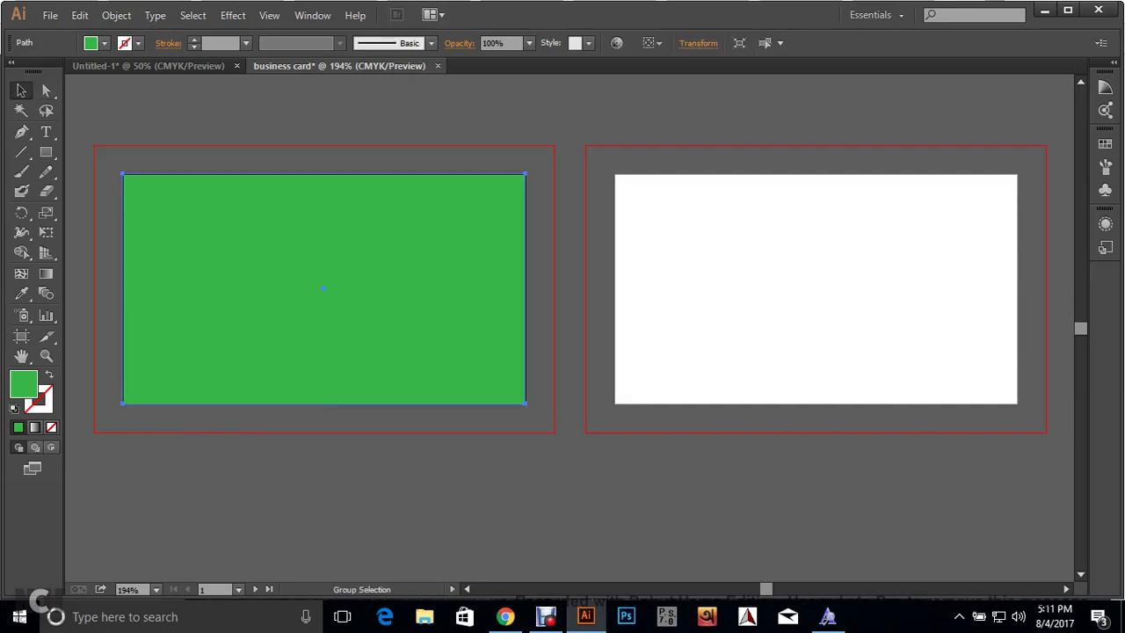
scroll(124, 173, up, 7)
drag(172, 277, 180, 284)
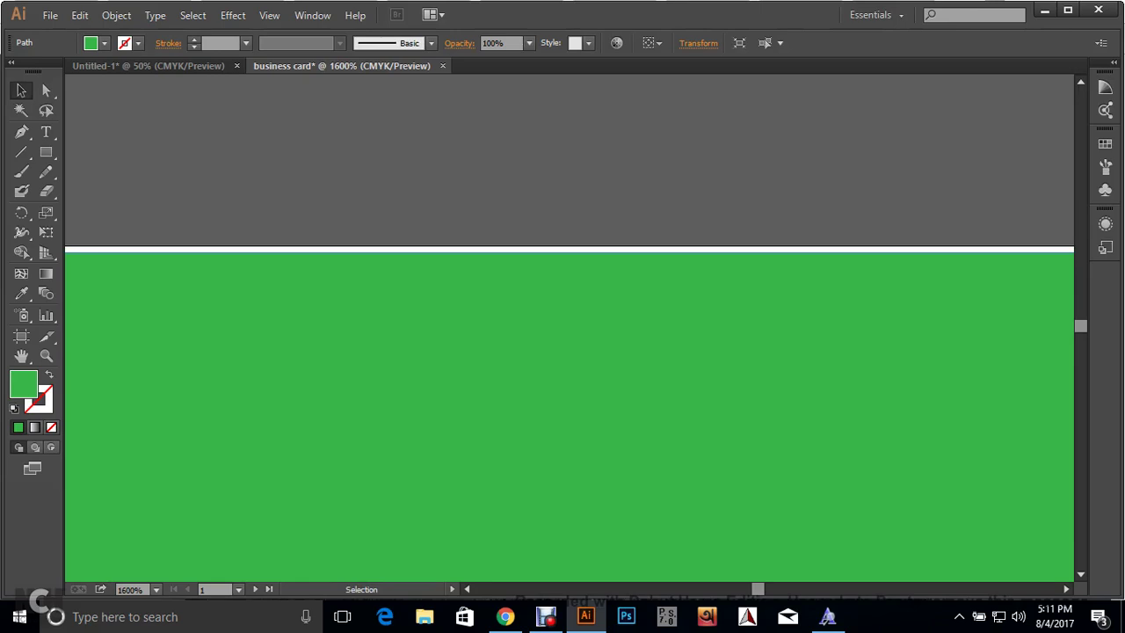
scroll(179, 284, down, 3)
scroll(169, 290, down, 4)
drag(224, 326, 330, 382)
key(ctrl+shift+a)
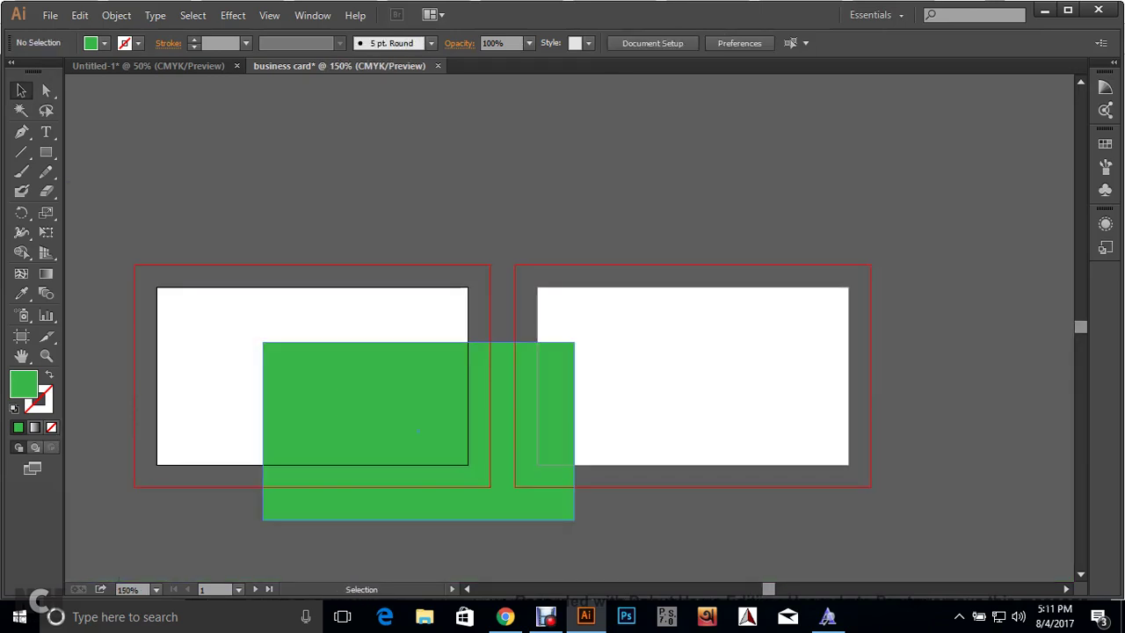
Try placing the green rectangle's upper-left reference point at X 0 in, Y 0 in on the first artboard, and undo both position changes.
key(ctrl+a)
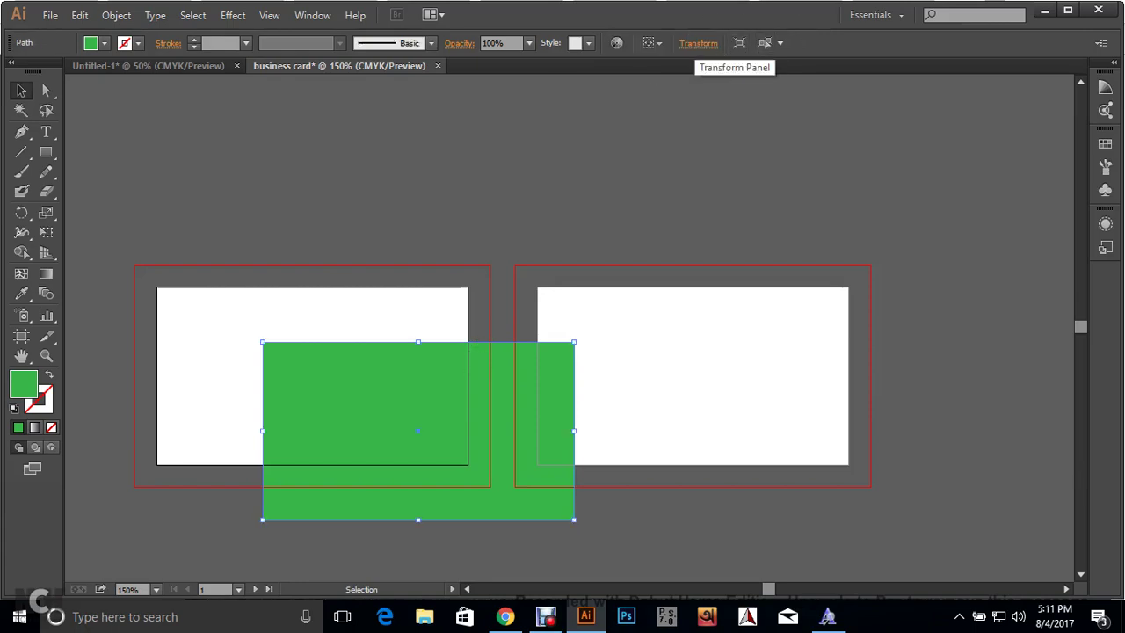
click(698, 43)
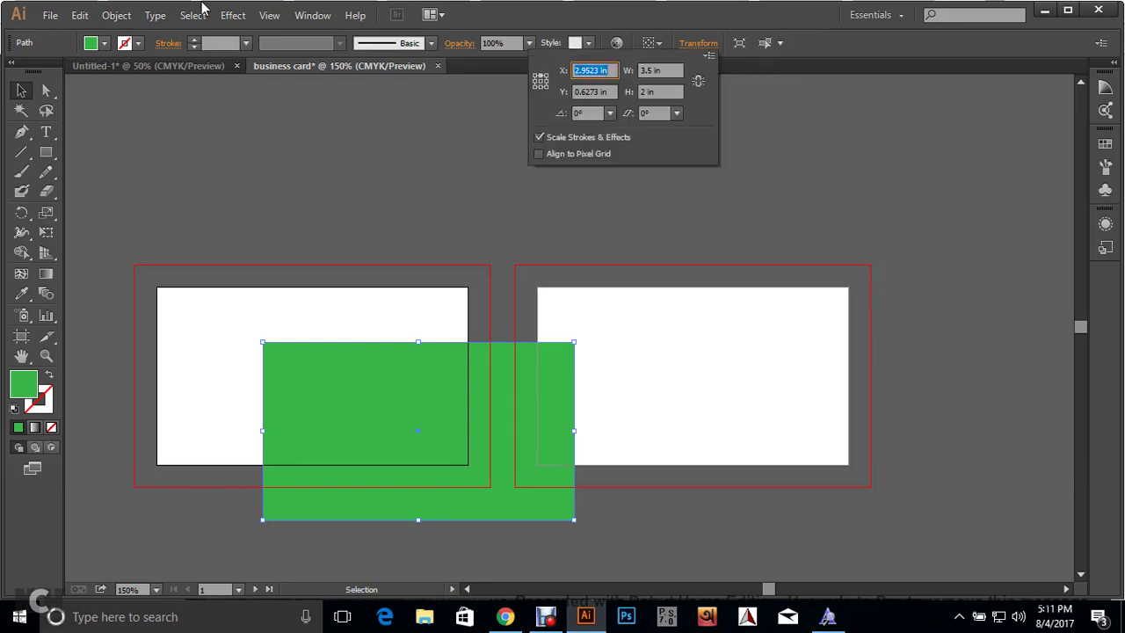
click(536, 77)
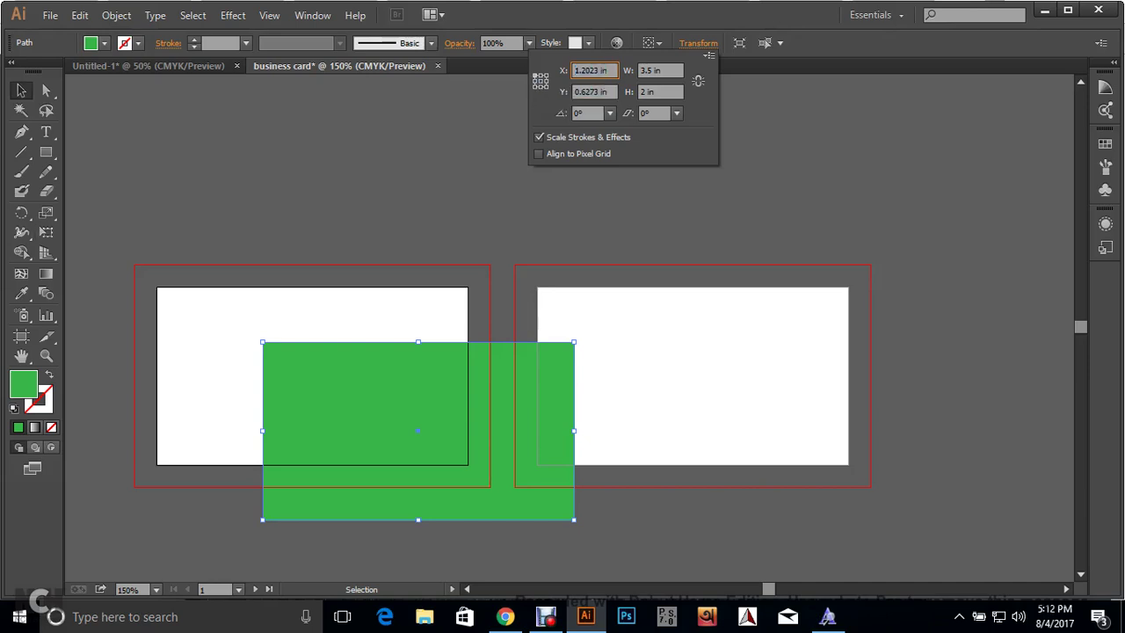
drag(608, 70, 511, 75)
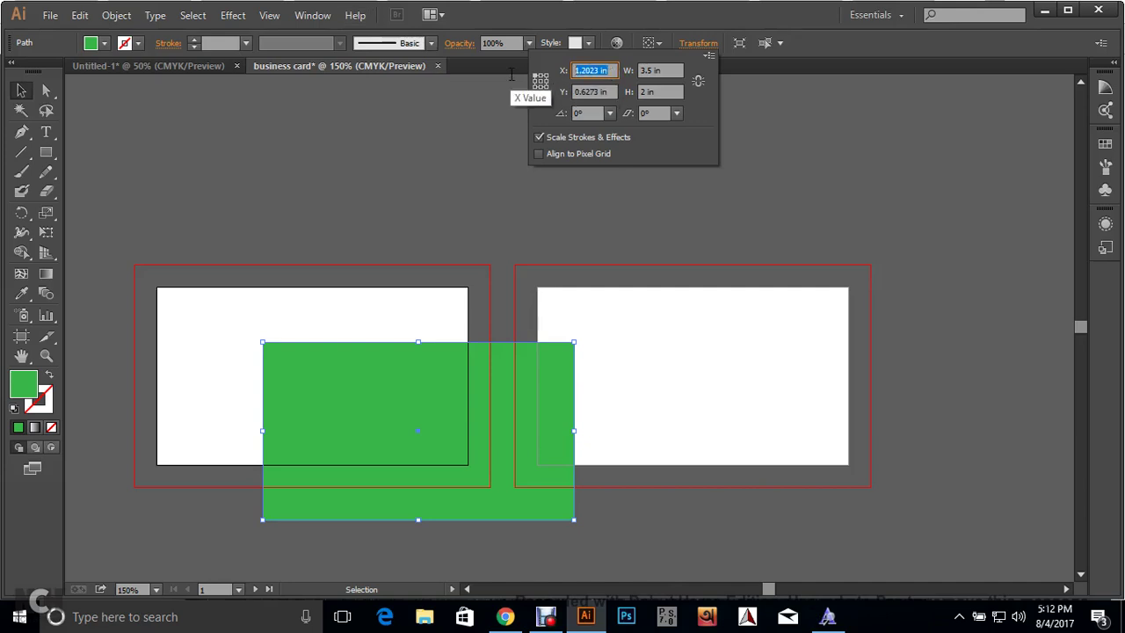
text(0)
click(590, 91)
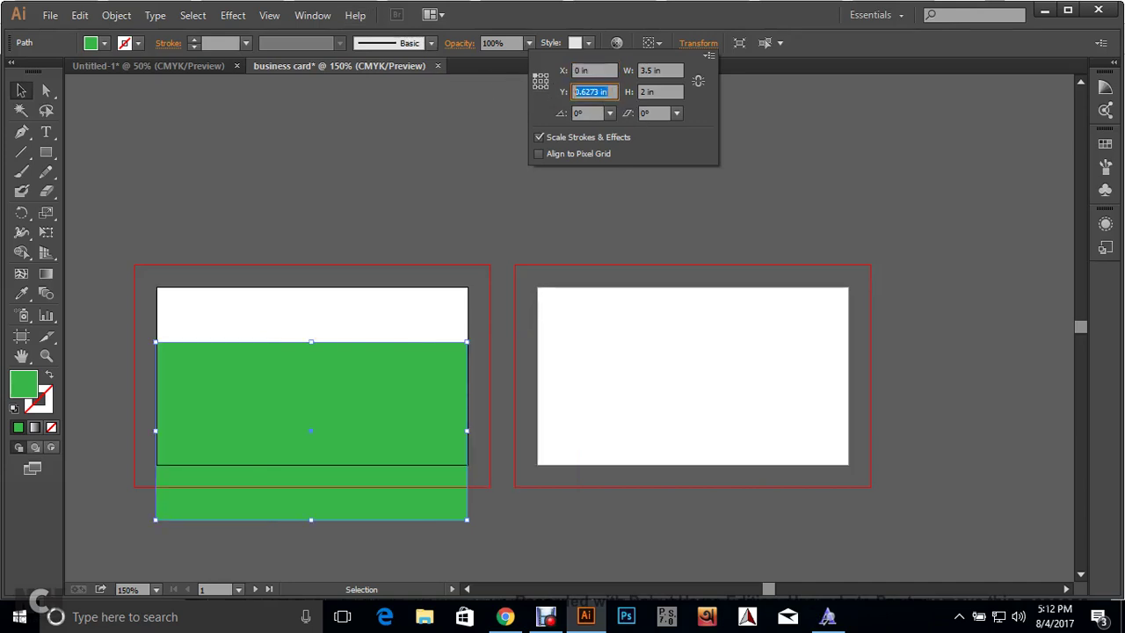
text(0)
key(Return)
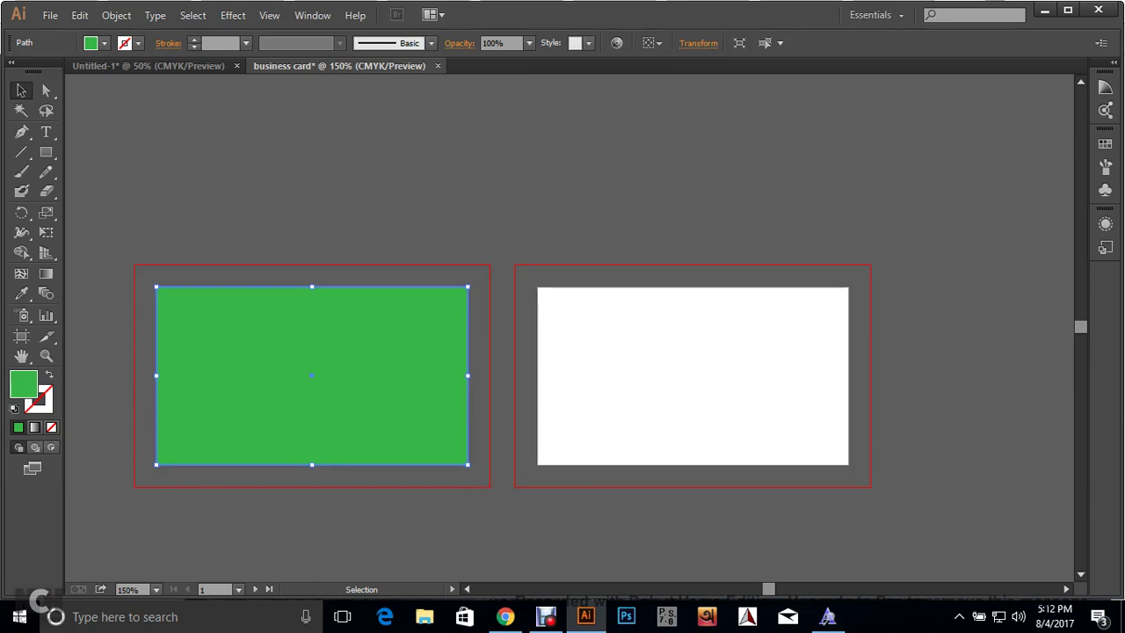
key(ctrl+z)
key(ctrl+z)
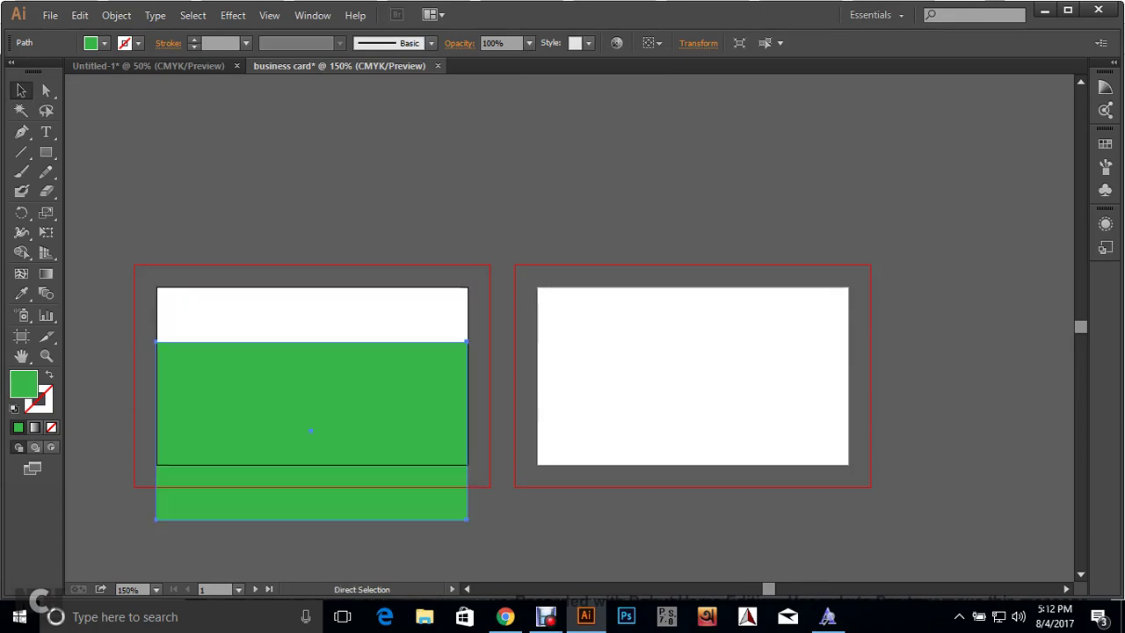
Reselect the green rectangle, position its upper-left reference point at X 0 in, Y 0 in, and deselect it.
click(654, 378)
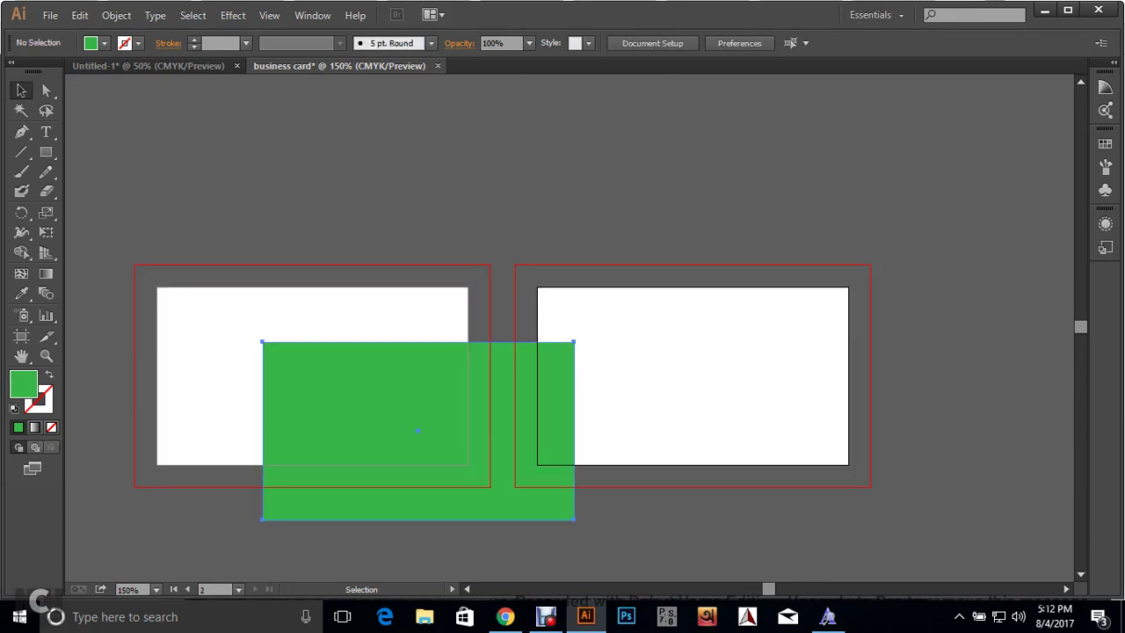
click(417, 430)
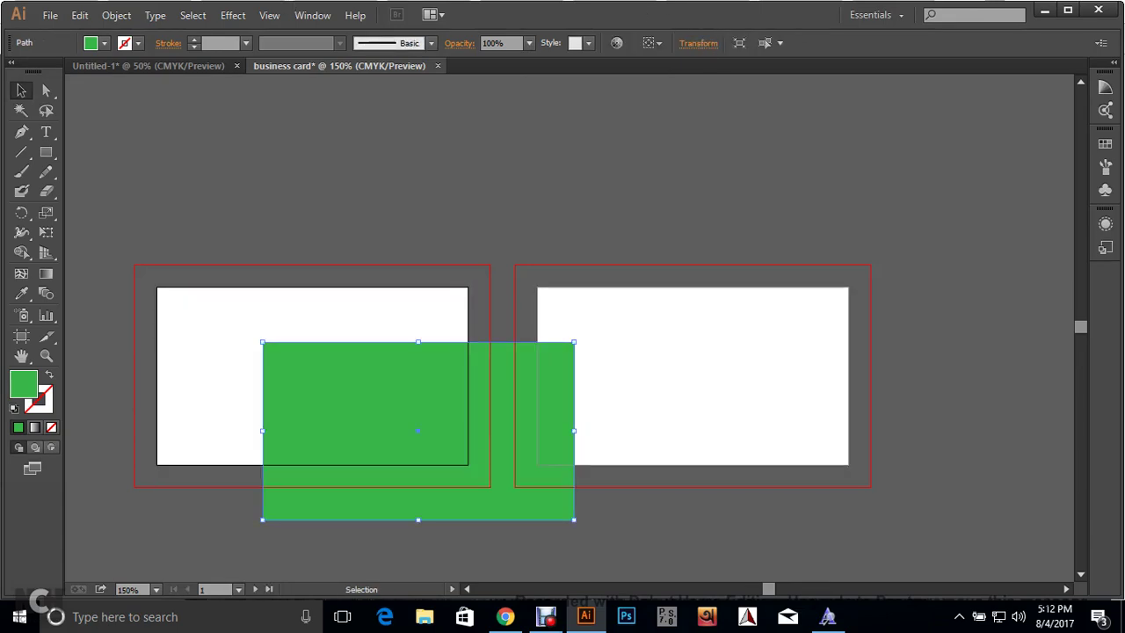
click(697, 42)
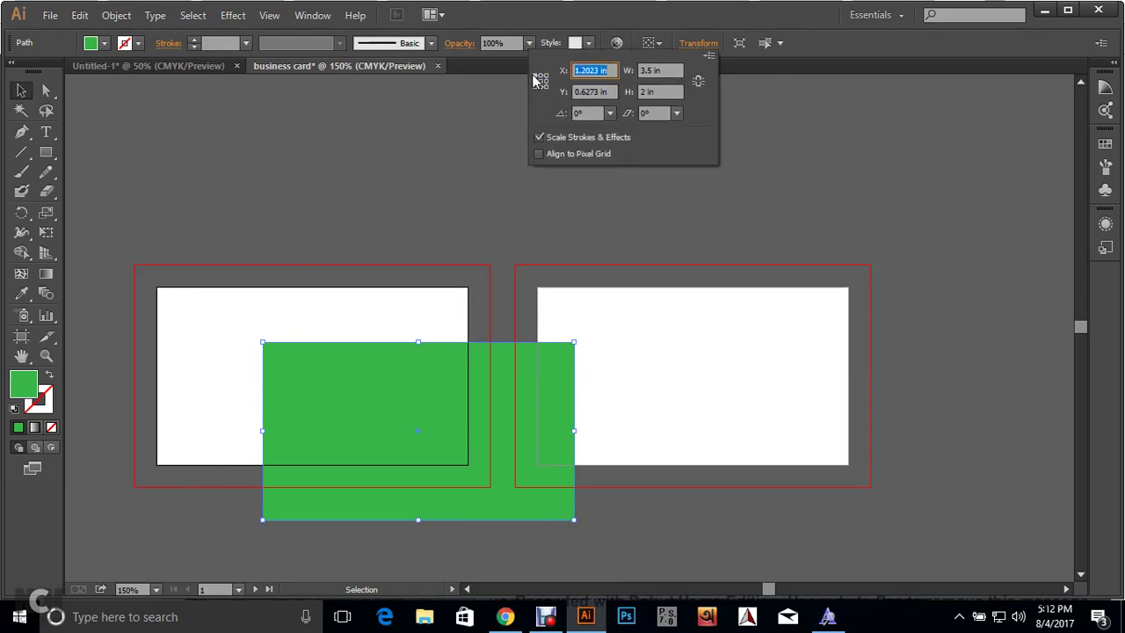
text(0)
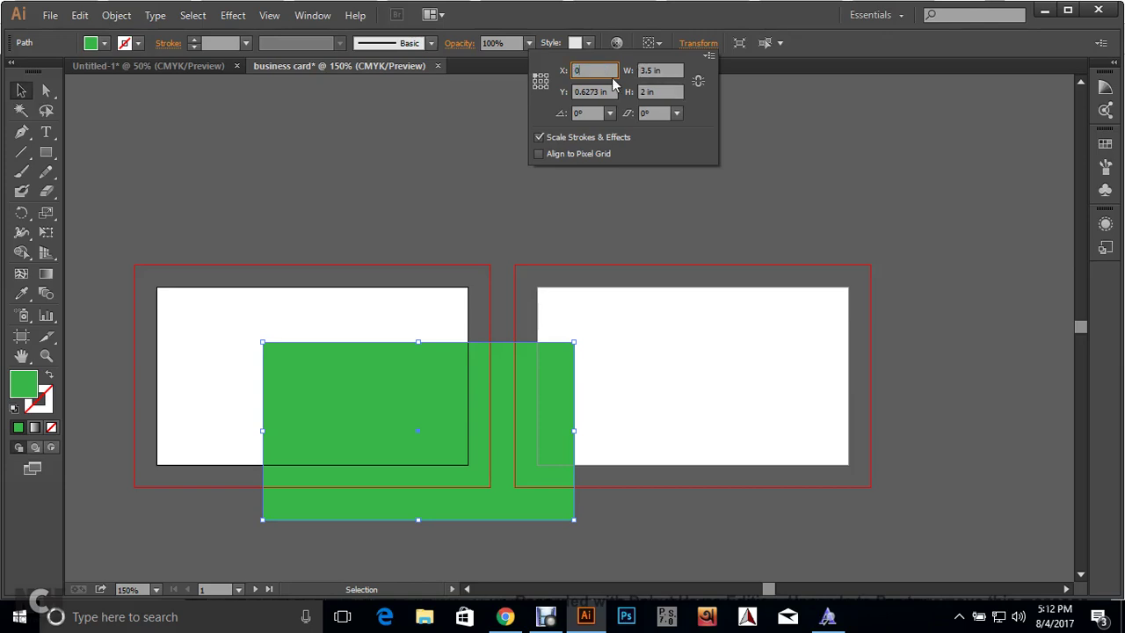
key(Tab)
text(0)
key(Return)
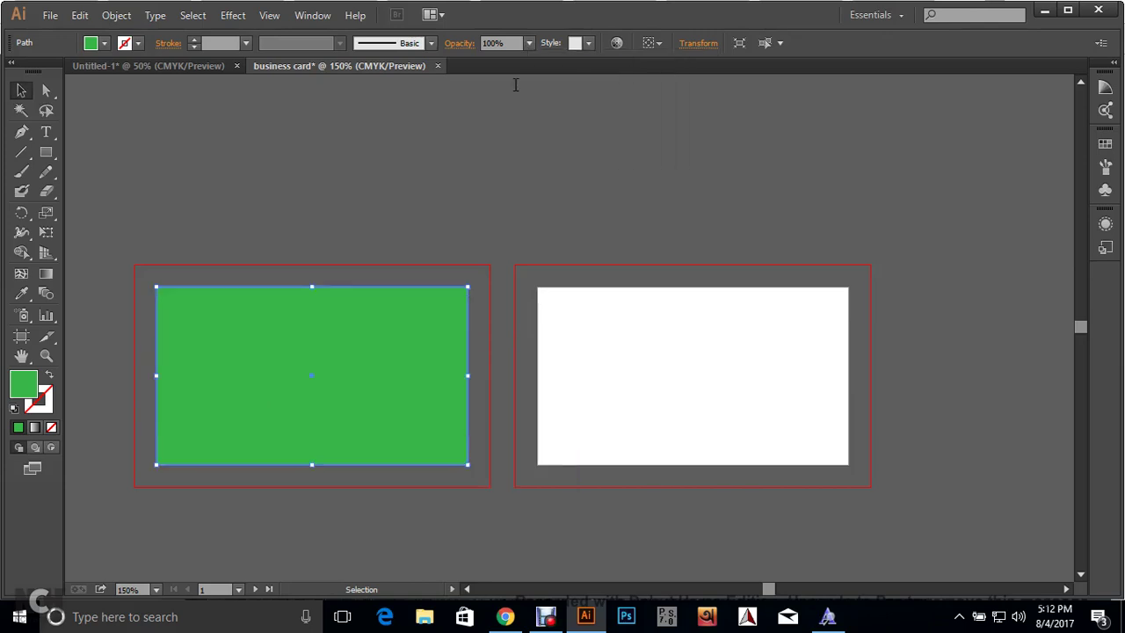
key(ctrl+shift+a)
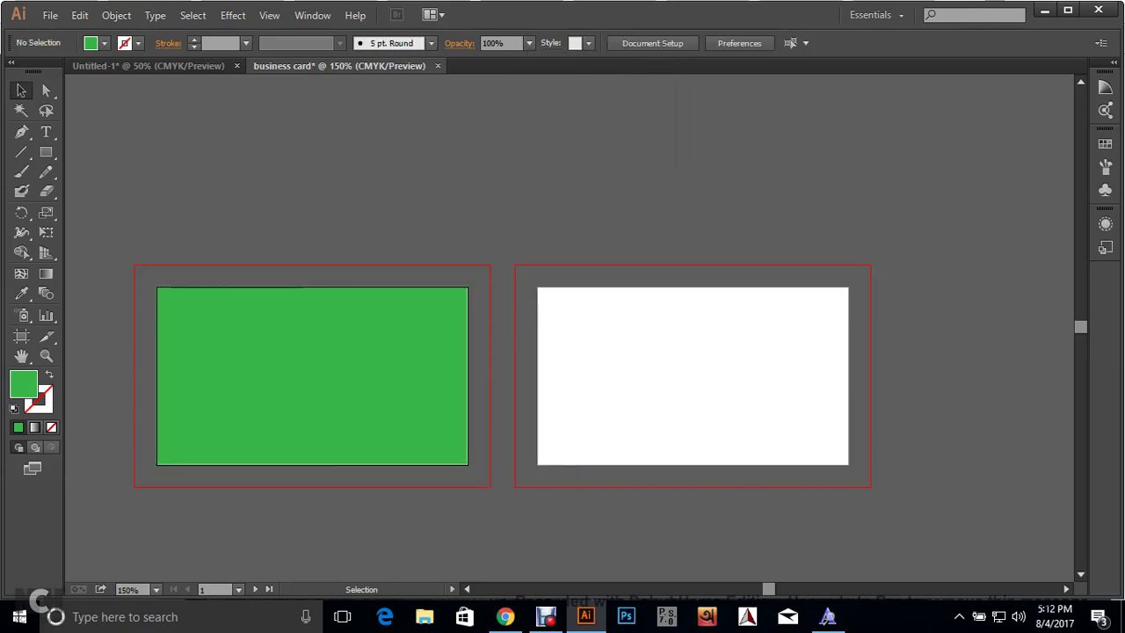
Try several swatch fills, including red, on the green rectangle, and undo them together with the last vertical position change.
click(263, 351)
click(104, 43)
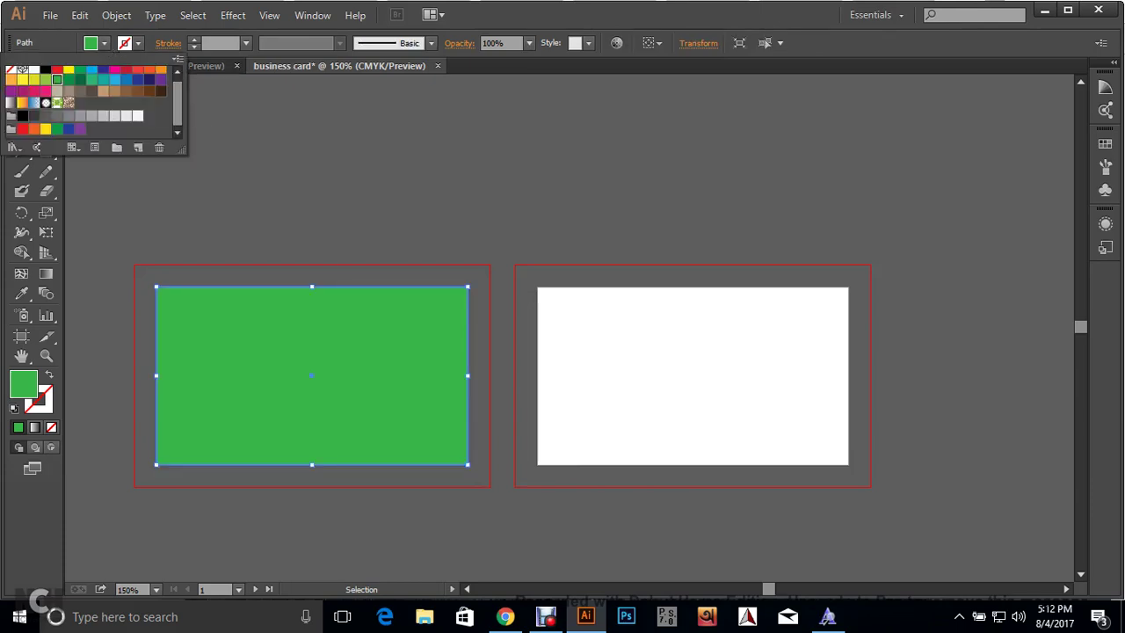
click(92, 90)
click(114, 90)
click(56, 69)
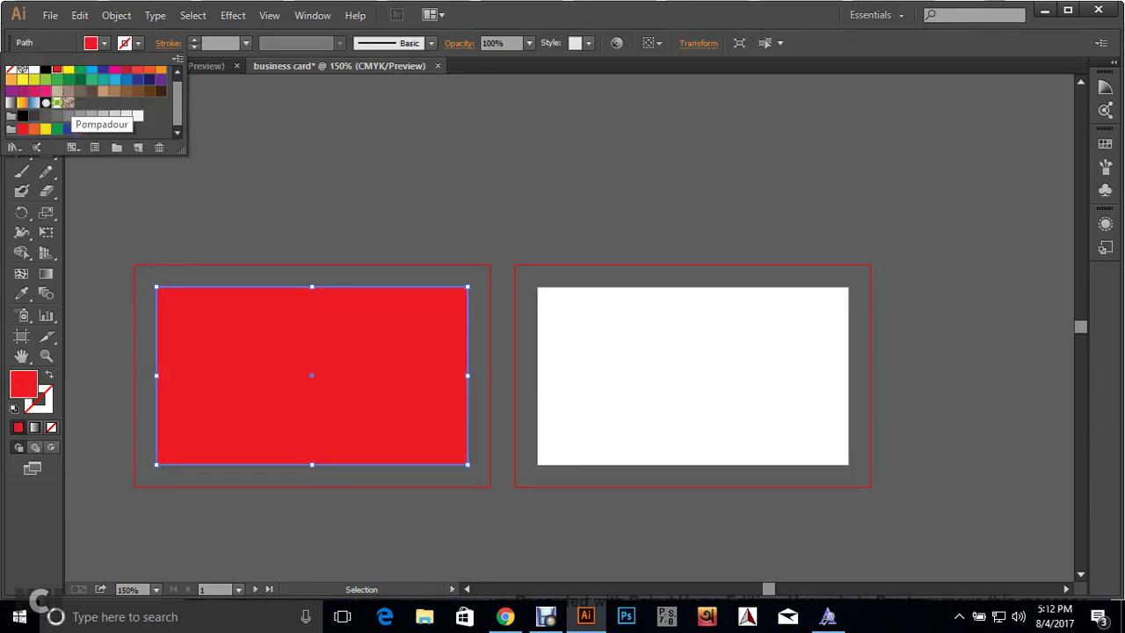
click(218, 156)
click(218, 156)
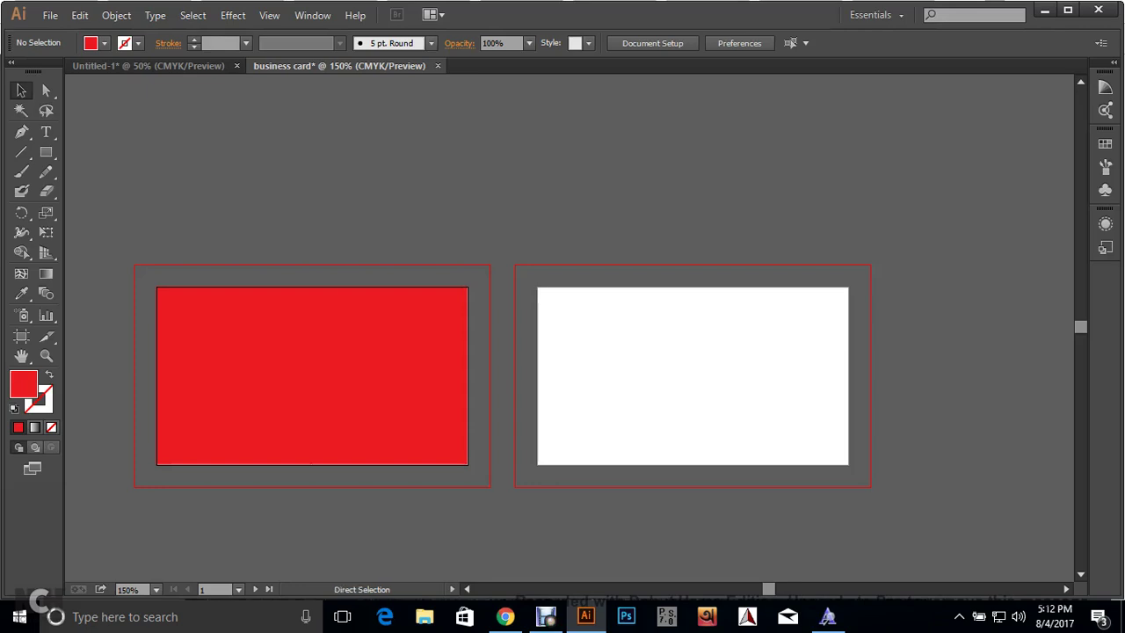
key(ctrl+z)
key(ctrl+z)
key(ctrl+z)
key(ctrl+z)
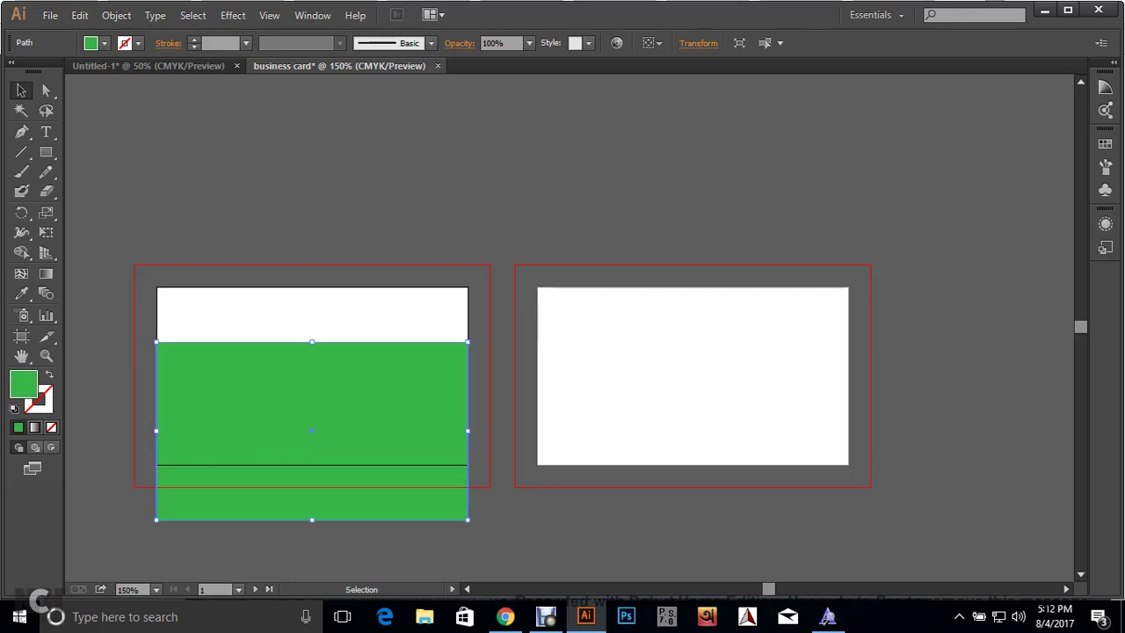
Align the green rectangle with the first artboard by setting its X and Y positions to 0 in.
click(697, 42)
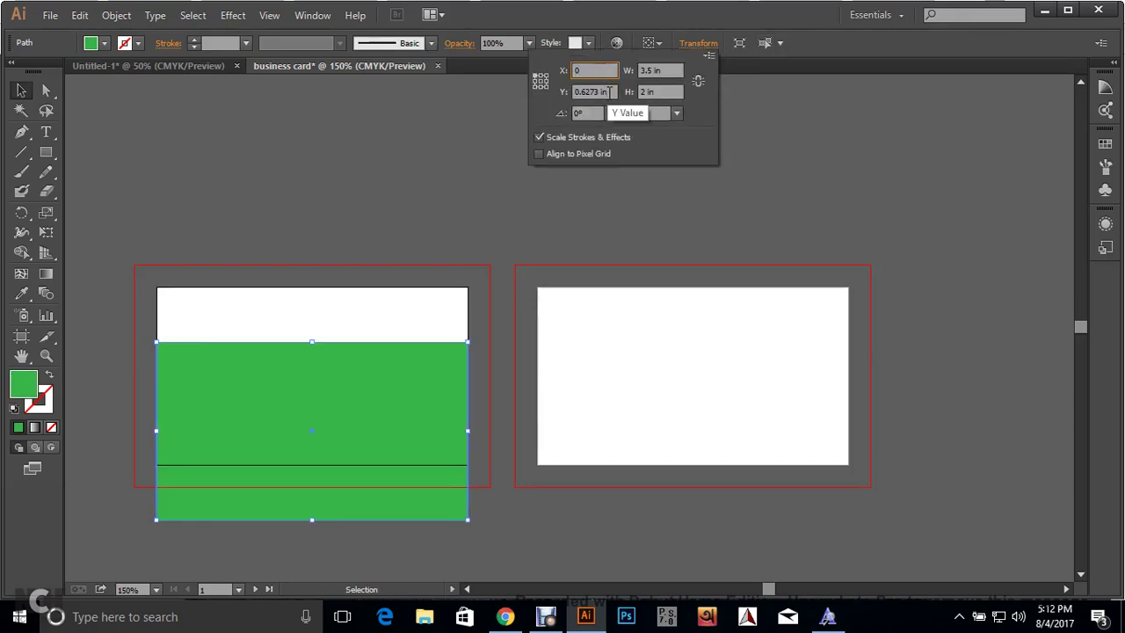
click(600, 92)
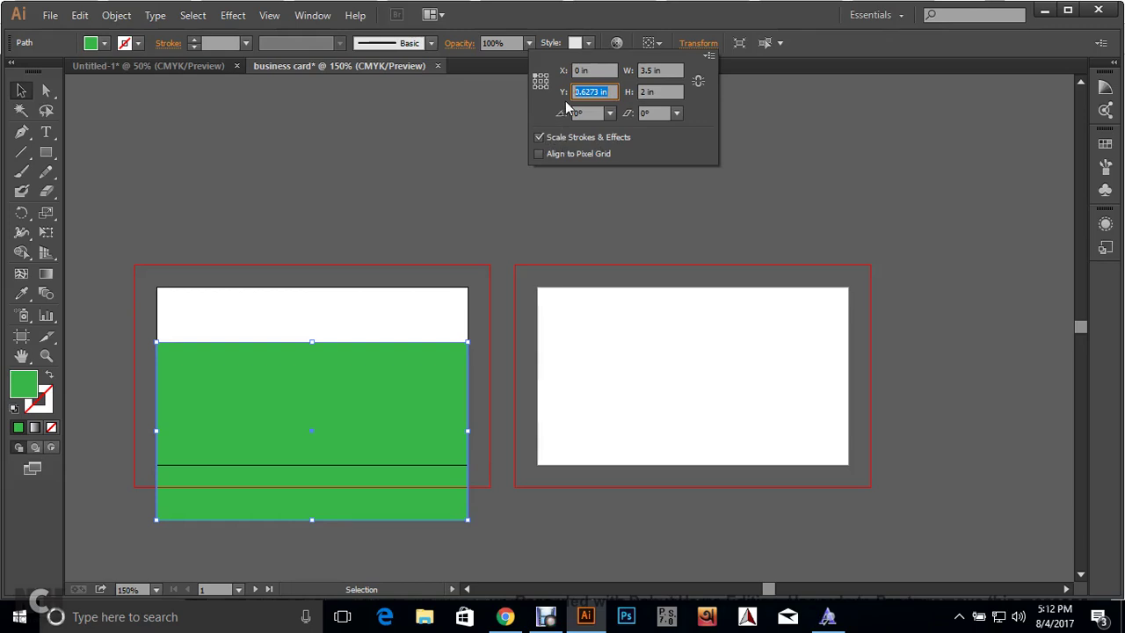
key(Return)
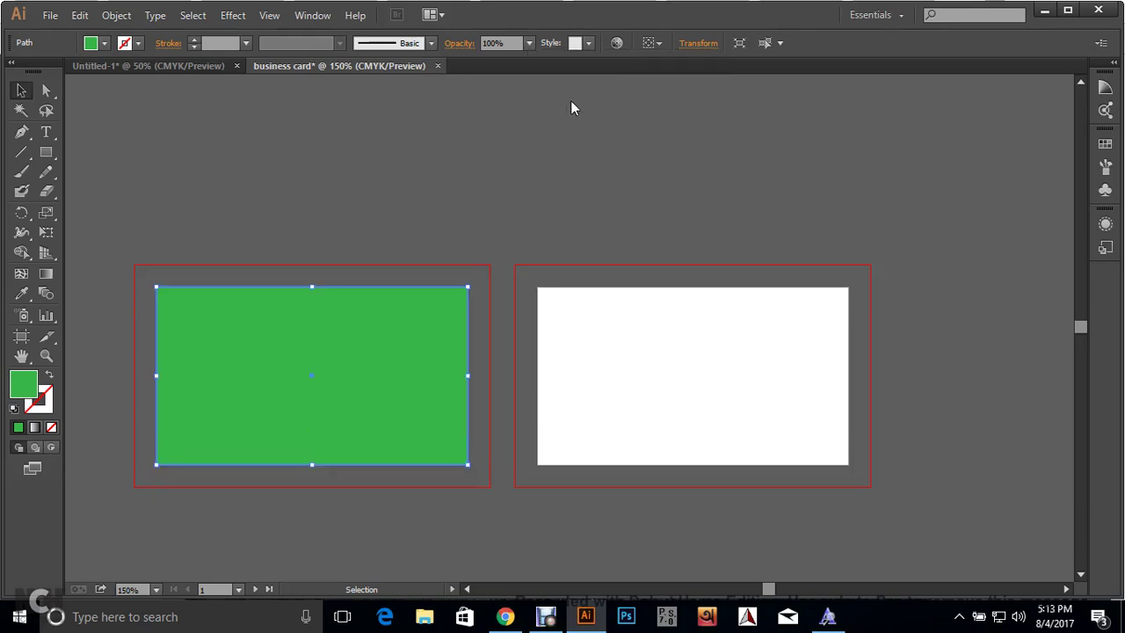
click(667, 184)
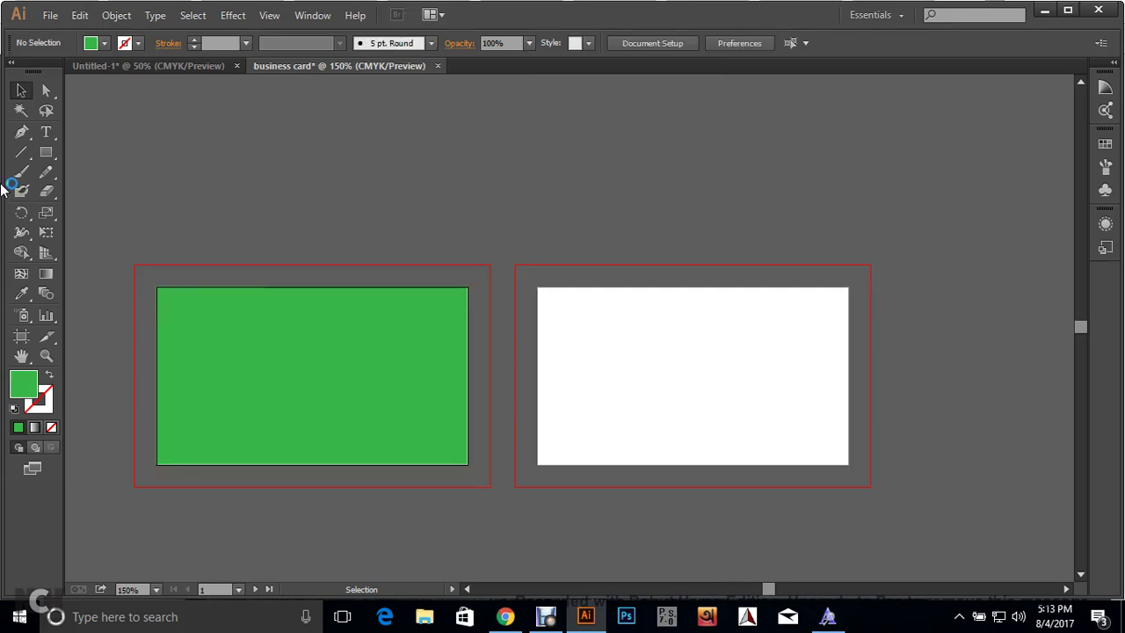
Examine up close how the green rectangle's edges fit the first artboard, with the rectangle selected and deselected.
key(ctrl+1)
drag(431, 335, 476, 328)
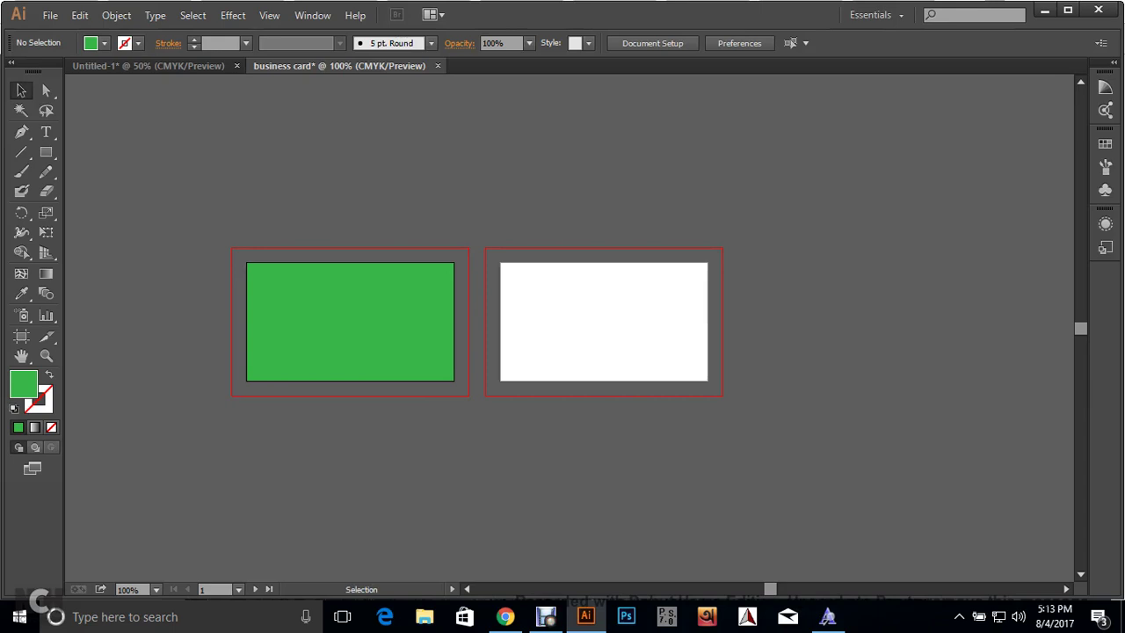
scroll(287, 312, up, 2)
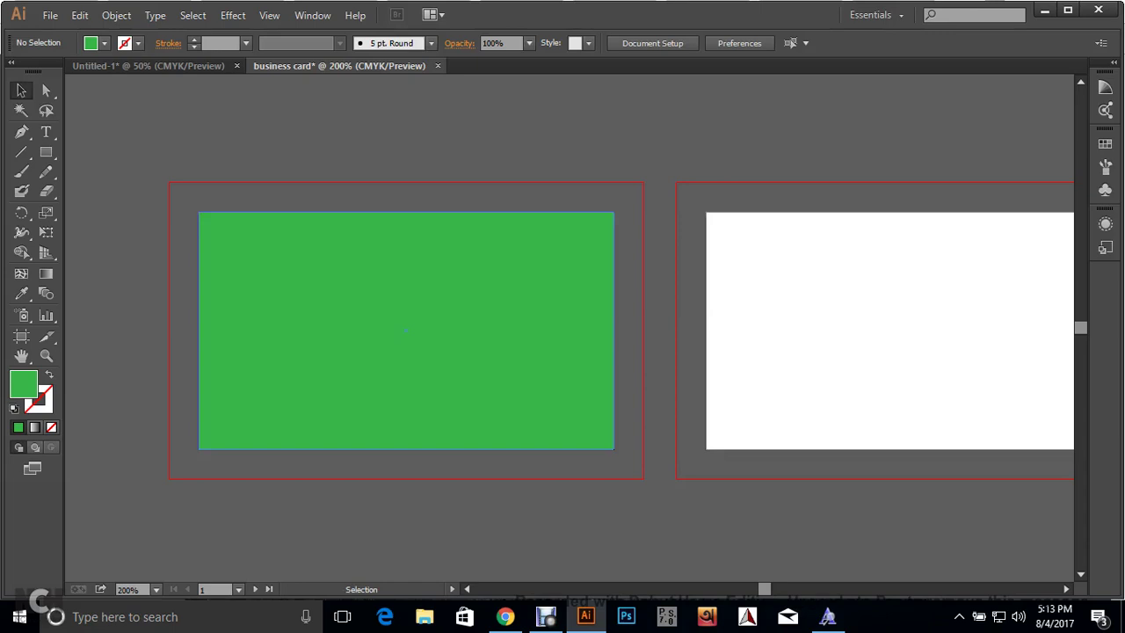
click(406, 330)
click(406, 518)
click(406, 330)
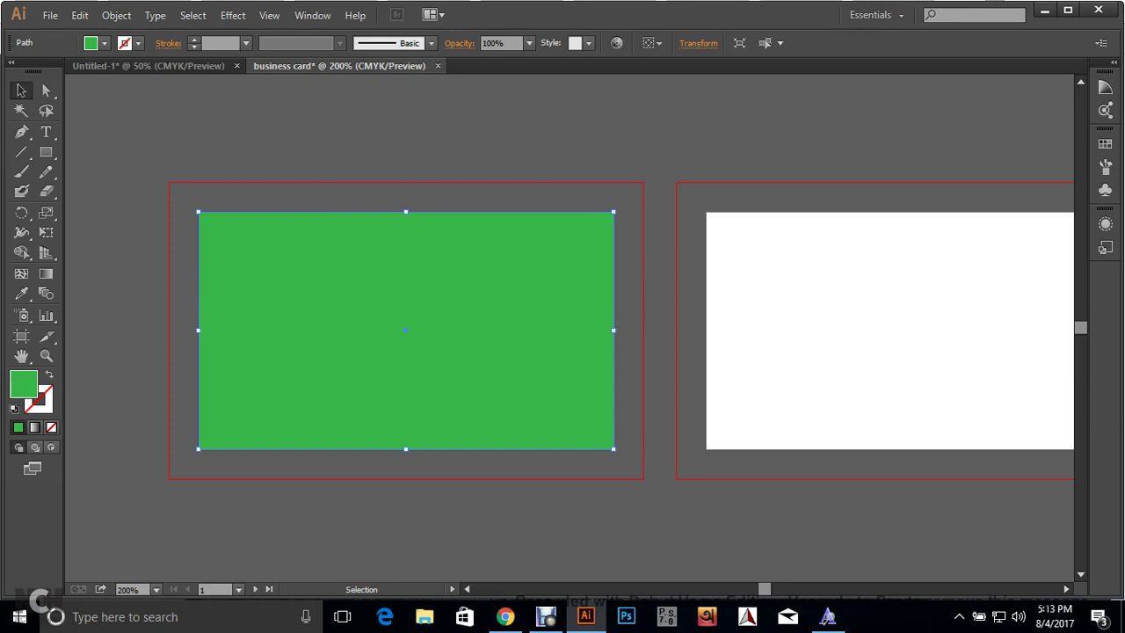
click(659, 330)
click(527, 330)
scroll(201, 300, up, 2)
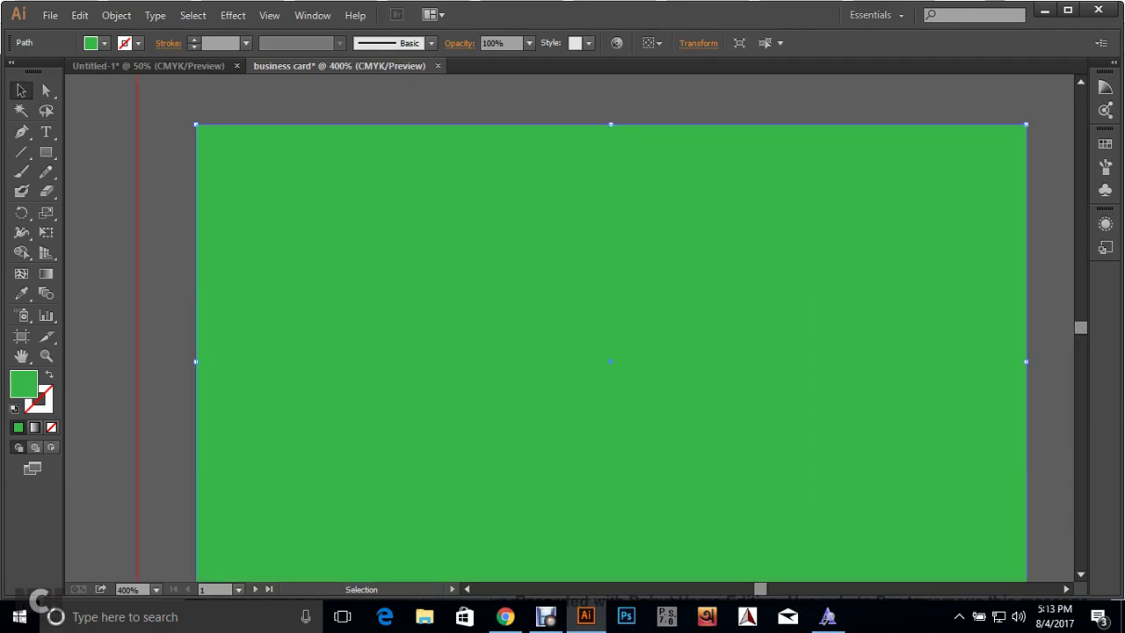
key(ctrl+shift+a)
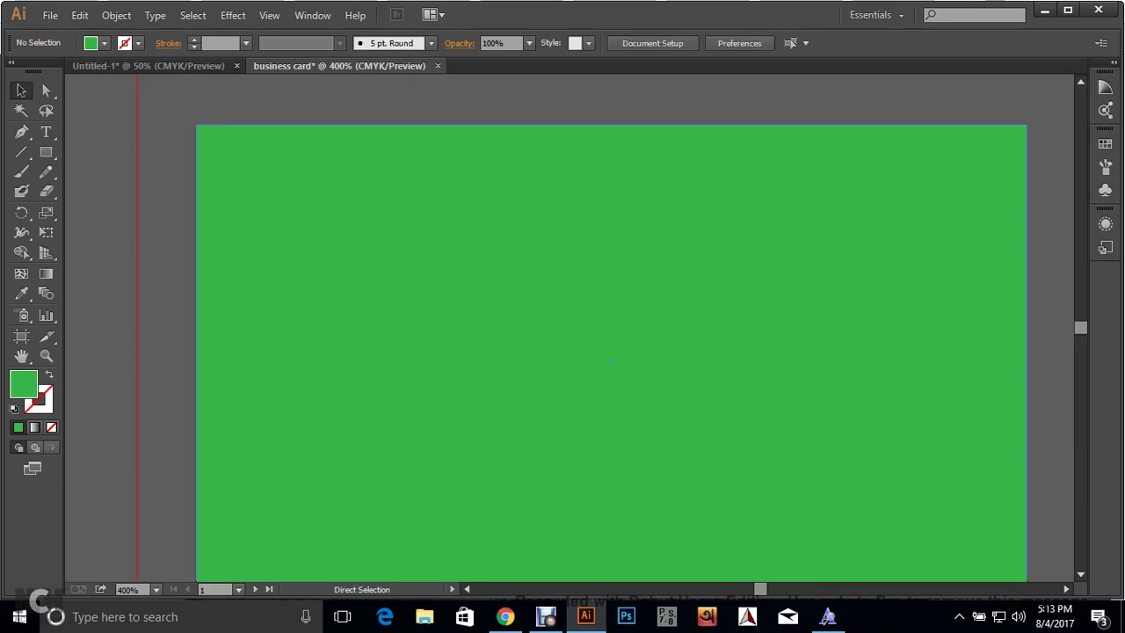
scroll(227, 295, down, 1)
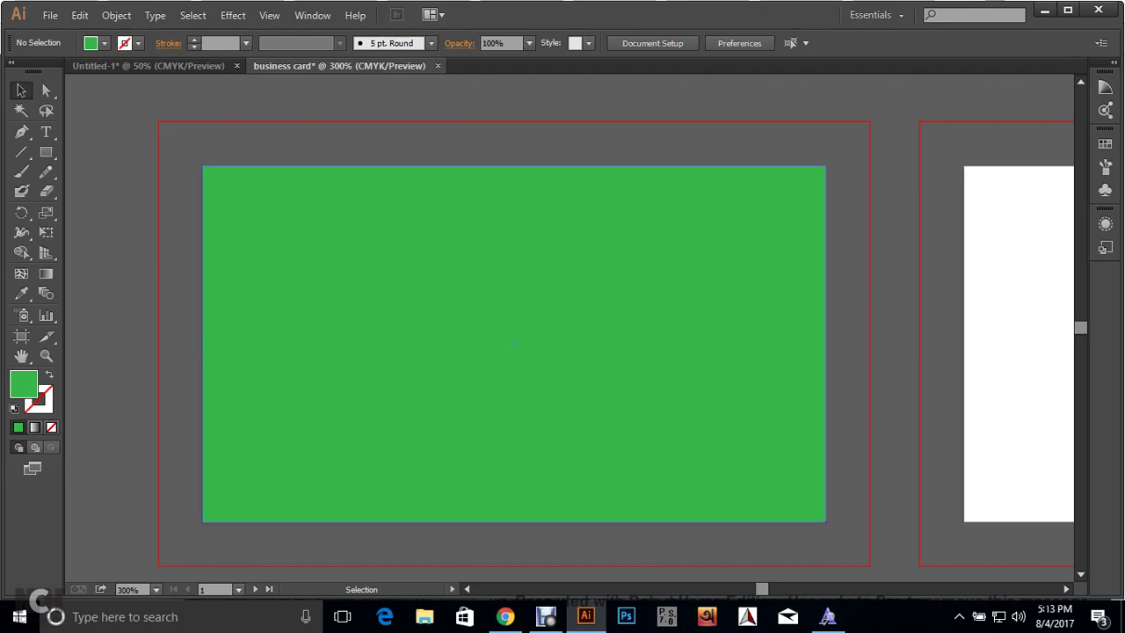
Offset the green rectangle's path by -0.25 in with miter joins, using the preview, to create an inset rectangle.
click(514, 344)
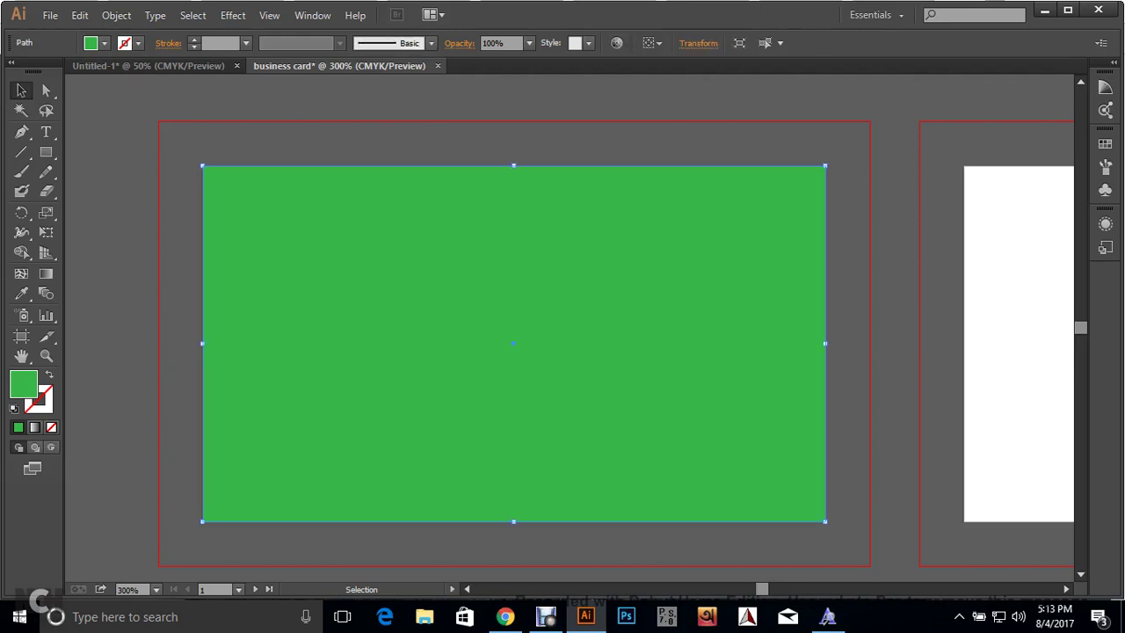
click(128, 16)
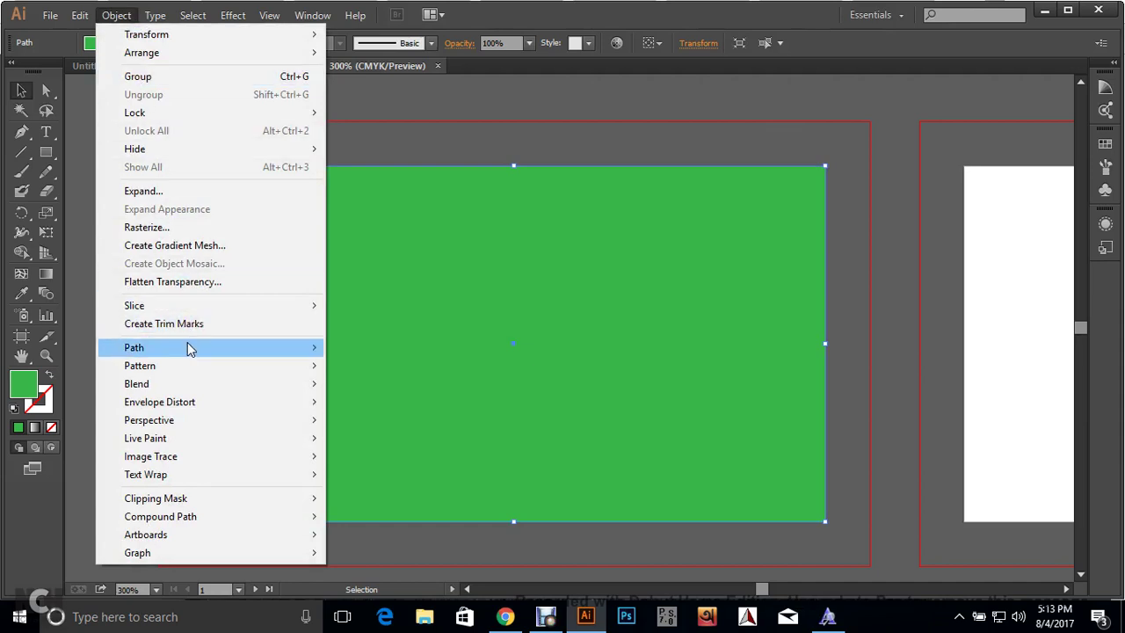
mouse_move(188, 347)
click(489, 407)
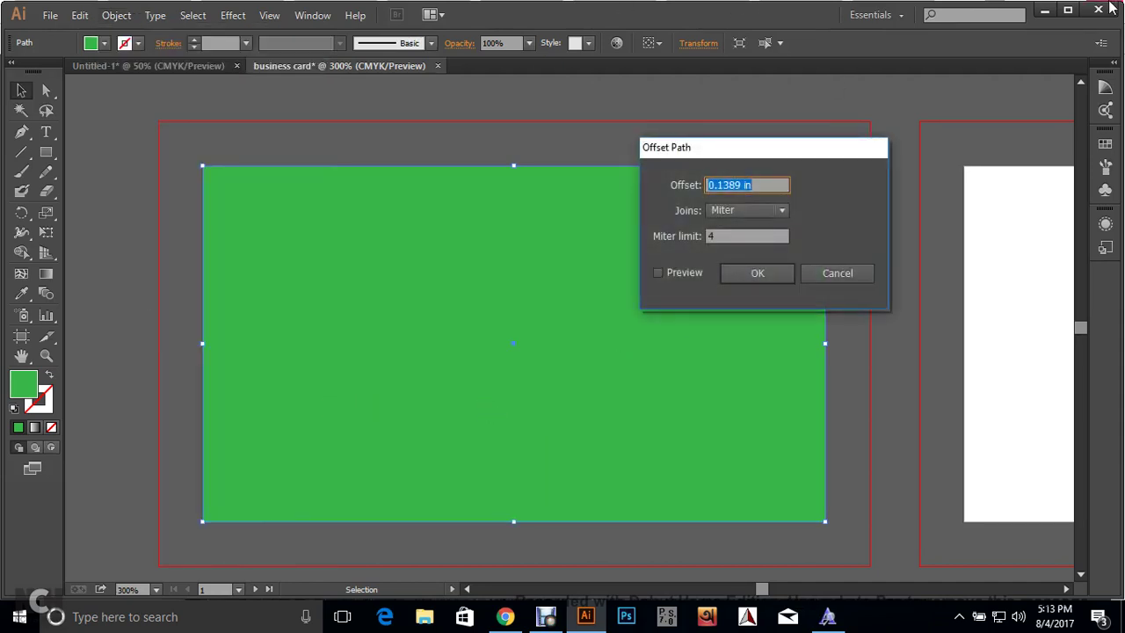
click(691, 273)
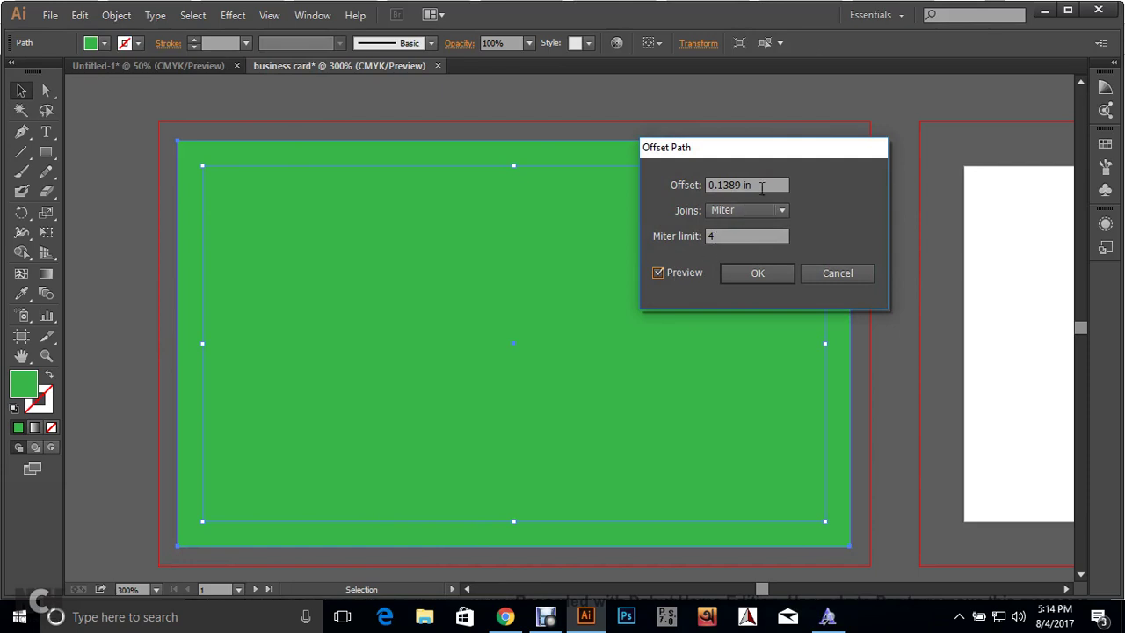
click(729, 185)
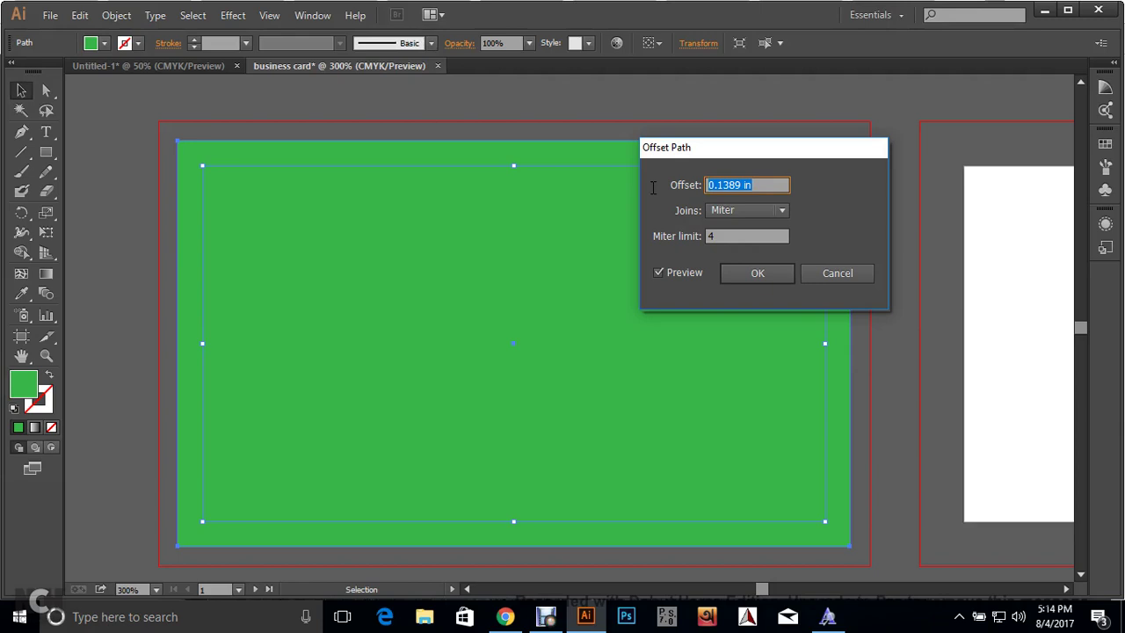
text(-.25)
key(Return)
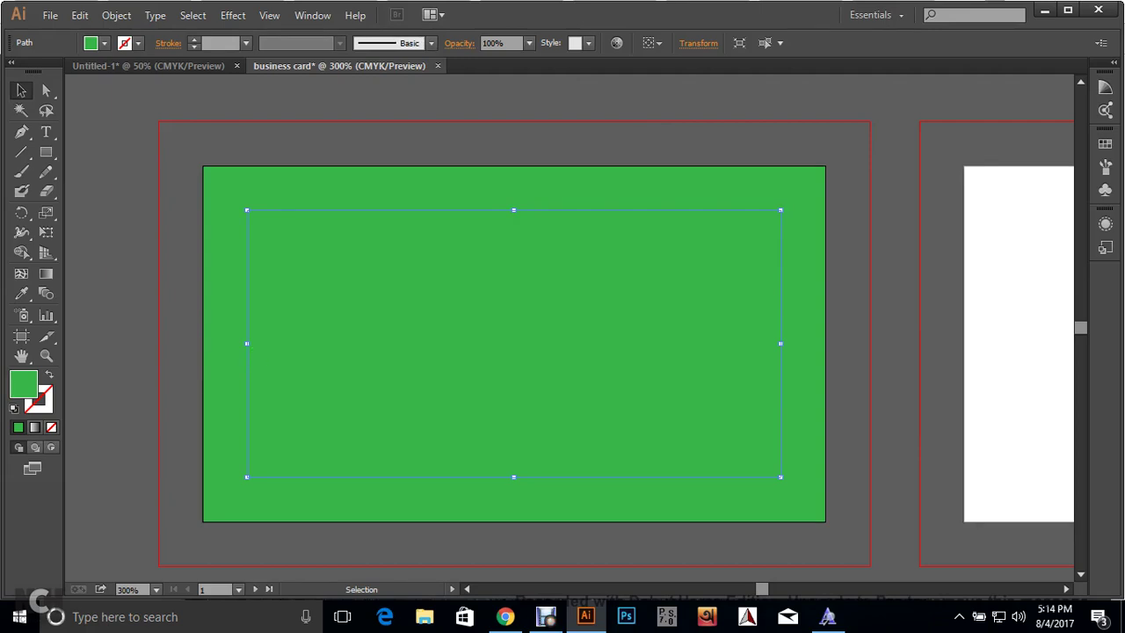
Show the rulers and place guides along the left and bottom edges of the inset rectangle.
key(ctrl+equal)
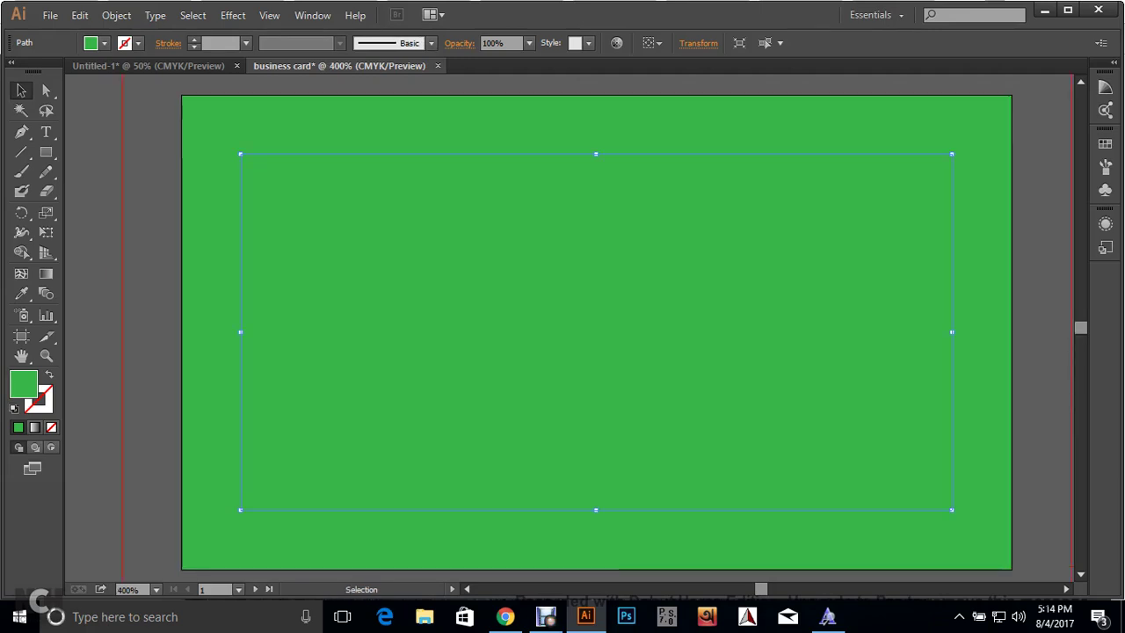
key(ctrl+r)
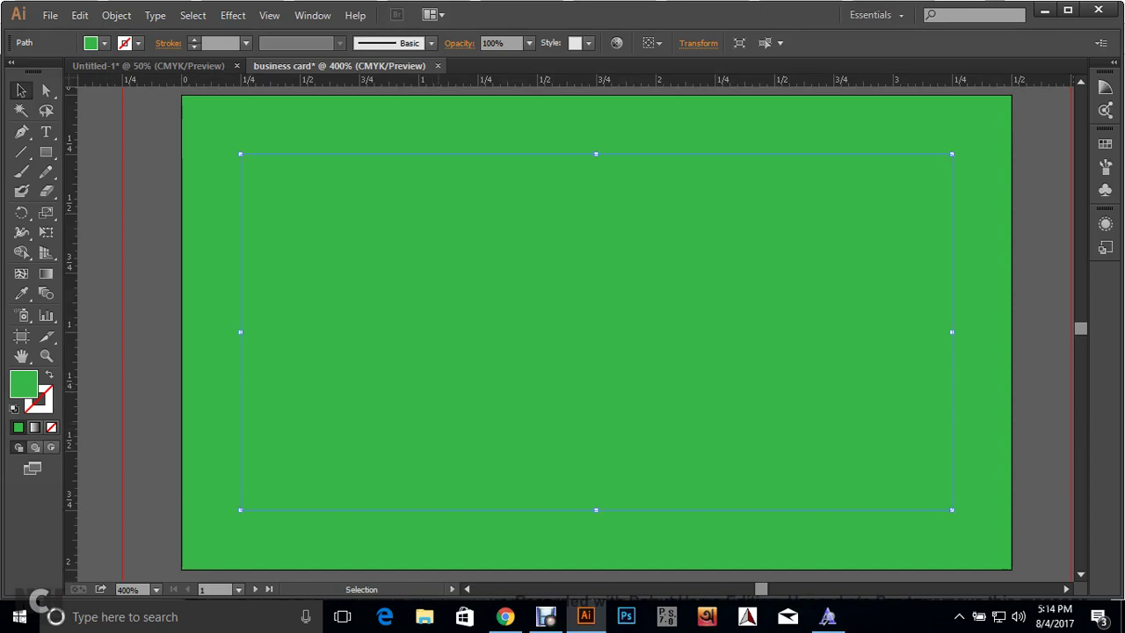
scroll(233, 494, up, 1)
drag(71, 421, 111, 421)
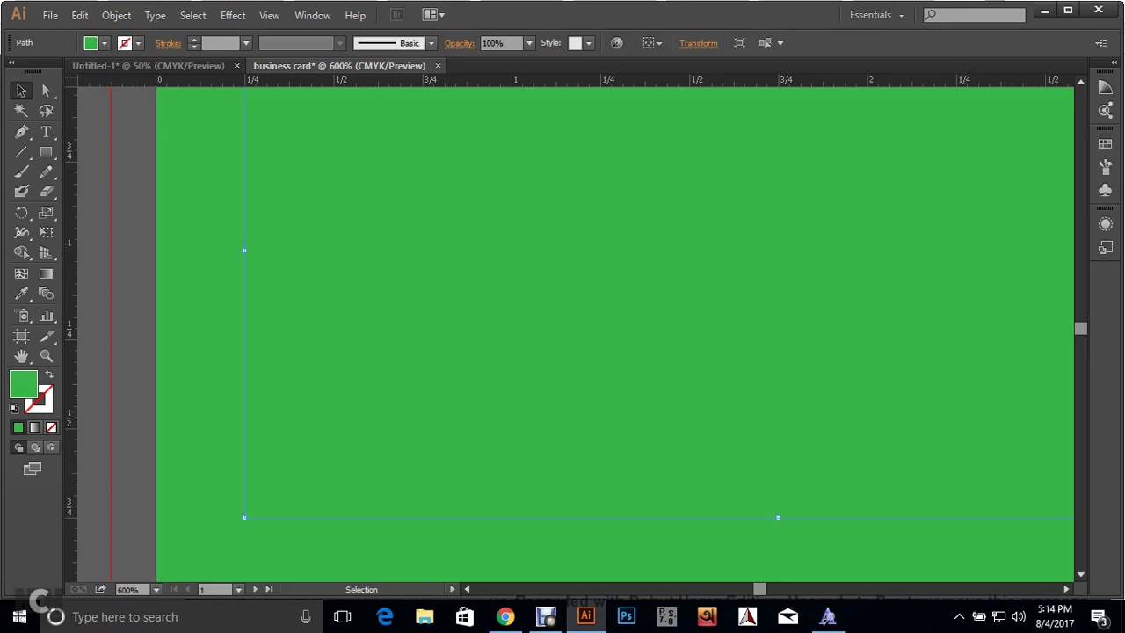
drag(112, 450, 245, 450)
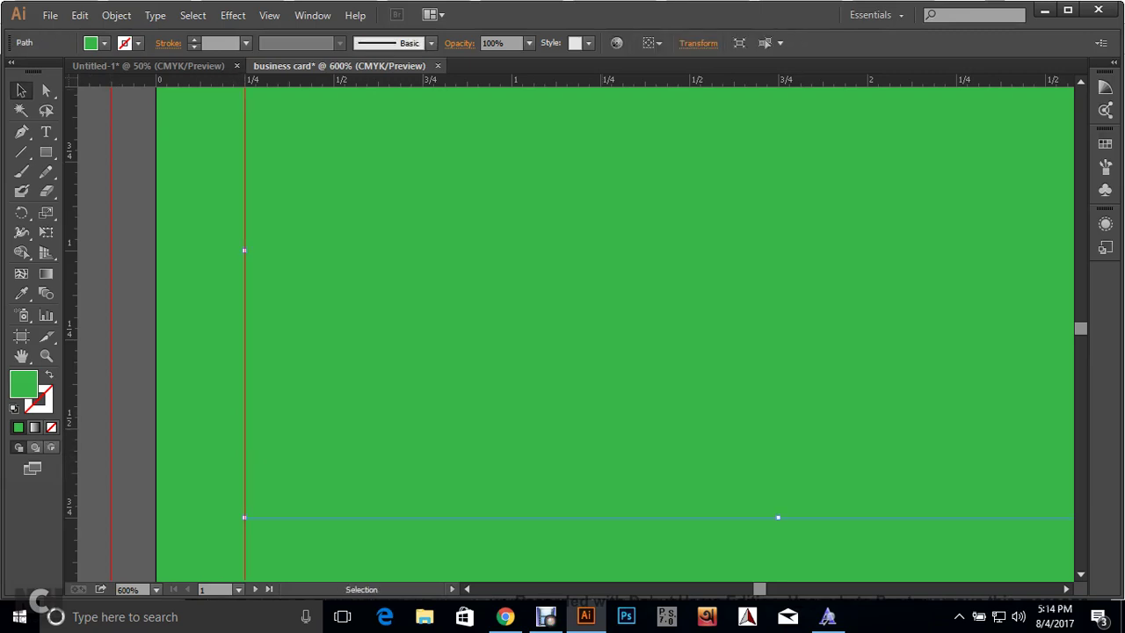
drag(633, 517, 632, 518)
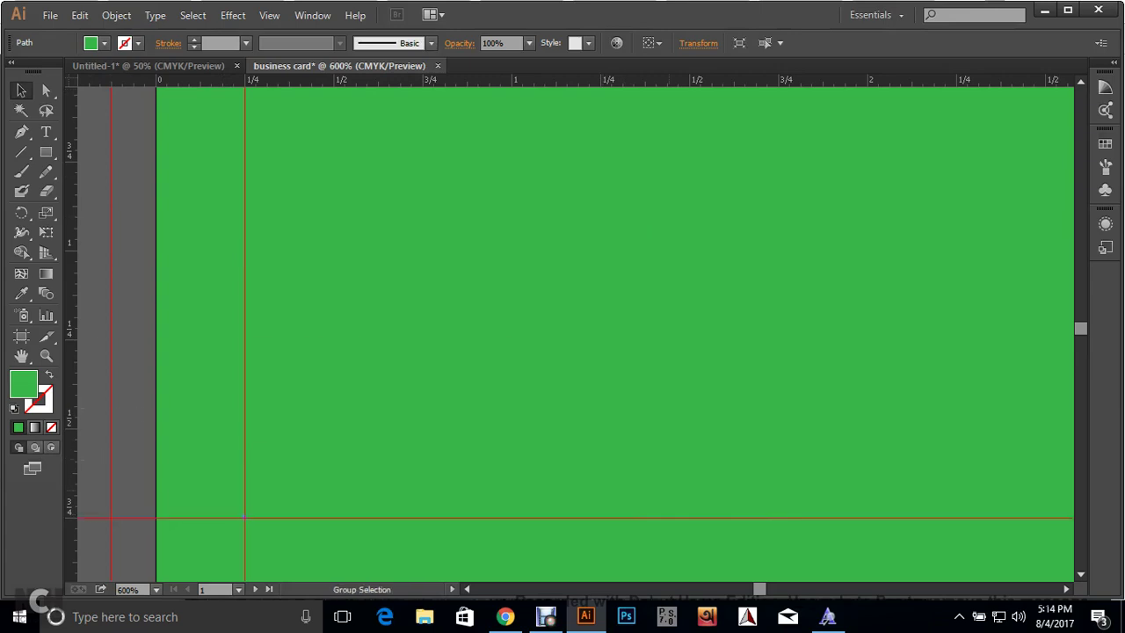
Place a horizontal guide along the inset rectangle's top edge and a vertical guide along its right edge.
key(ctrl+minus)
key(ctrl+minus)
drag(698, 81, 697, 237)
drag(74, 413, 990, 413)
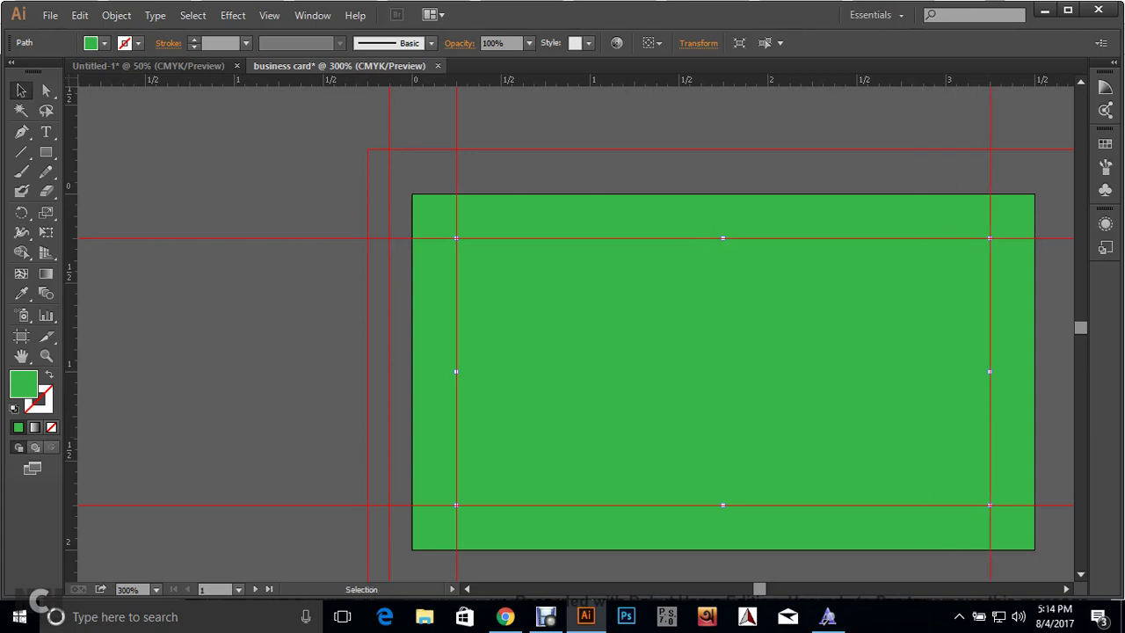
Unlock the guides and delete the stray vertical guide just outside the card's left edge.
key(ctrl+shift+a)
right_click(225, 302)
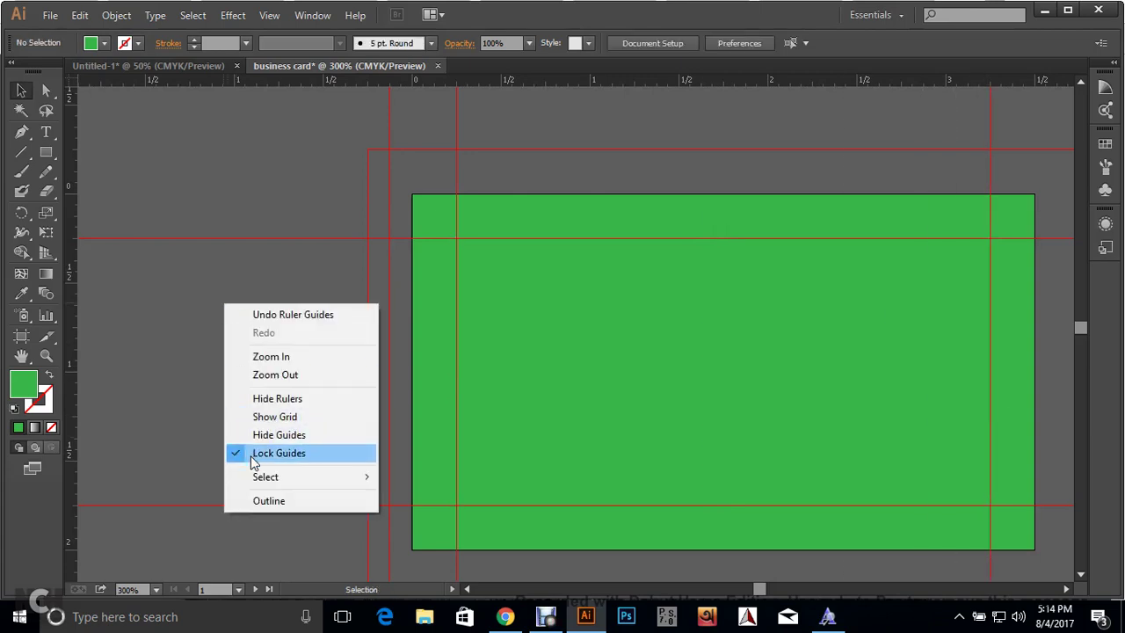
click(251, 453)
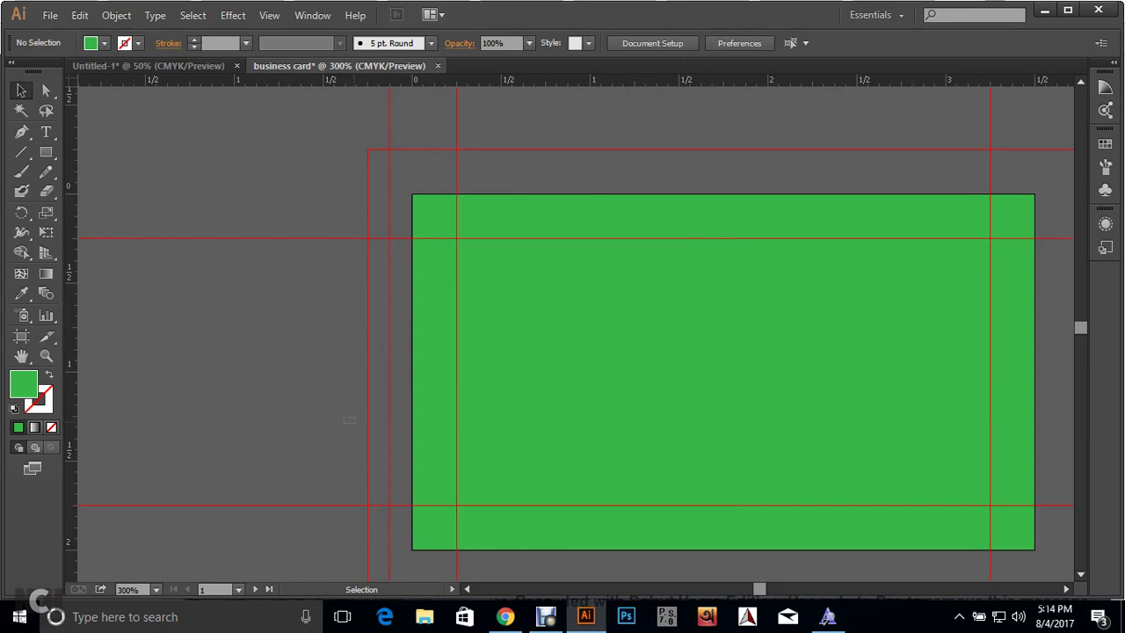
click(389, 272)
key(Delete)
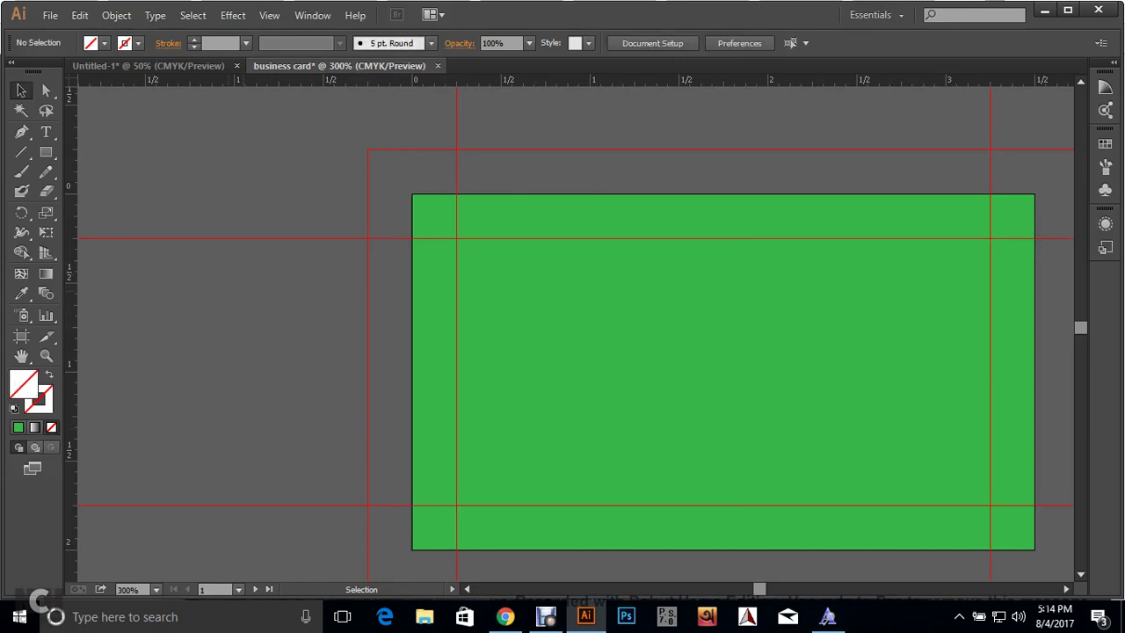
Undo the last guide deletion, delete the stray vertical guide outside the card's left edge again, and lock the guides.
right_click(243, 294)
click(264, 301)
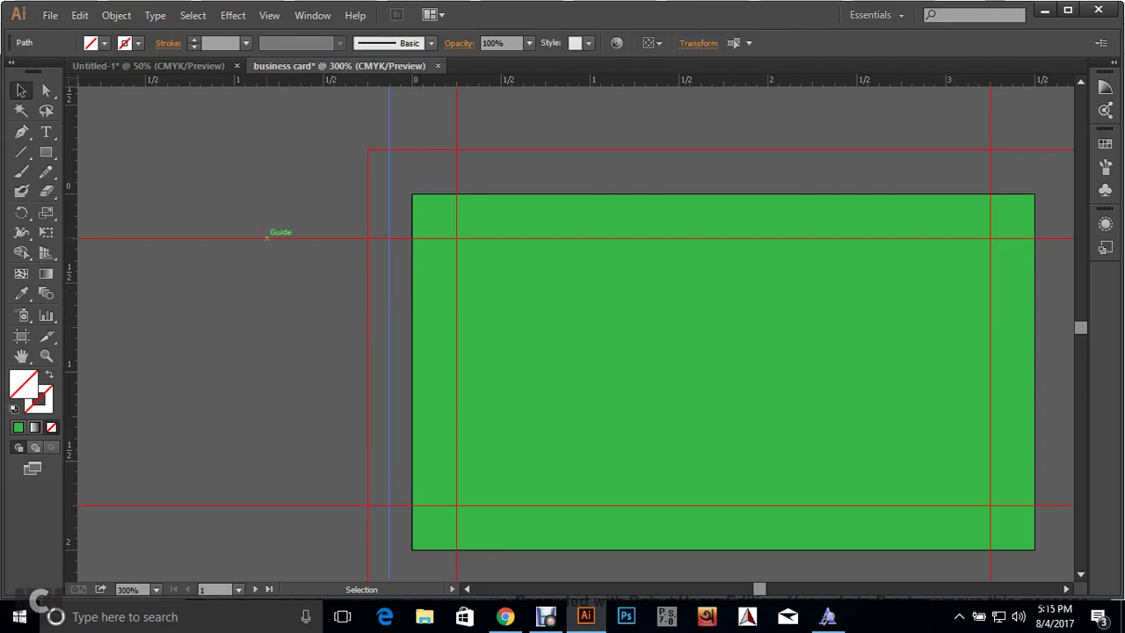
drag(389, 298, 281, 325)
key(Delete)
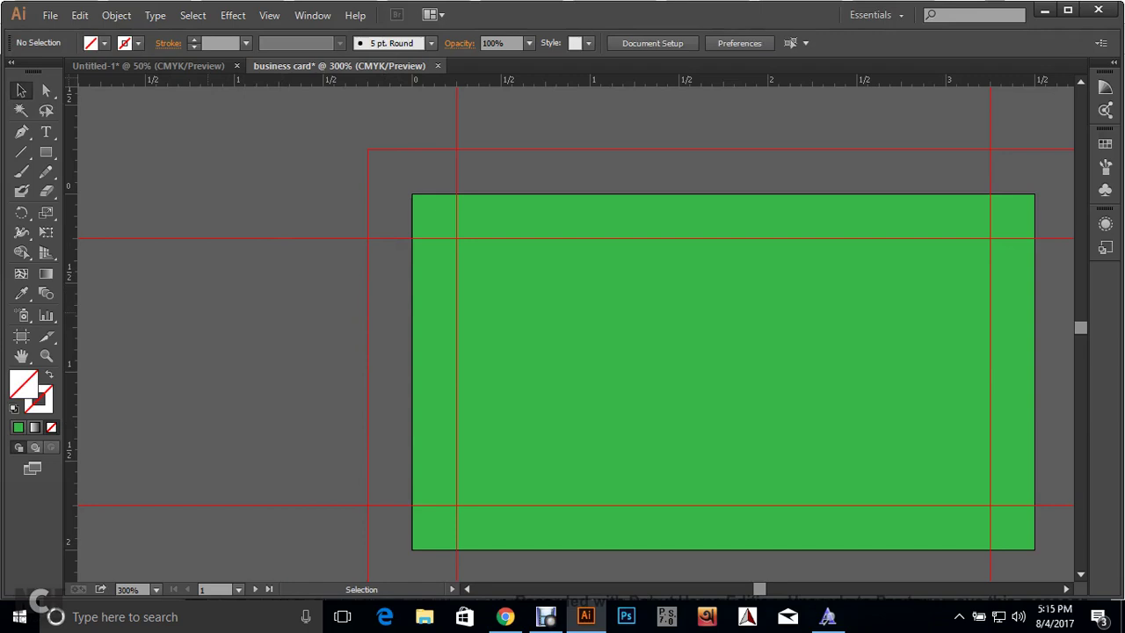
right_click(209, 315)
click(278, 460)
Move the two inset green rectangles off the card one at a time and delete each of them.
scroll(328, 268, down, 1)
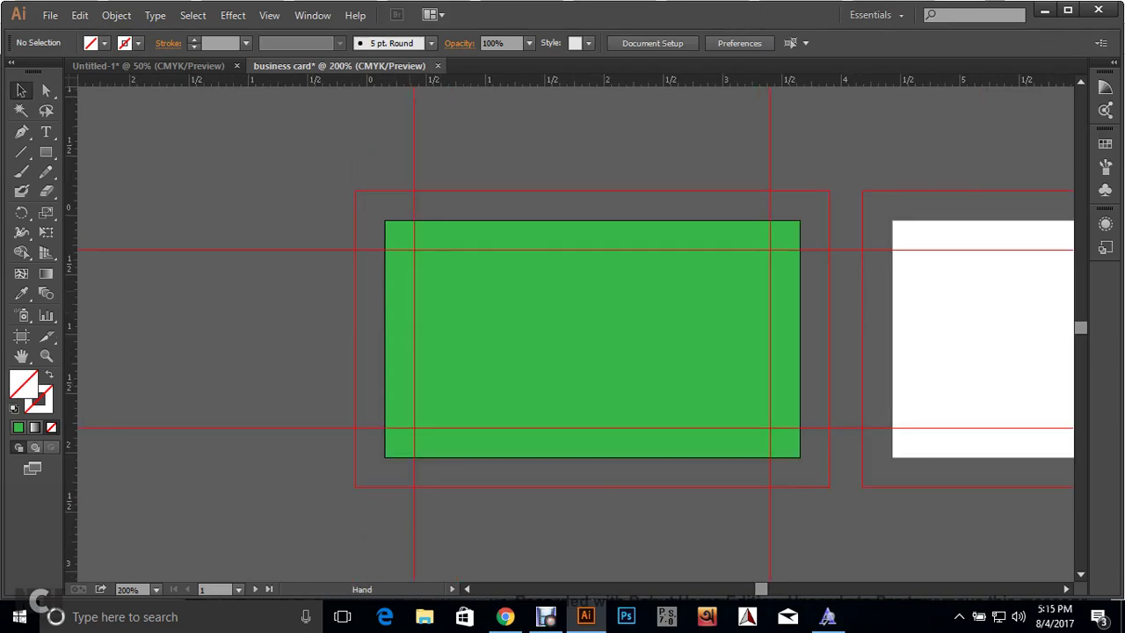
drag(551, 384, 350, 326)
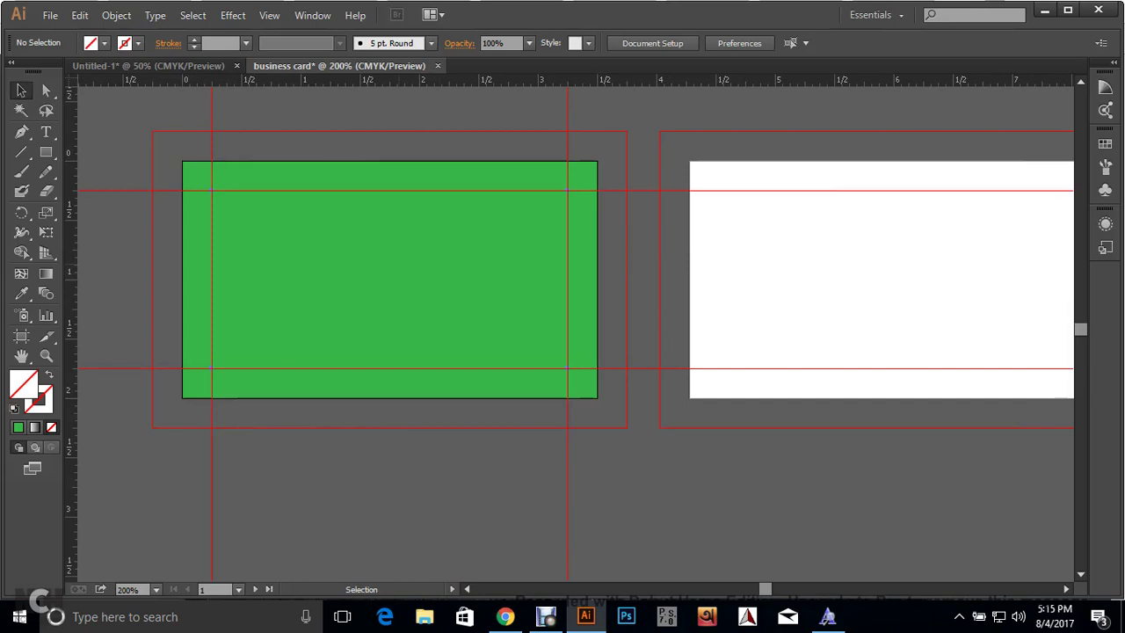
click(396, 272)
drag(391, 230, 387, 403)
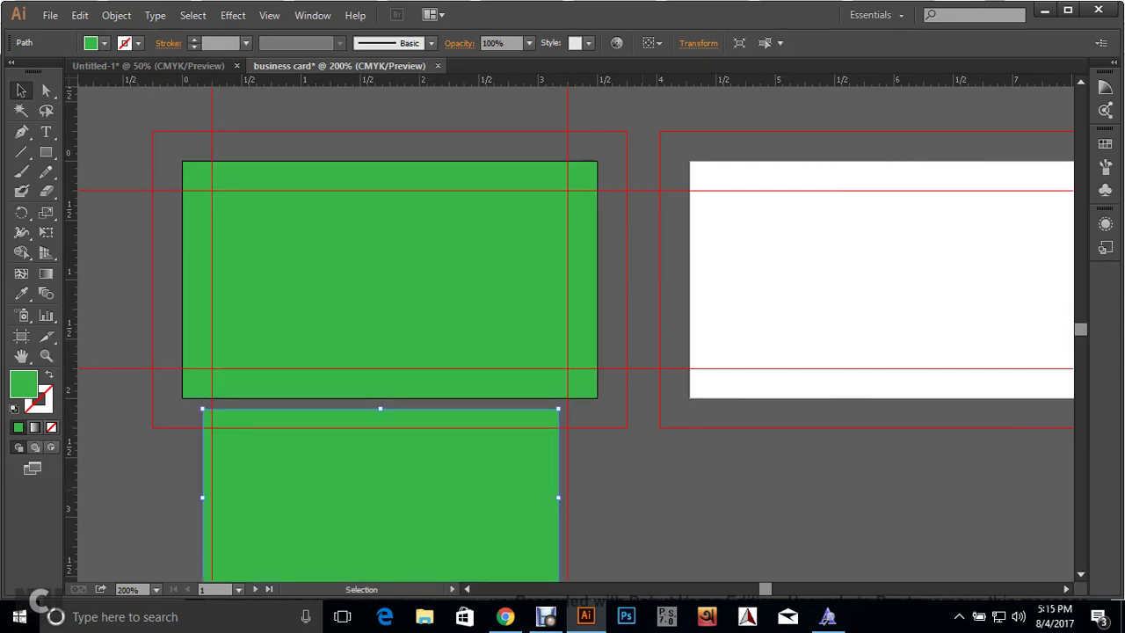
key(Delete)
drag(394, 241, 380, 406)
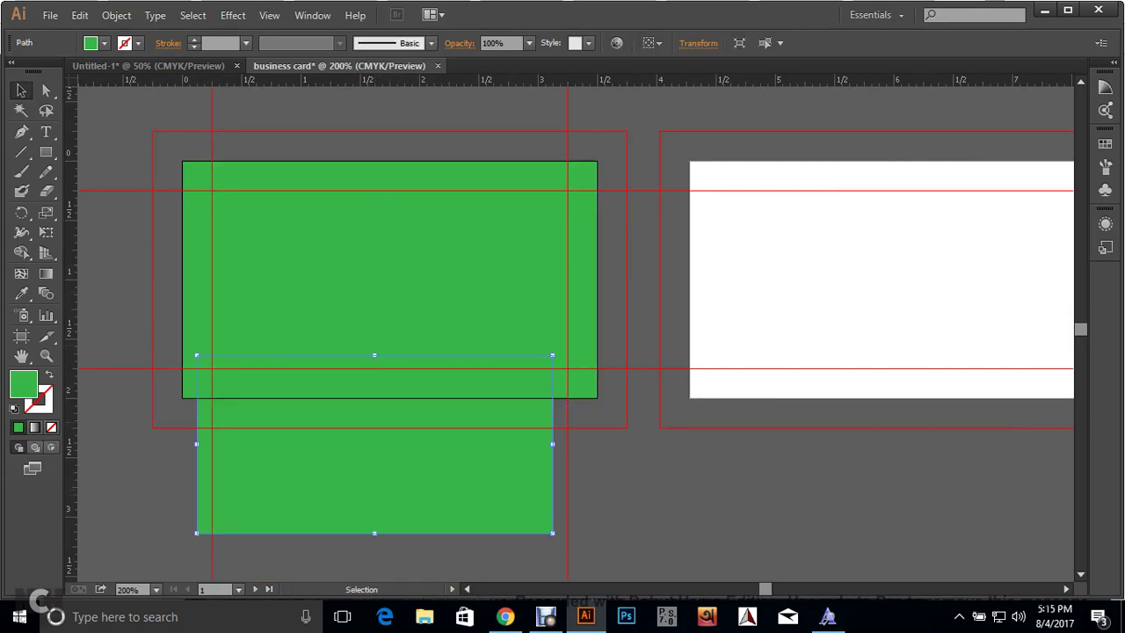
key(Delete)
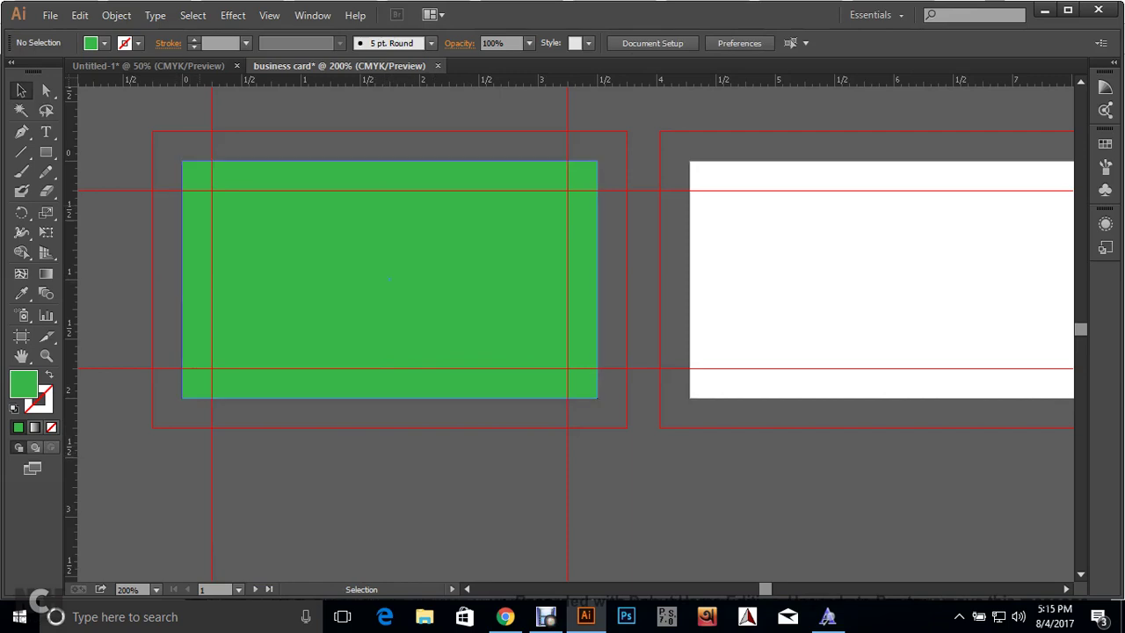
Enlarge the remaining green rectangle so its corners reach the outer bleed line on all sides of the first artboard.
key(ctrl+=)
click(492, 347)
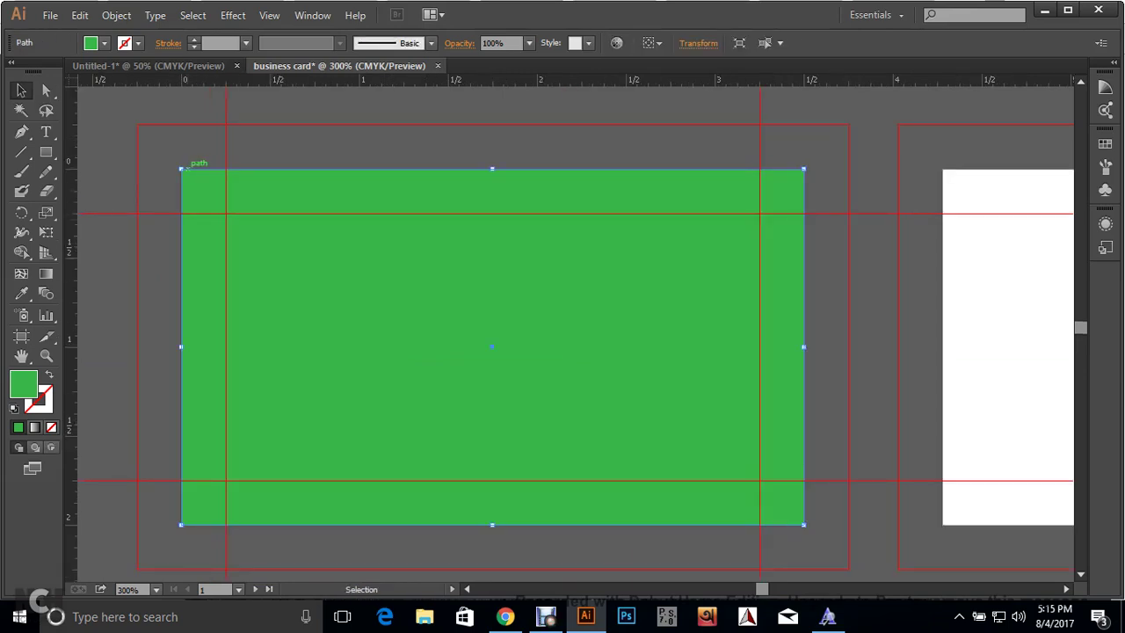
drag(182, 169, 136, 125)
drag(803, 524, 849, 569)
key(ctrl+shift+a)
scroll(811, 442, down, 1)
drag(811, 442, 708, 378)
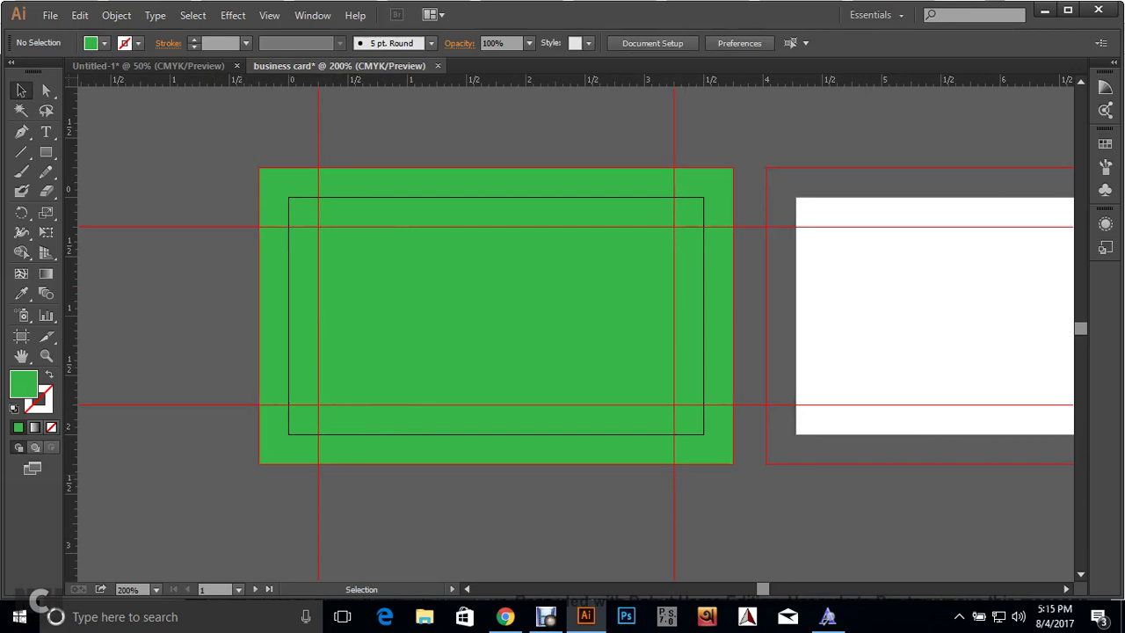
Change the bleed-sized background rectangle's fill to red and deselect it.
click(654, 362)
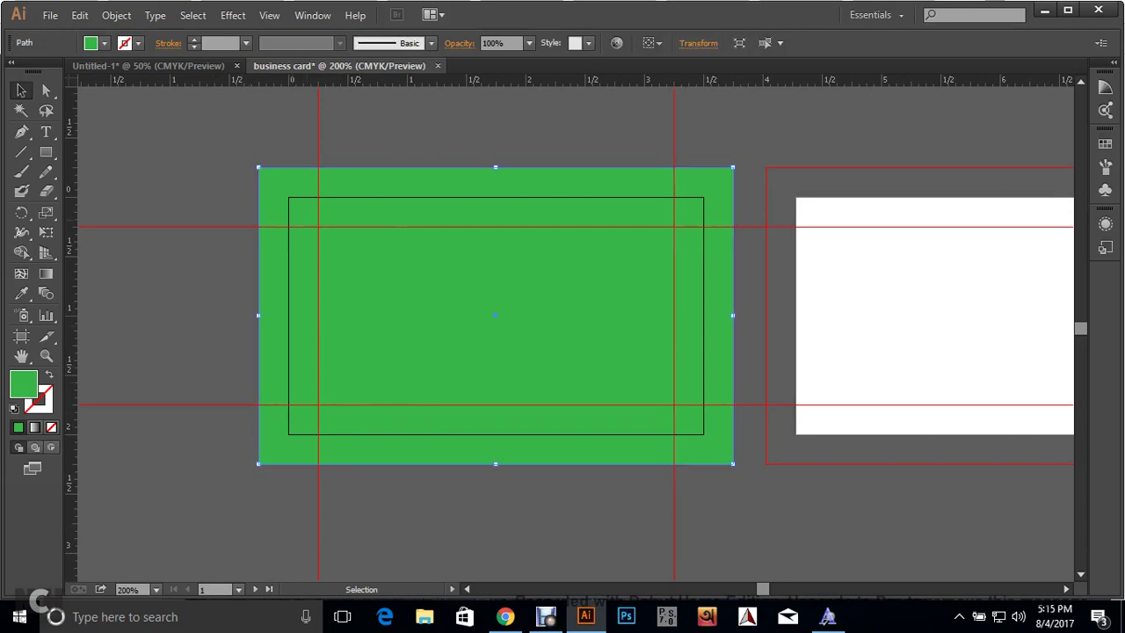
click(103, 43)
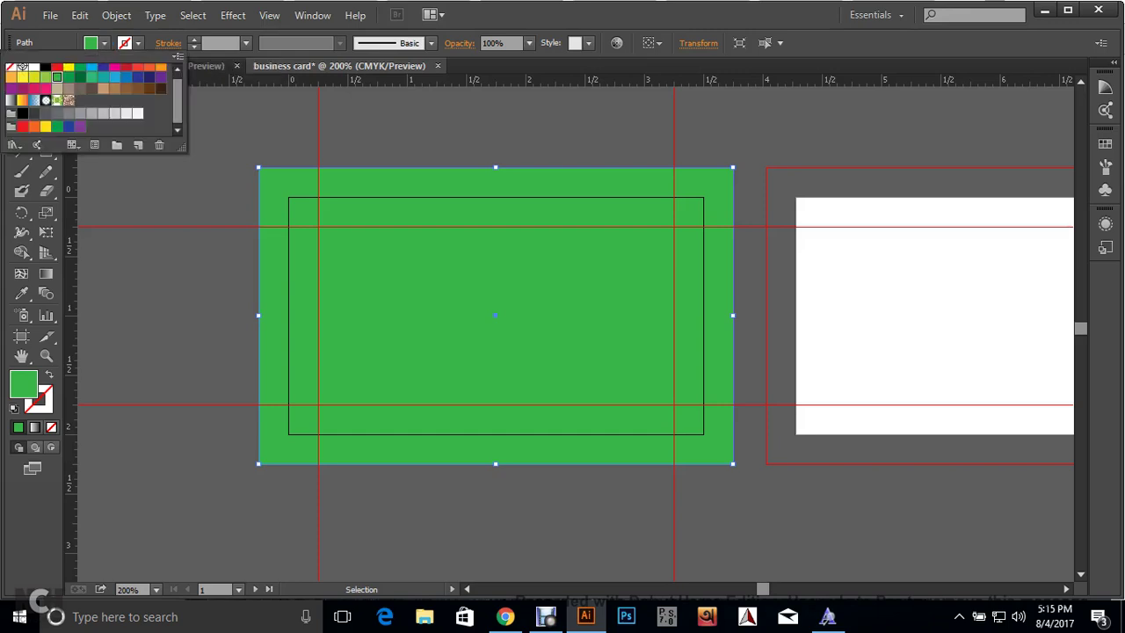
click(57, 67)
key(ctrl+shift+a)
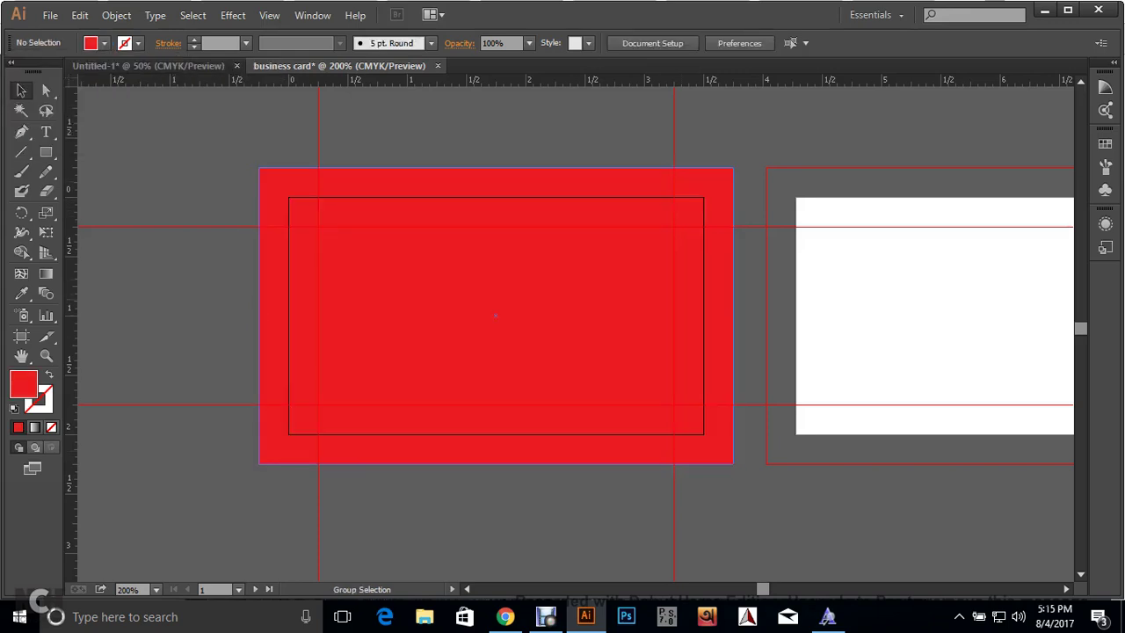
Try pulling the red rectangle's left edge in from the bleed line to the artboard edge, and undo the change.
key(ctrl+=)
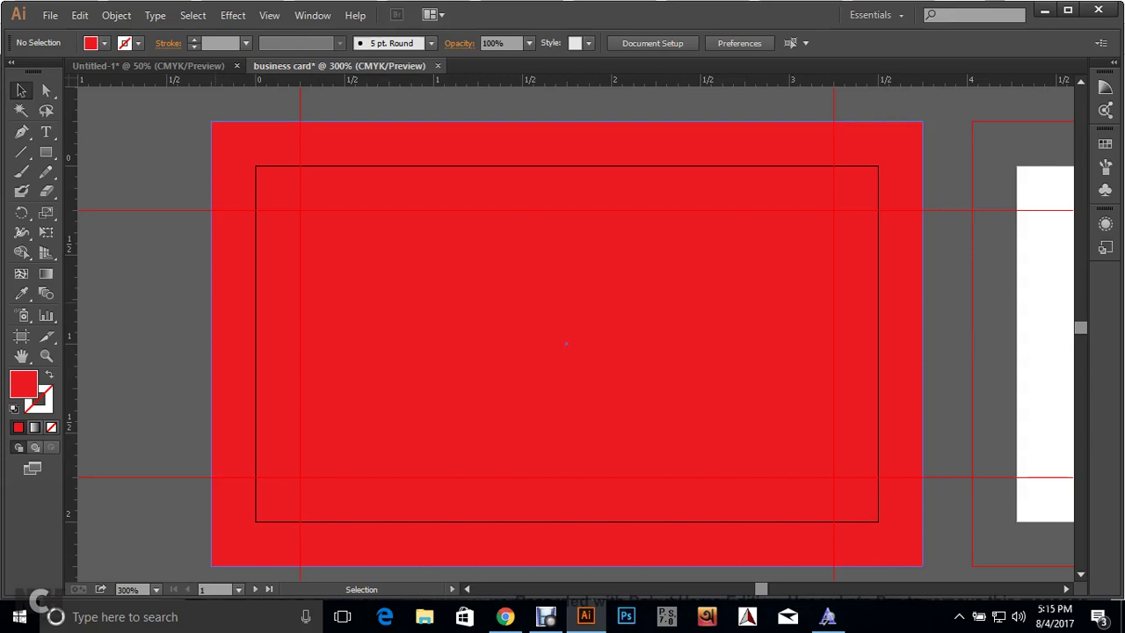
scroll(220, 297, up, 1)
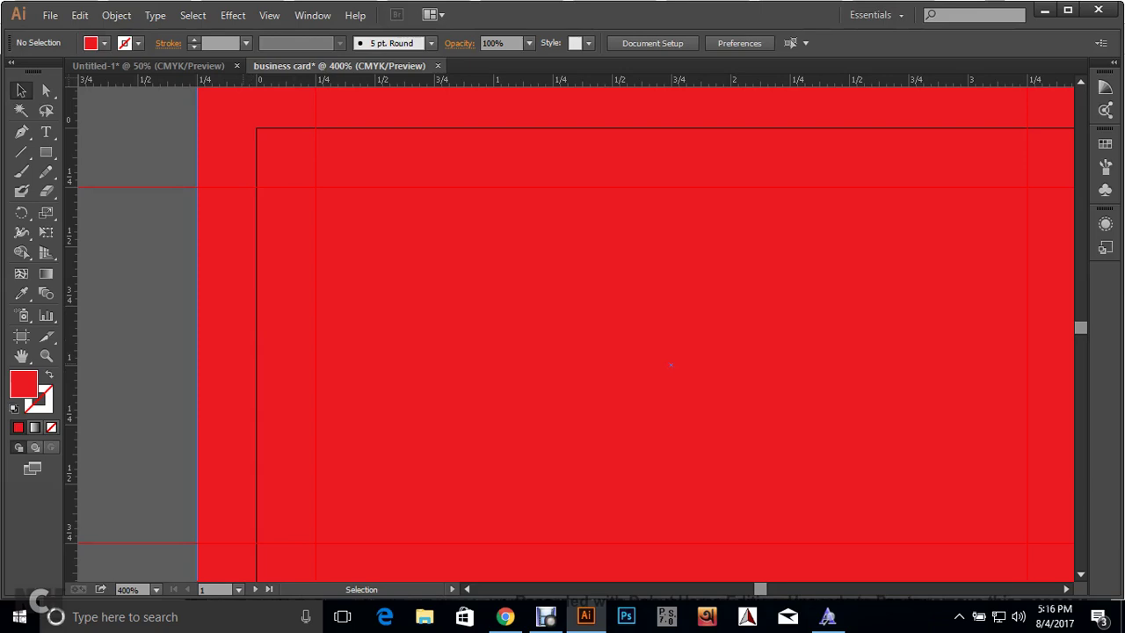
click(199, 366)
drag(200, 366, 256, 369)
click(254, 369)
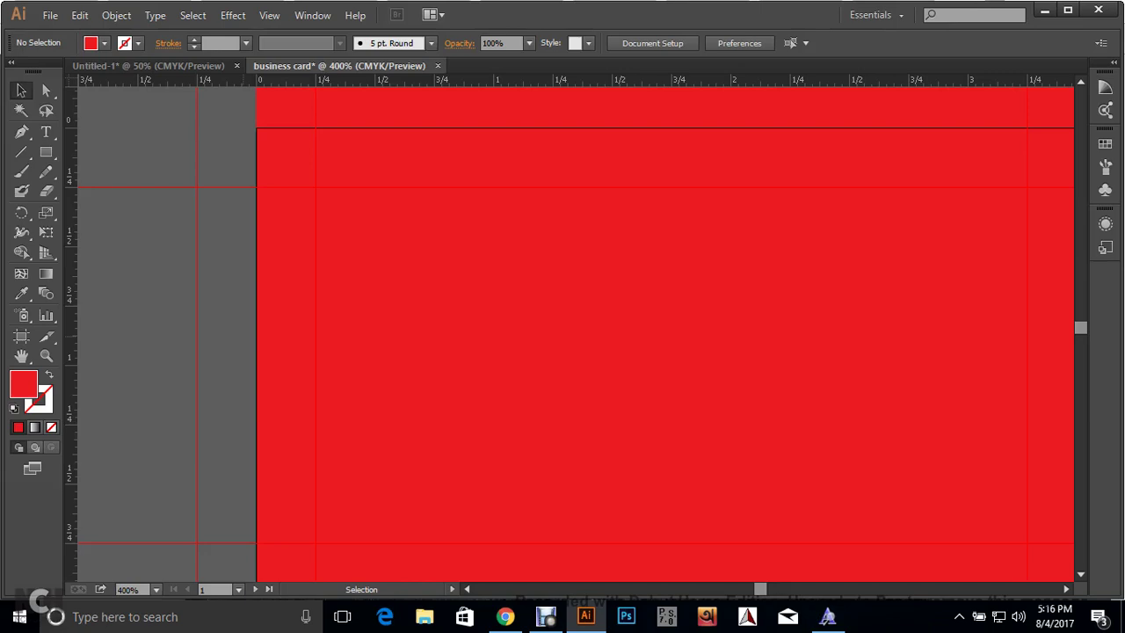
key(ctrl+z)
click(162, 338)
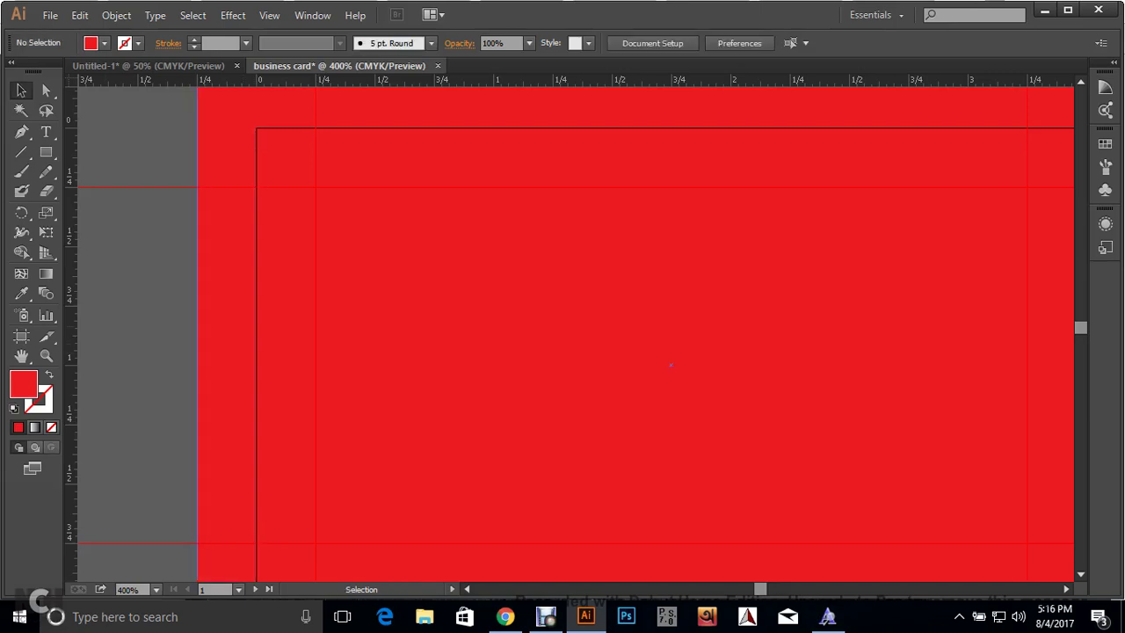
Change the background rectangle's fill to light blue and deselect it.
scroll(345, 333, down, 1)
click(344, 333)
click(108, 42)
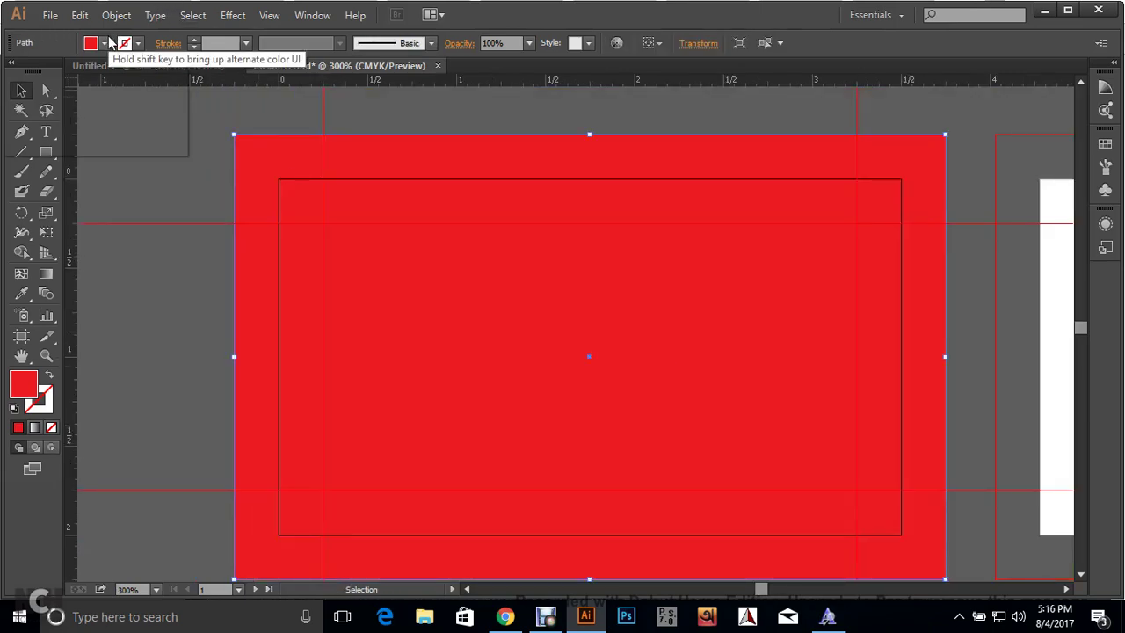
click(109, 88)
click(125, 180)
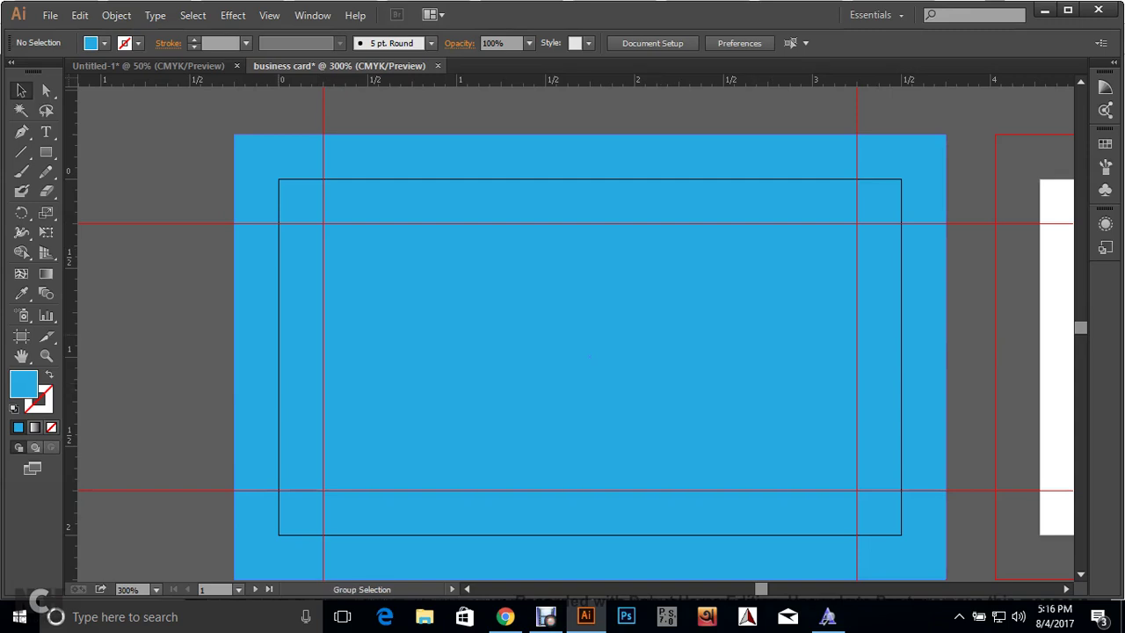
Change the bleed-sized background rectangle's fill to white.
key(ctrl+plus)
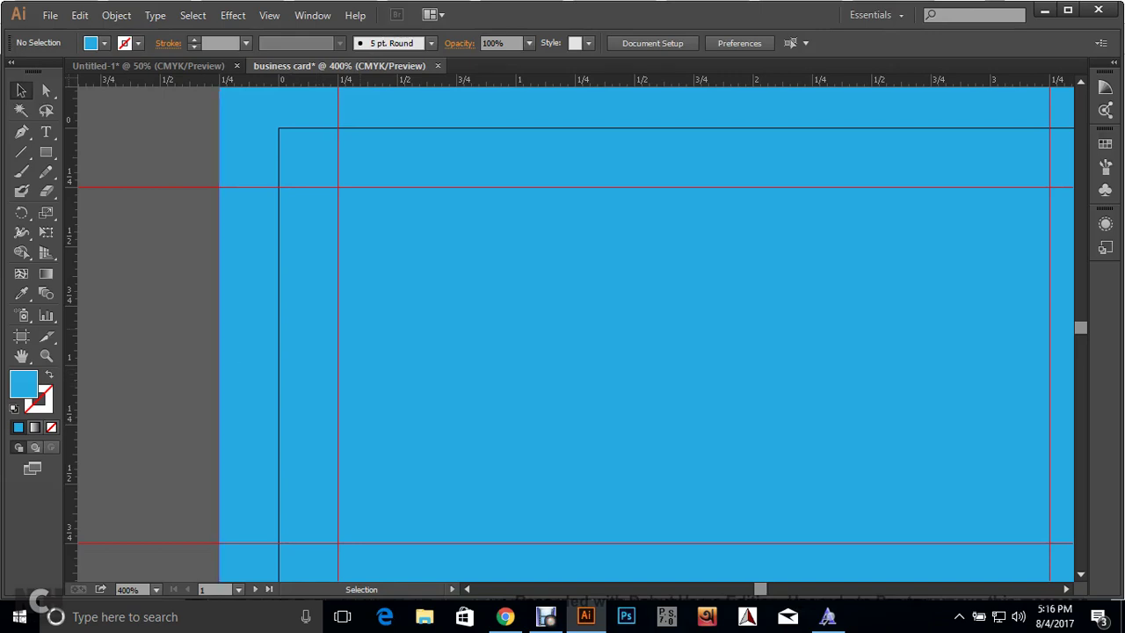
key(ctrl+minus)
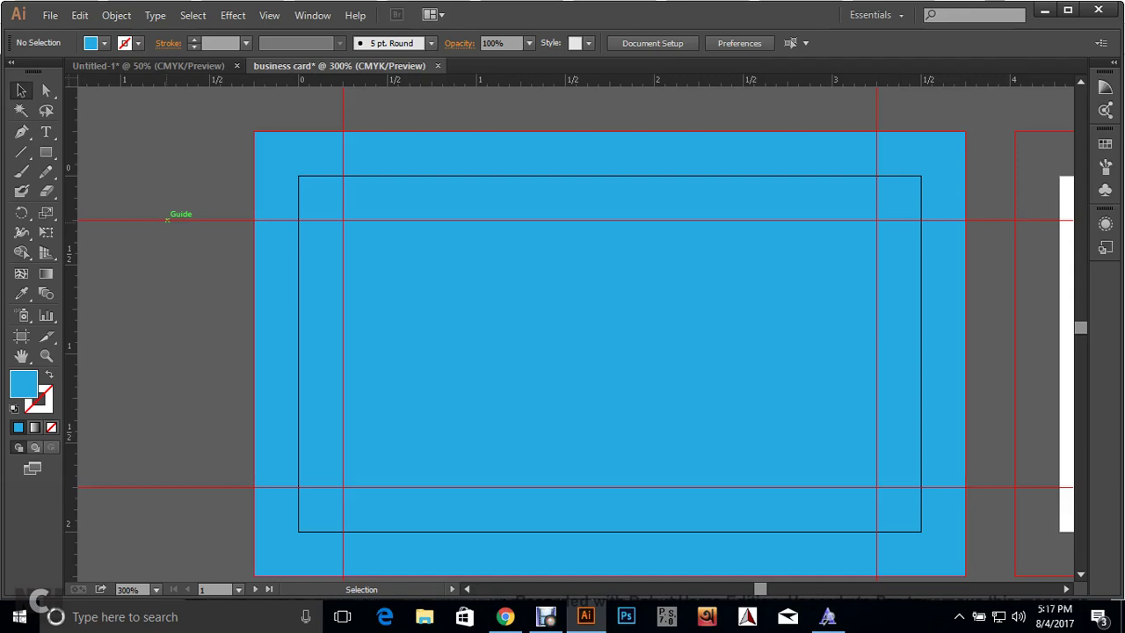
scroll(176, 224, down, 1)
click(261, 264)
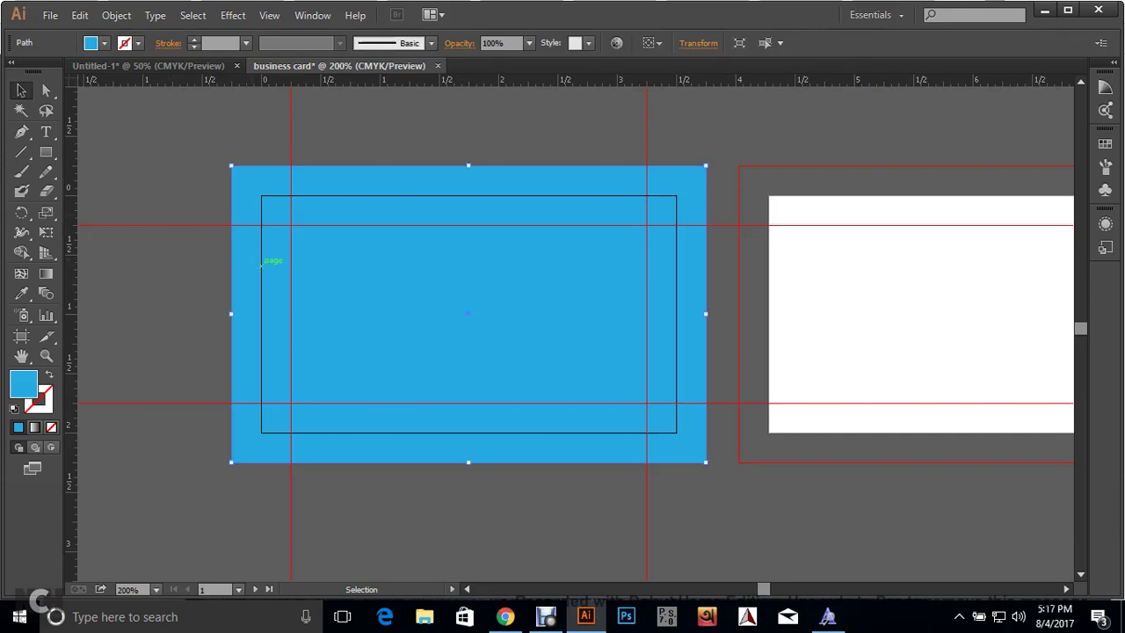
click(97, 46)
click(33, 69)
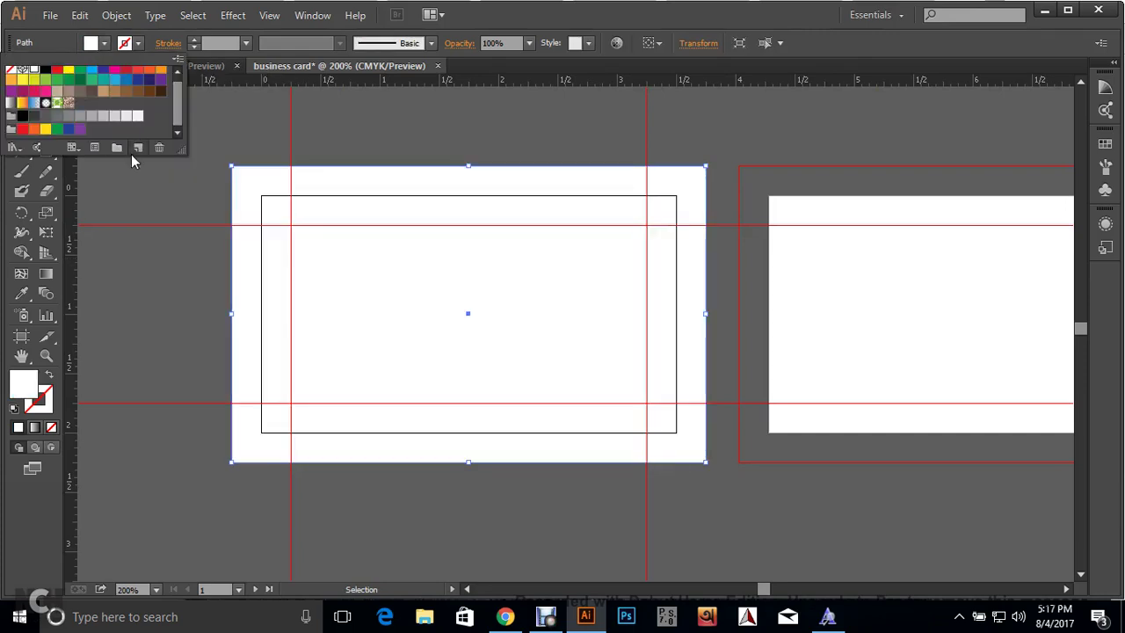
click(133, 153)
click(638, 410)
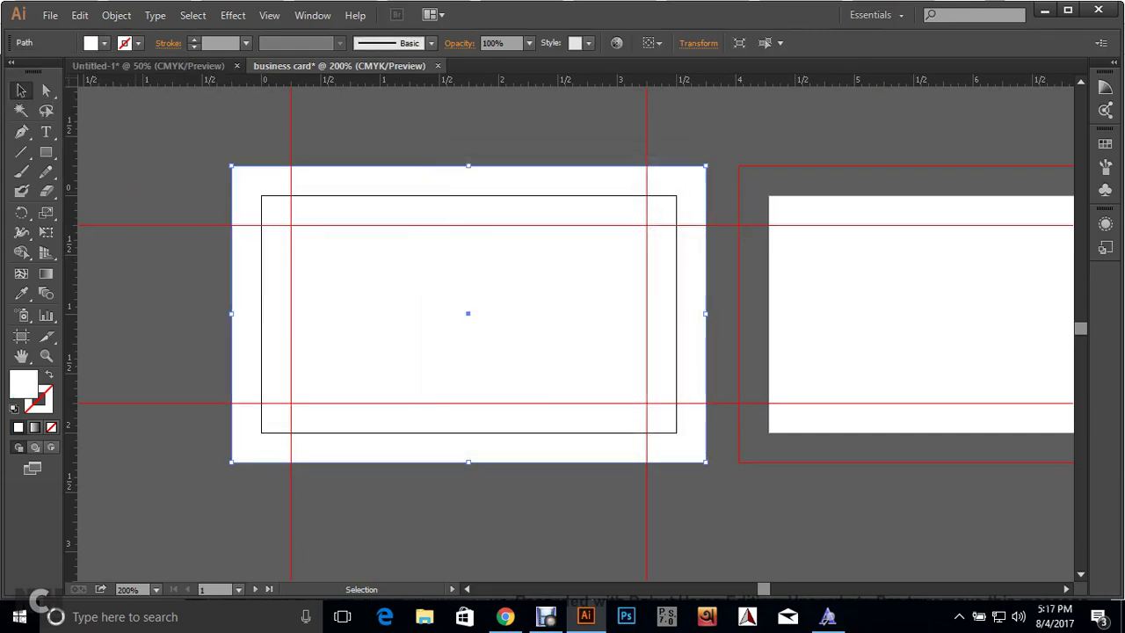
Draw a rectangle exactly covering the first artboard from corner to corner, fill it red, and deselect it.
click(46, 151)
scroll(320, 214, up, 1)
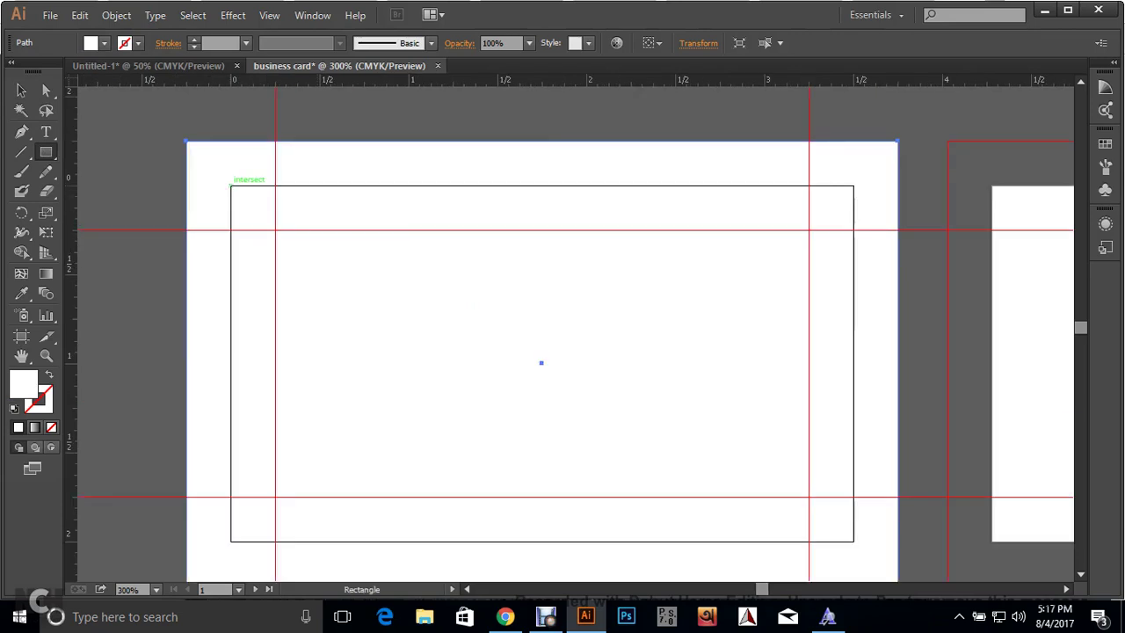
drag(231, 185, 852, 541)
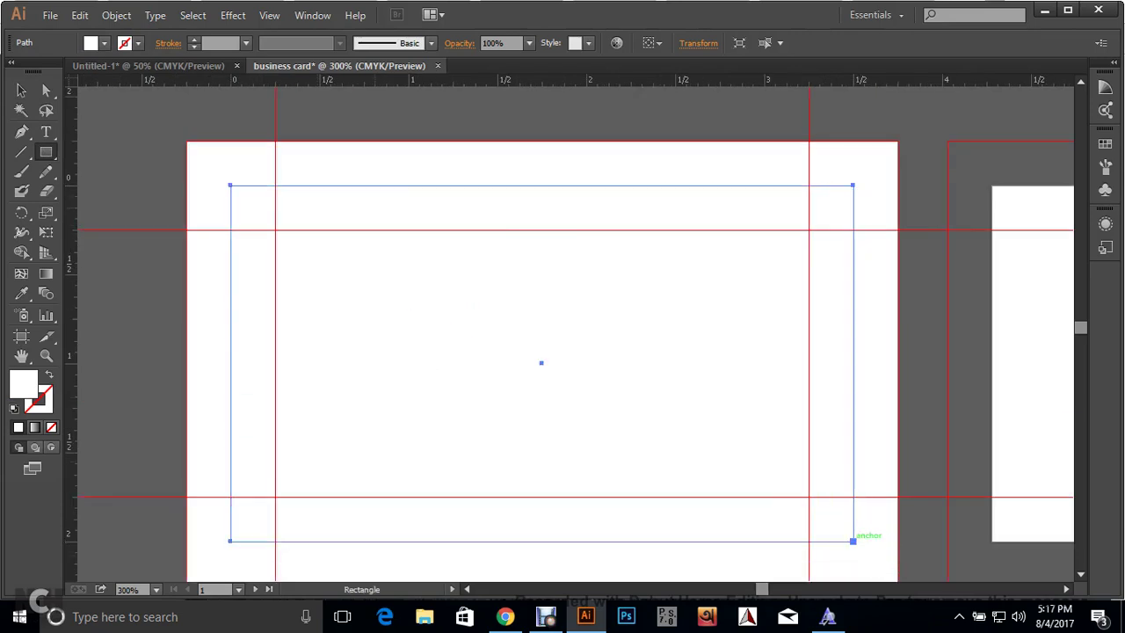
click(90, 42)
click(56, 71)
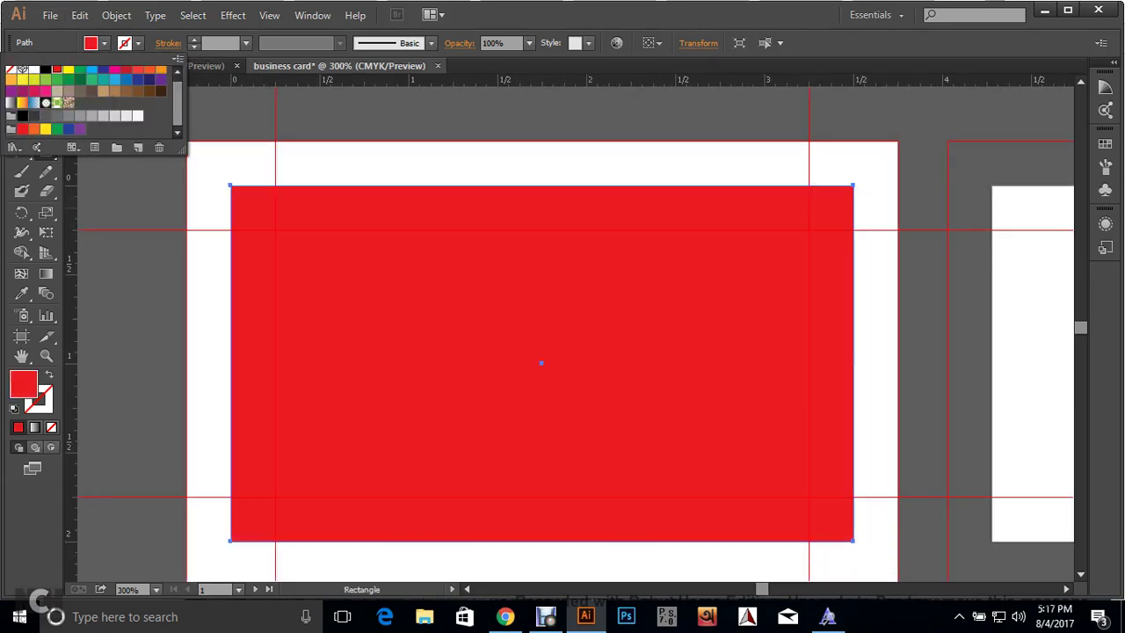
click(80, 151)
key(Escape)
click(24, 97)
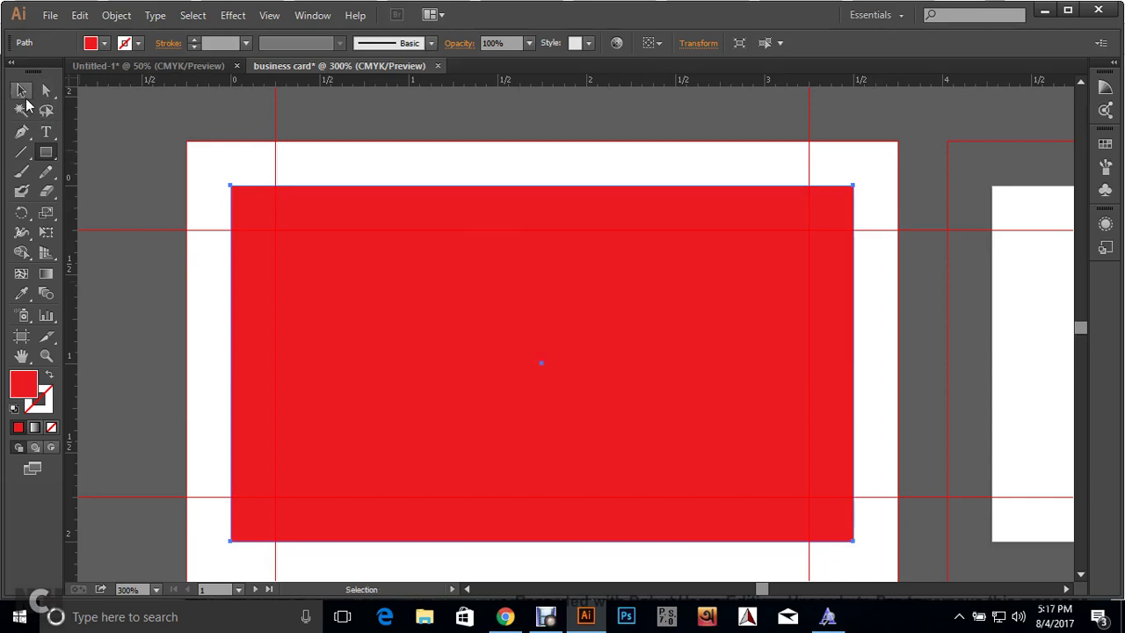
key(ctrl+shift+a)
Draw a rectangle inside the four margin guides on the red area, fill it dark green, and deselect it.
click(46, 151)
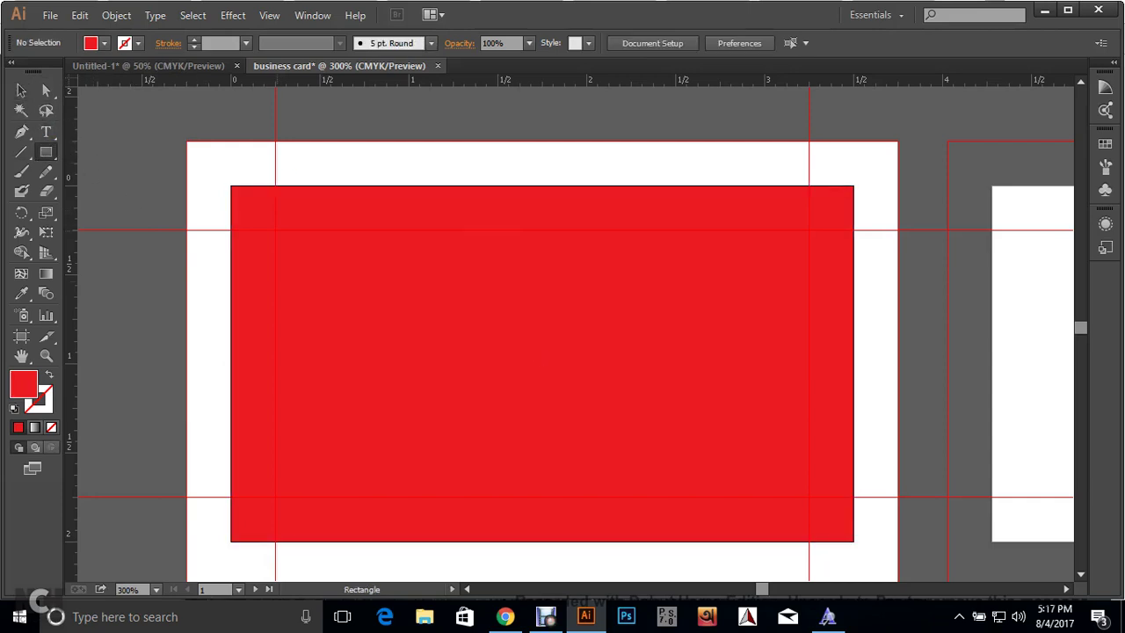
drag(276, 230, 807, 495)
key(v)
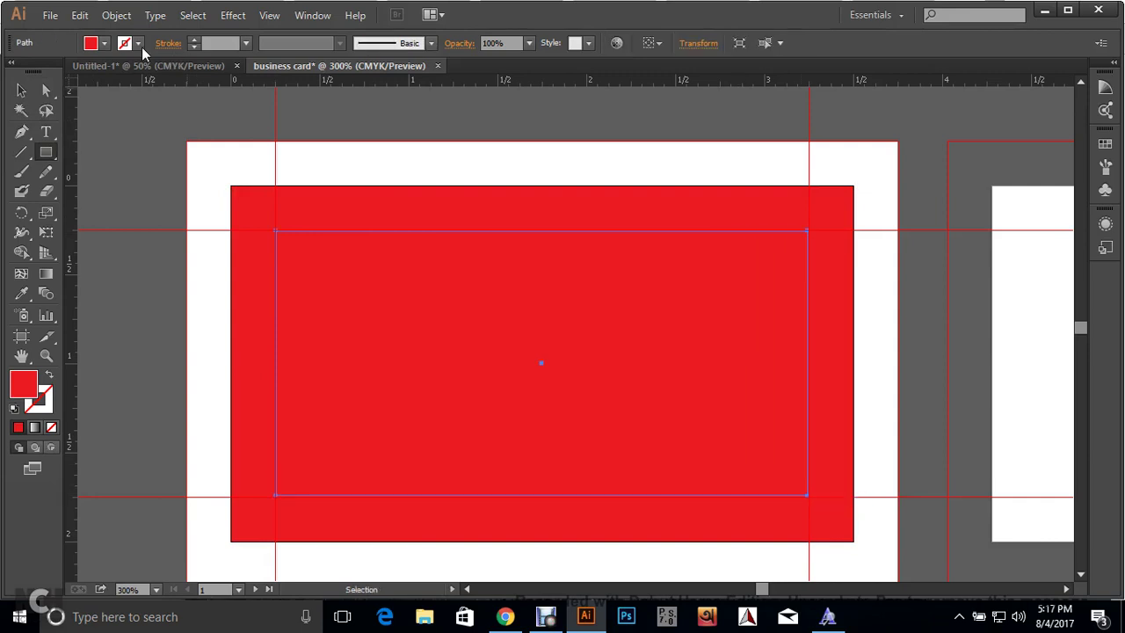
click(92, 44)
click(72, 98)
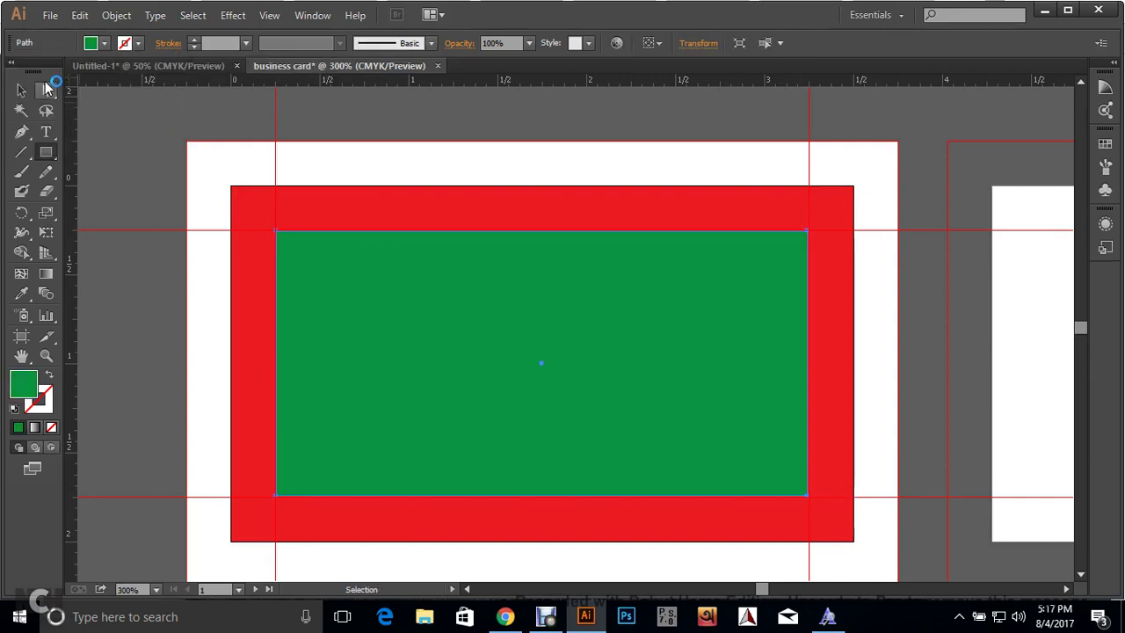
click(21, 90)
click(141, 158)
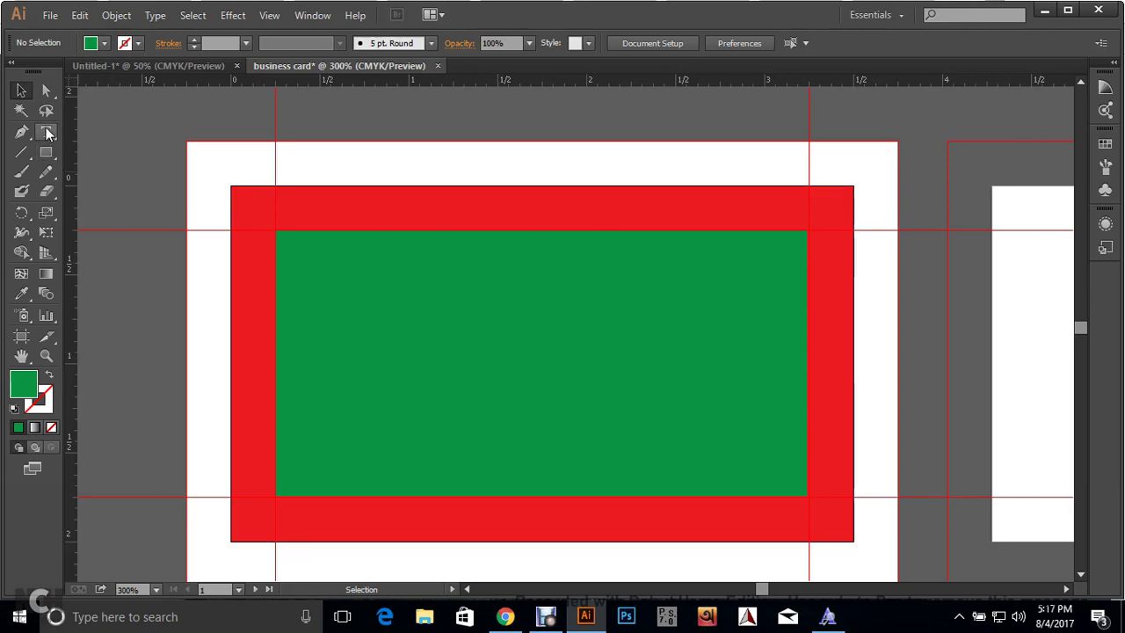
Add the sample text "sdsads" beside the card and move it across the left margin line between the red and green areas.
click(46, 131)
click(109, 192)
text(sdsads)
click(21, 91)
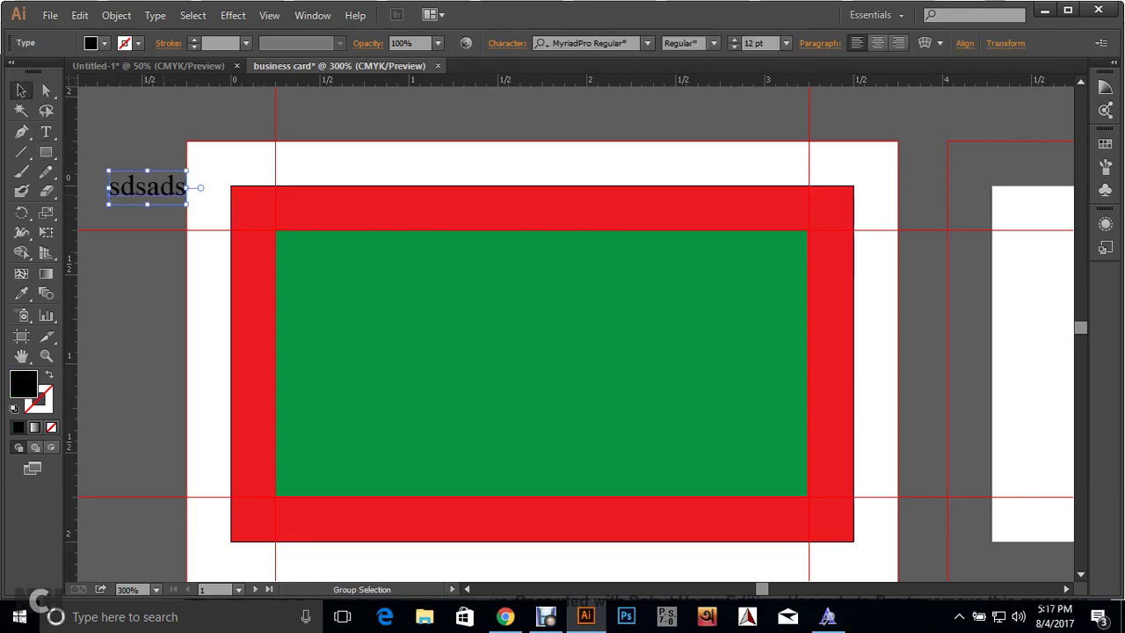
scroll(164, 189, up, 1)
drag(167, 183, 346, 398)
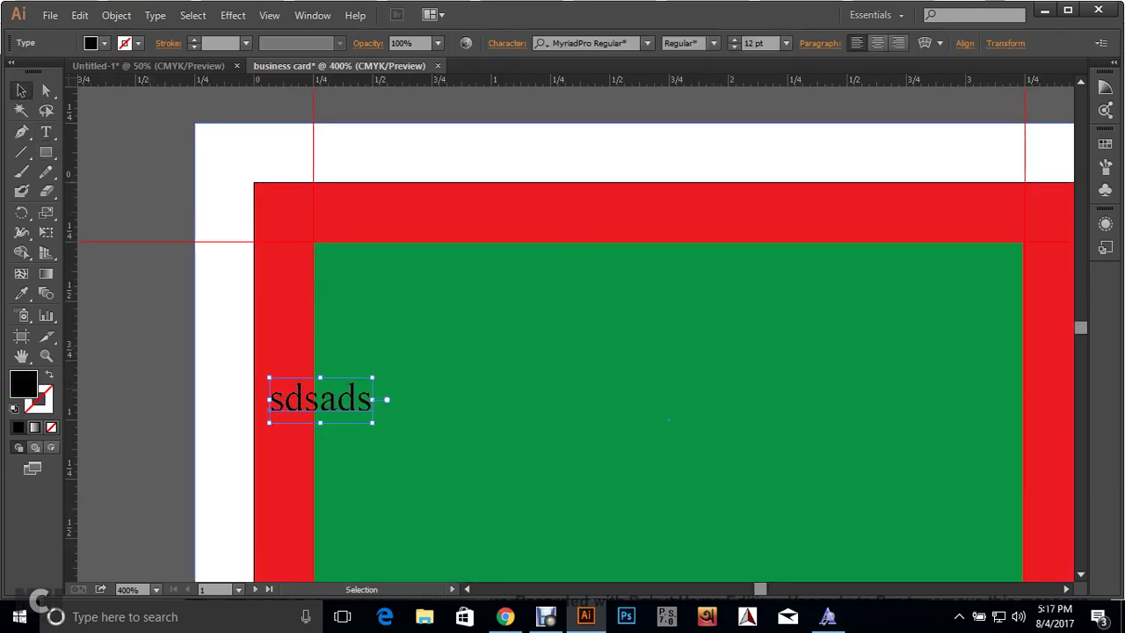
click(160, 386)
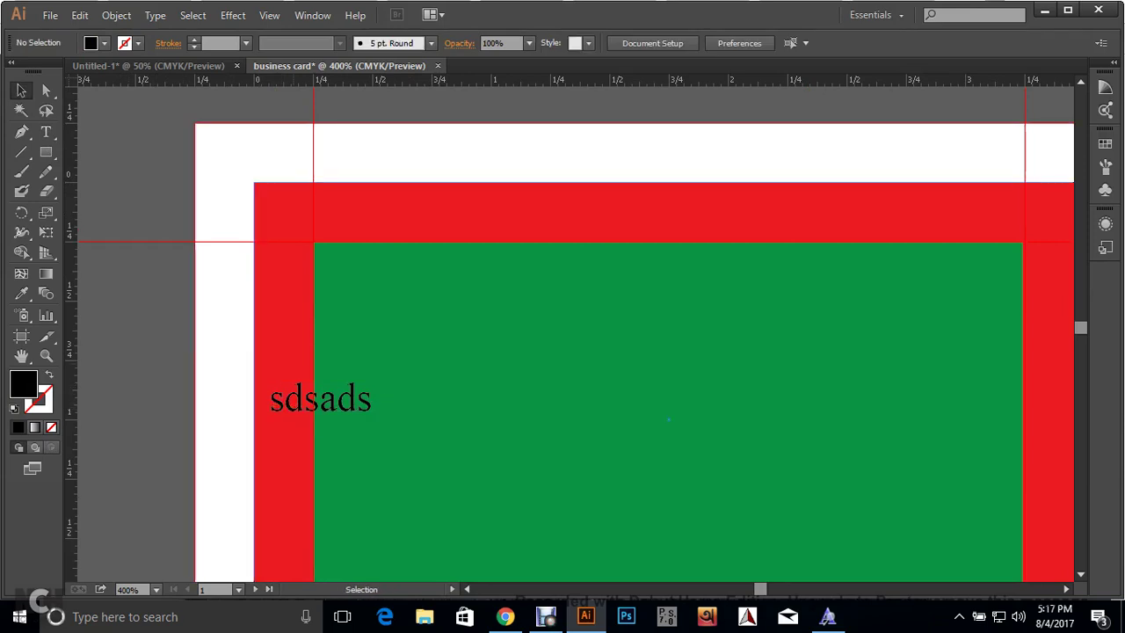
Move the "sdsads" text off the card, outside the left bleed edge.
scroll(352, 390, down, 2)
drag(364, 396, 243, 405)
scroll(371, 435, up, 2)
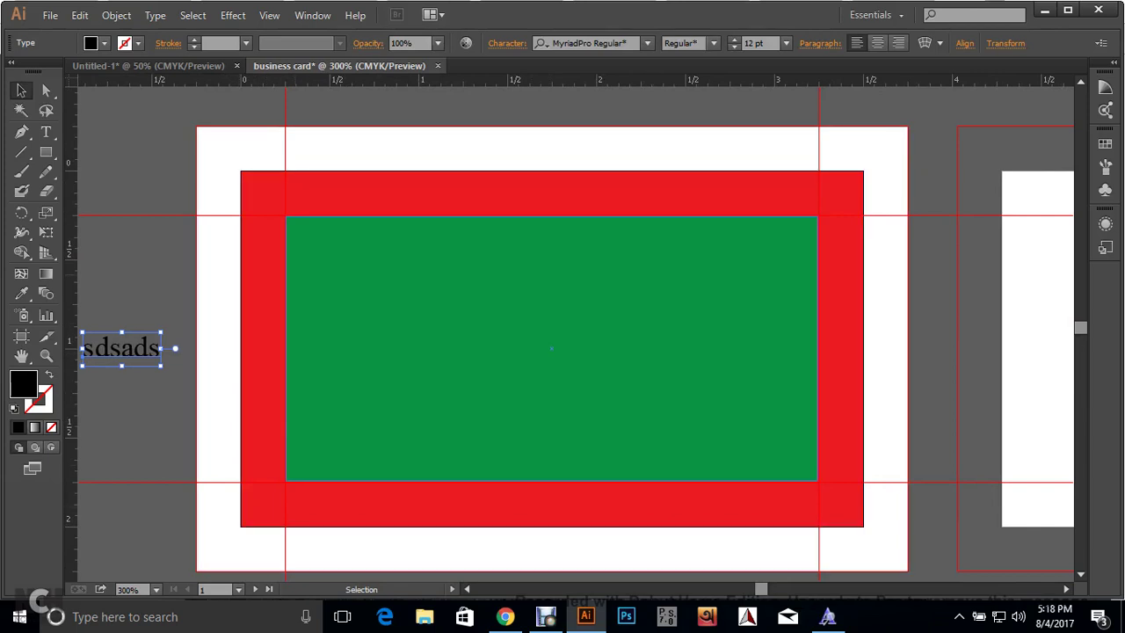
Fill the white bleed-size rectangle on the first card with the red sampled from the trim-size rectangle.
click(203, 242)
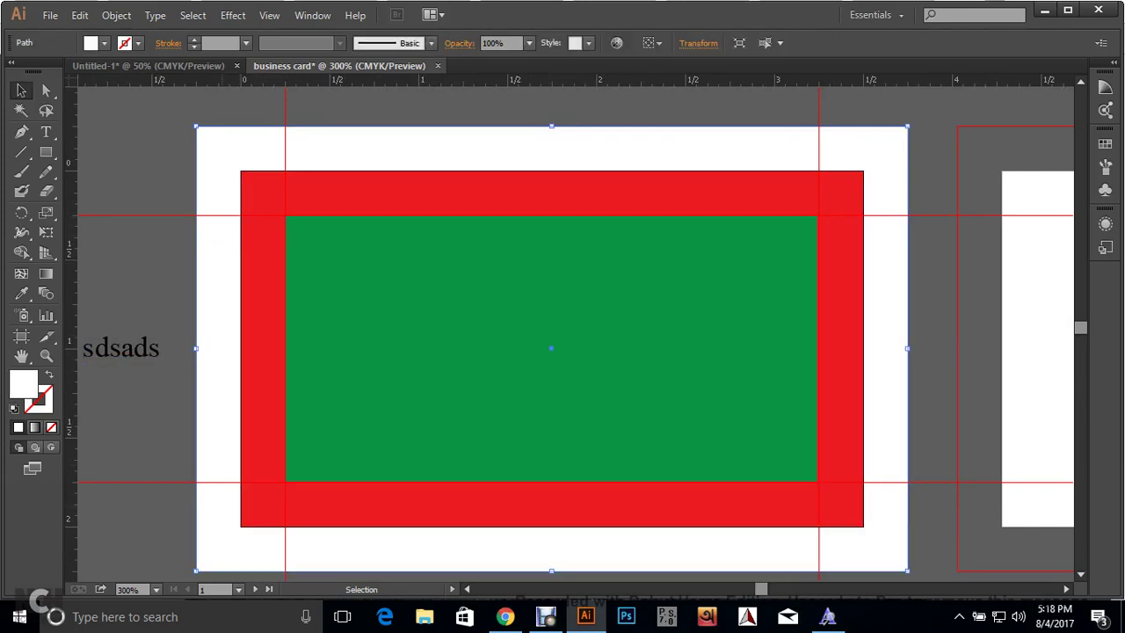
click(246, 206)
click(225, 161)
key(i)
click(261, 194)
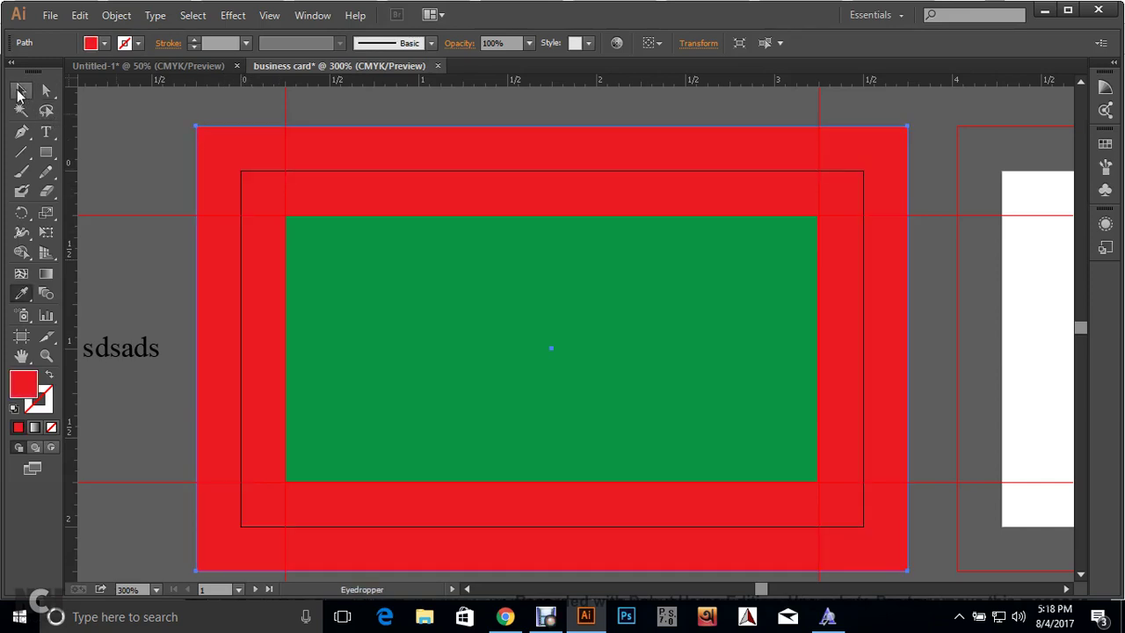
click(21, 92)
Delete the red trim-size rectangle that covers the first artboard.
click(145, 167)
click(249, 238)
key(Delete)
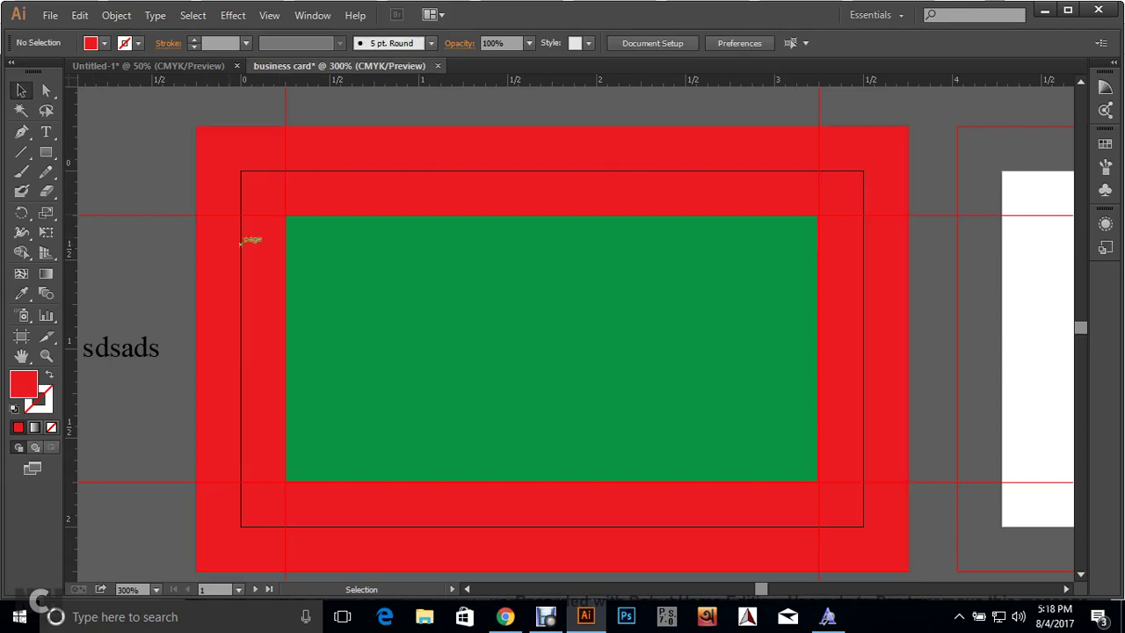
Try shifting the red bleed rectangle slightly downward, undo the move, and deselect it.
drag(204, 279, 204, 299)
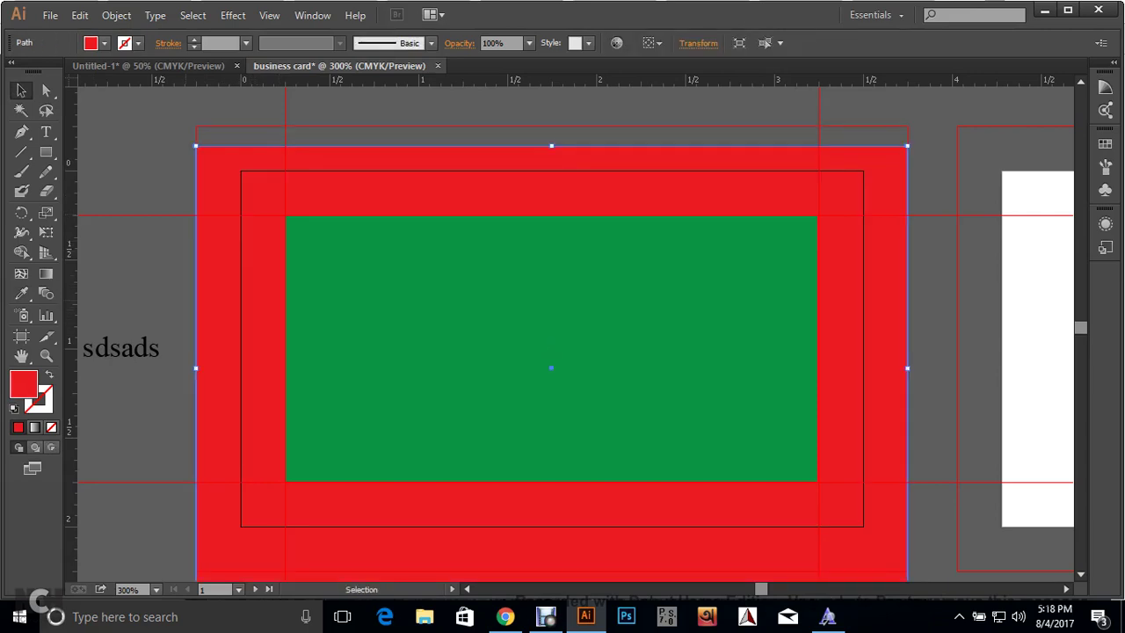
key(ctrl+z)
key(ctrl+shift+a)
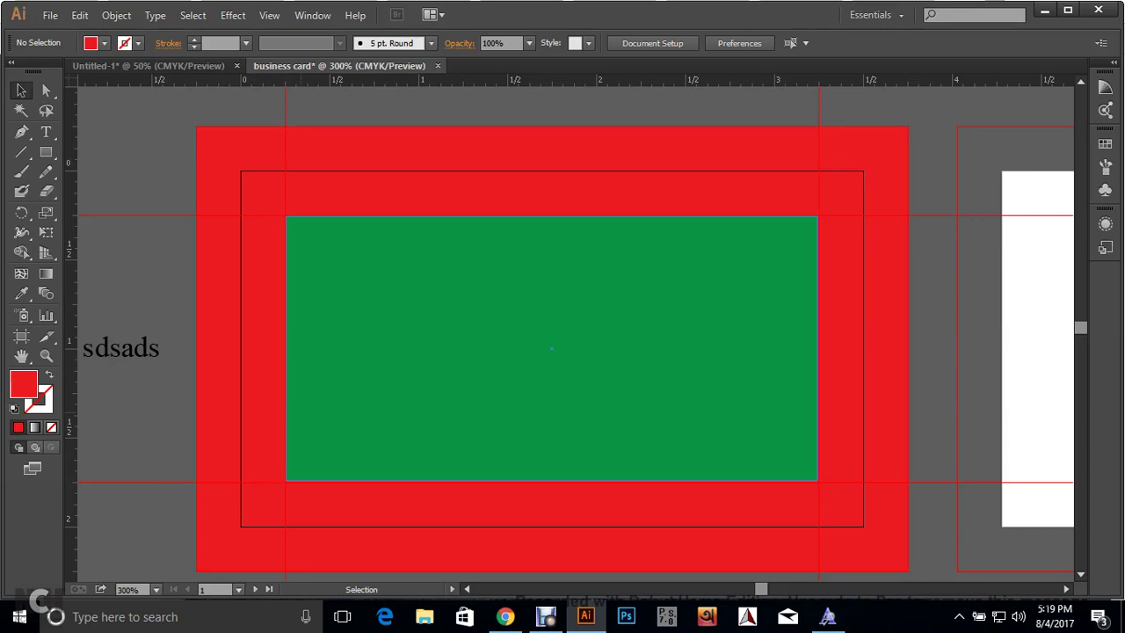
Place the "sdsads" text inside the green safe area beside the left margin guide, and return it off the card.
drag(117, 345, 352, 307)
drag(347, 317, 334, 323)
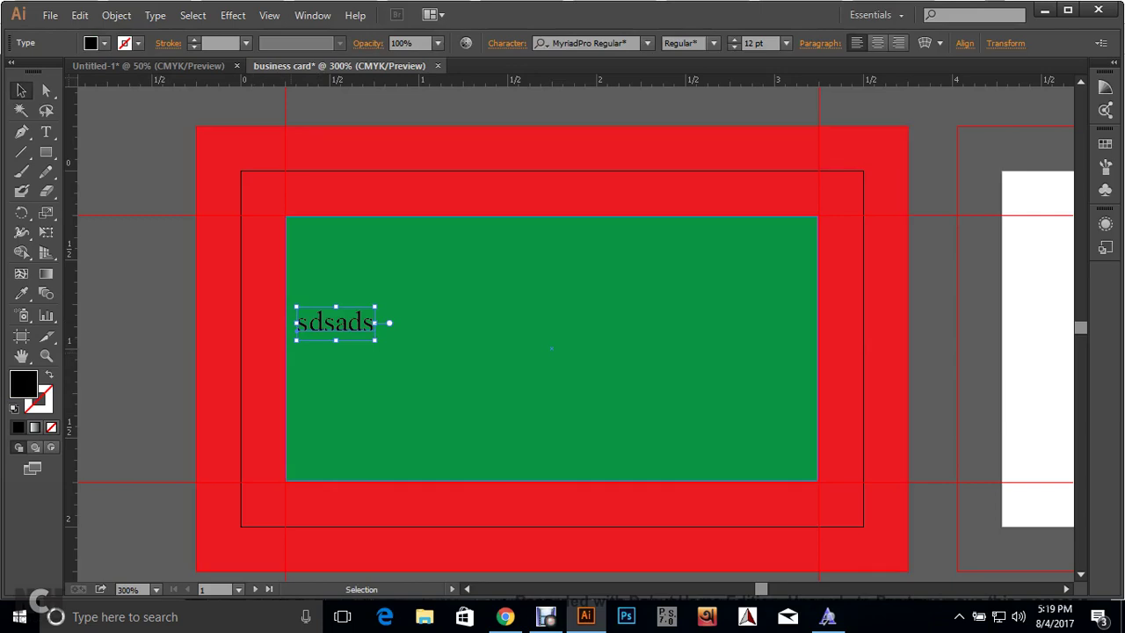
drag(336, 323, 132, 333)
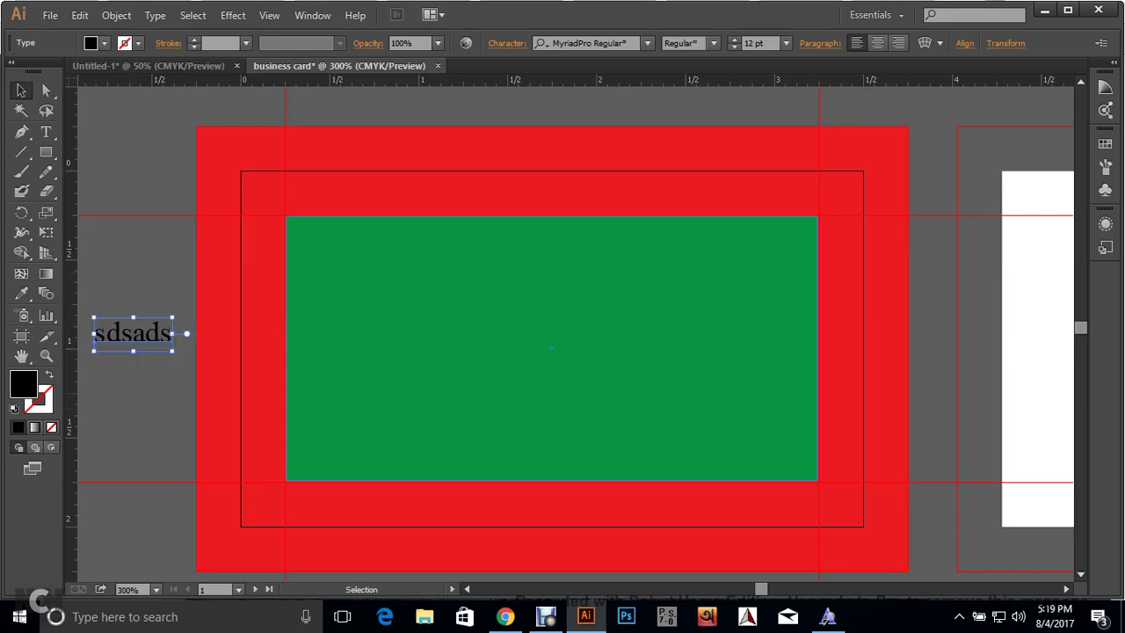
Move the green rectangle off the card to the lower left and the "sdsads" text farther left of the card.
scroll(339, 394, down, 2)
drag(465, 383, 200, 565)
click(361, 527)
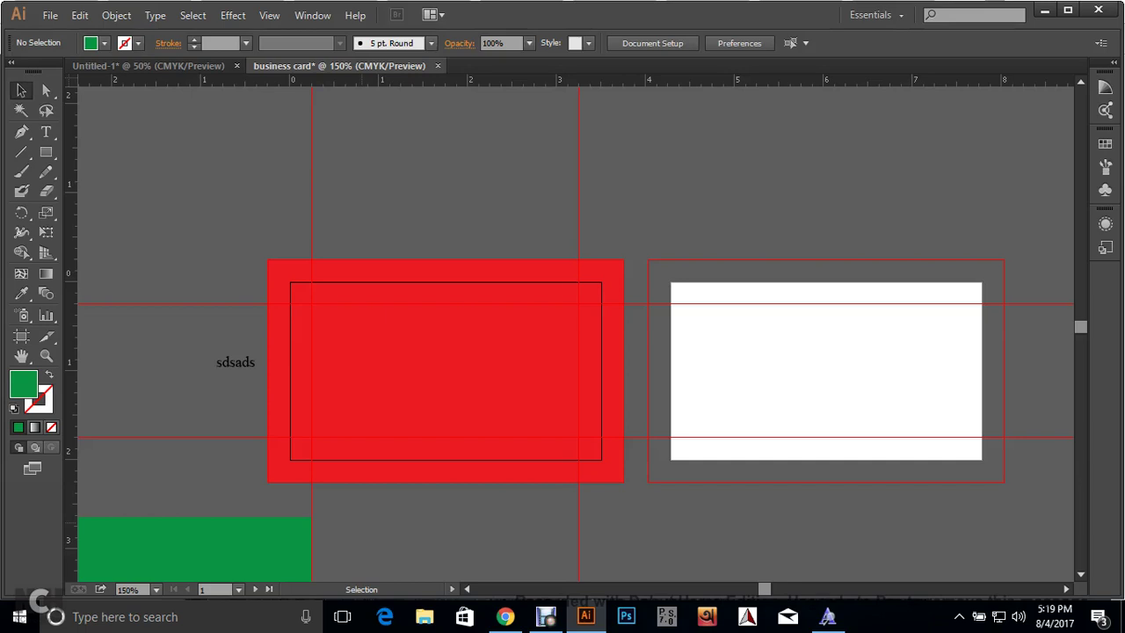
scroll(575, 334, down, 1)
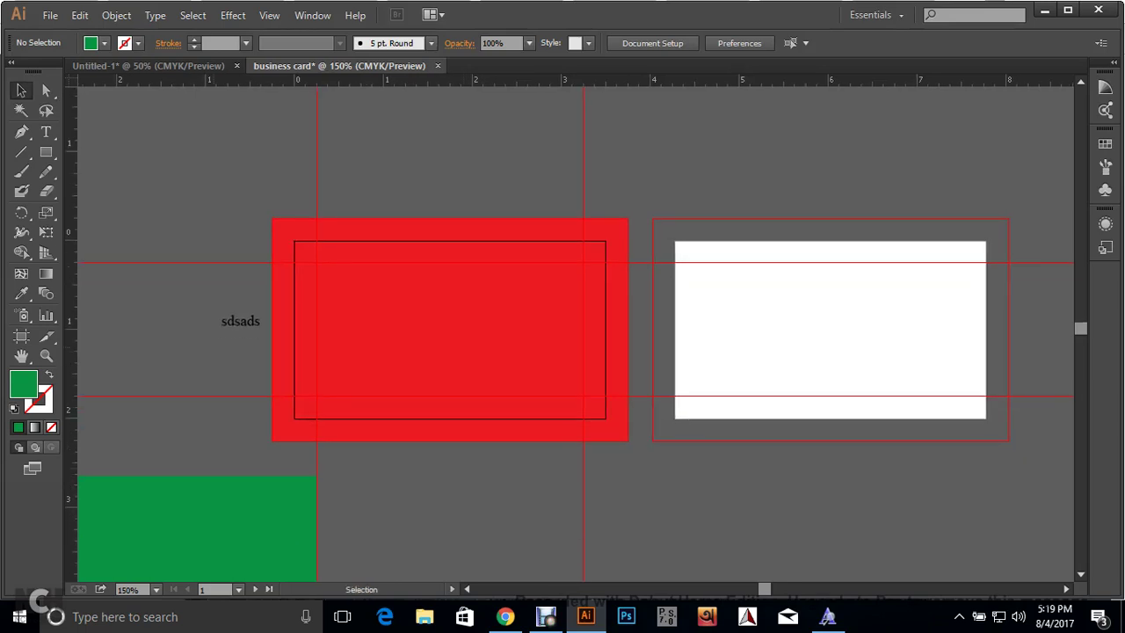
drag(240, 322, 148, 326)
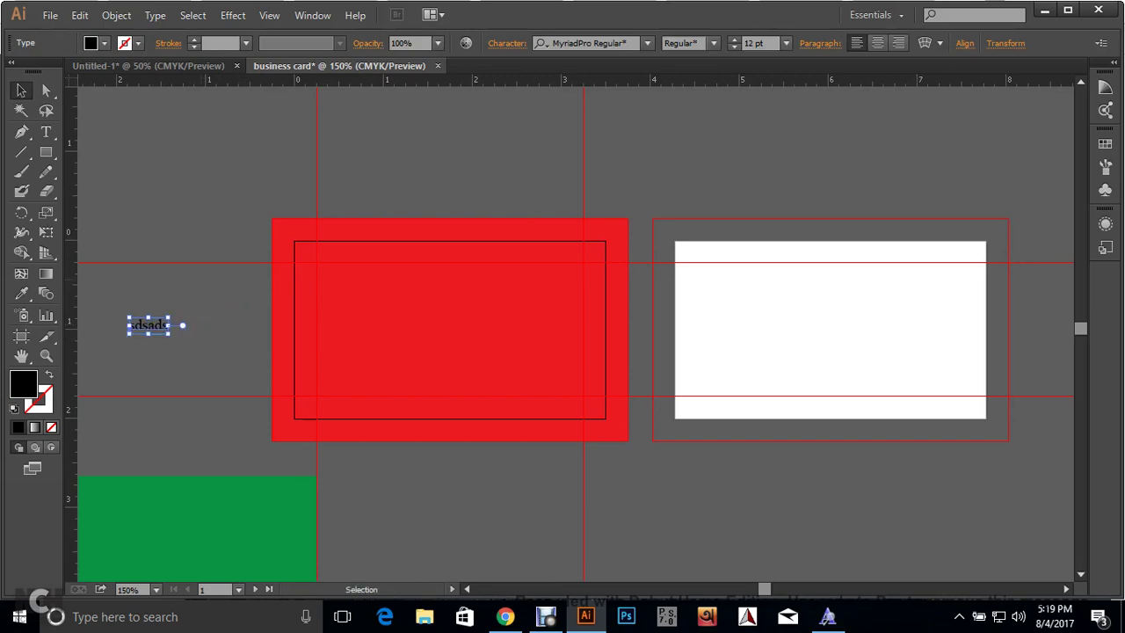
key(ctrl+shift+a)
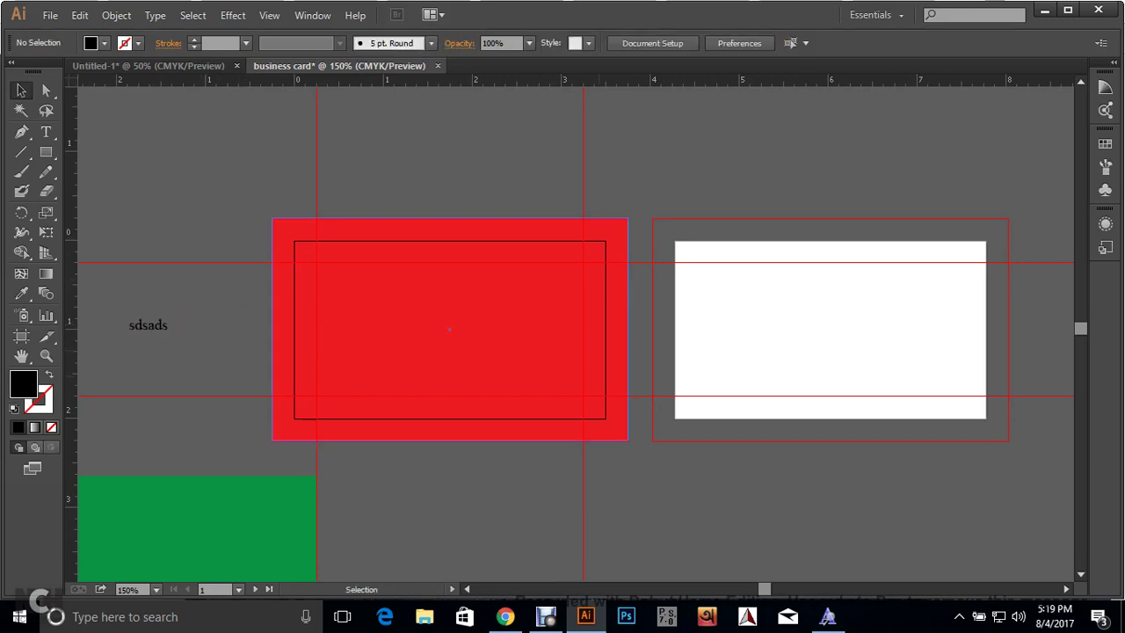
drag(836, 301, 863, 457)
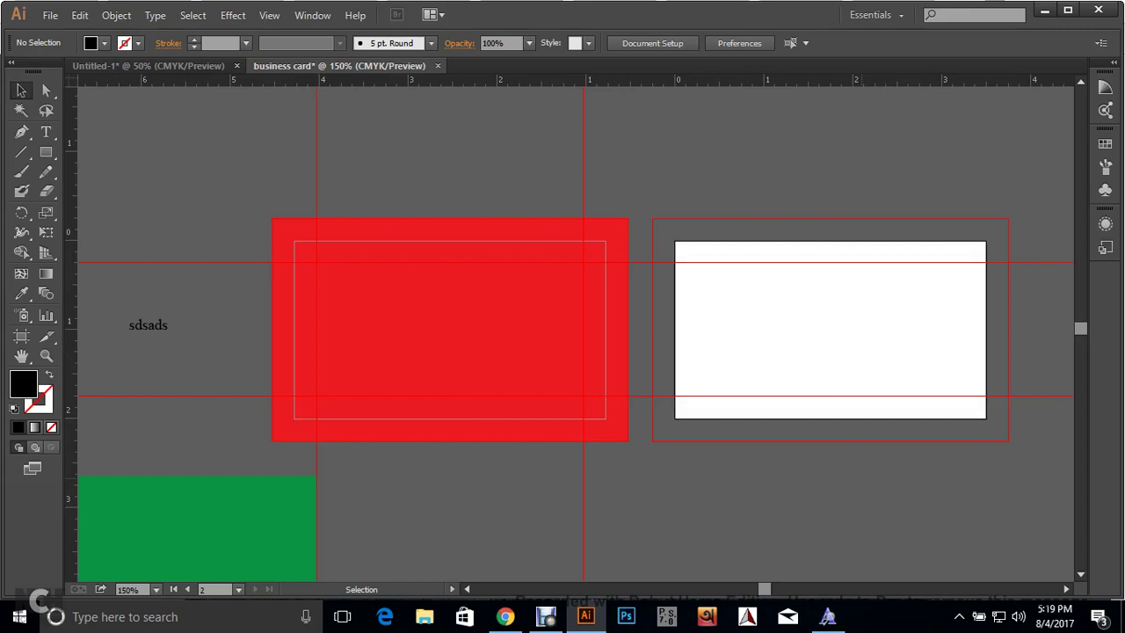
scroll(575, 334, down, 2)
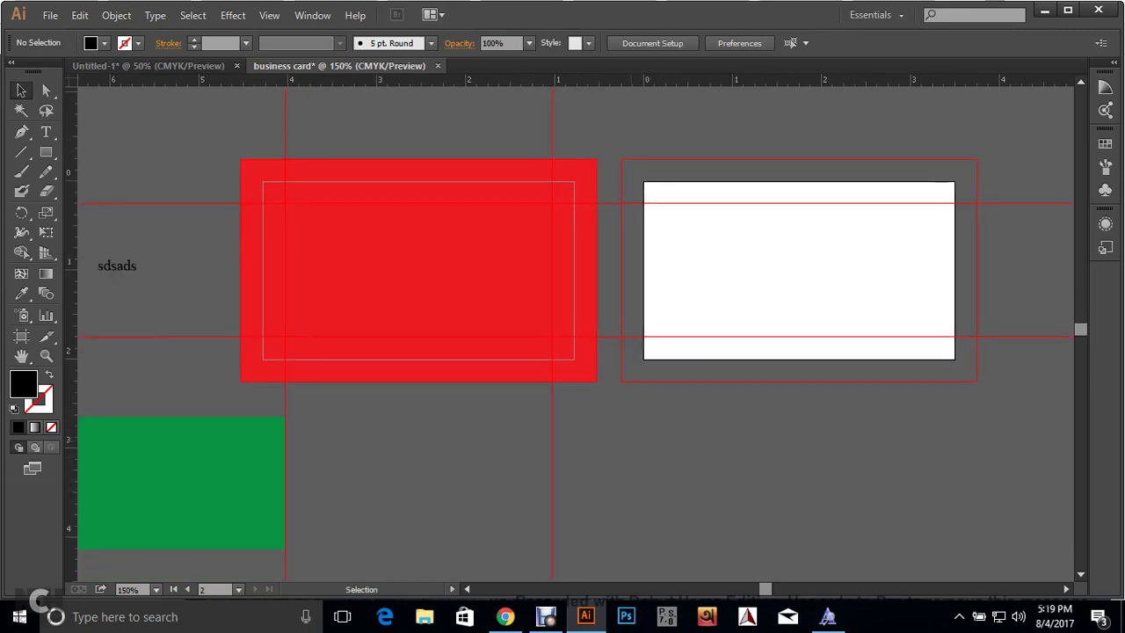
click(596, 381)
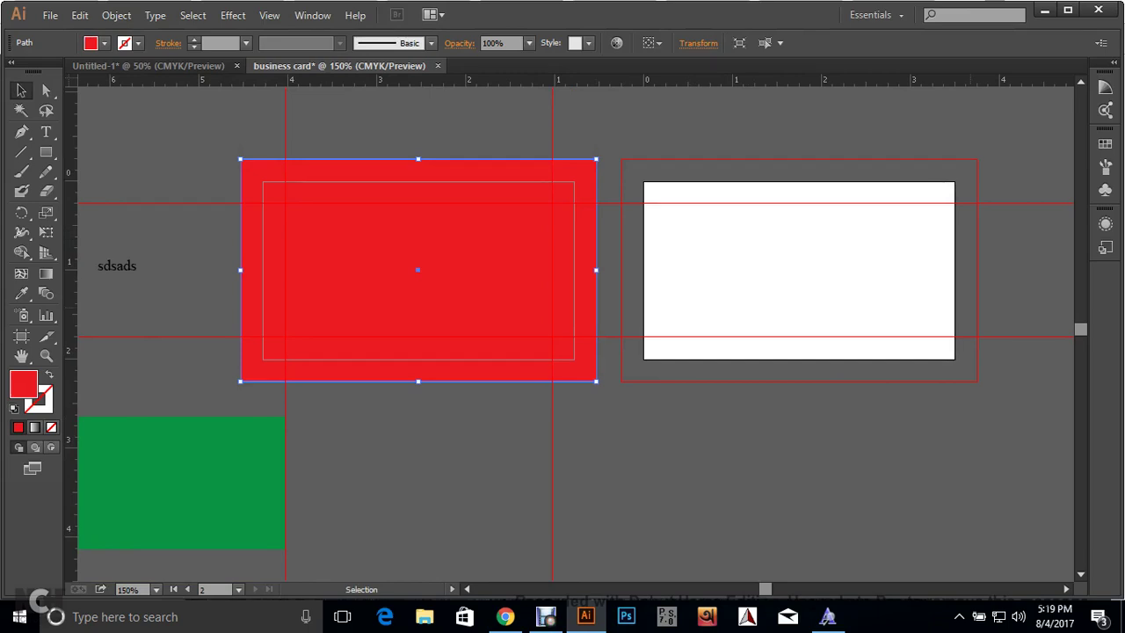
click(546, 397)
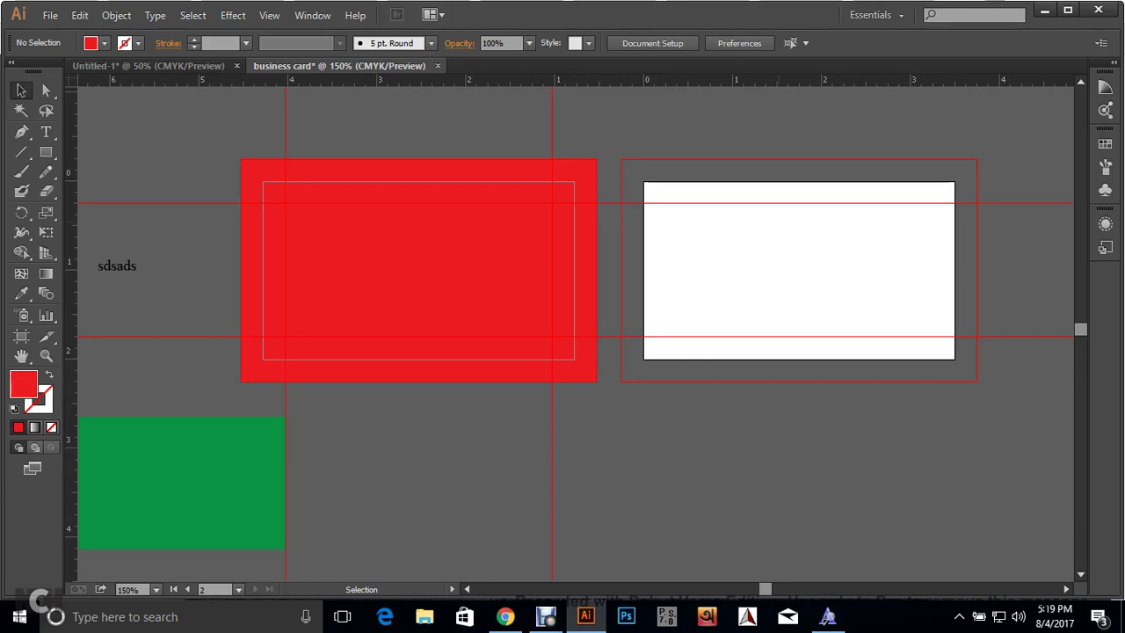
Unlock the guides in the document.
right_click(642, 281)
click(625, 514)
right_click(776, 281)
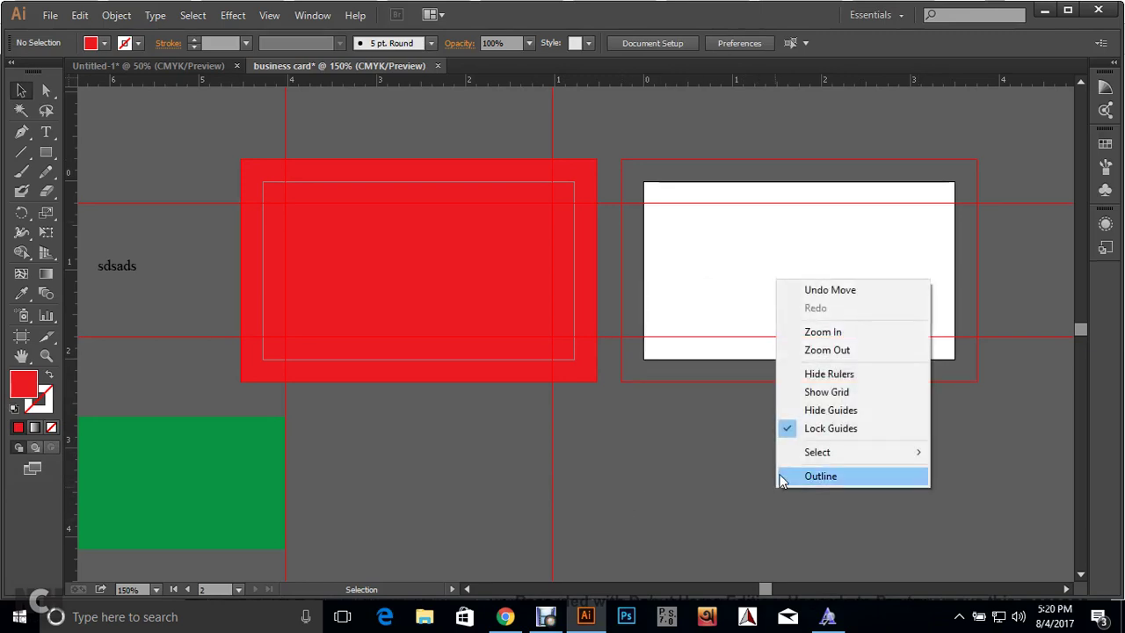
click(814, 431)
Try moving the first card's right margin guide across to the second card, undo the move, and deselect the guide.
drag(552, 479, 773, 479)
key(ctrl+z)
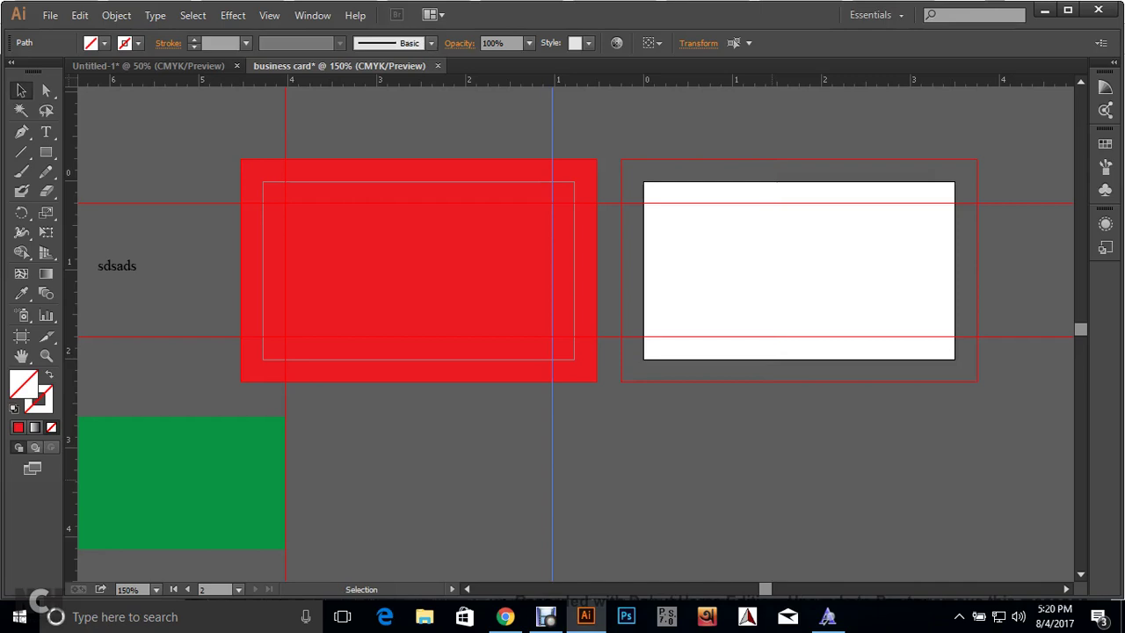
key(ctrl+shift+a)
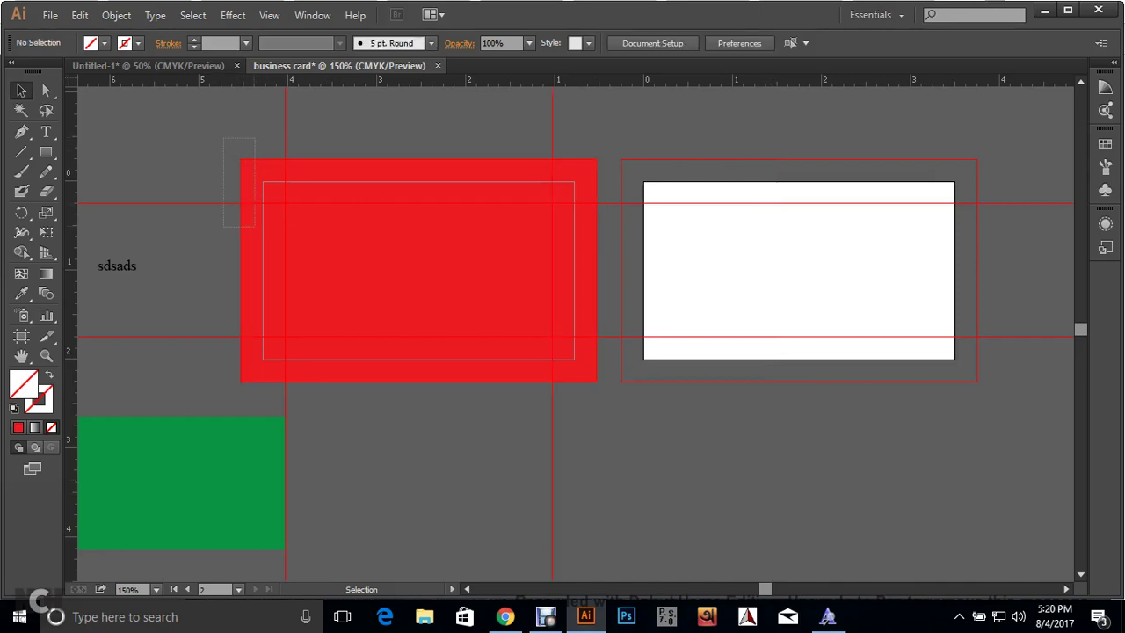
Copy the first card's red bleed rectangle and margin guides onto the second artboard, matching its bleed edges, and deselect.
drag(255, 226, 602, 398)
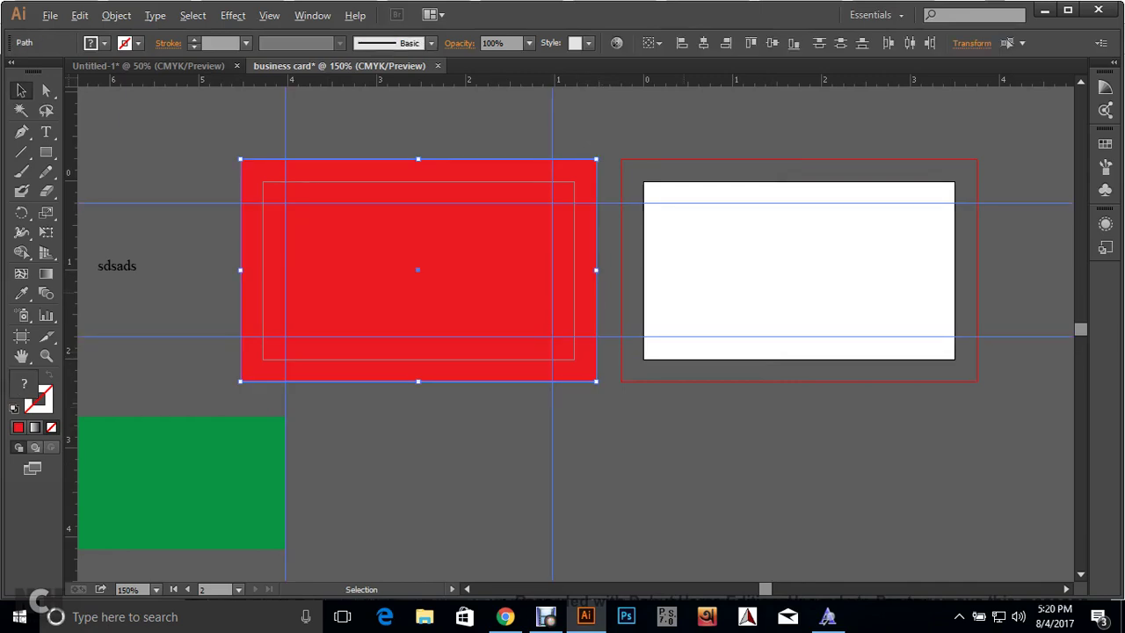
drag(493, 293, 738, 287)
key(ctrl+shift+a)
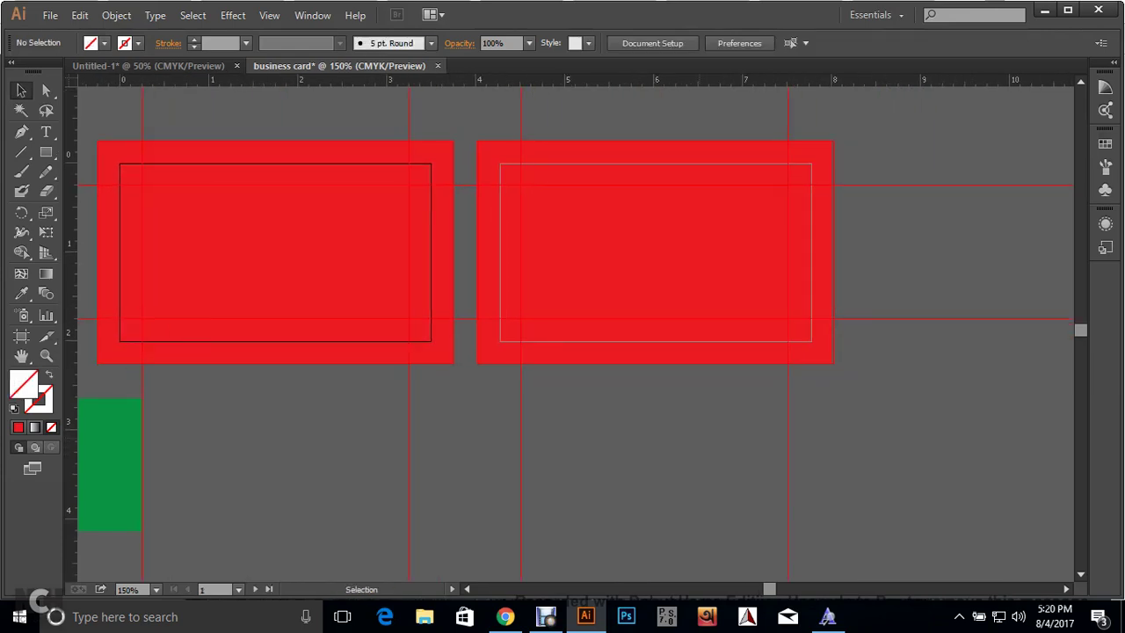
Delete the loose green rectangle and the "sdsads" text beside the cards.
scroll(693, 436, down, 1)
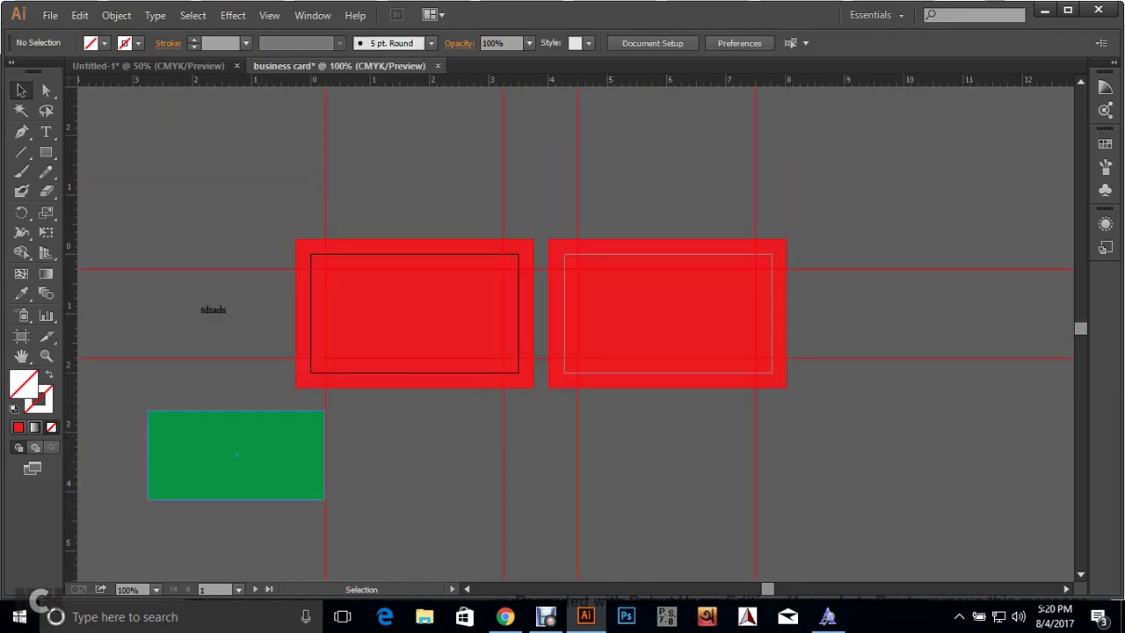
click(236, 456)
key(Delete)
key(ctrl+z)
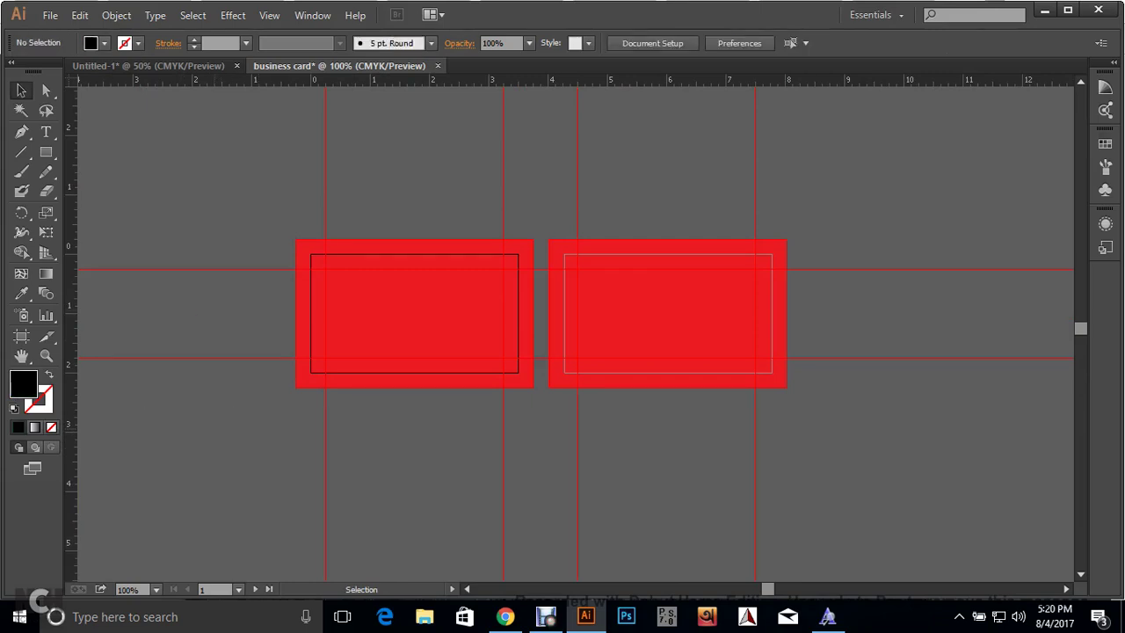
Duplicate the first card's red rectangle and guides to its left, and delete the duplicate.
scroll(213, 310, down, 1)
drag(214, 248, 429, 403)
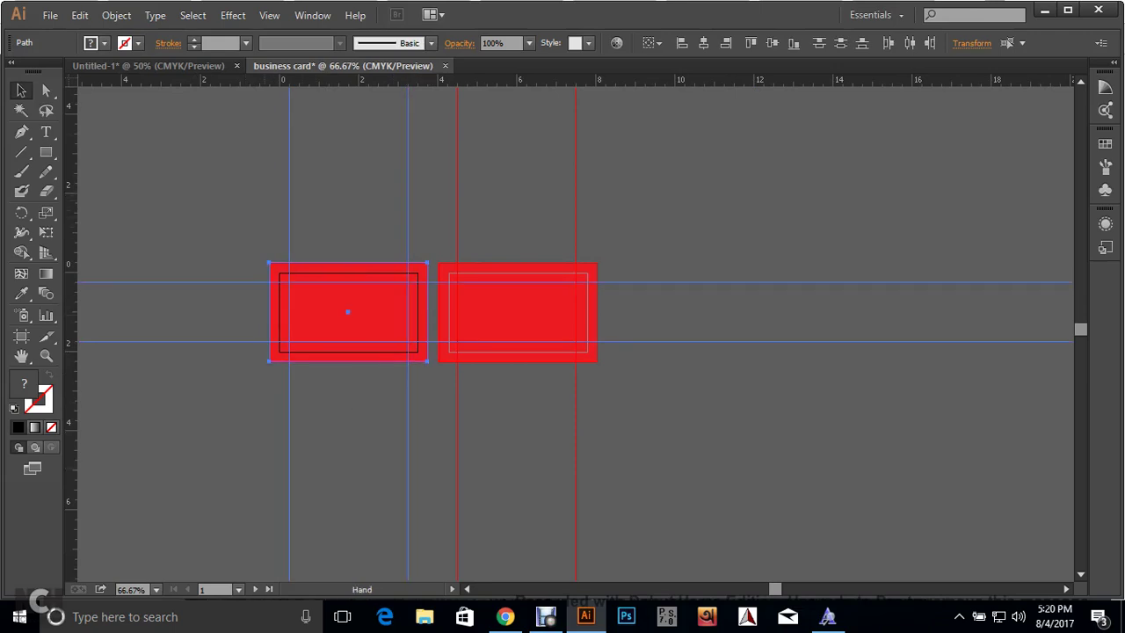
drag(298, 316, 460, 295)
drag(554, 301, 320, 291)
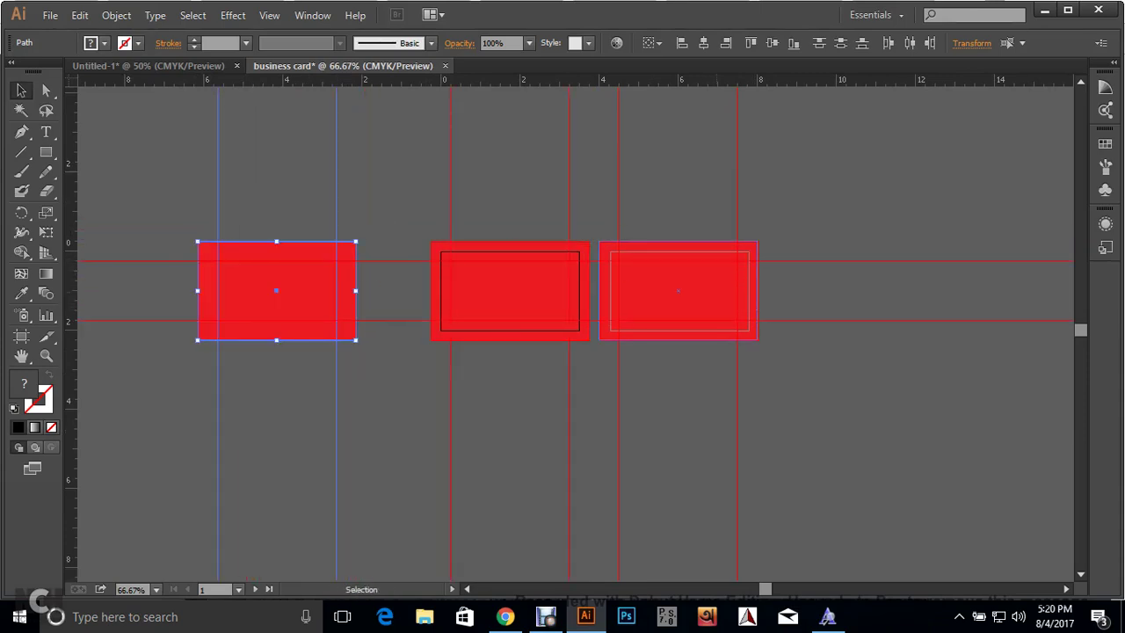
key(Delete)
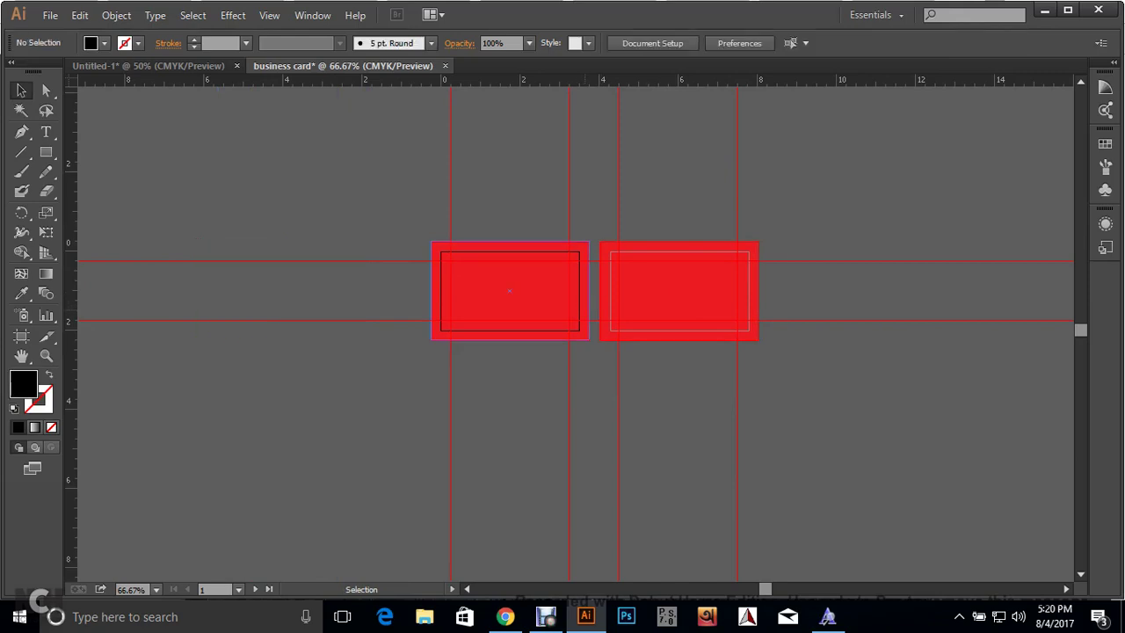
Try dragging the first card's red rectangle down off its bleed area and undo the move.
alt+scroll(718, 312, up, 1)
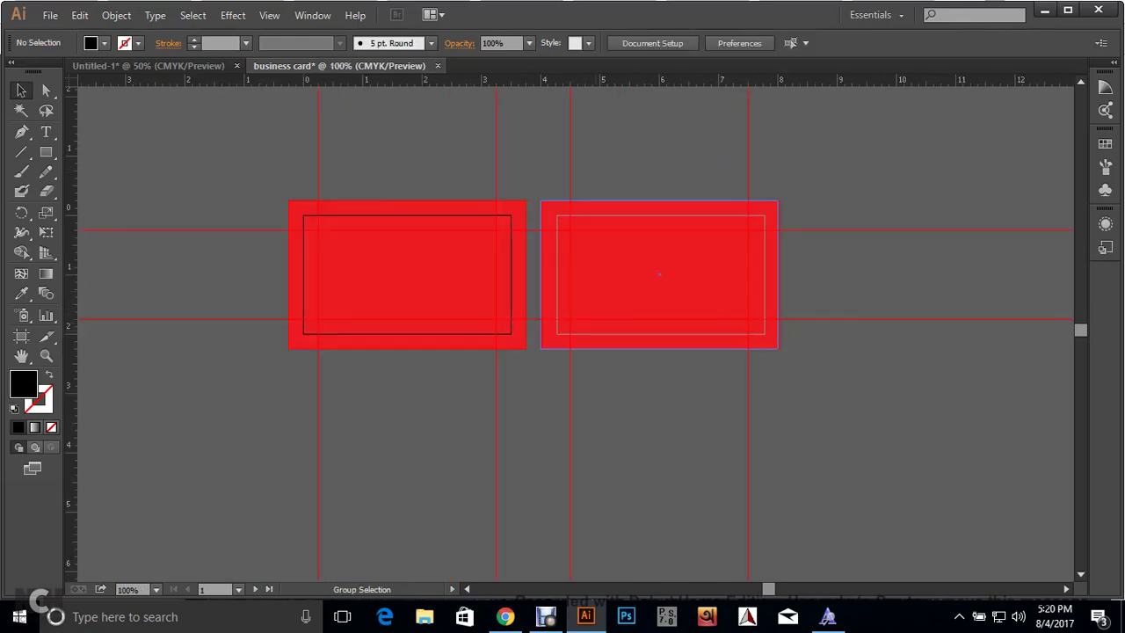
alt+scroll(398, 383, up, 1)
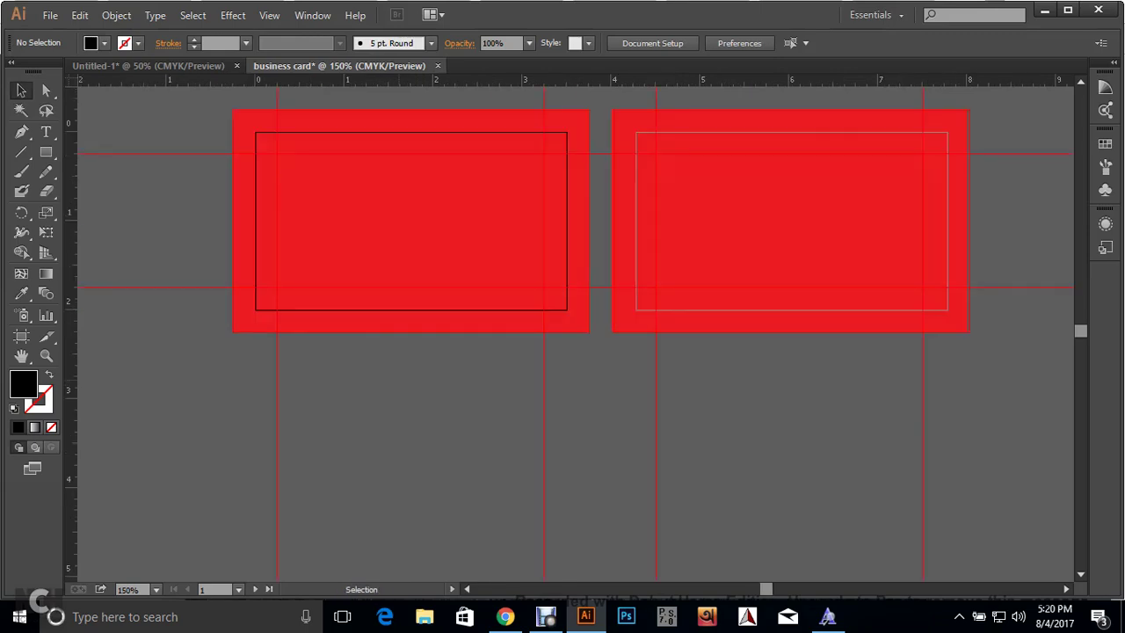
drag(411, 239, 427, 326)
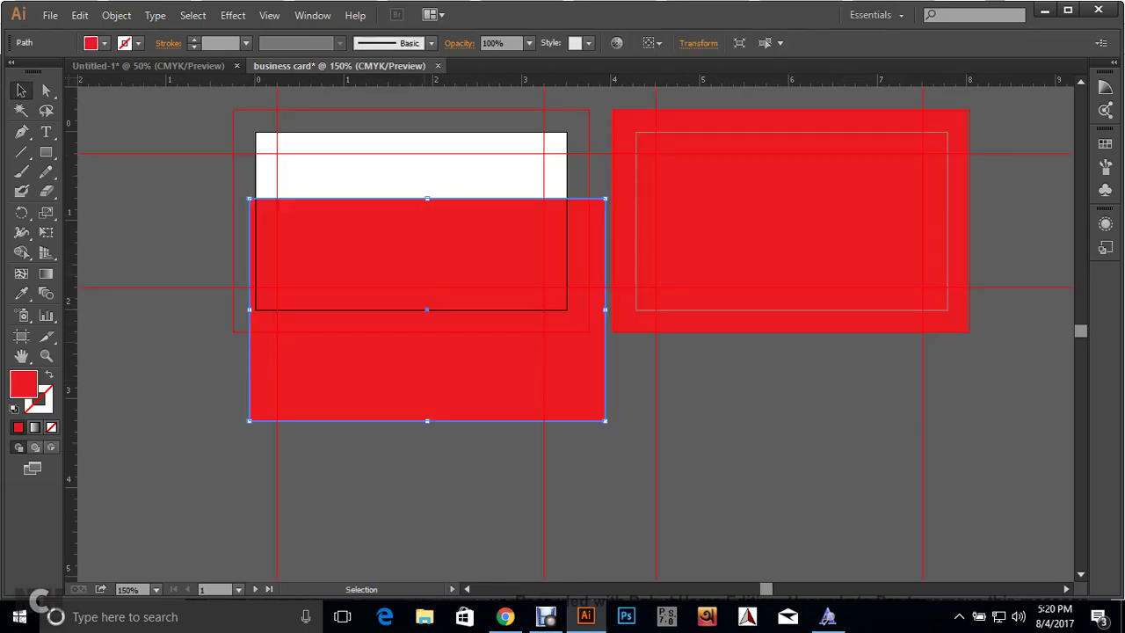
key(ctrl+z)
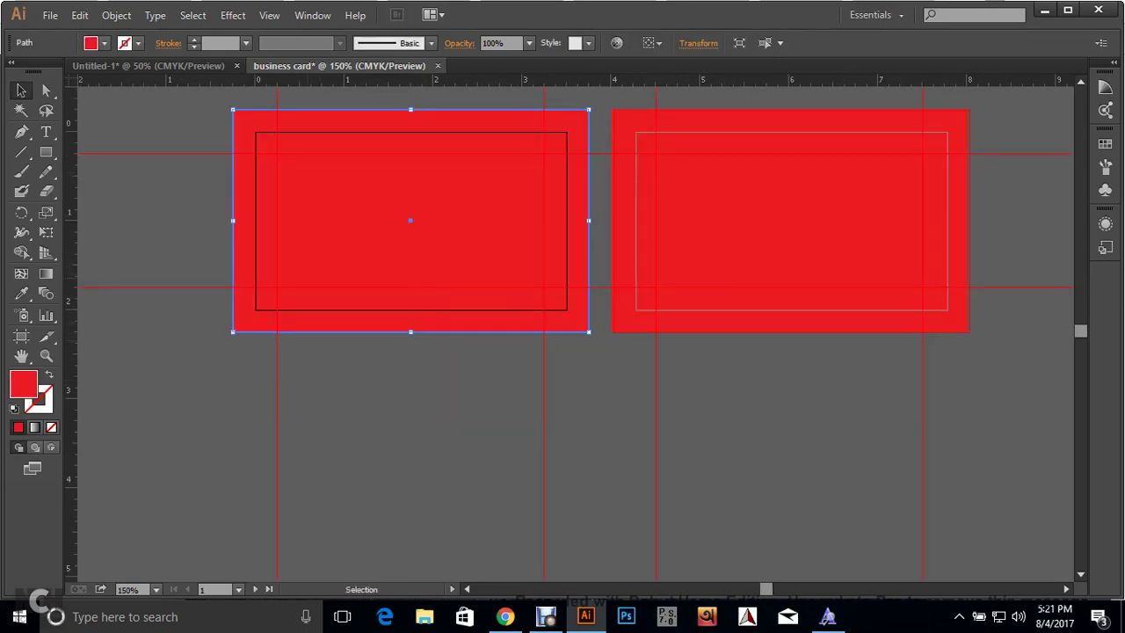
Lock the first card's red bleed rectangle, test that it cannot be moved, and lock the guides.
key(a)
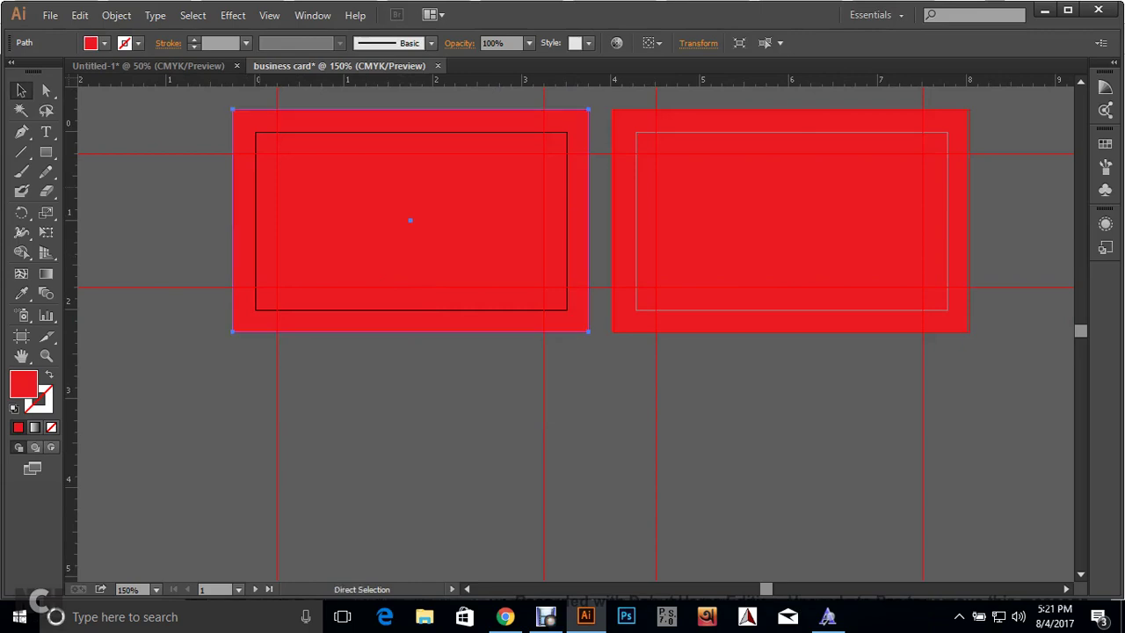
key(ctrl+2)
drag(191, 190, 387, 351)
drag(405, 382, 343, 218)
drag(408, 204, 423, 298)
right_click(380, 237)
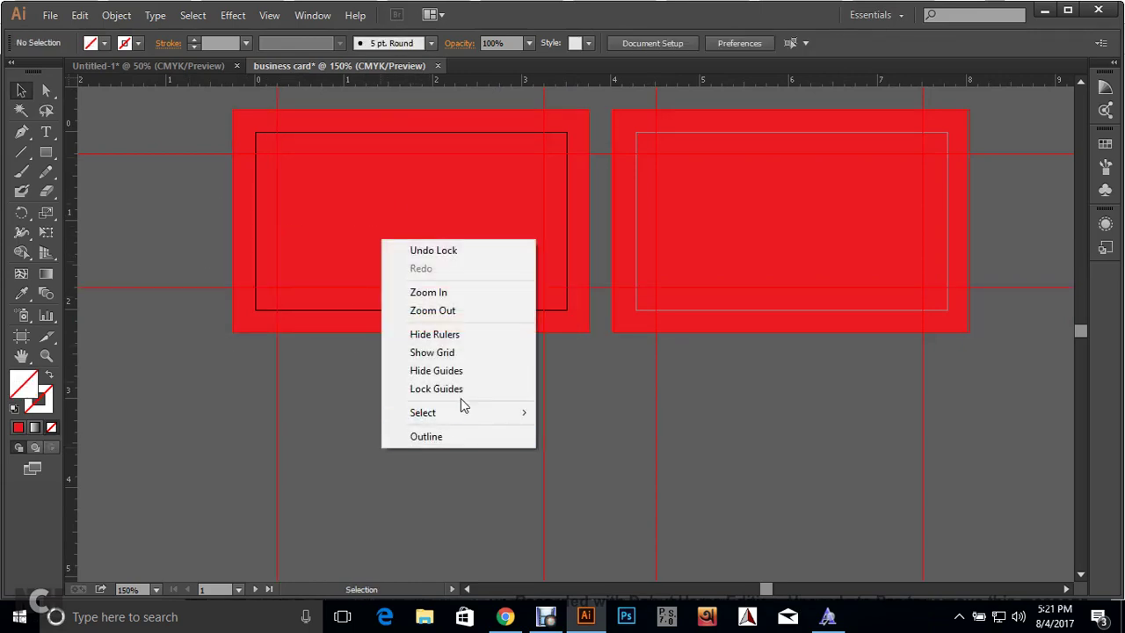
click(465, 389)
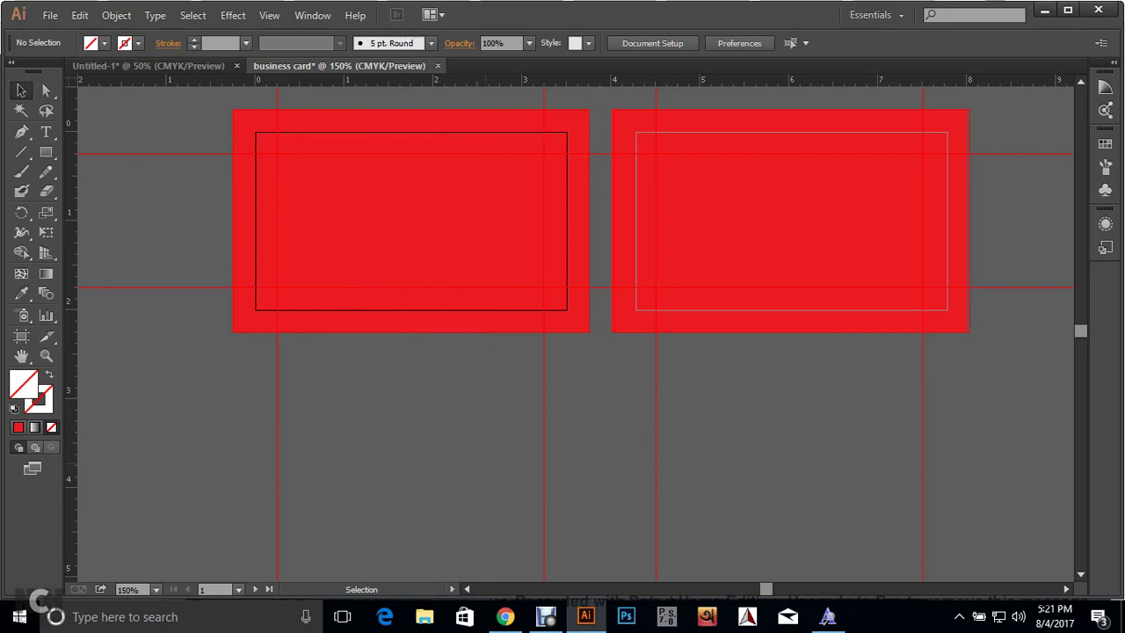
Unlock all locked objects, test-move the first card's red rectangle downward, undo that move, and deselect it.
scroll(576, 333, up, 1)
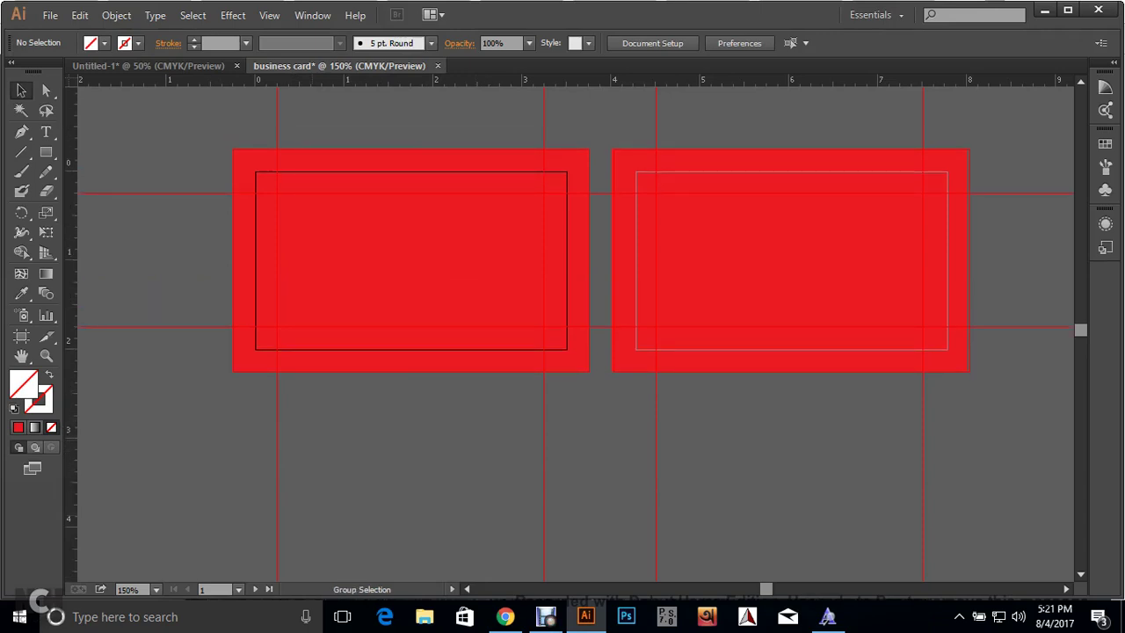
key(ctrl+alt+2)
click(411, 439)
drag(410, 273, 410, 344)
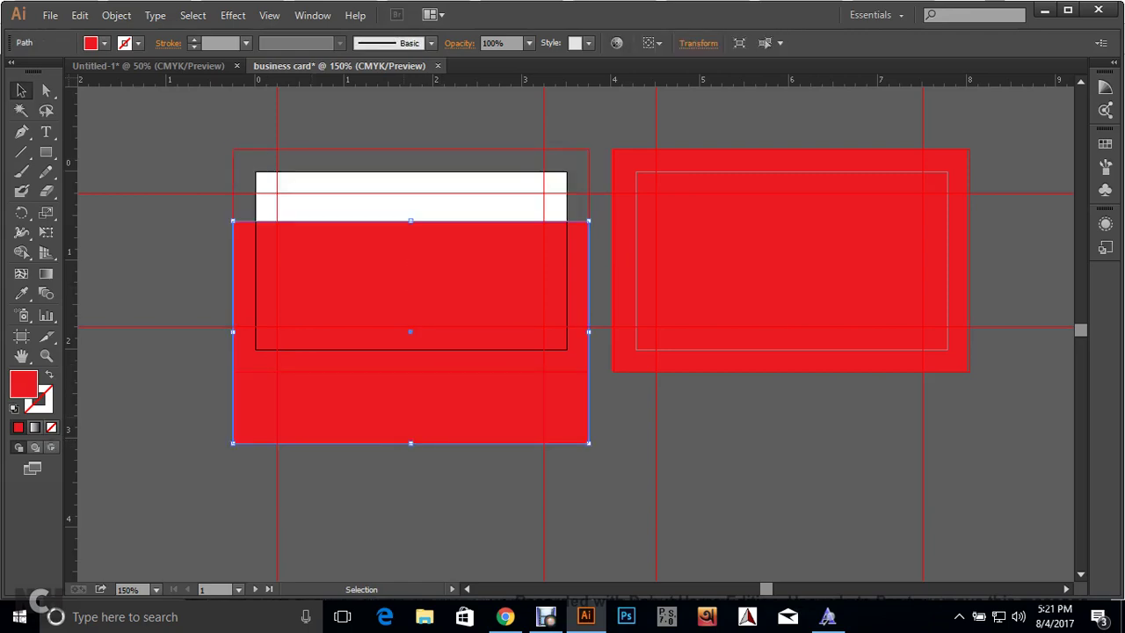
key(ctrl+z)
key(ctrl+shift+a)
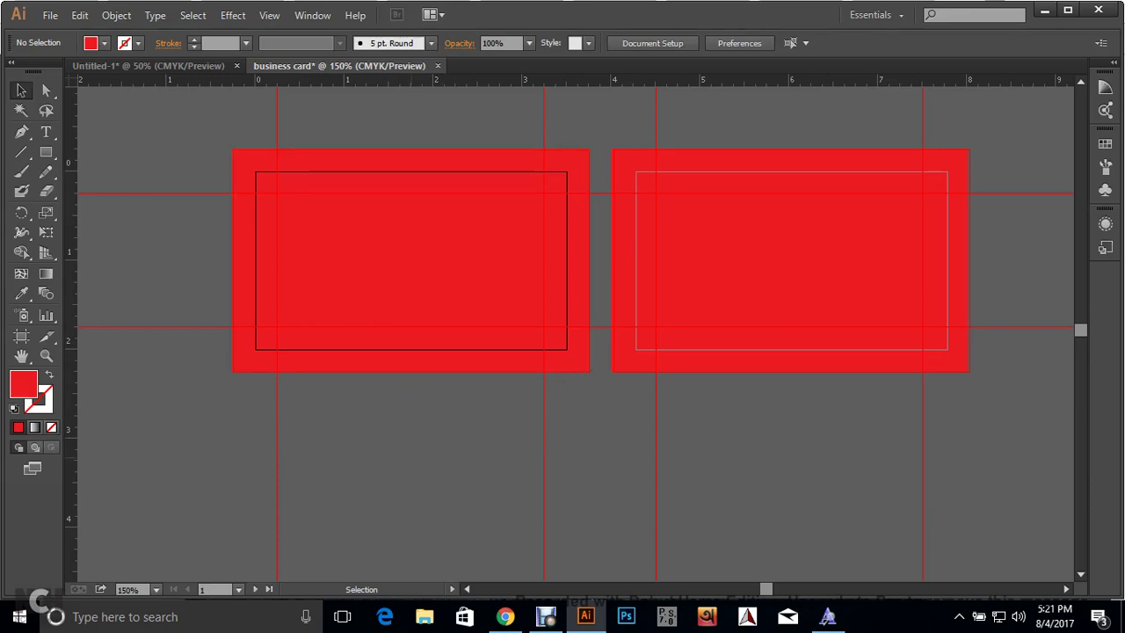
Add the sample text "xcXSccc" to the first card and move it slightly down and right.
click(347, 346)
scroll(346, 346, up, 2)
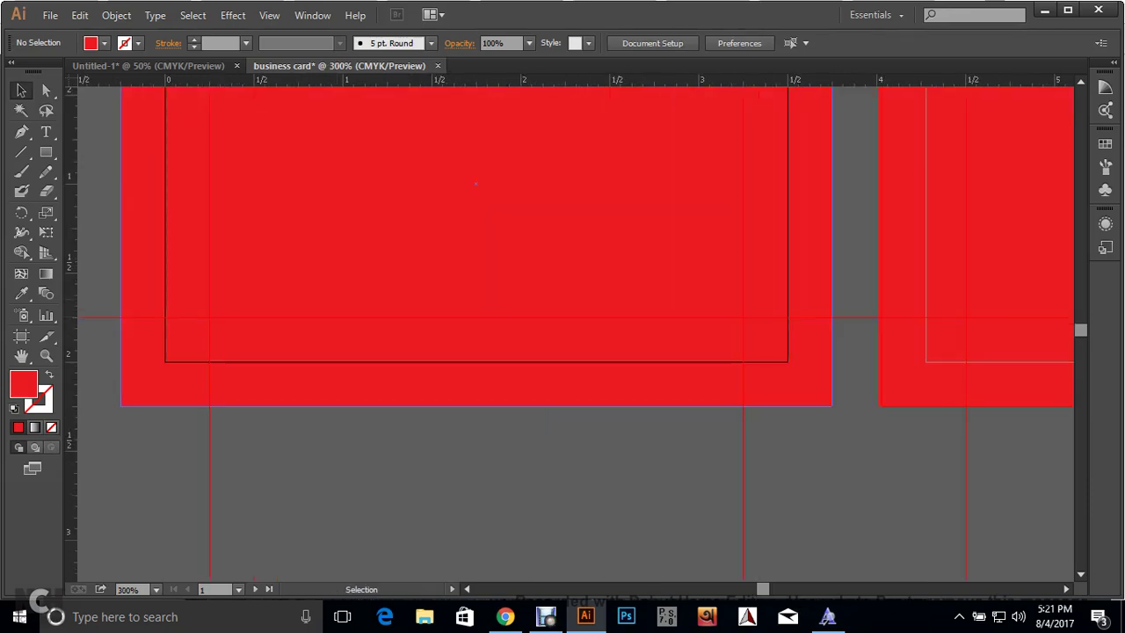
click(45, 132)
click(330, 211)
text(xc)
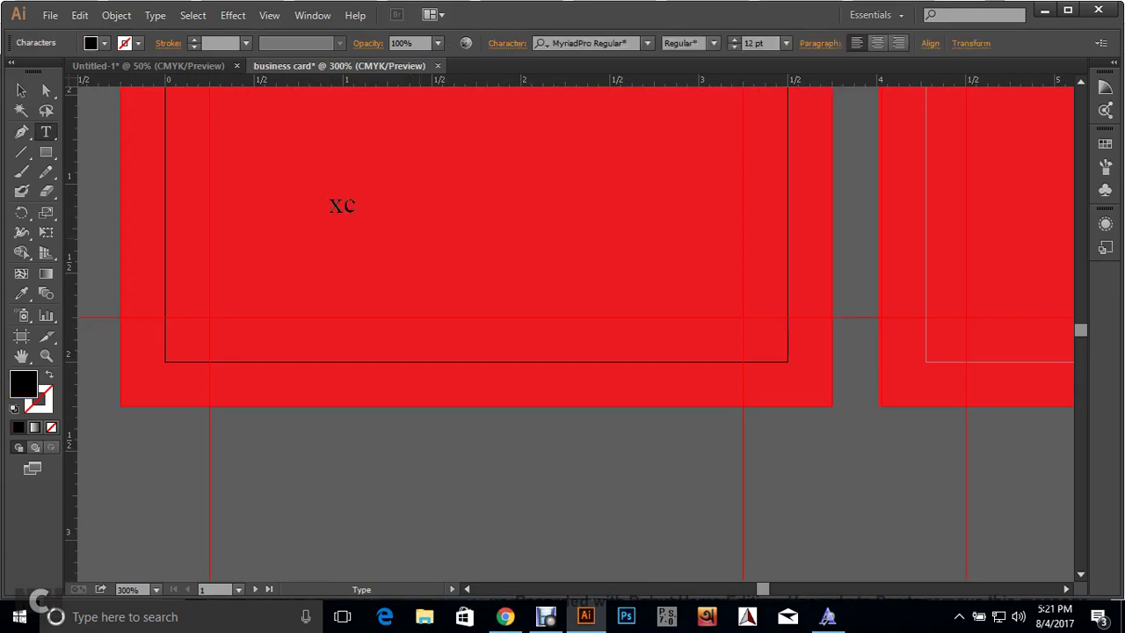
text(XSccc)
click(21, 91)
drag(380, 204, 398, 246)
Try moving the first card's red rectangle down and right off its bleed area, and undo the move.
drag(360, 264, 432, 395)
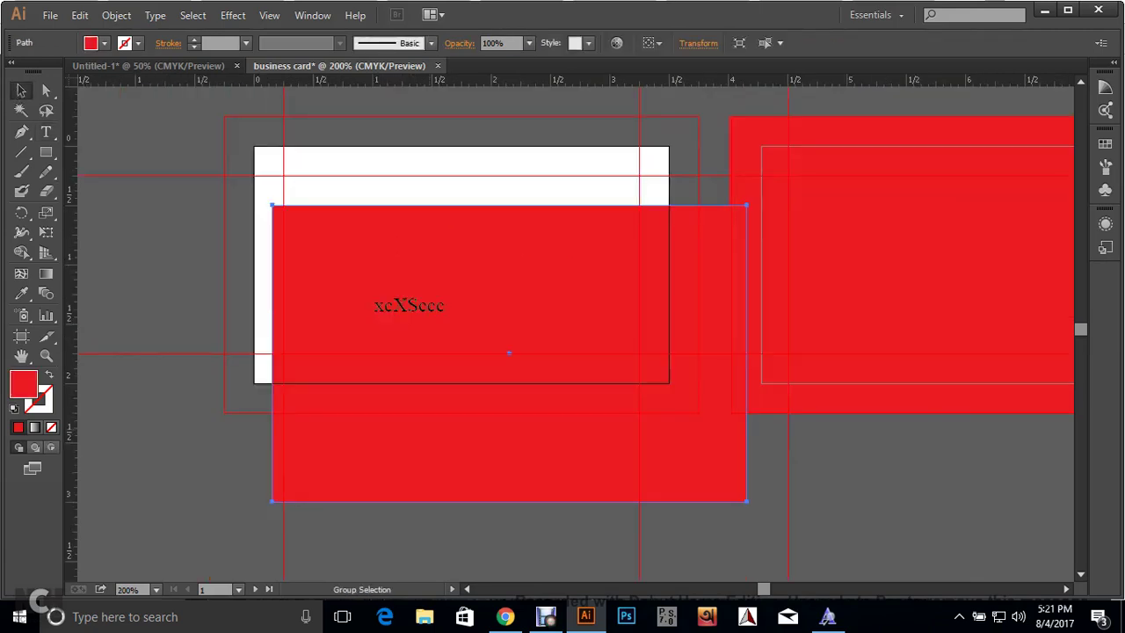
key(ctrl+minus)
key(ctrl+z)
Lock the first card's red rectangle and test its position by trying to drag it from several spots.
key(a)
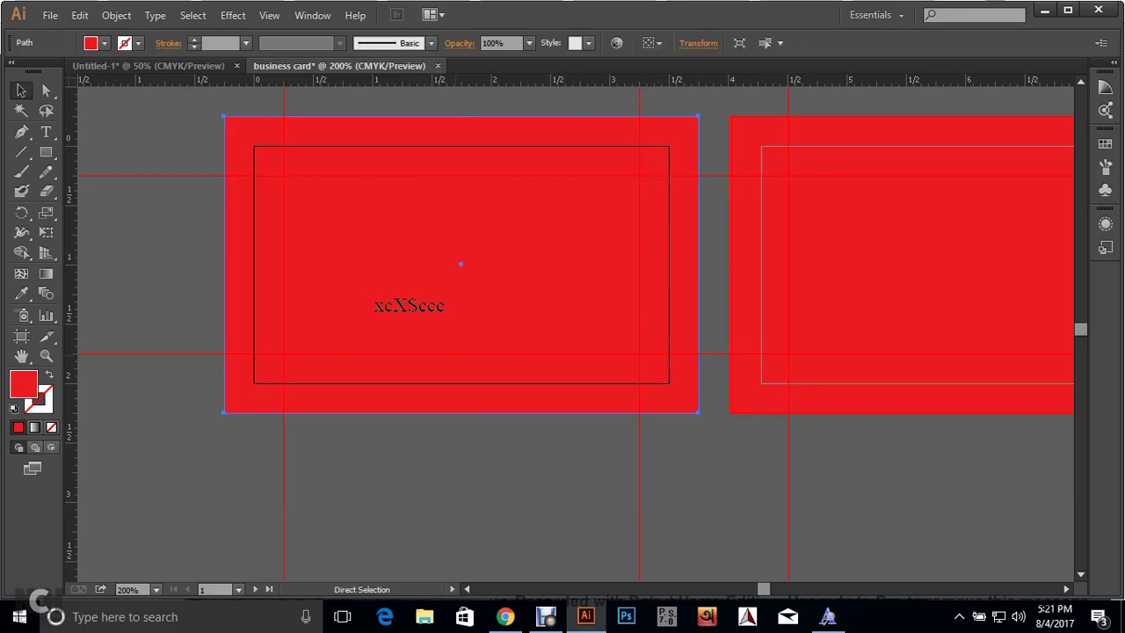
key(v)
scroll(403, 329, up, 1)
mouse_move(395, 294)
mouse_down()
mouse_move(397, 239)
mouse_move(424, 381)
mouse_up()
drag(279, 236, 437, 388)
click(519, 343)
drag(564, 251, 665, 381)
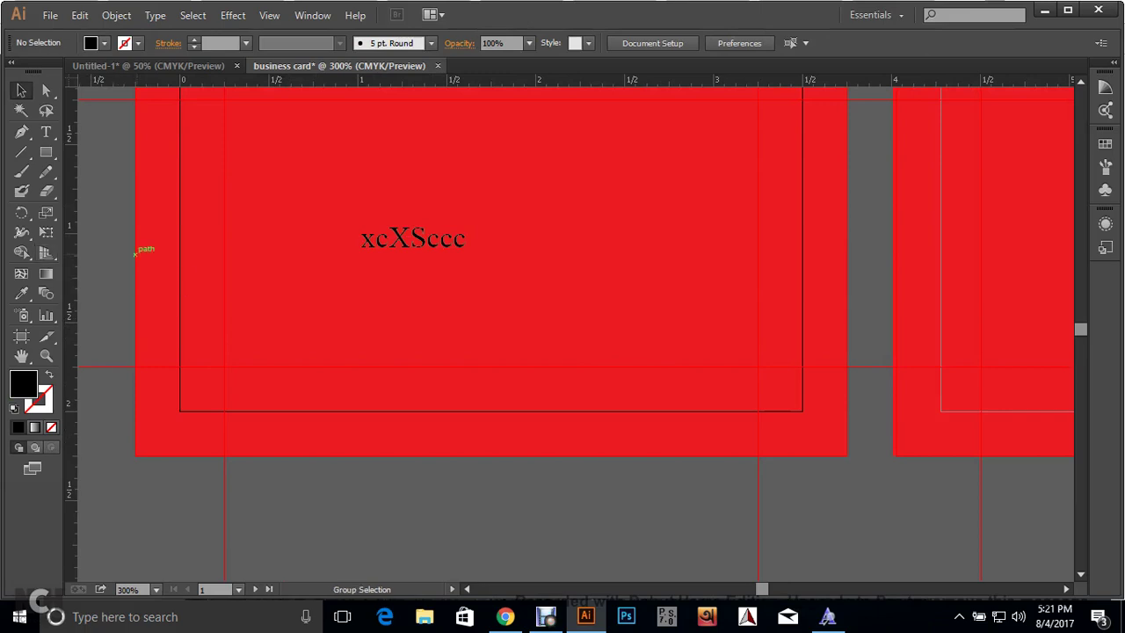
drag(396, 197, 470, 291)
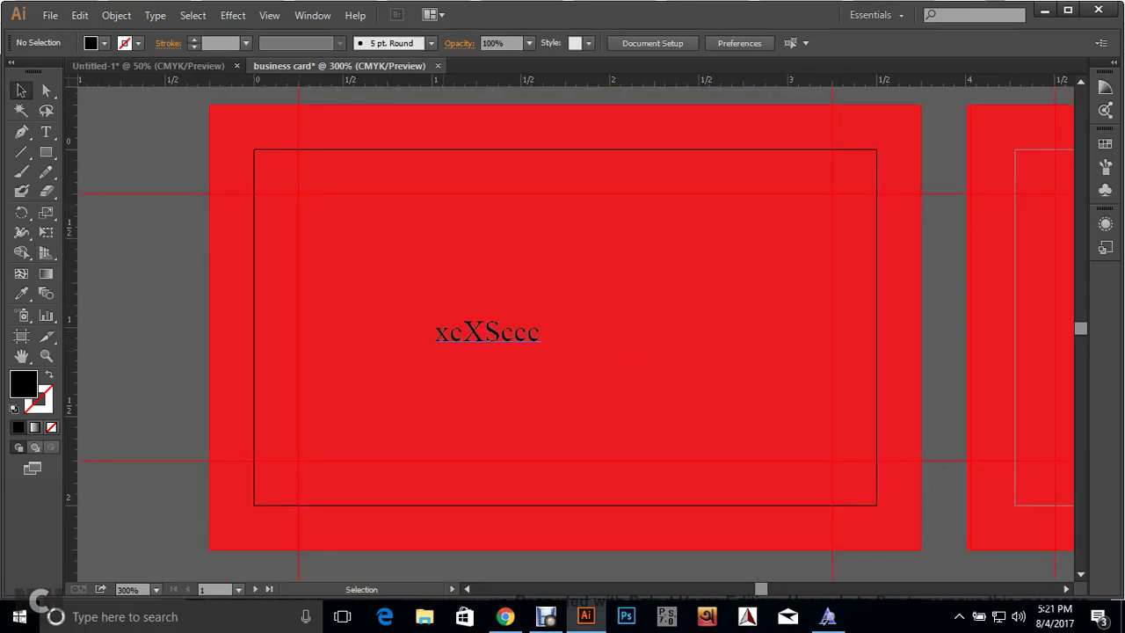
Move the sample text just inside the upper-left safe-margin guides of the first card and deselect it.
drag(463, 333, 346, 262)
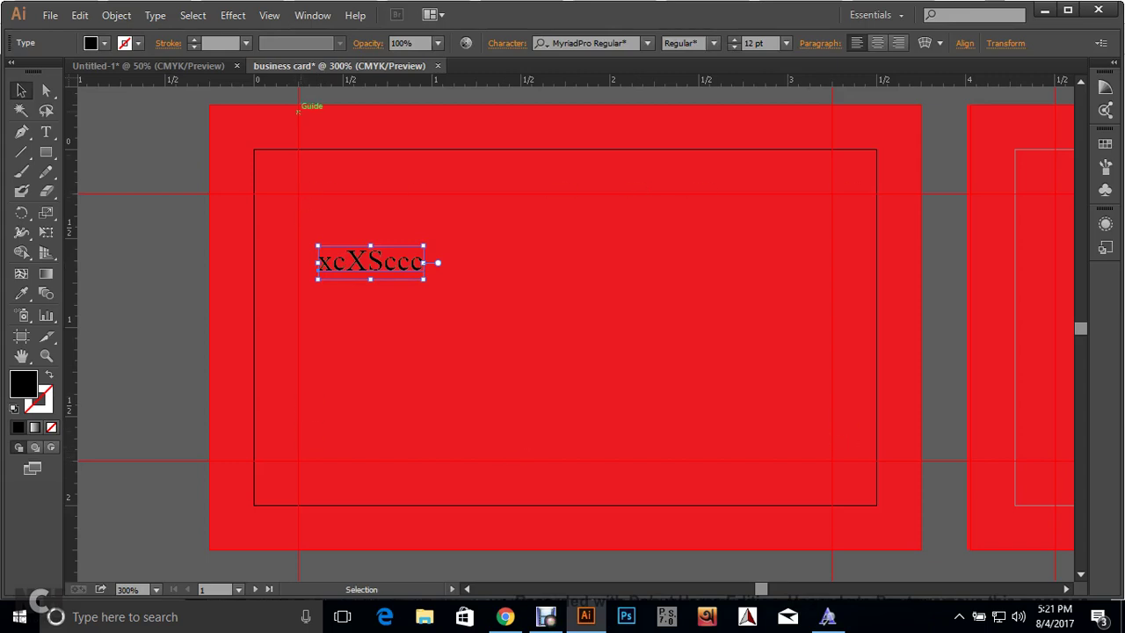
key(ctrl+minus)
key(ctrl+shift+a)
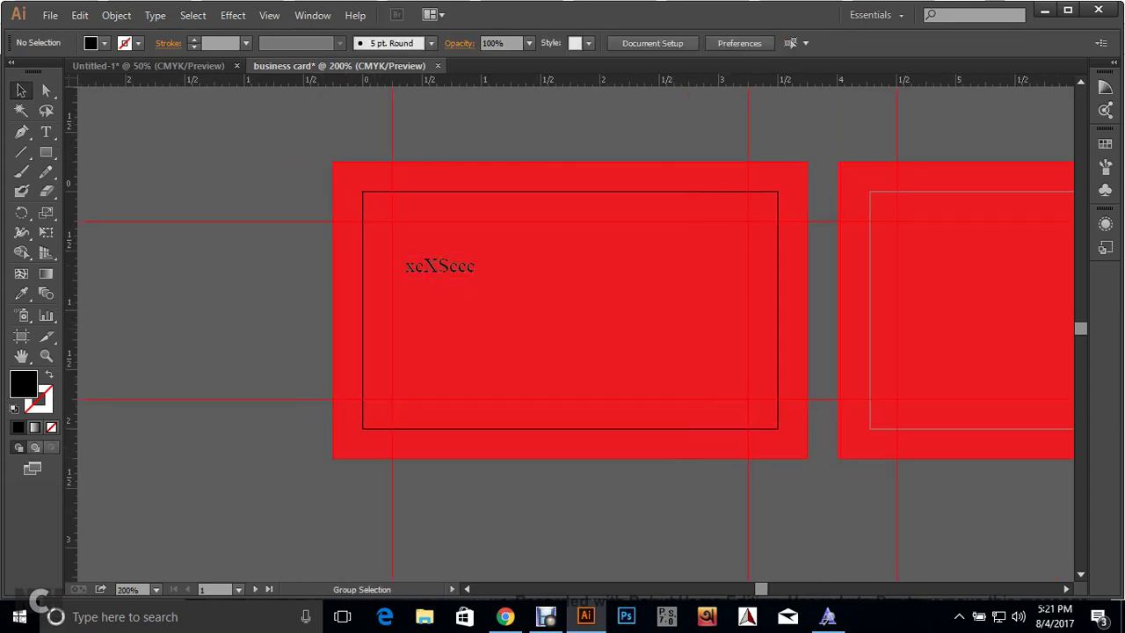
key(ctrl+plus)
key(ctrl+plus)
key(ctrl+plus)
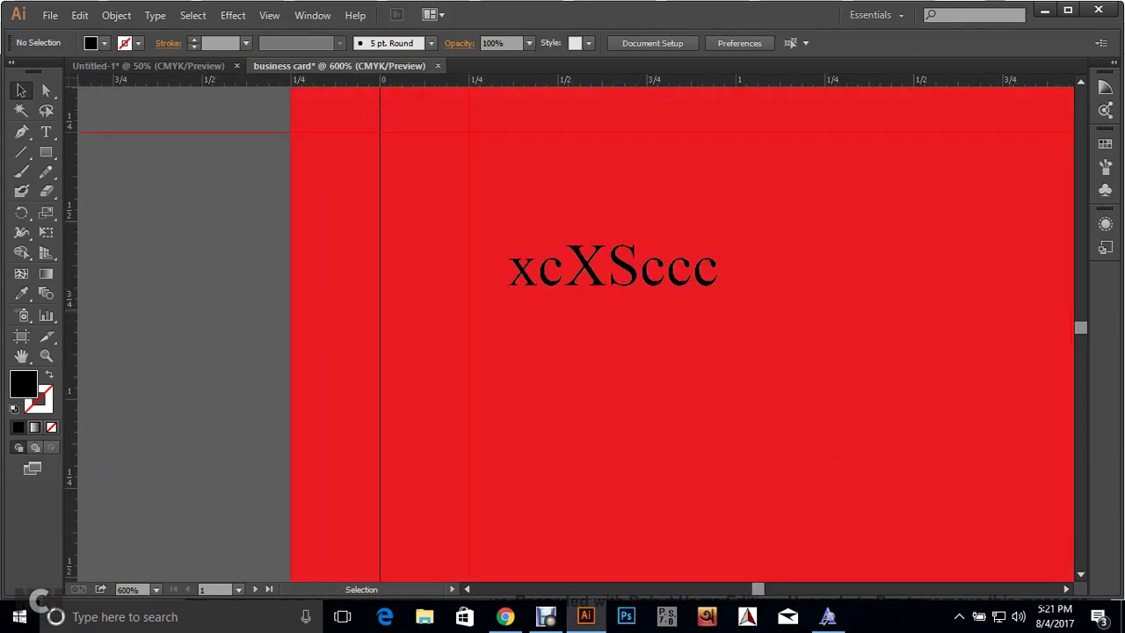
Save the document to the Desktop as an Adobe Illustrator file named "business card", in Illustrator CC (17.0) version.
click(50, 15)
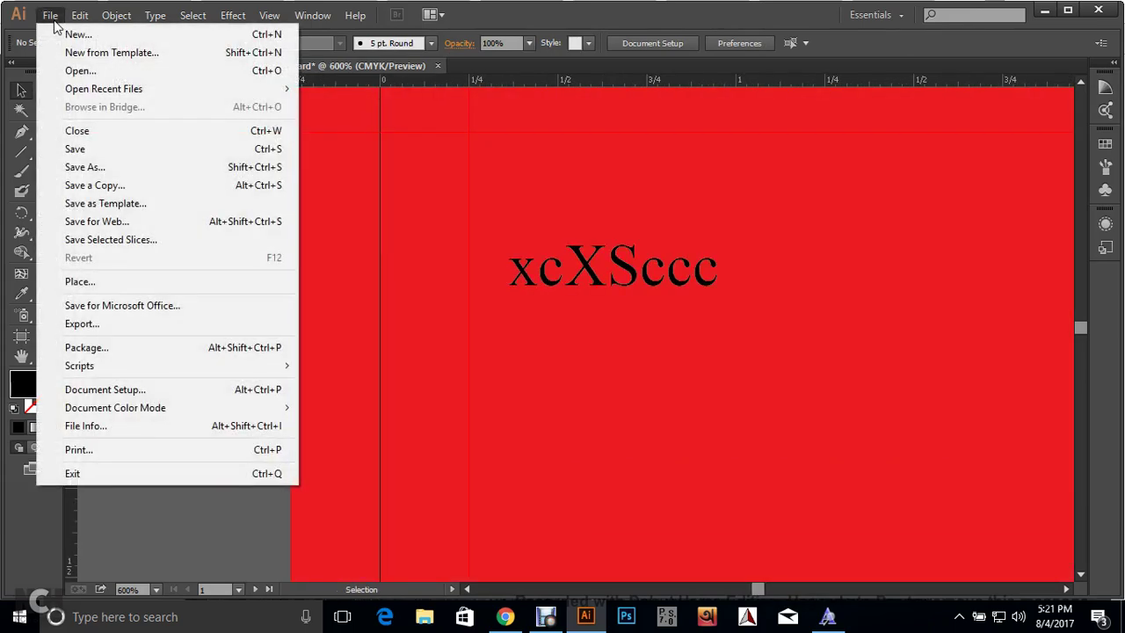
click(106, 166)
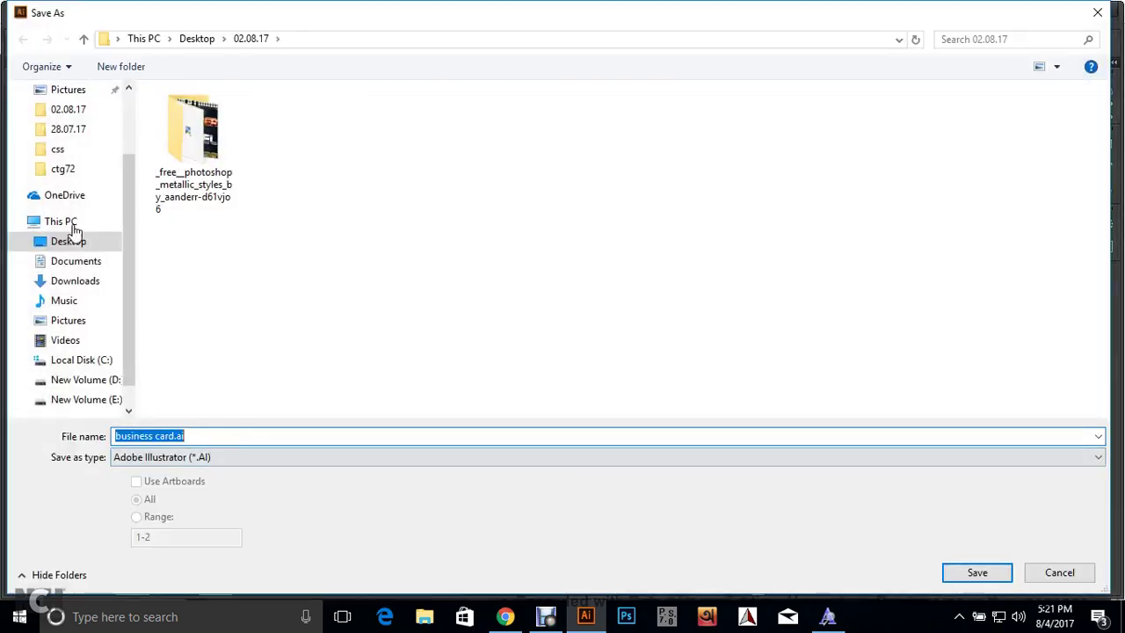
scroll(106, 123, up, 2)
click(88, 126)
click(263, 443)
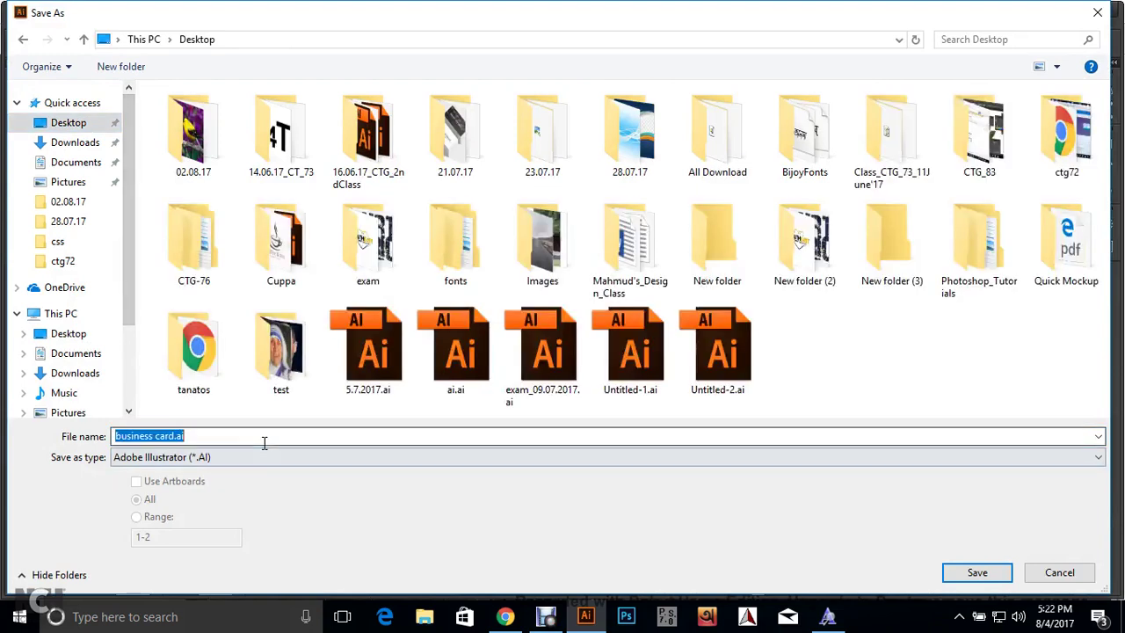
text(busines)
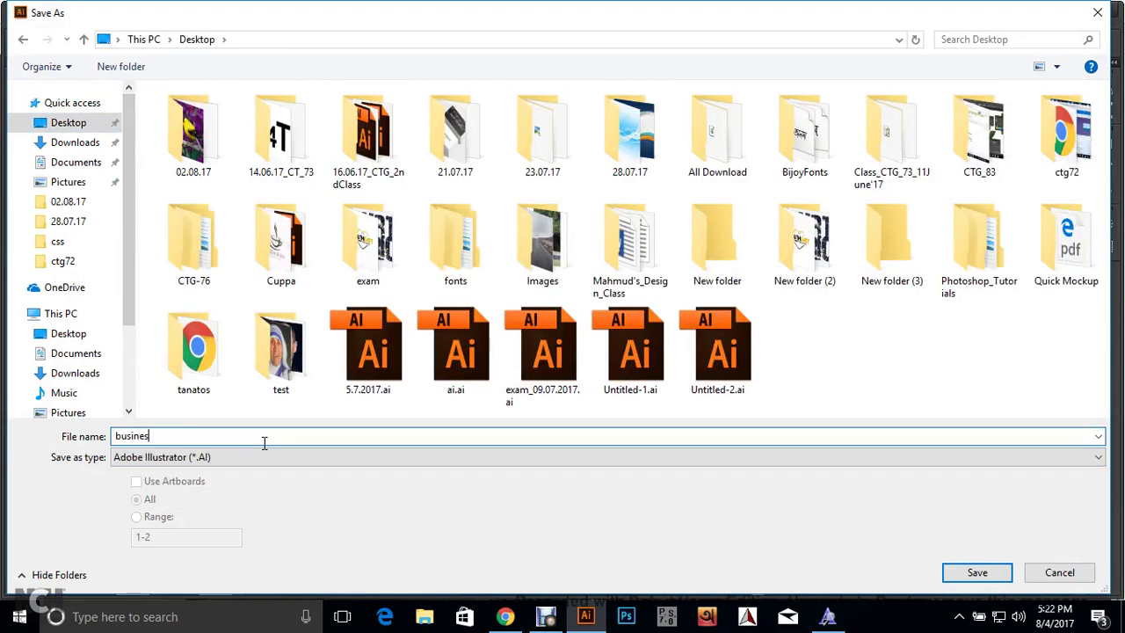
text(s card)
click(957, 573)
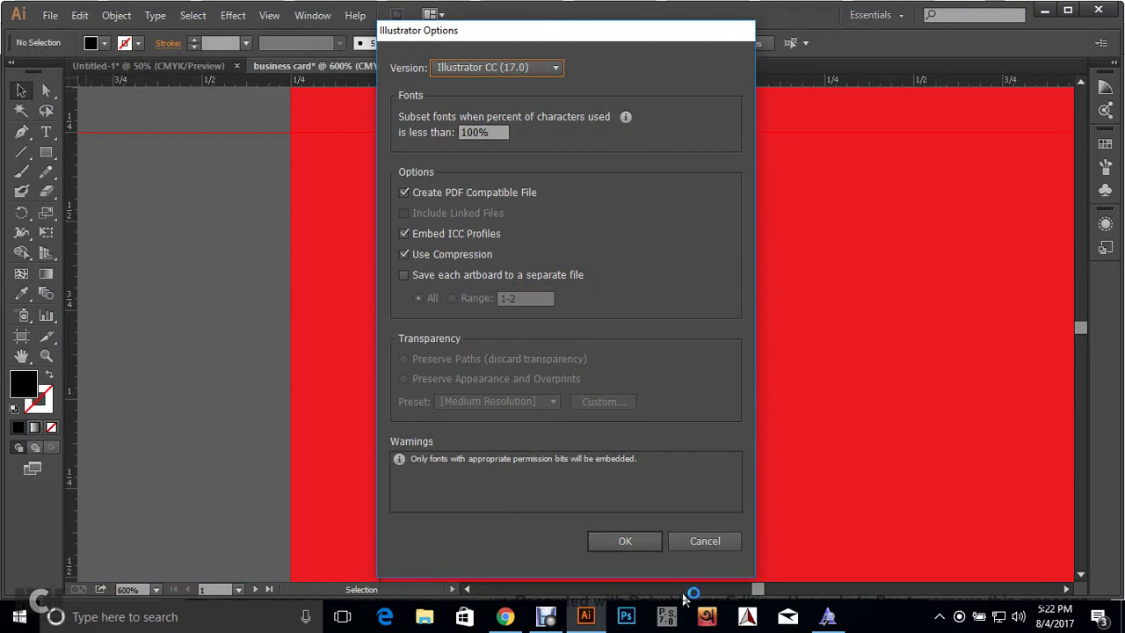
click(639, 539)
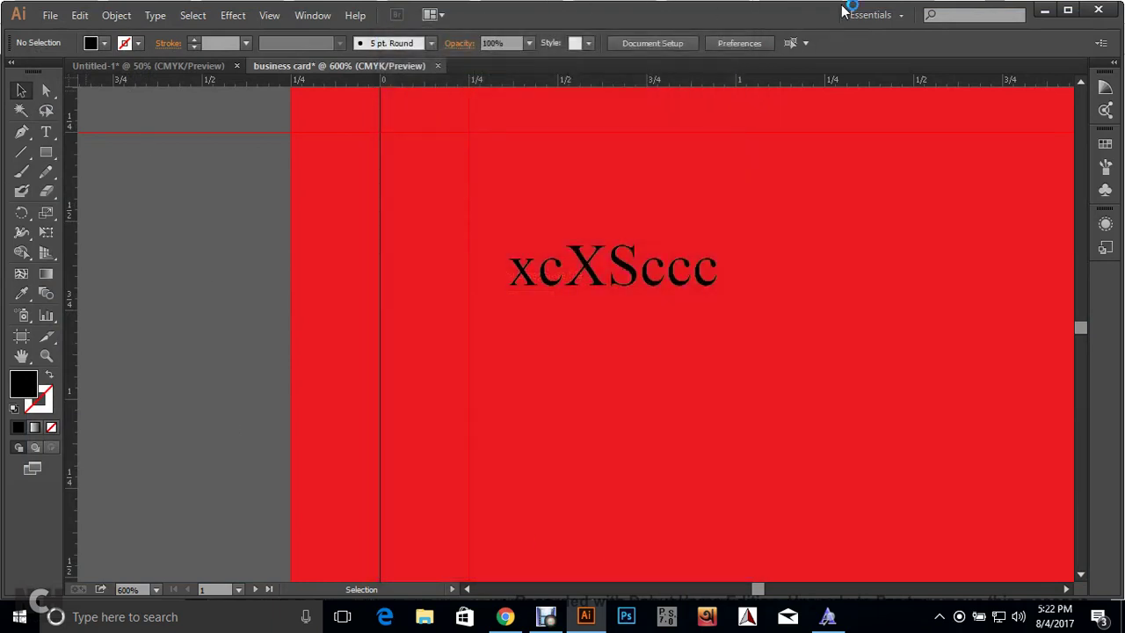
Reveal the desktop to check for the saved business card file, and return to Illustrator.
click(1039, 11)
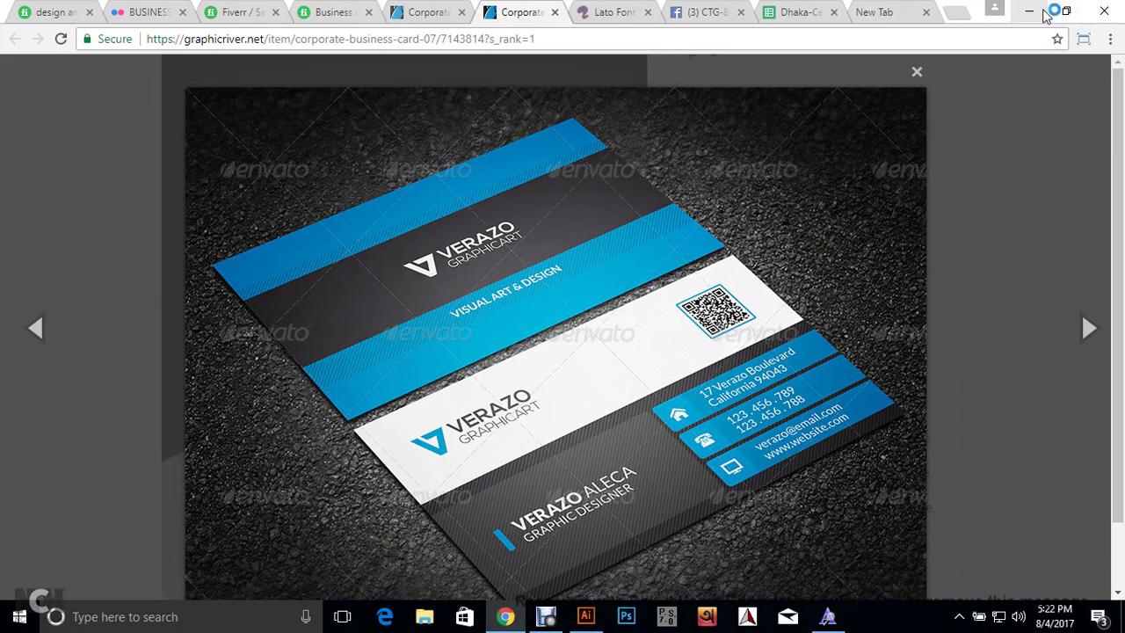
click(1044, 11)
click(879, 60)
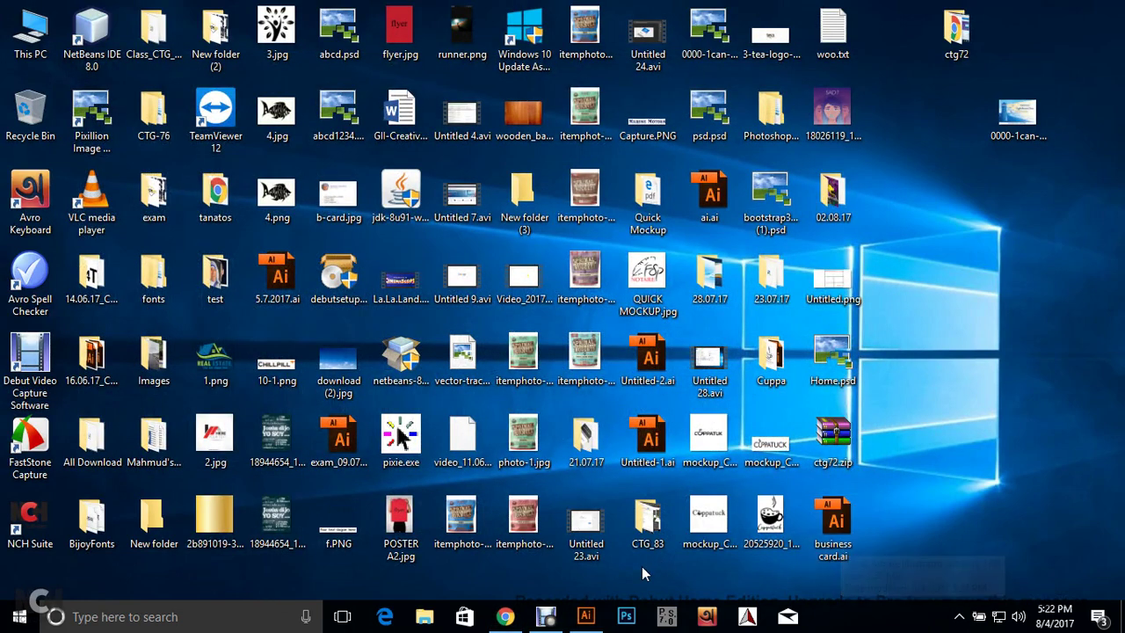
click(586, 616)
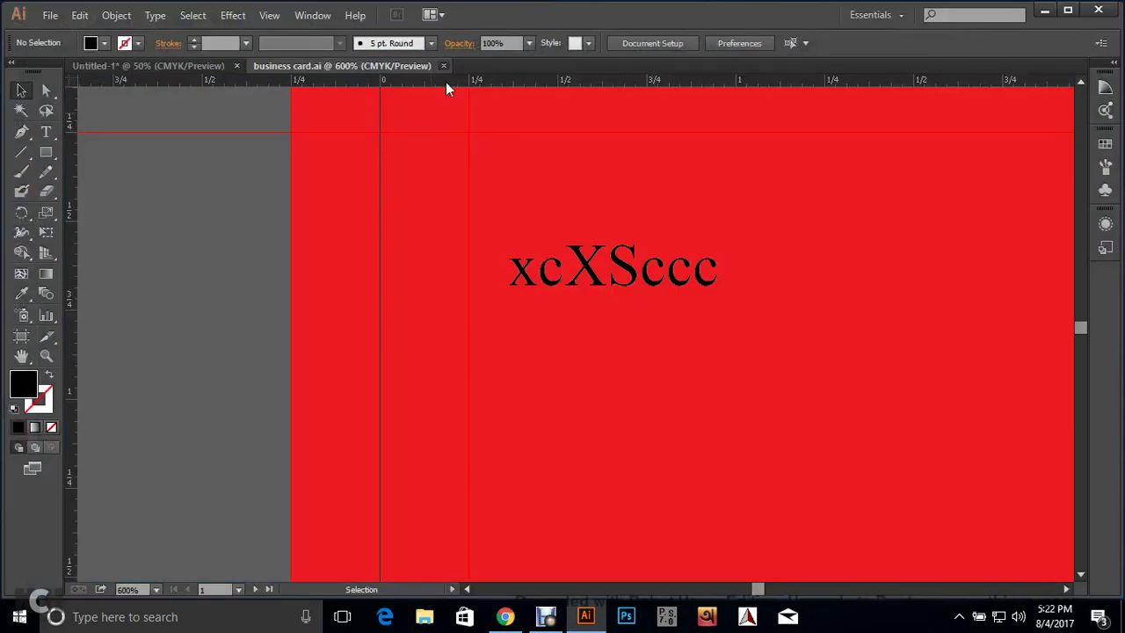
Close the business card document and close Untitled-1 without saving its changes.
key(ctrl+w)
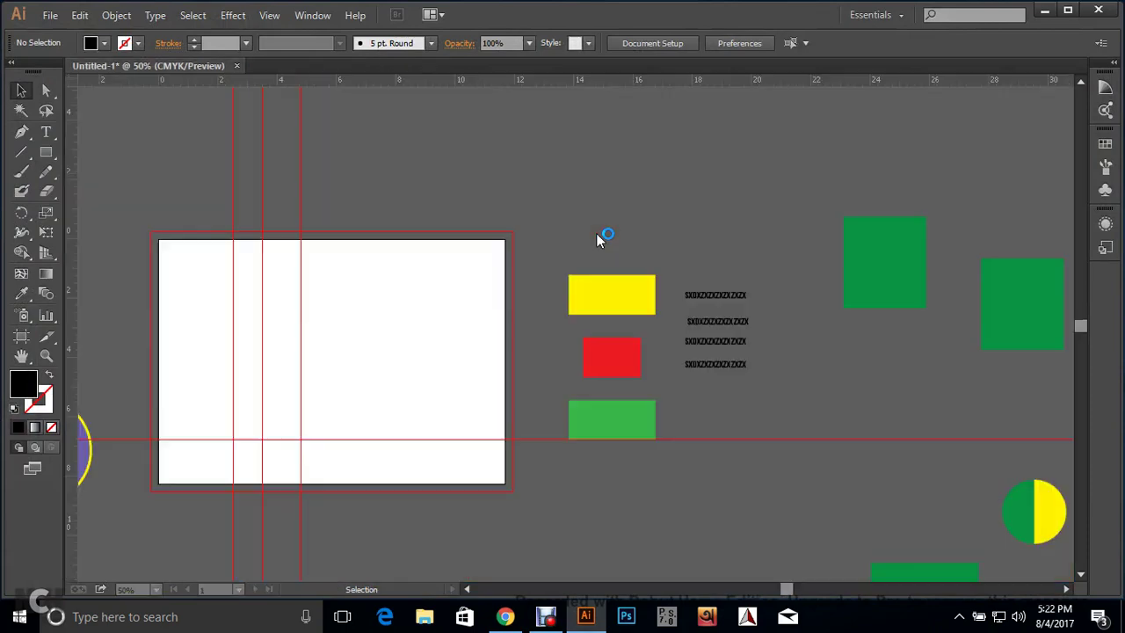
click(235, 66)
click(720, 326)
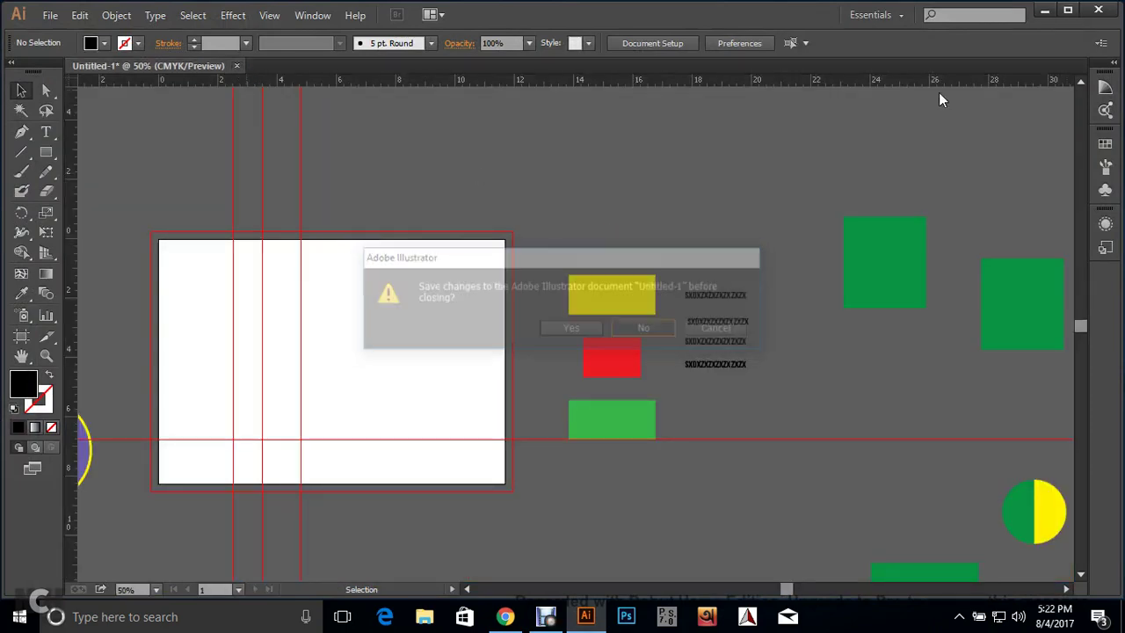
Reopen business card.ai from the desktop, accepting the substitute for the missing MyriadPro-Regular font.
click(1043, 9)
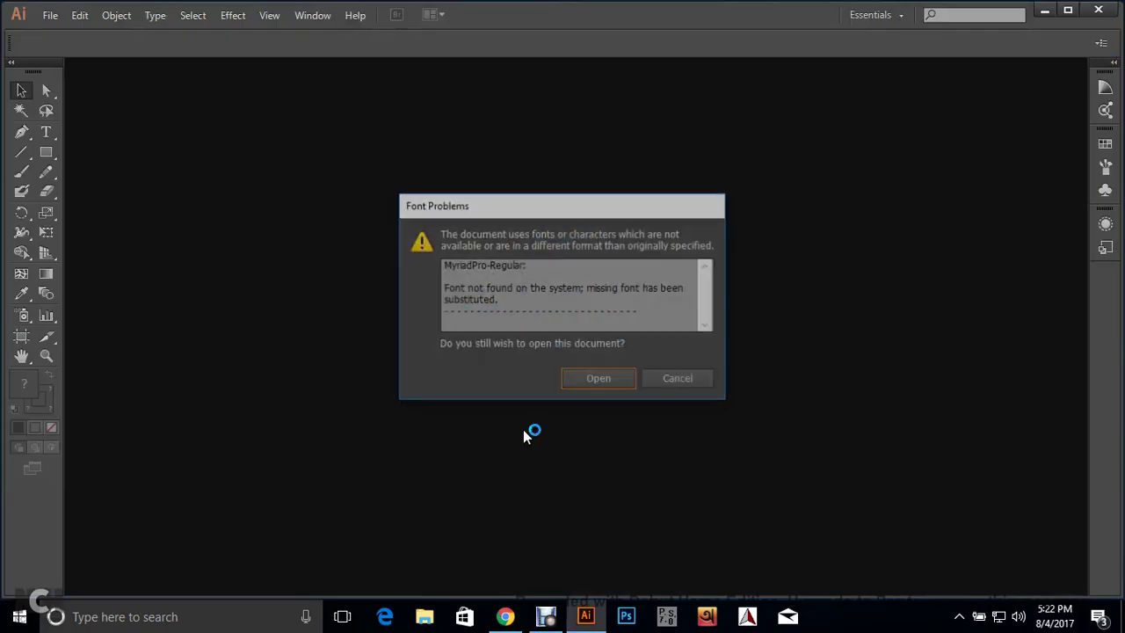
click(580, 383)
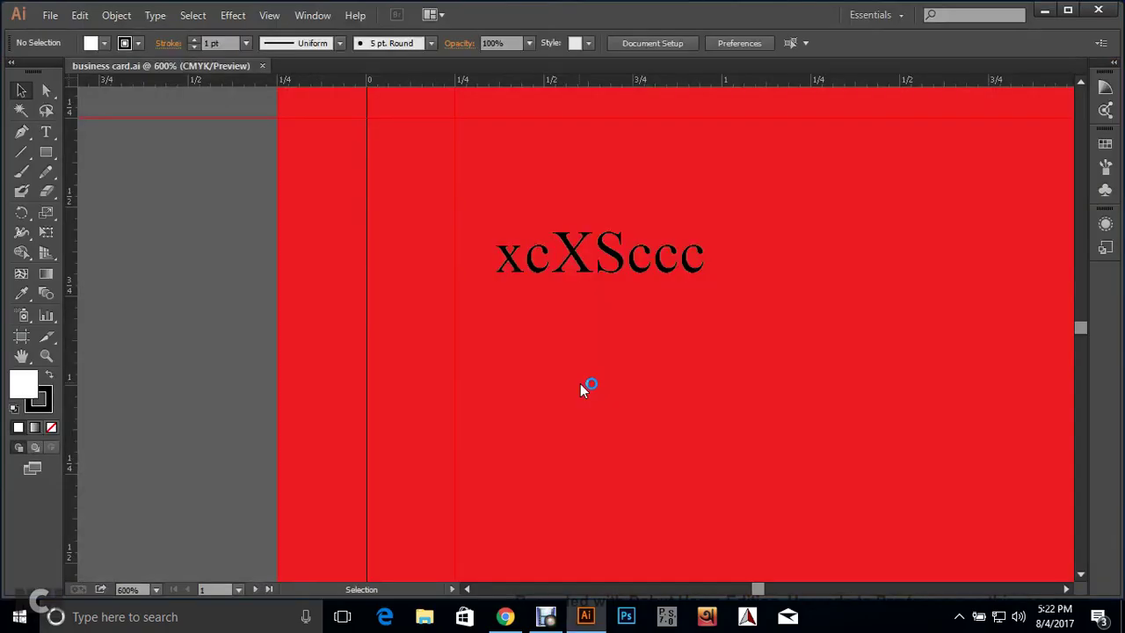
scroll(633, 422, down, 4)
drag(633, 422, 509, 366)
scroll(791, 428, up, 1)
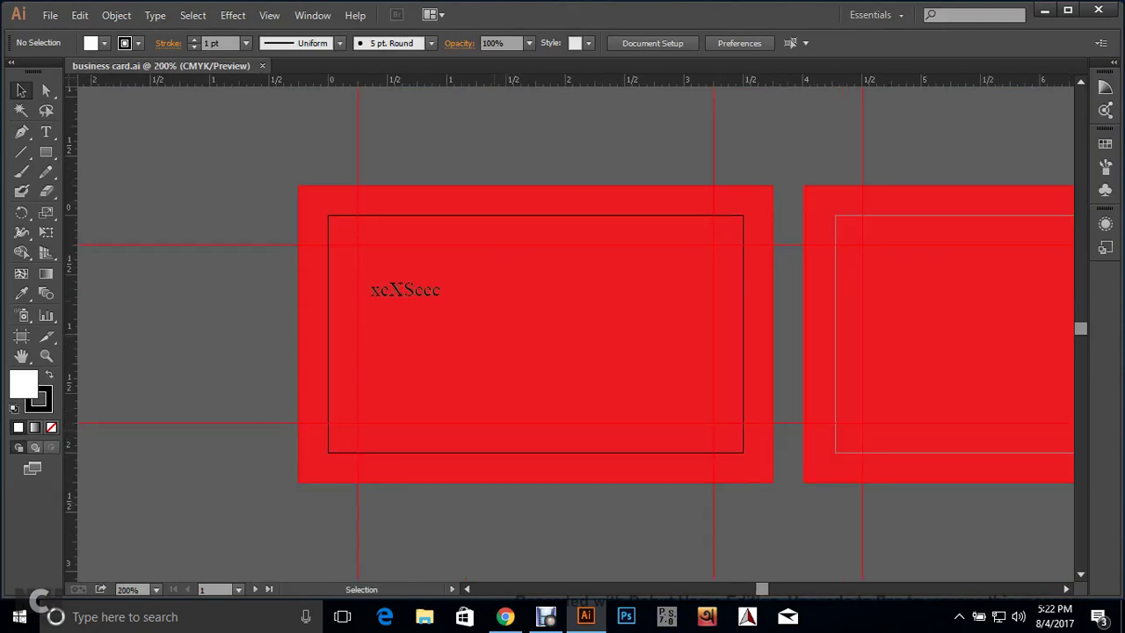
Place three copies of the sample text around the first card, with the upper-right copy tilted slightly clockwise.
click(404, 290)
drag(404, 290, 660, 354)
drag(546, 346, 636, 392)
click(658, 450)
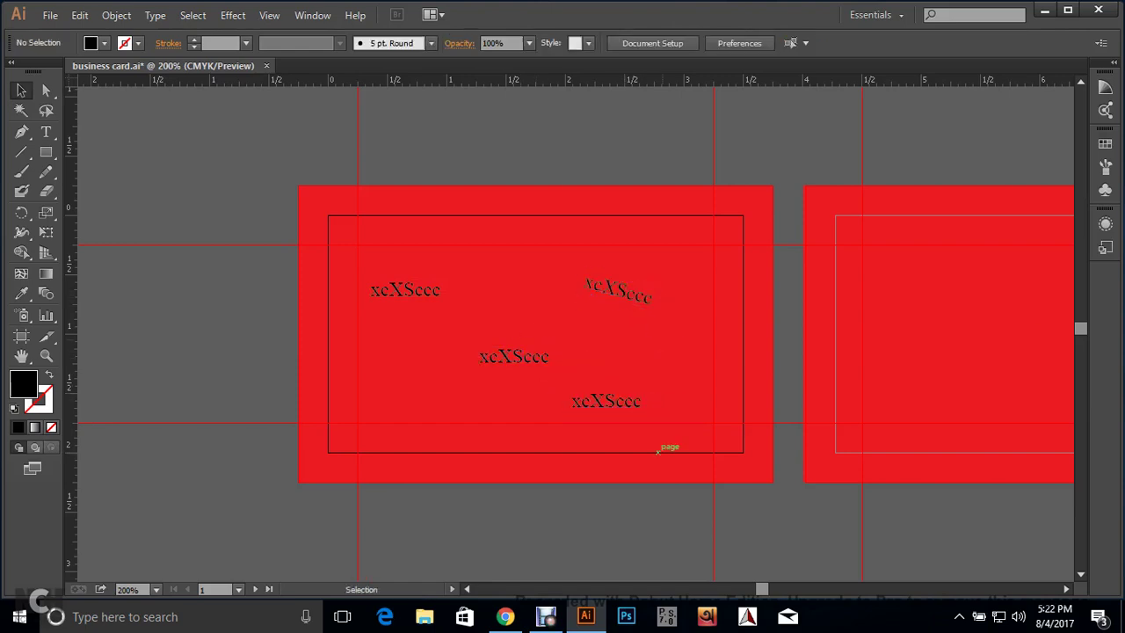
Fill all four sample texts on the first card with white and deselect them.
drag(685, 450, 367, 268)
click(103, 43)
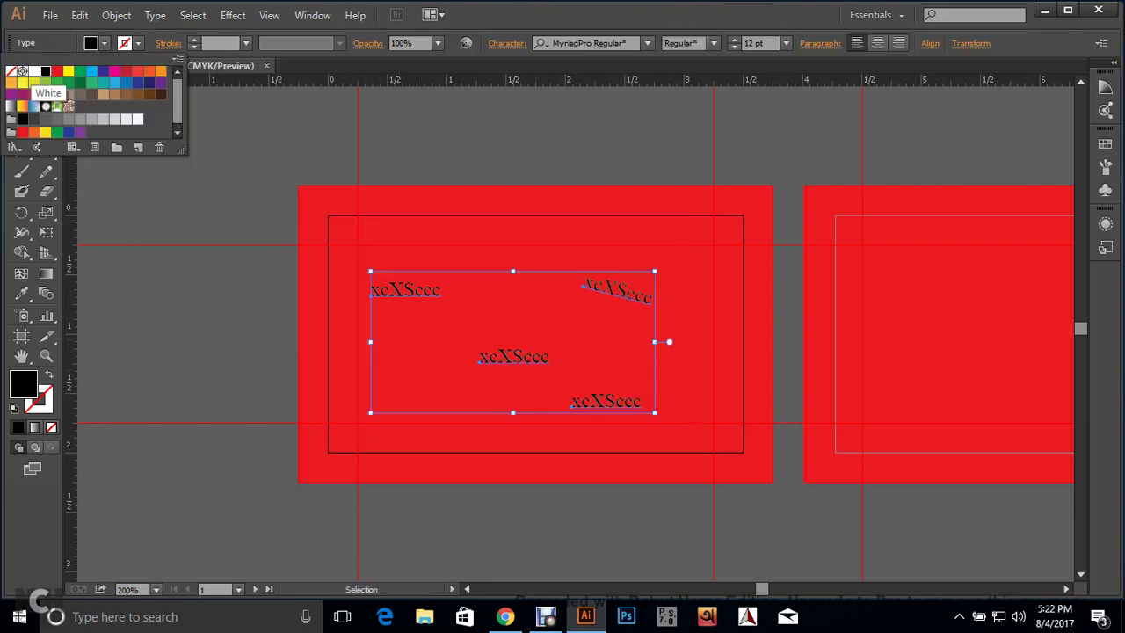
click(33, 74)
key(ctrl+shift+a)
Try a Save for Web JPEG export of the first artboard at 600 px width, and cancel it without saving.
click(50, 15)
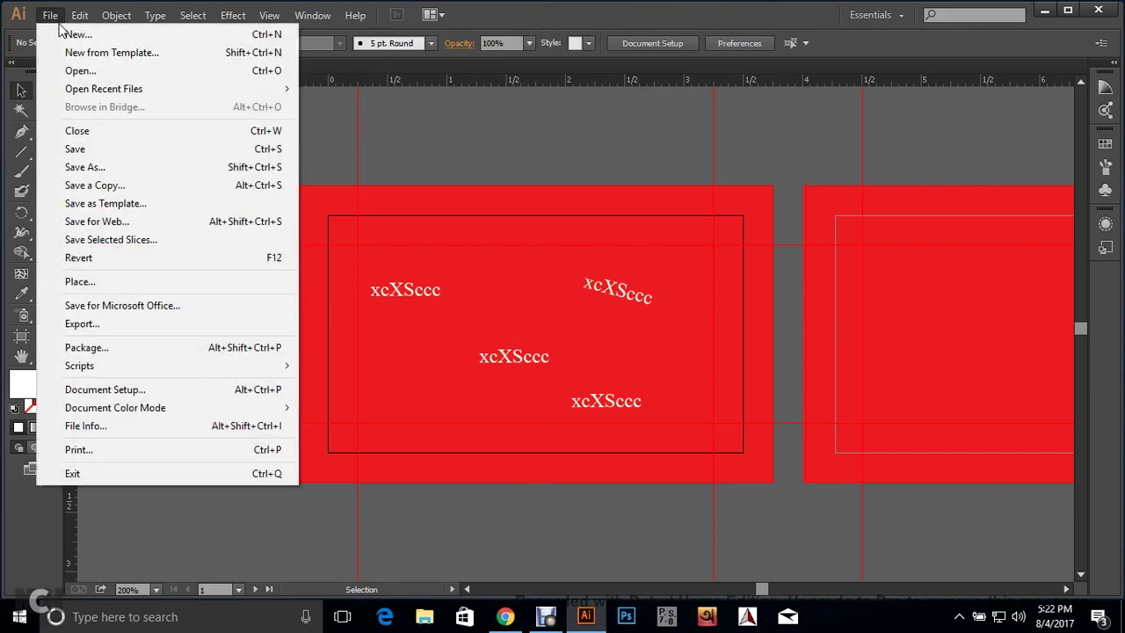
click(125, 225)
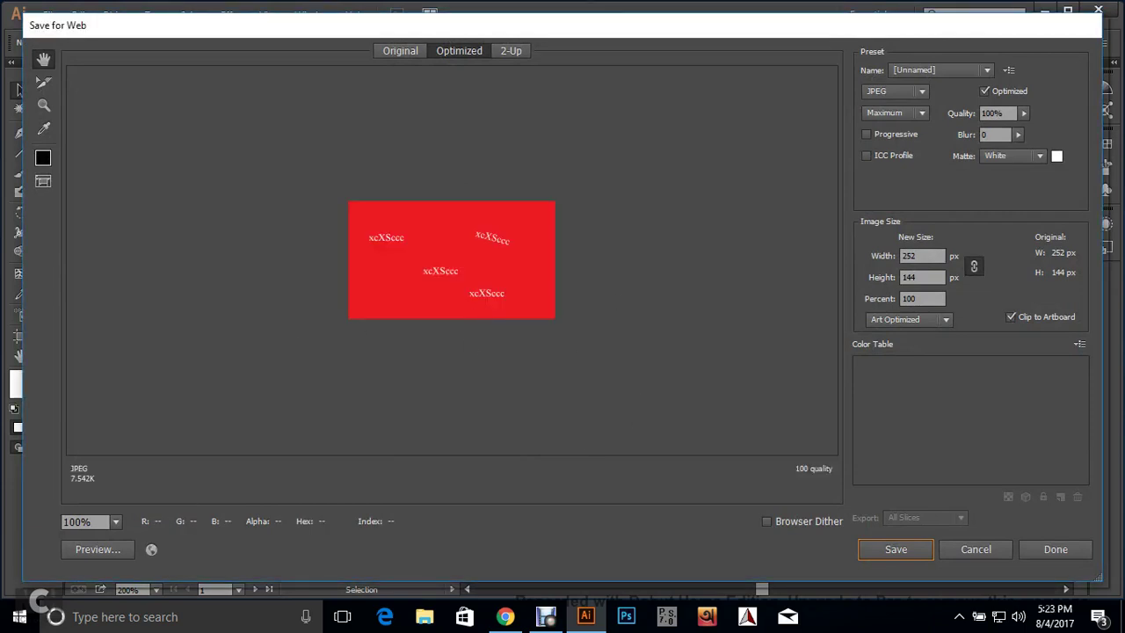
click(918, 256)
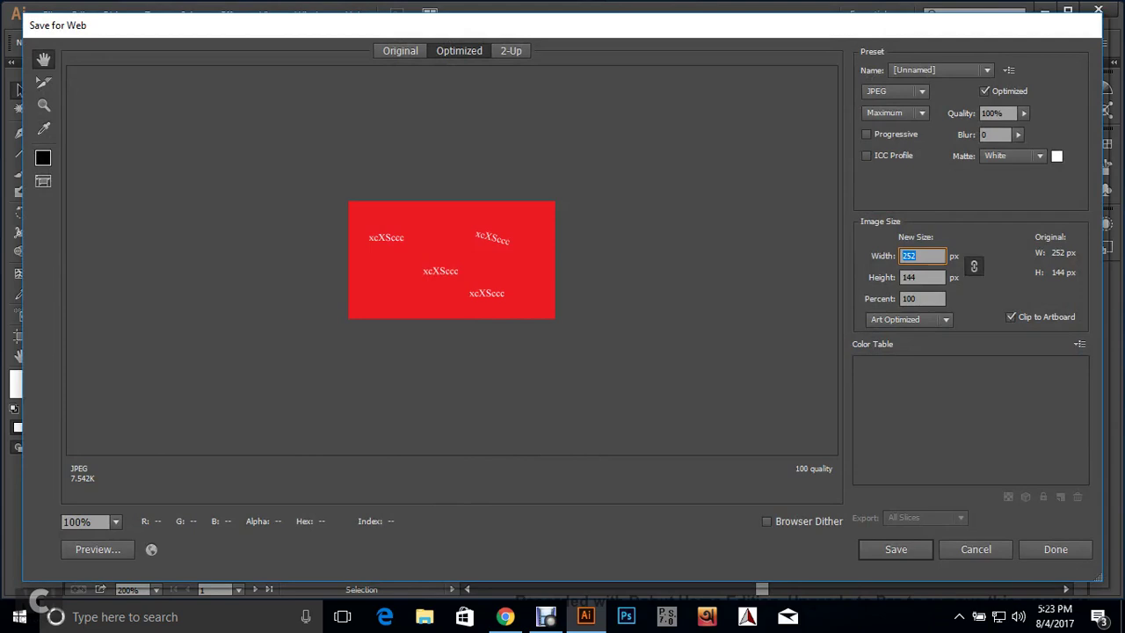
text(600)
key(Return)
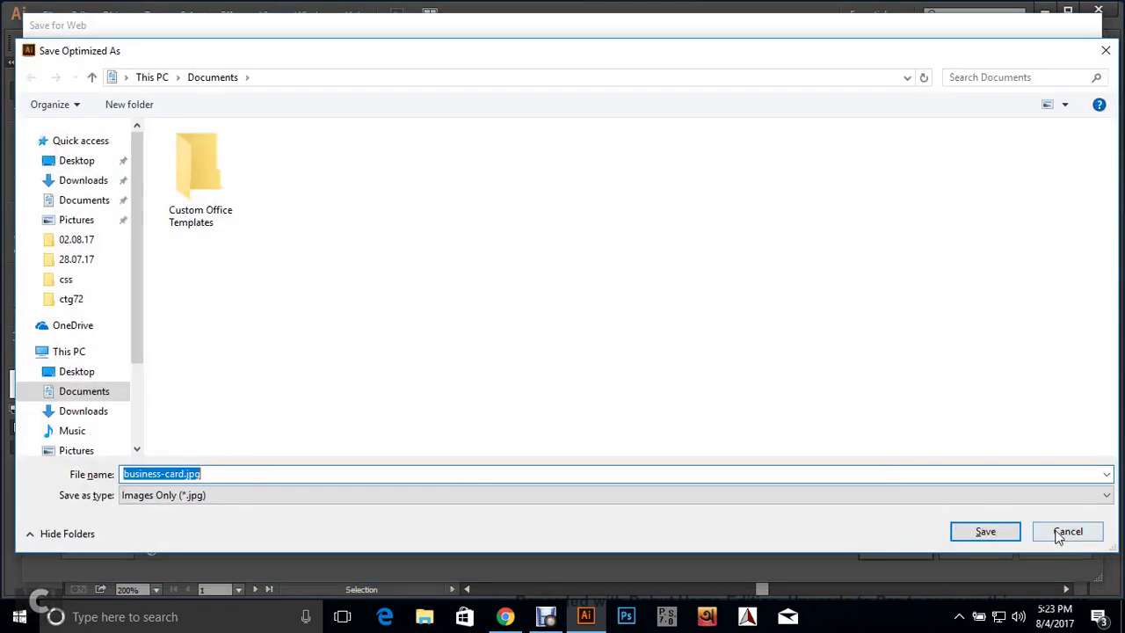
click(1067, 530)
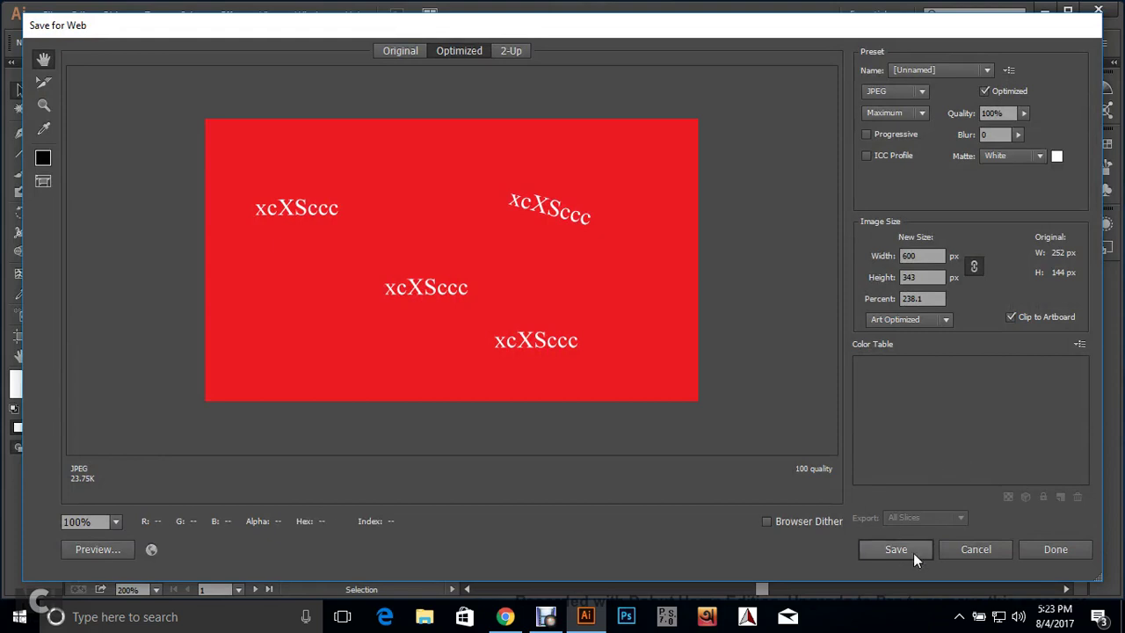
click(964, 547)
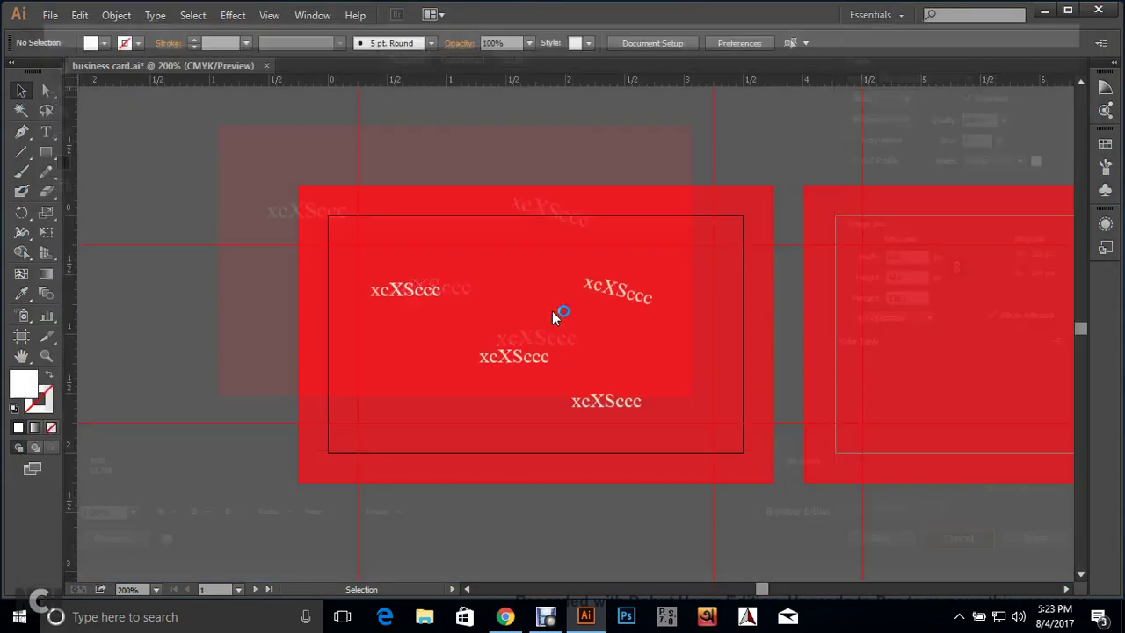
Make the second artboard active, preview its Save for Web export, cancel it, and deselect the rectangle.
click(947, 378)
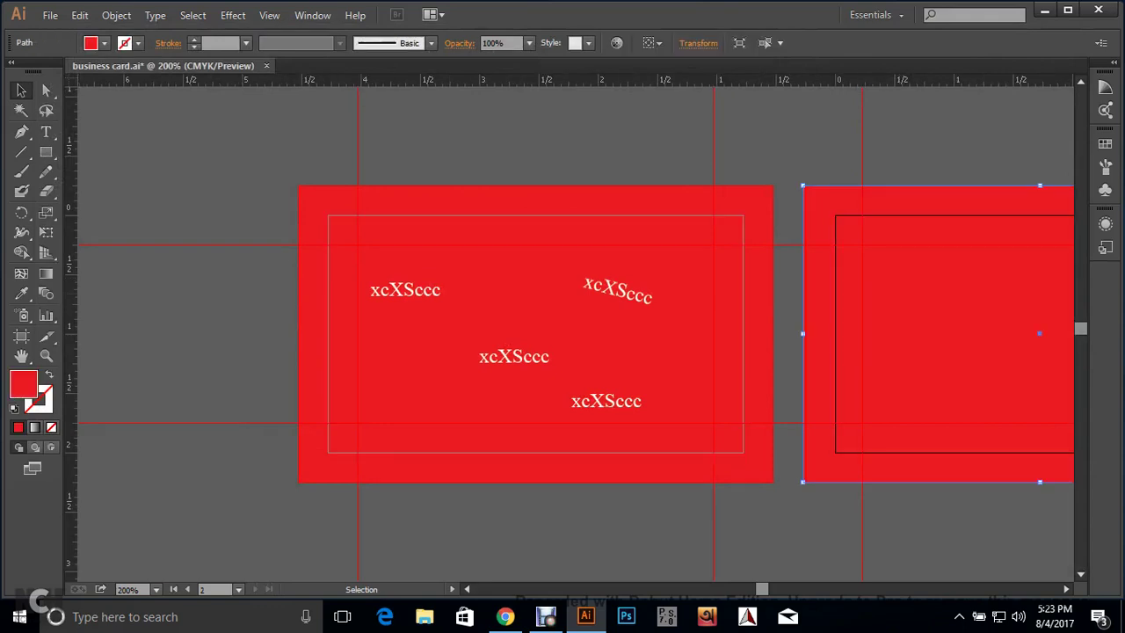
click(50, 15)
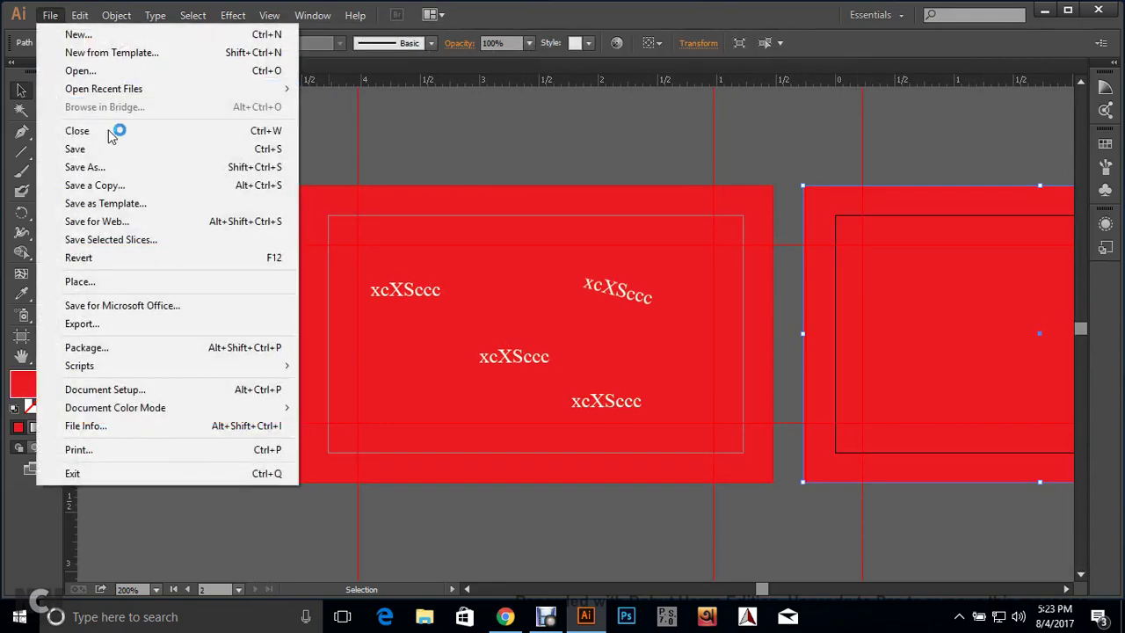
click(134, 225)
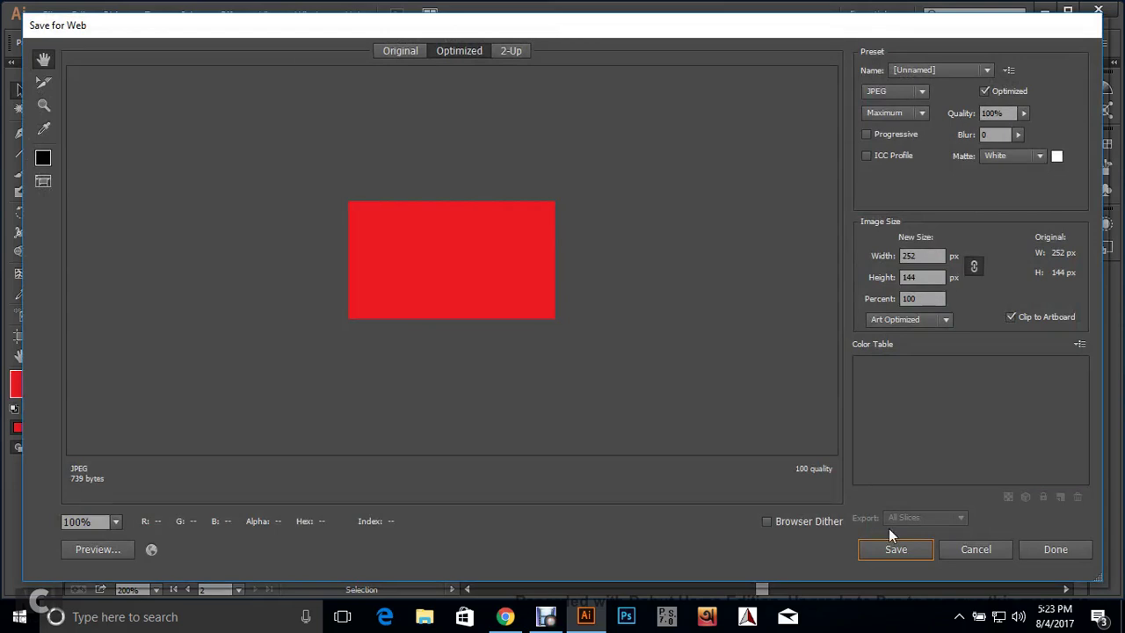
click(992, 555)
click(224, 435)
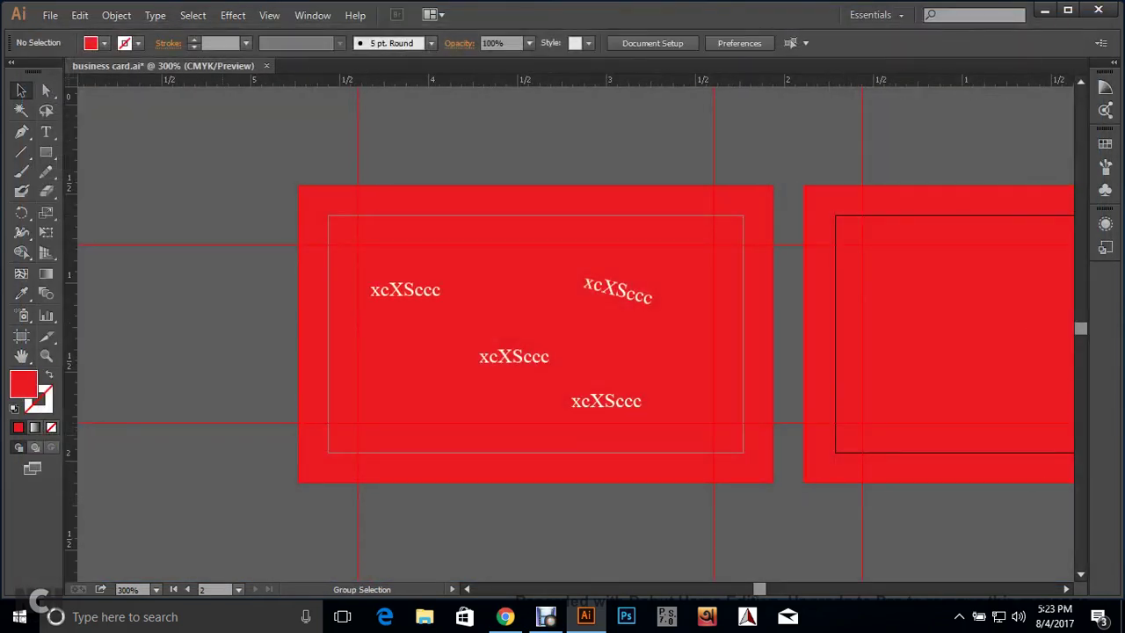
Move the leftmost sample text on the first card so it straddles the artboard's left edge, and deselect it.
scroll(224, 435, up, 2)
drag(224, 435, 180, 544)
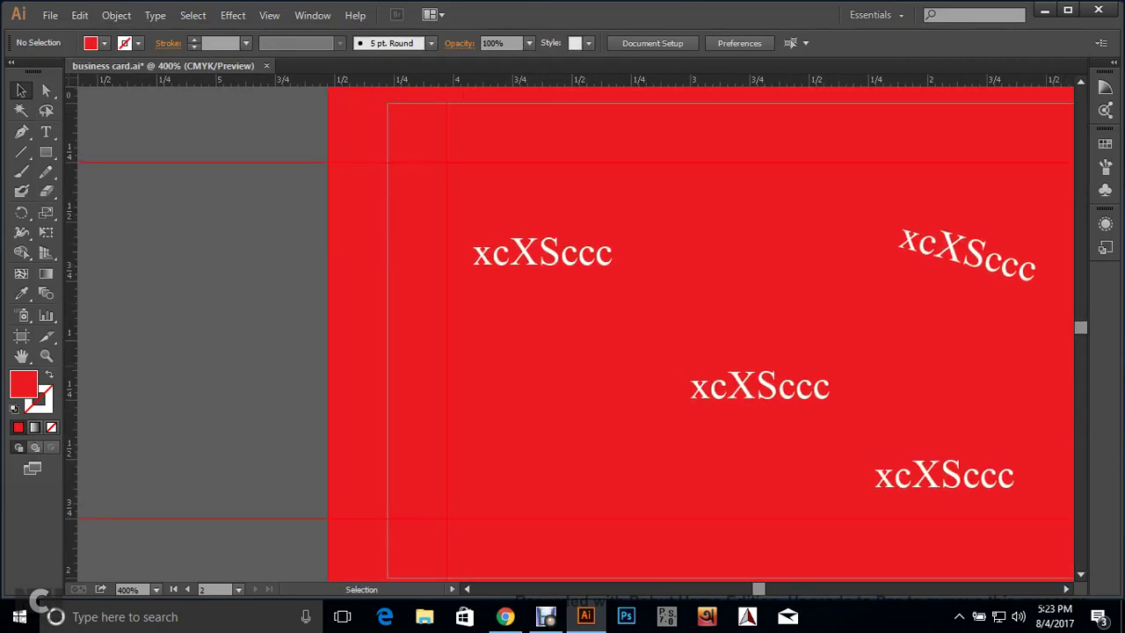
key(z)
key(v)
drag(516, 260, 411, 283)
click(474, 325)
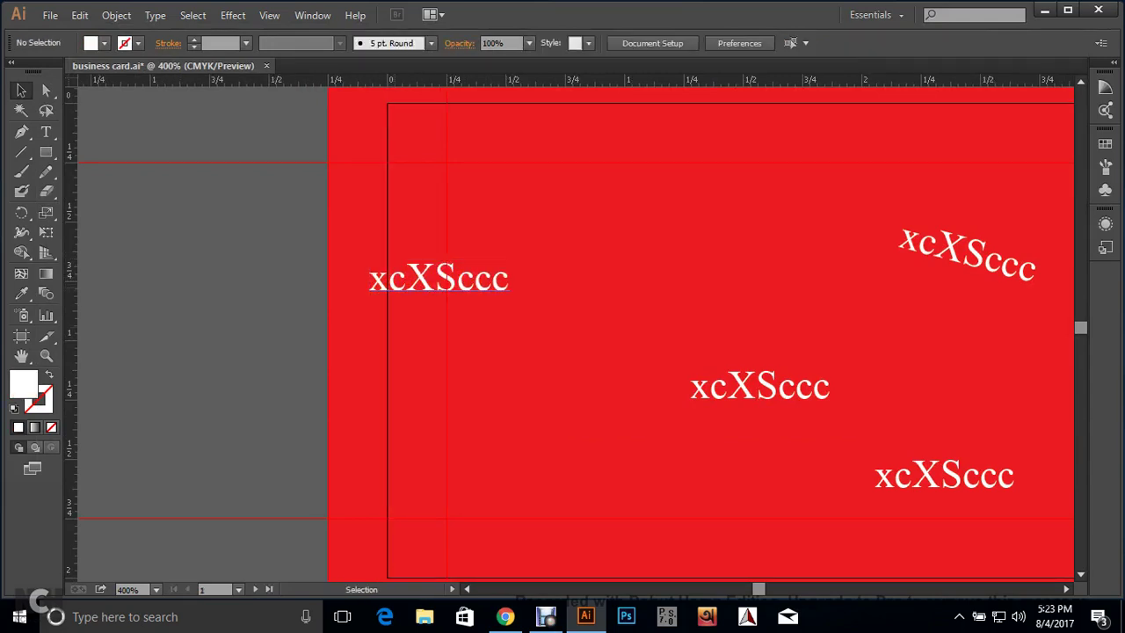
Preview the first artboard as a Save for Web JPEG at 600 px width, and cancel the export.
click(49, 15)
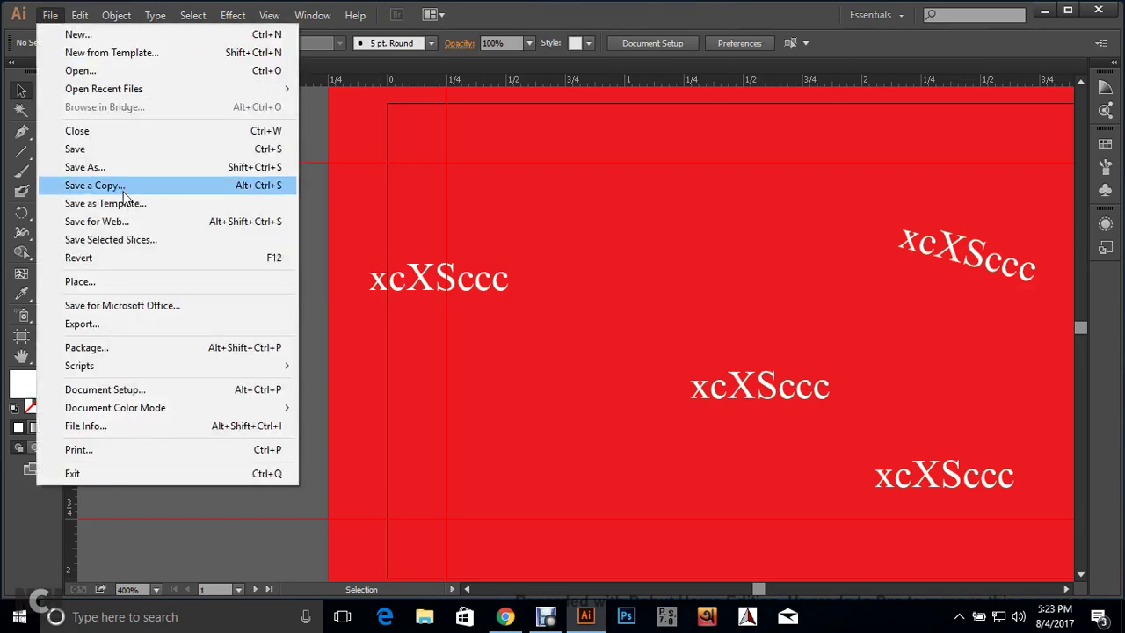
click(70, 220)
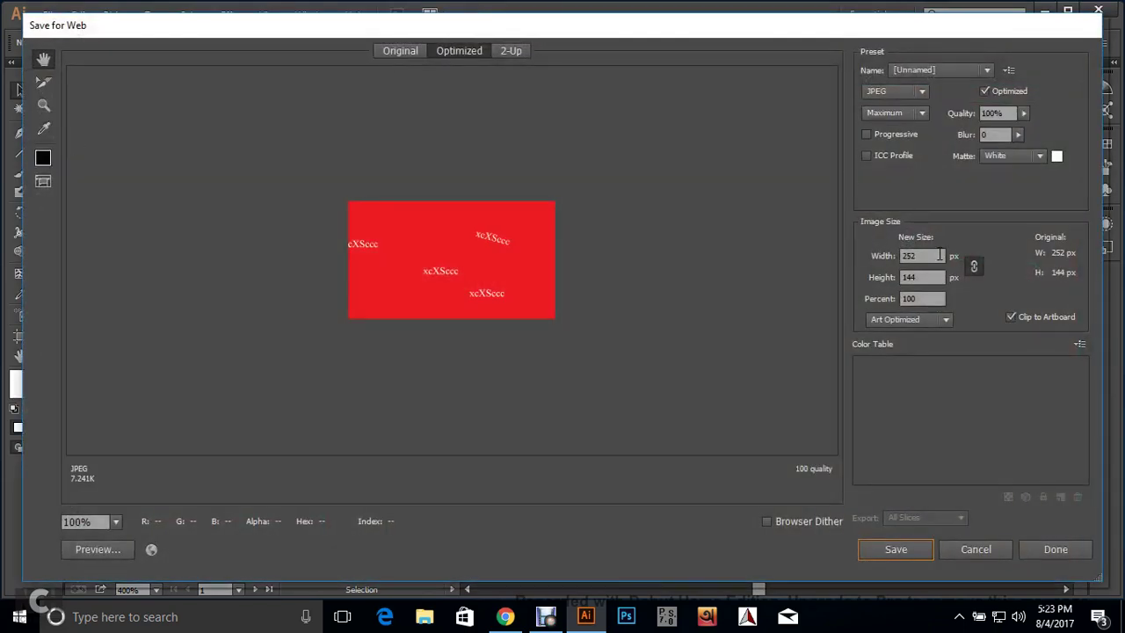
click(940, 255)
text(600)
key(Return)
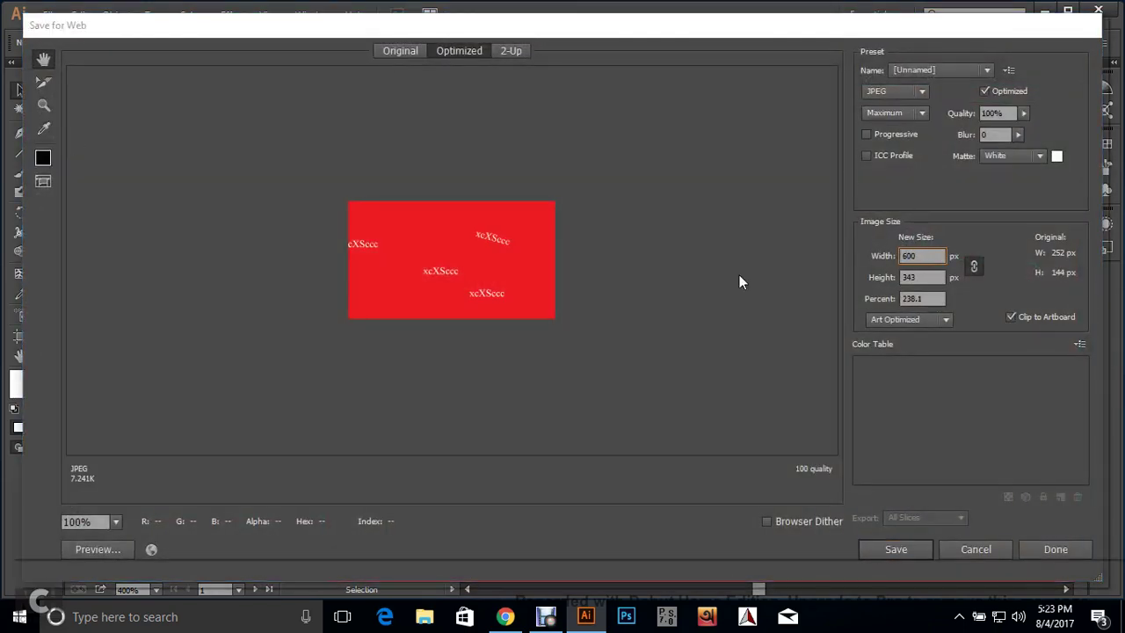
click(1078, 539)
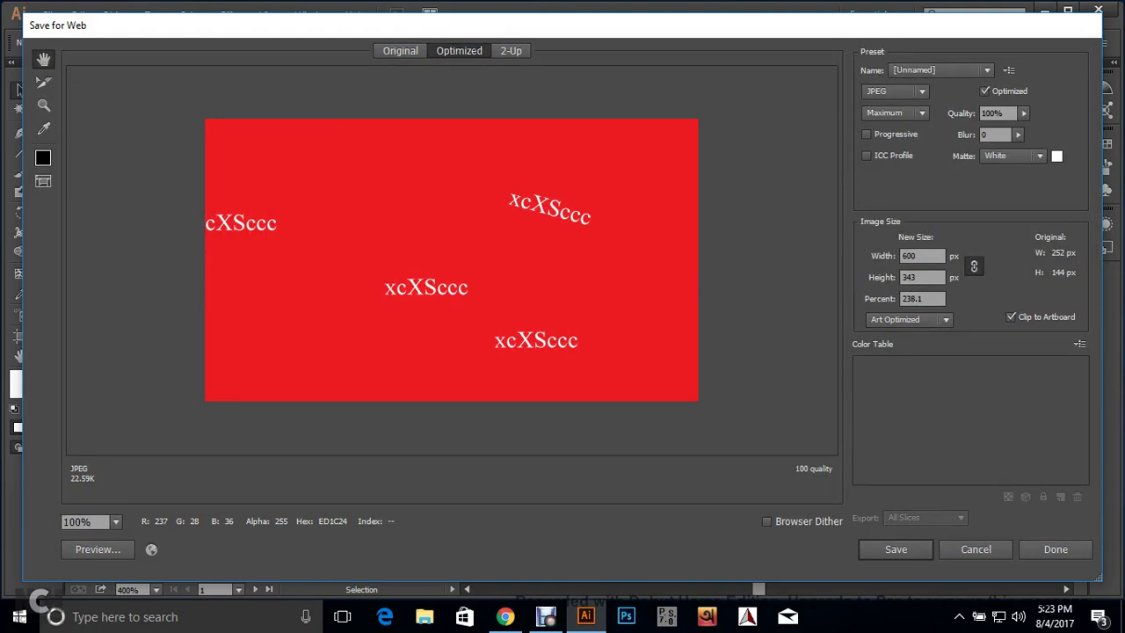
click(974, 547)
Save all artboards to the Desktop as the Adobe PDF business card.pdf, using the Illustrator Default preset.
click(45, 18)
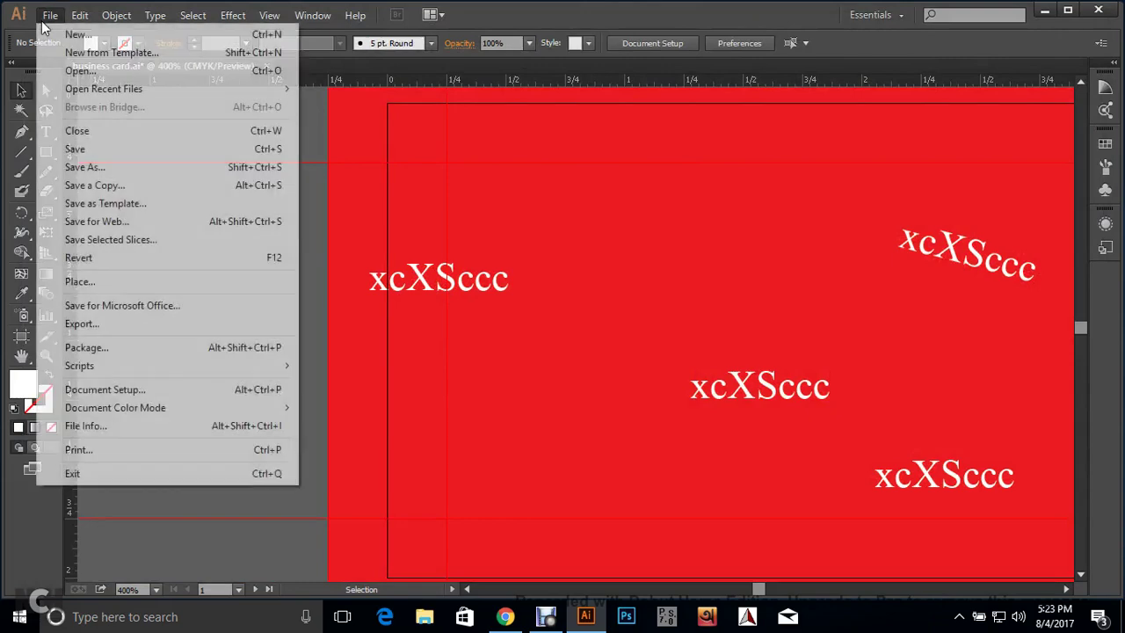
click(91, 168)
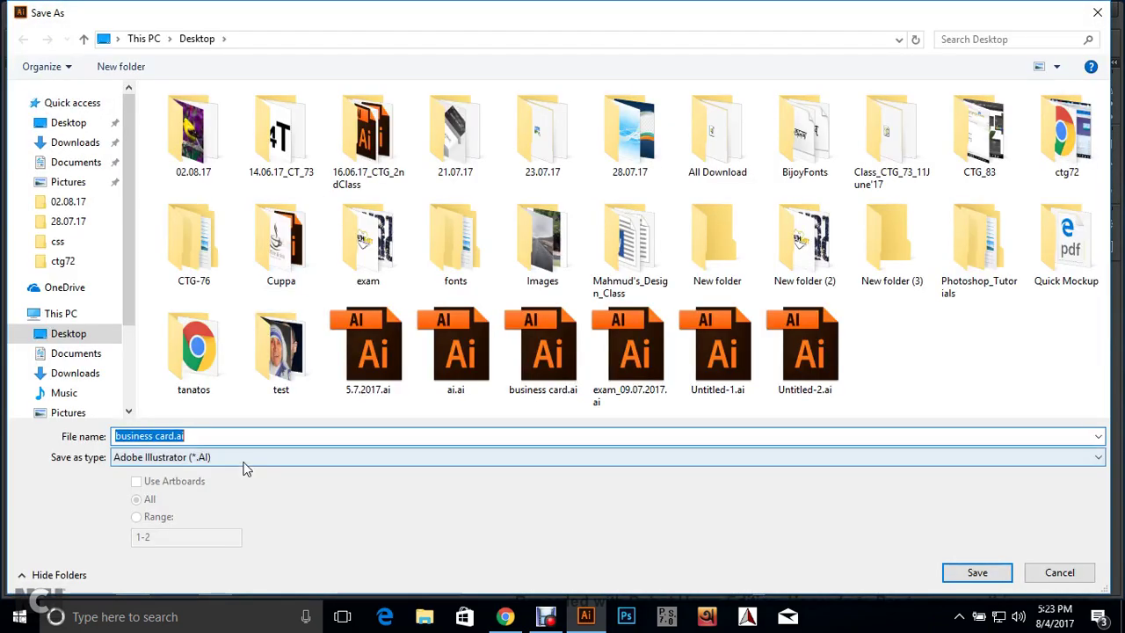
click(246, 464)
click(246, 466)
click(246, 464)
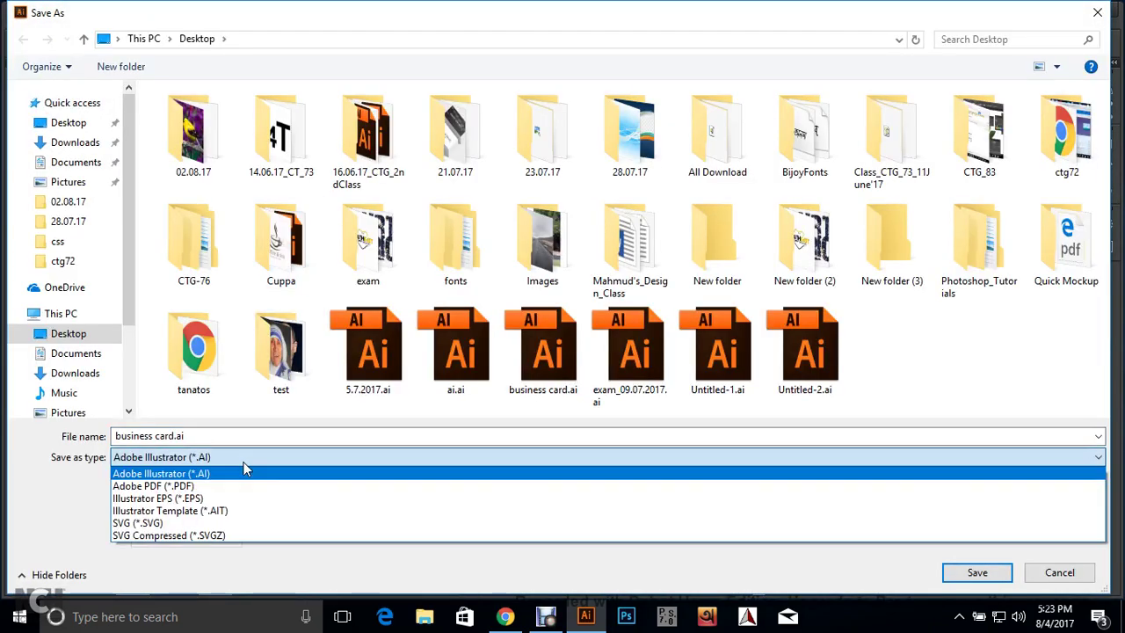
click(244, 468)
click(246, 464)
click(211, 486)
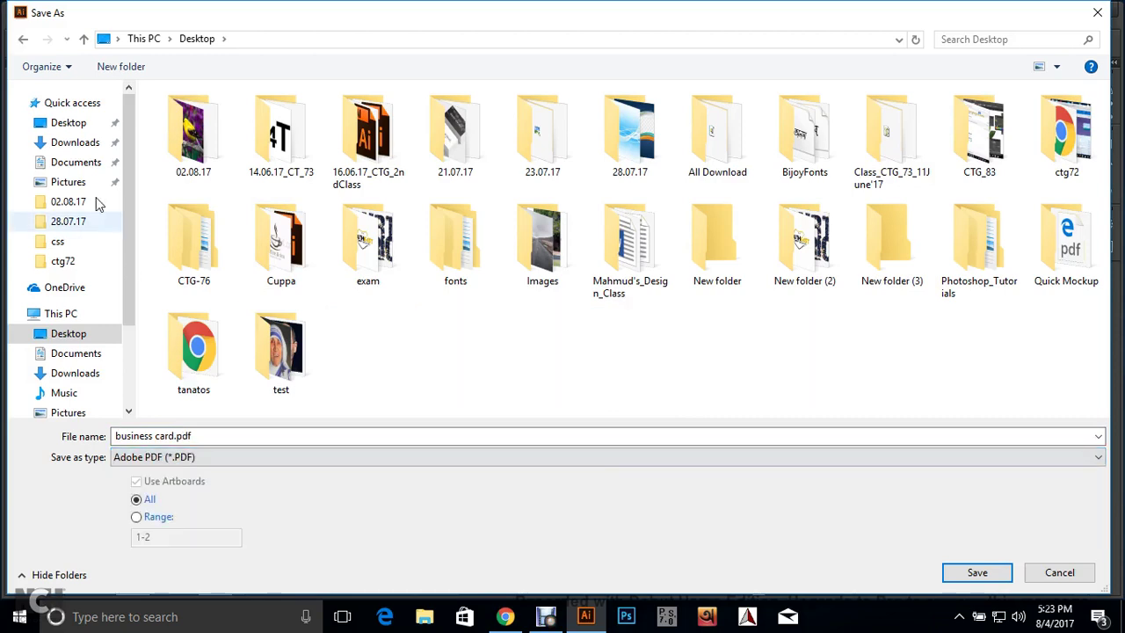
click(87, 122)
click(976, 572)
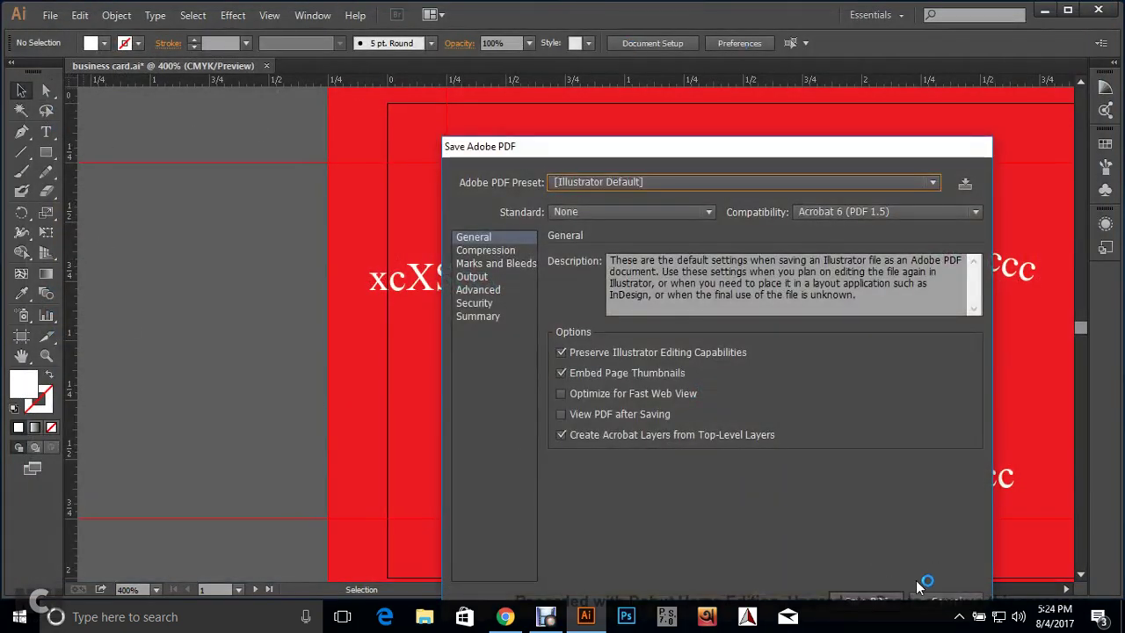
click(887, 602)
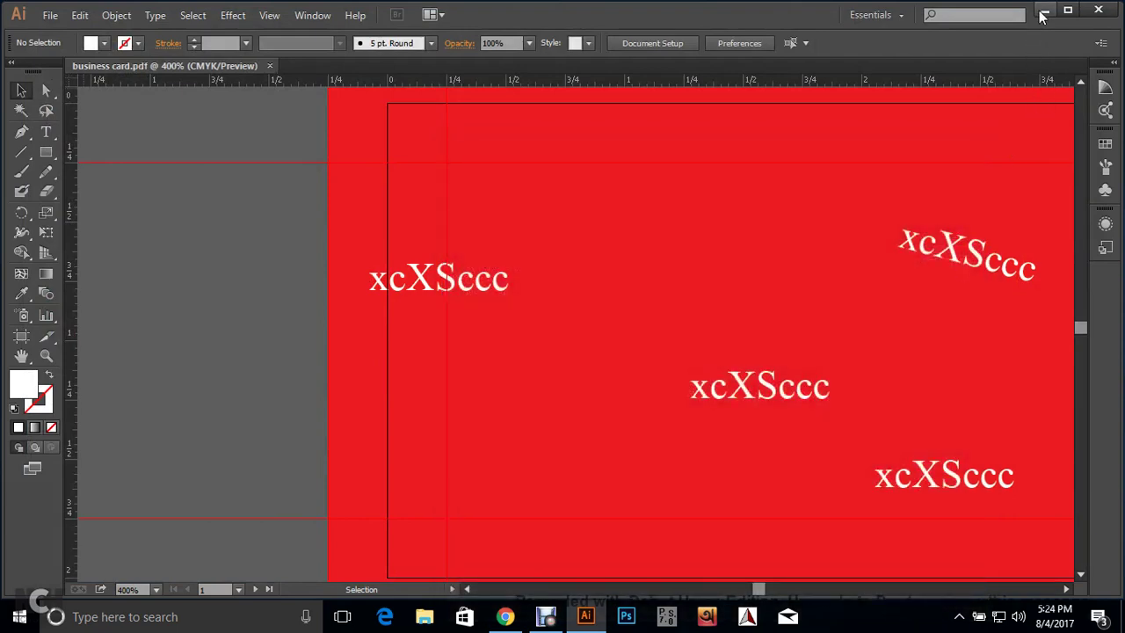
Open business card.pdf from the desktop in the browser to check both pages, and return to Illustrator.
click(1042, 13)
double_click(912, 56)
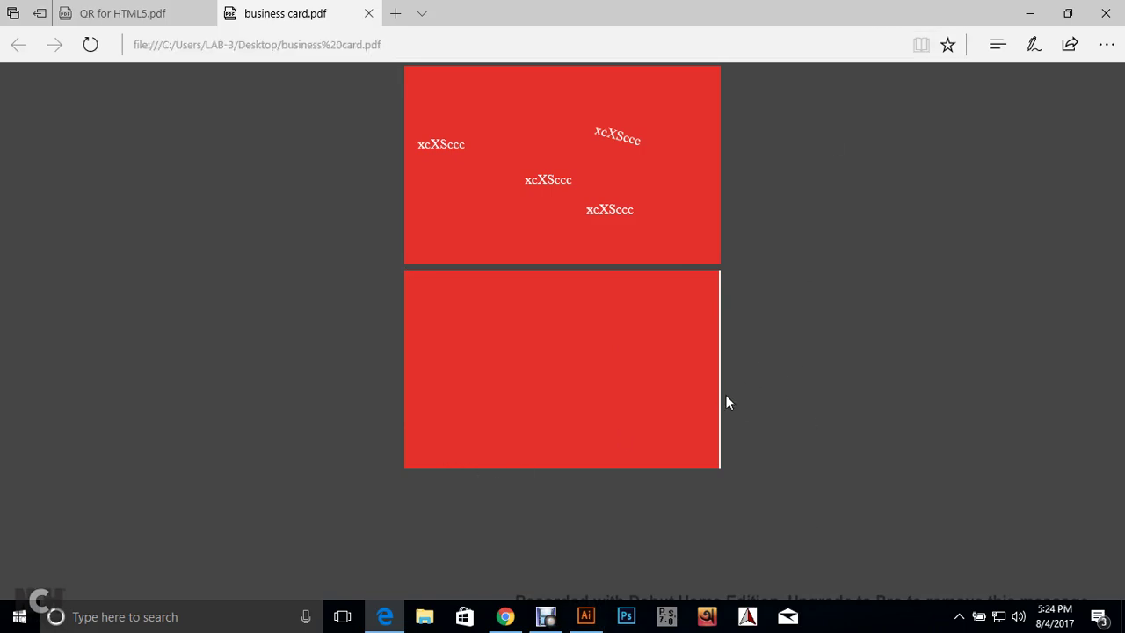
click(585, 615)
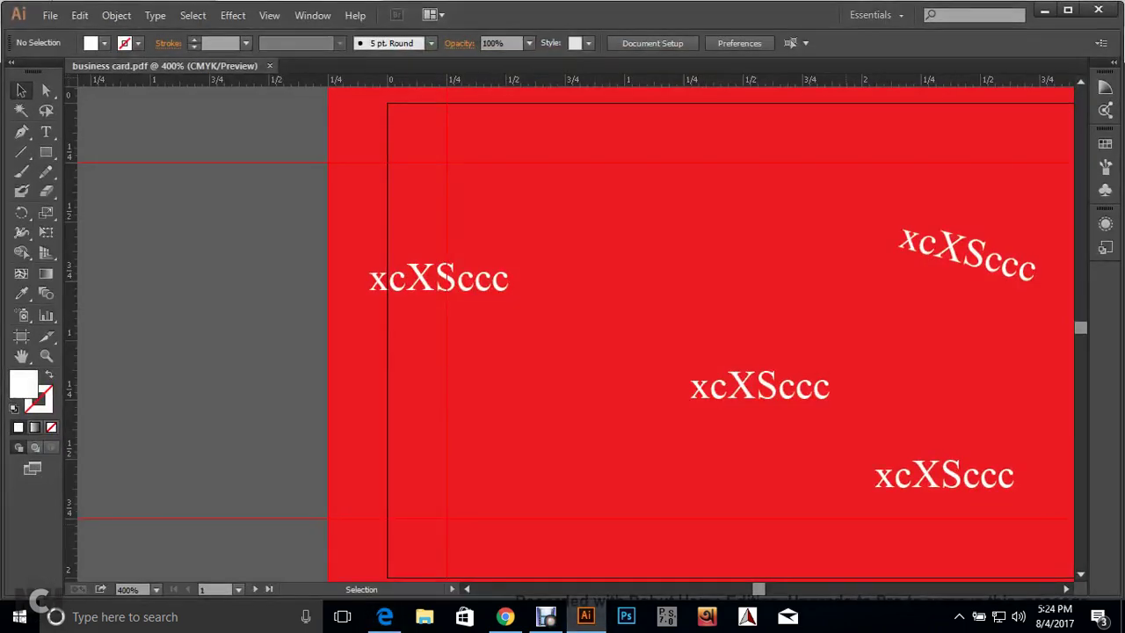
Try to resize the second card's red background by its right edge to meet the bleed line.
drag(966, 422, 418, 379)
scroll(825, 399, up, 5)
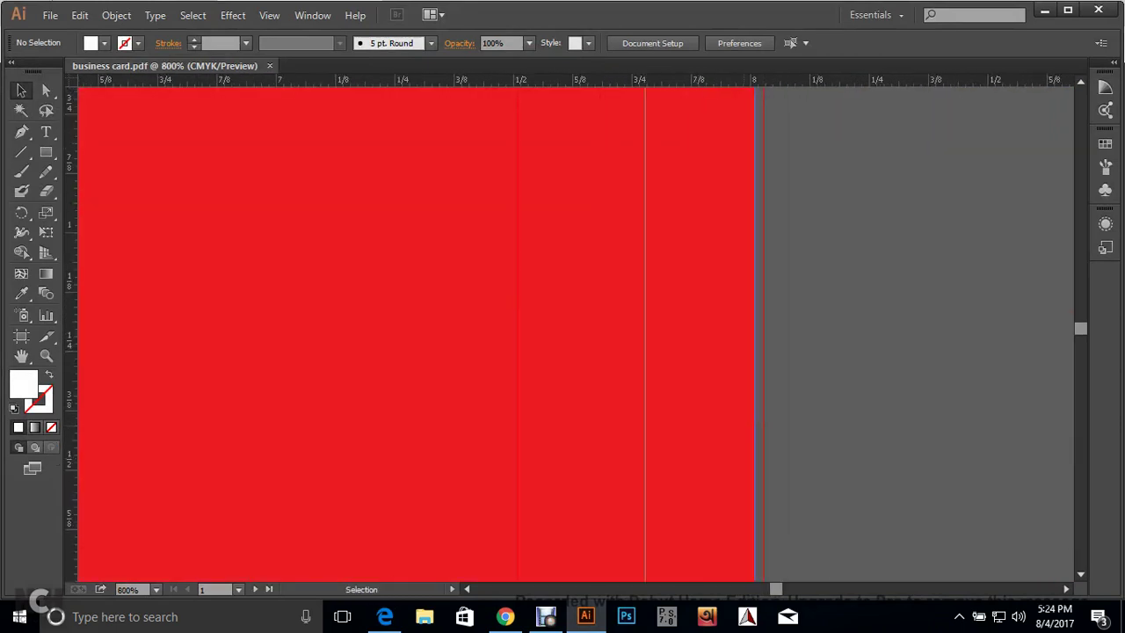
scroll(754, 426, down, 4)
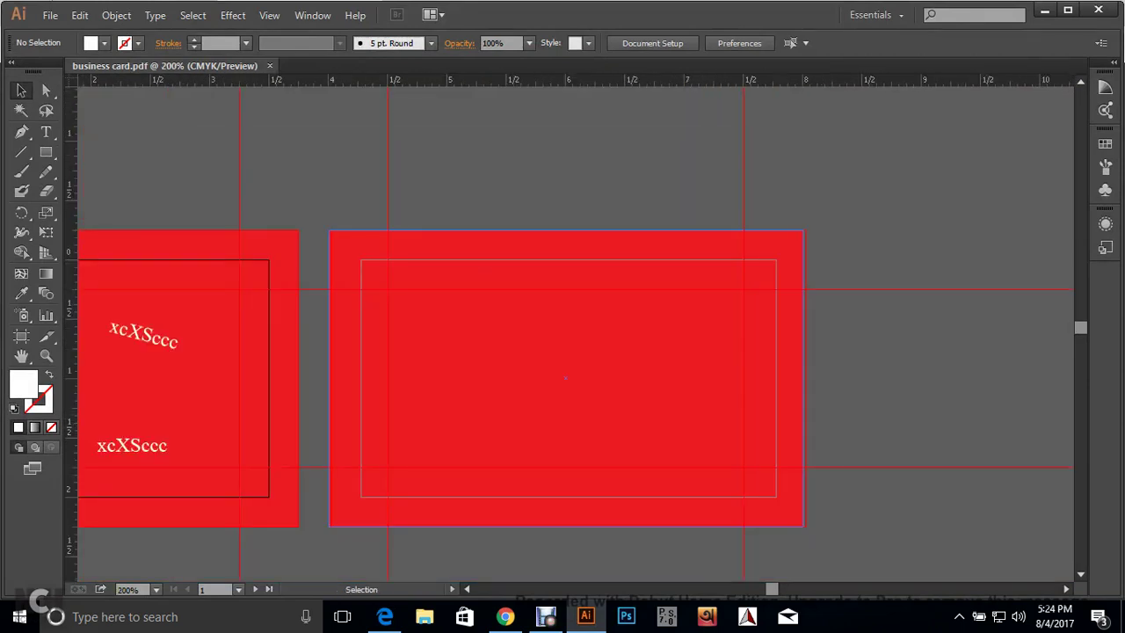
click(775, 370)
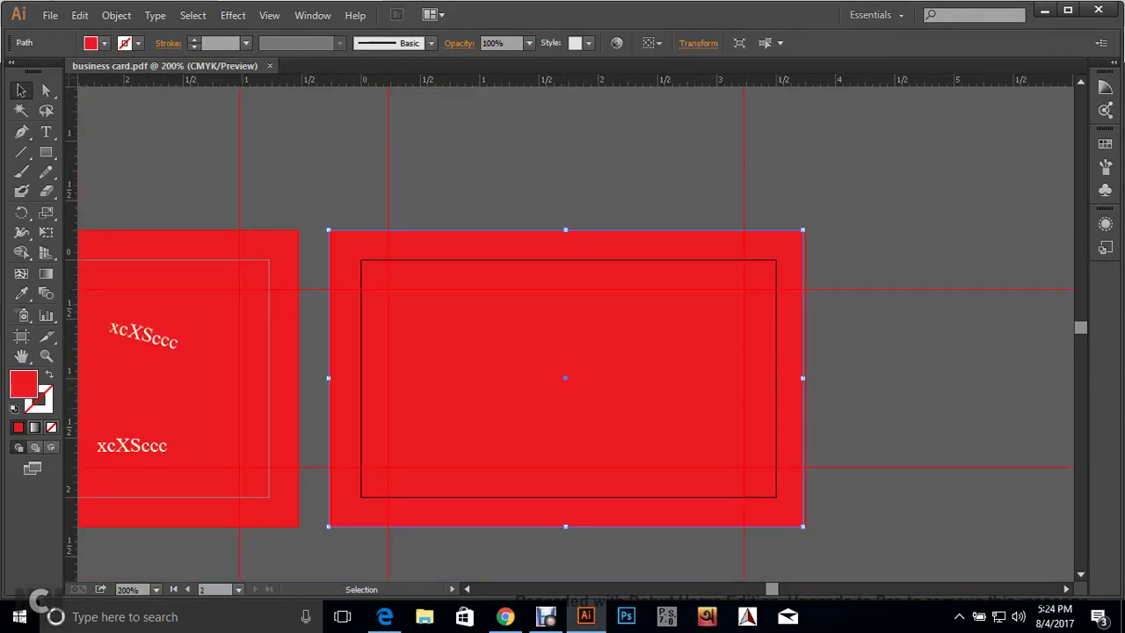
click(810, 378)
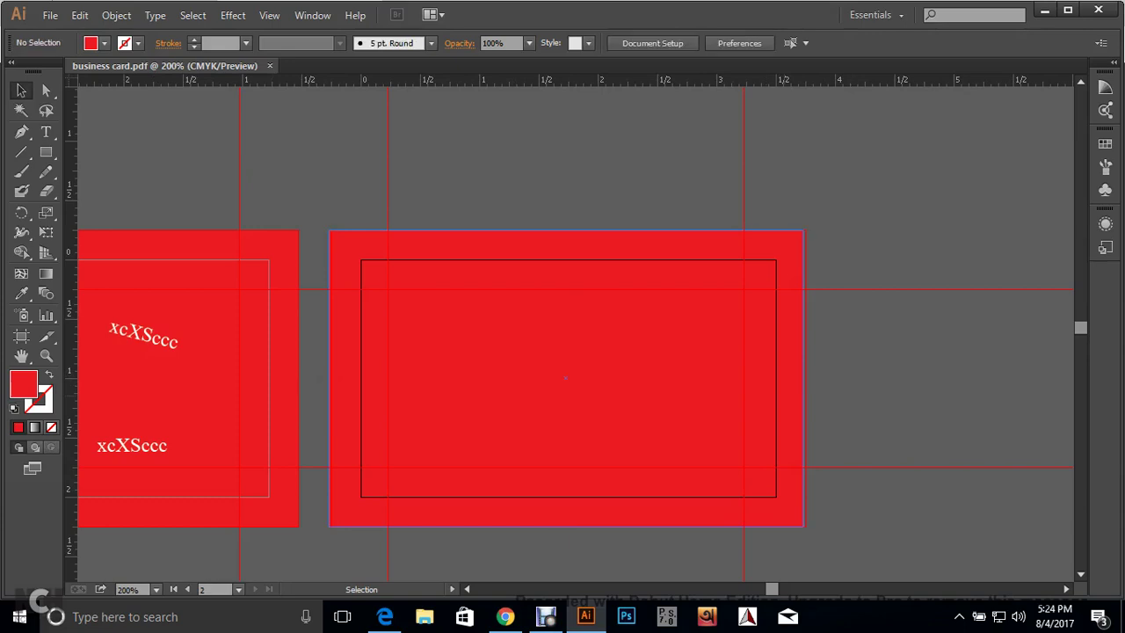
click(803, 378)
drag(803, 378, 801, 379)
key(ctrl+shift+a)
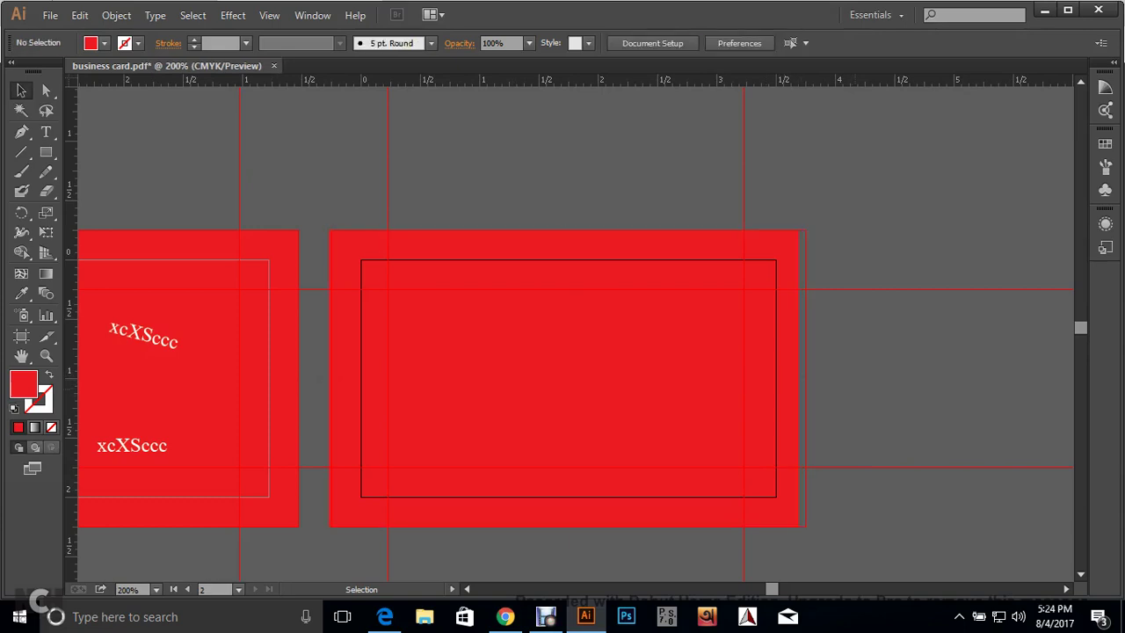
Extend the right edge of the second card's red background to the bleed line and deselect it.
click(803, 380)
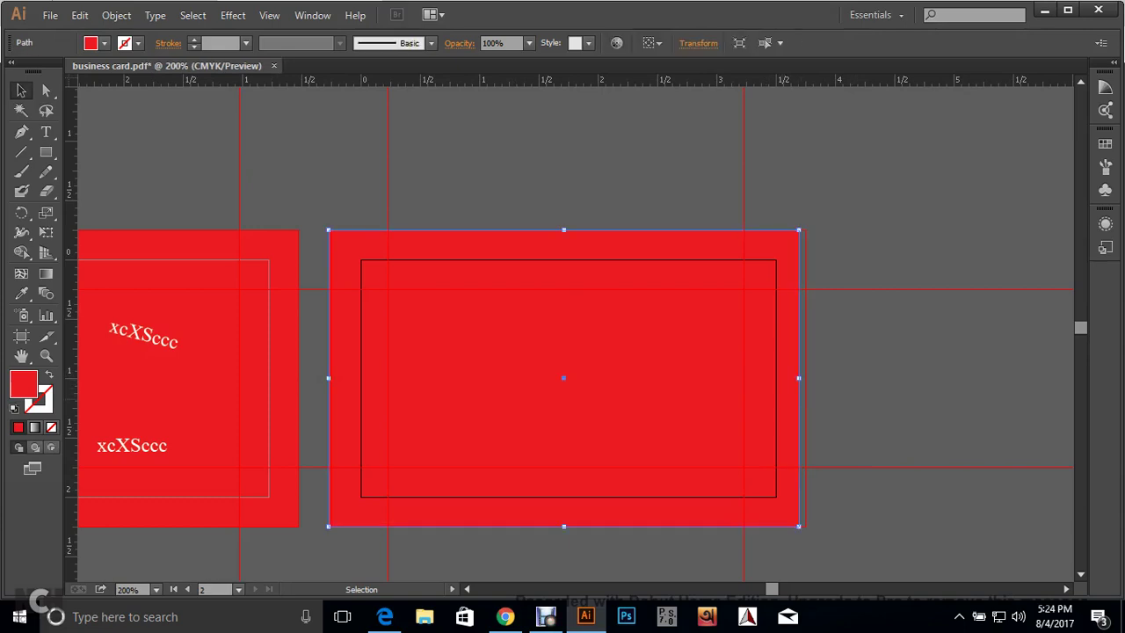
mouse_move(803, 378)
mouse_down()
mouse_move(729, 377)
mouse_move(805, 377)
mouse_up()
key(ctrl+shift+a)
click(777, 378)
key(ctrl+shift+a)
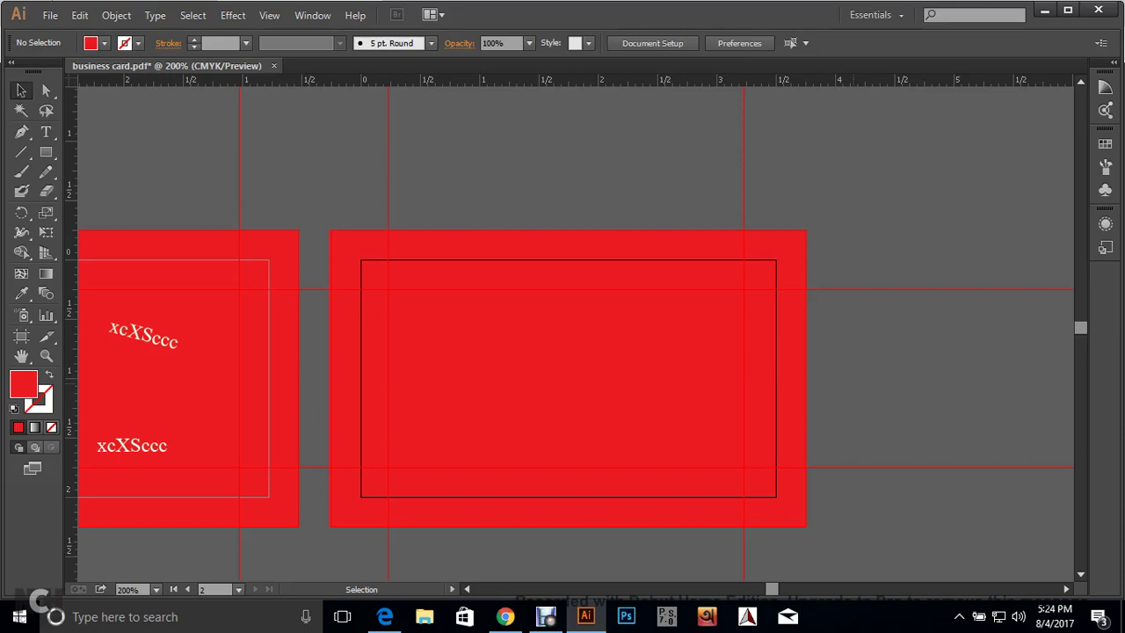
Review the Save As file formats, switching between Adobe Illustrator and Adobe PDF, and cancel without saving.
click(51, 16)
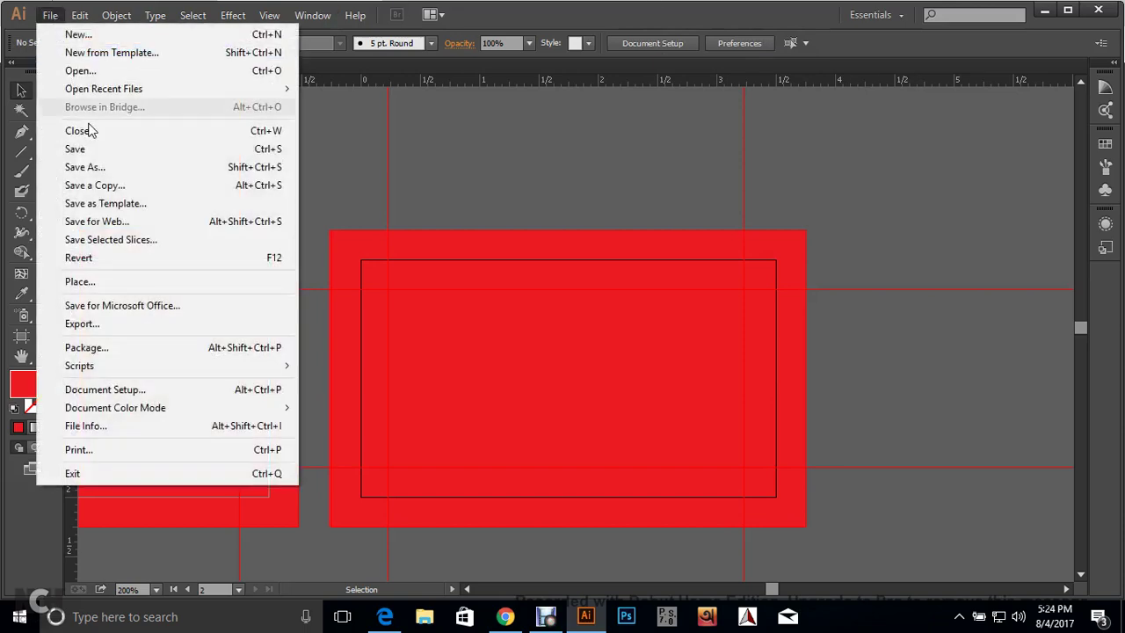
click(84, 166)
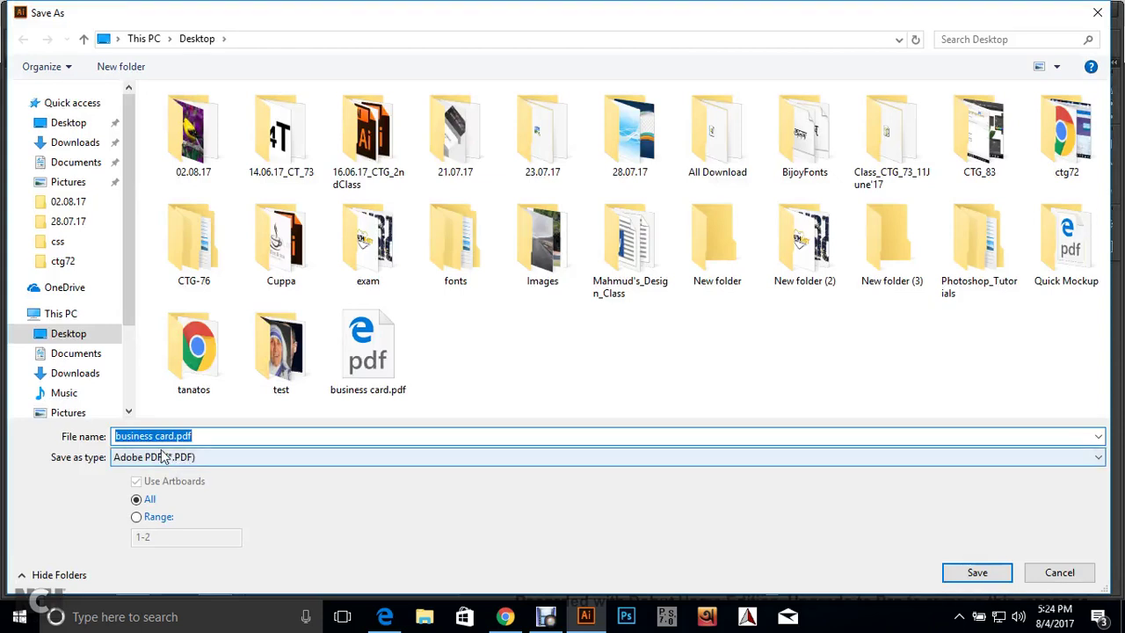
click(225, 459)
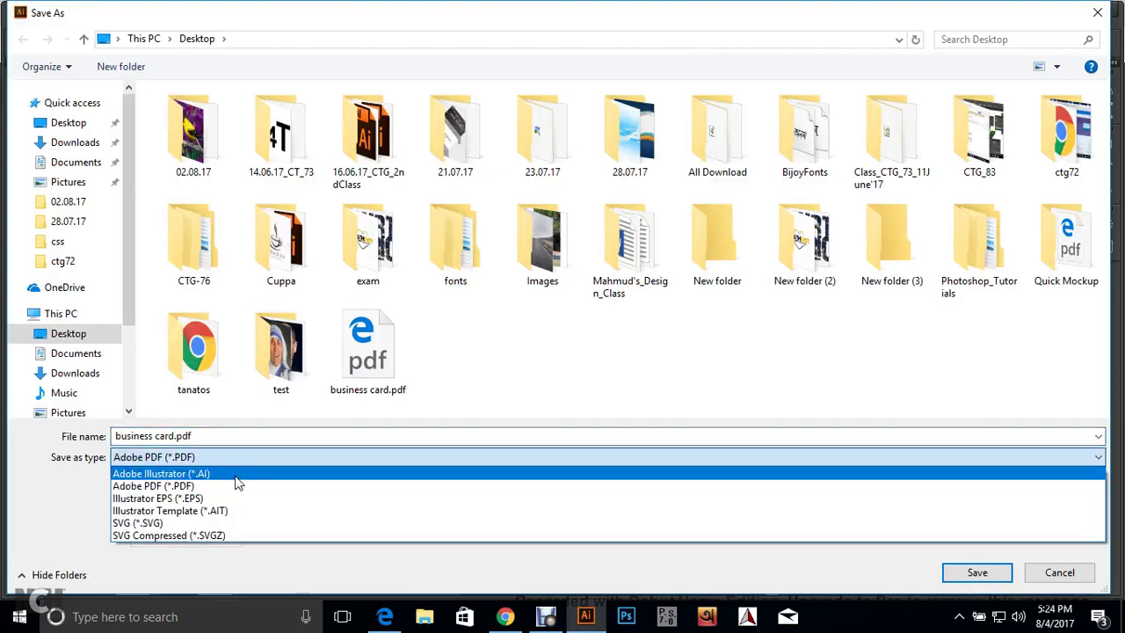
click(235, 474)
click(239, 456)
click(242, 485)
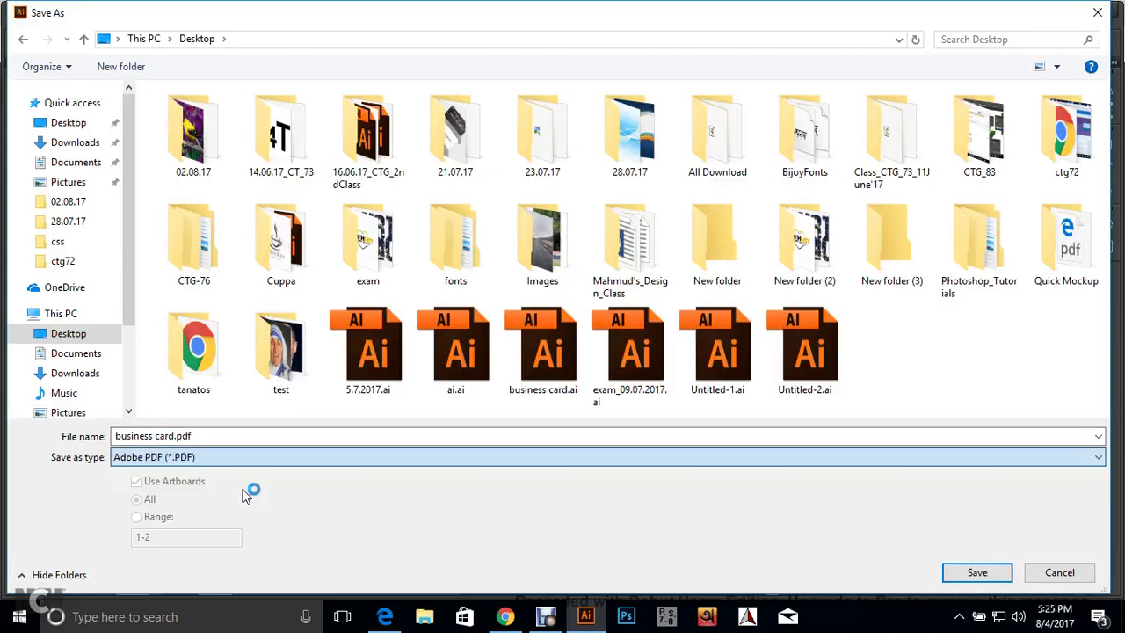
click(270, 460)
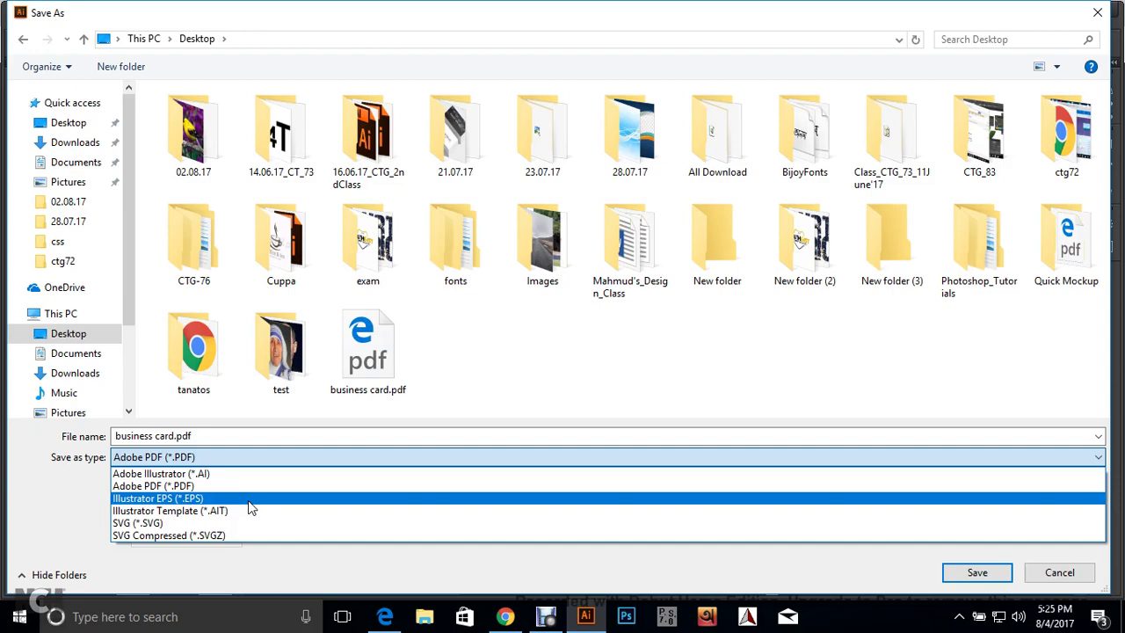
click(763, 393)
click(1058, 574)
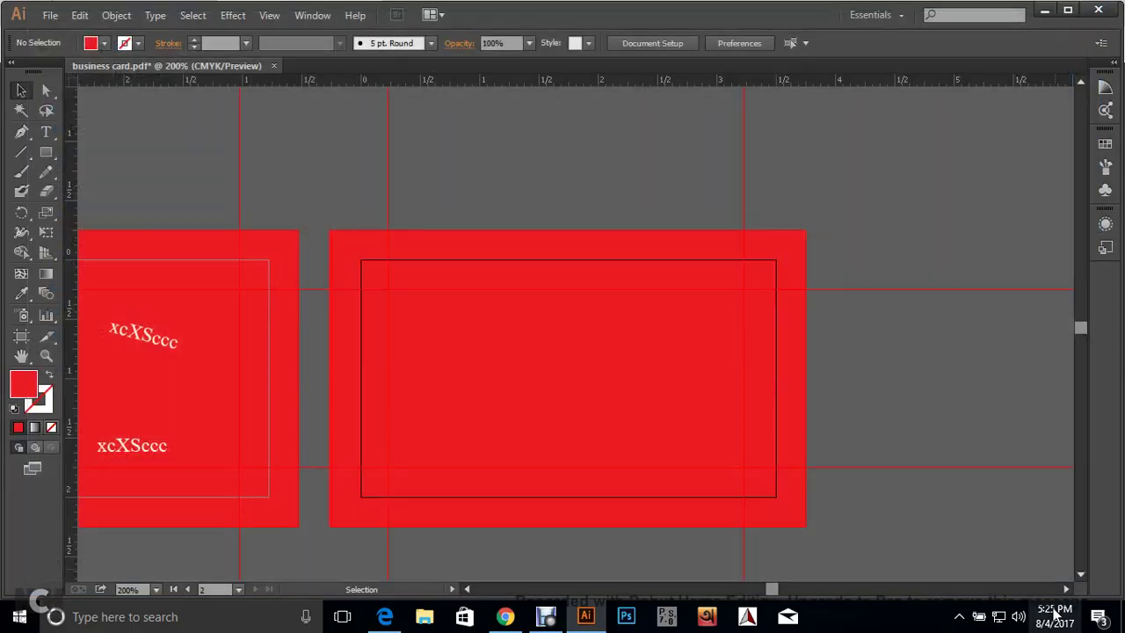
Move the red background off the second artboard to the empty canvas at its lower right, and deselect it.
scroll(919, 508, down, 1)
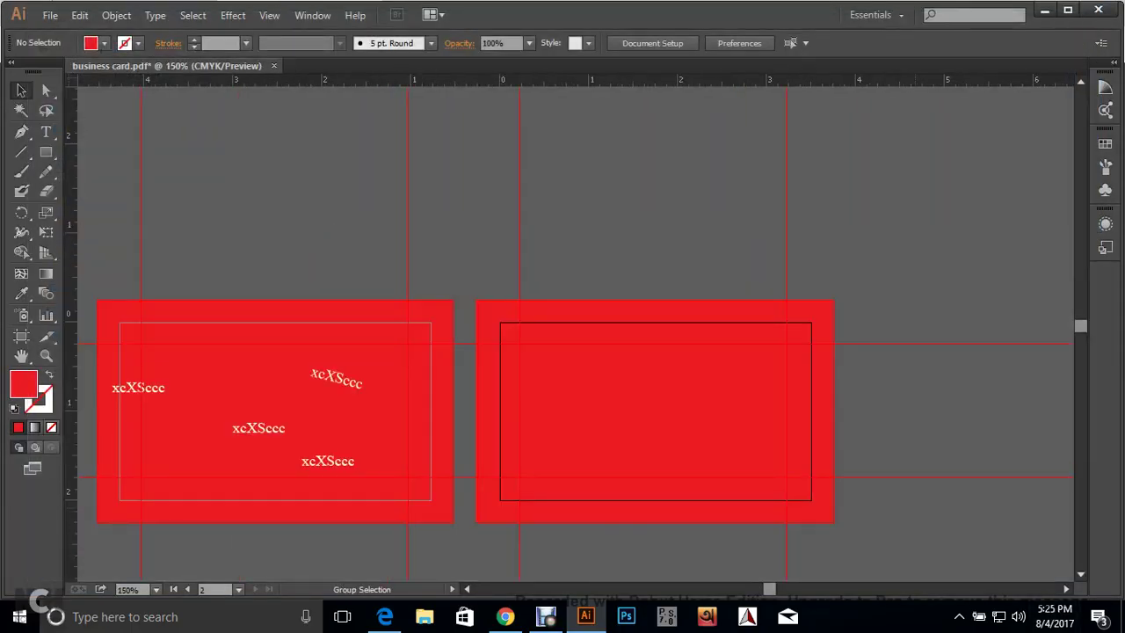
drag(919, 508, 852, 424)
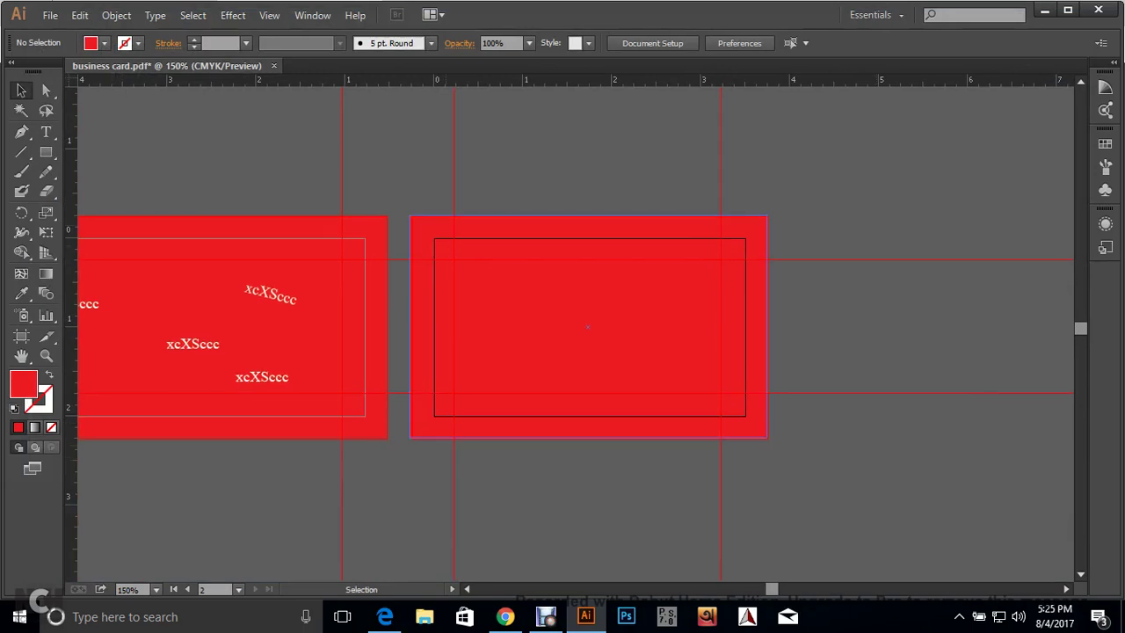
drag(588, 327, 989, 437)
key(ctrl+shift+a)
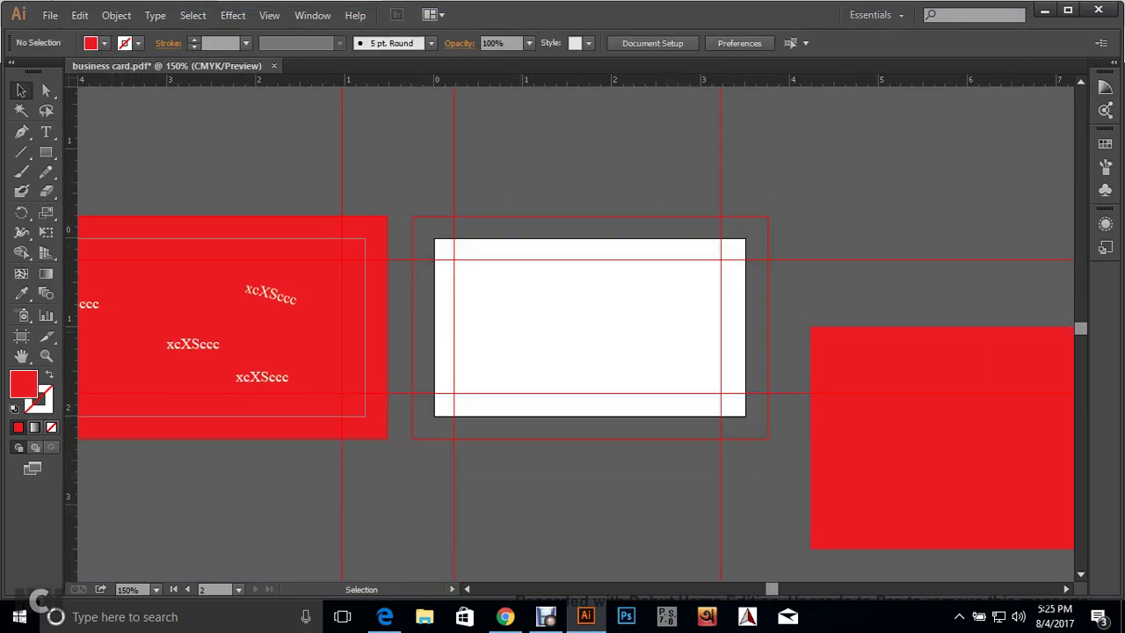
scroll(577, 327, up, 1)
scroll(576, 326, down, 2)
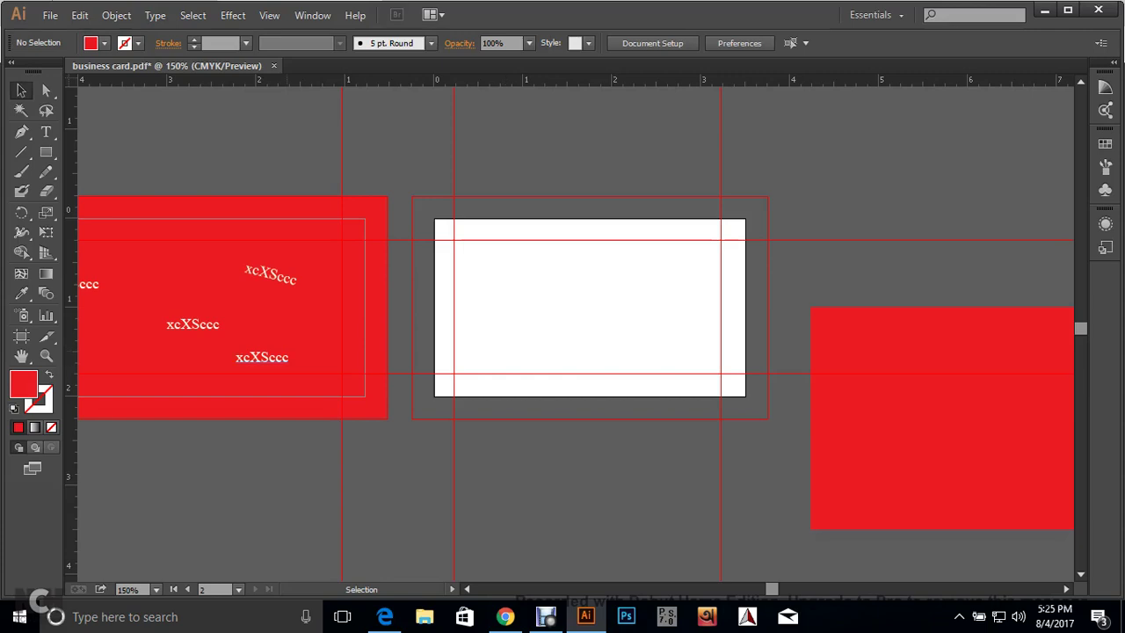
Preview the first card's red design as PNG-24 in Save for Web, and cancel without saving.
click(50, 17)
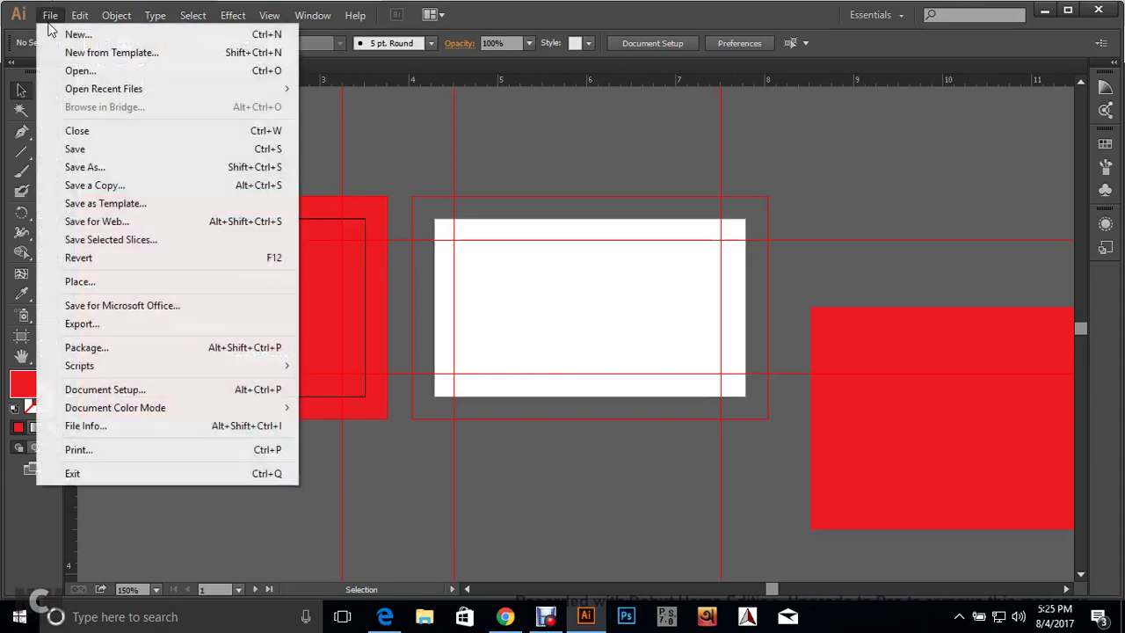
click(97, 221)
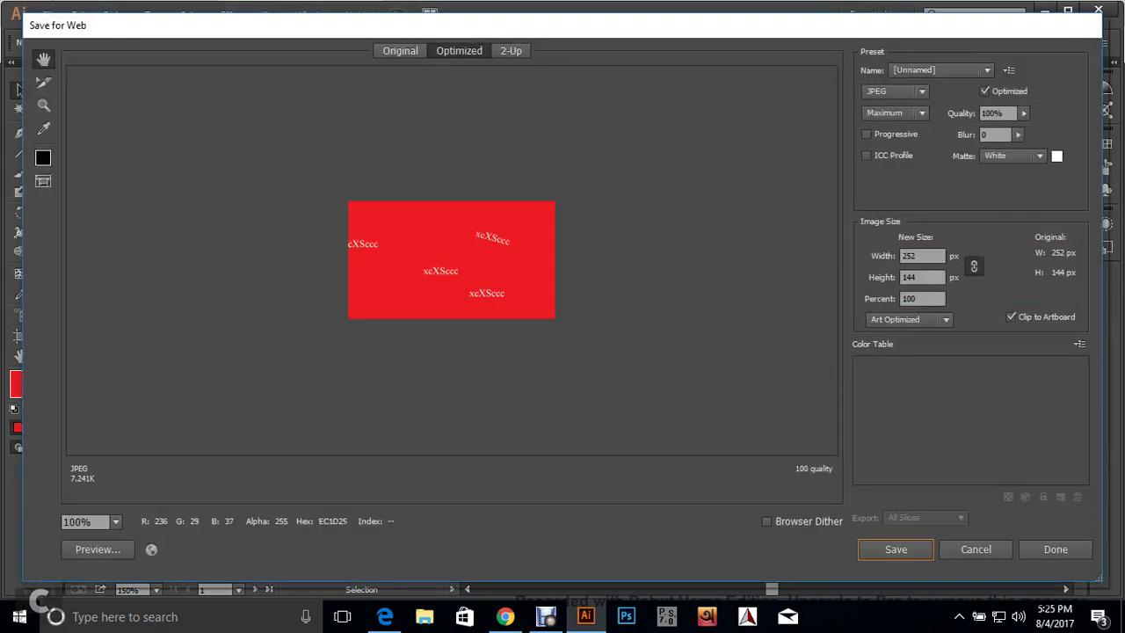
click(904, 91)
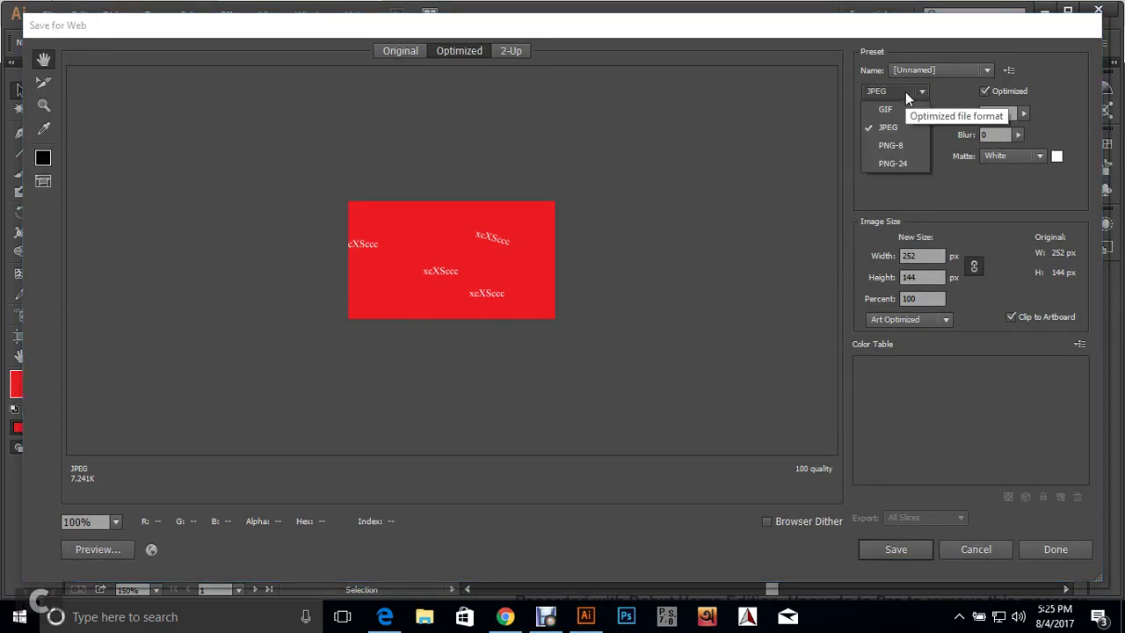
click(906, 166)
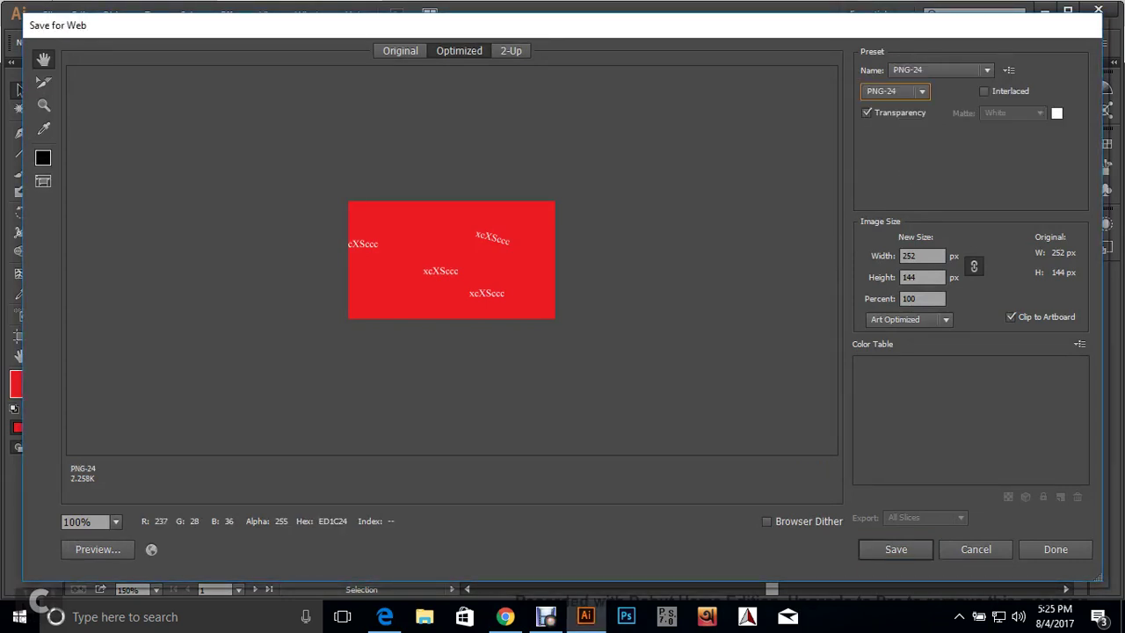
click(975, 548)
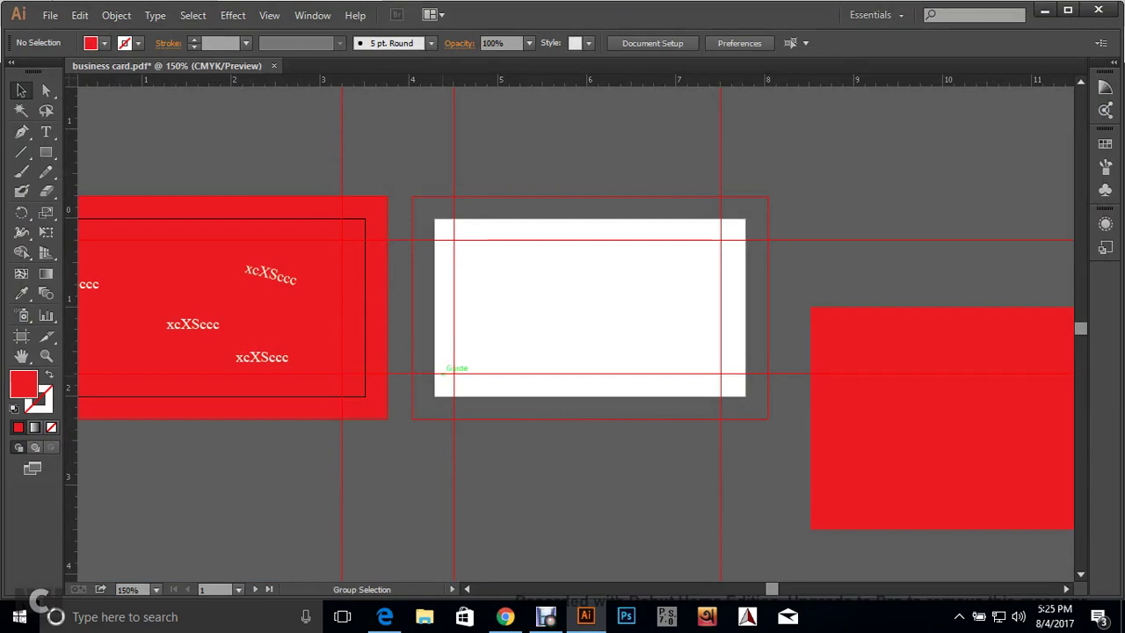
Move the first card's red background off its artboard over the second card's upper right, and recolor the card's text black.
drag(334, 355, 869, 253)
key(ctrl+minus)
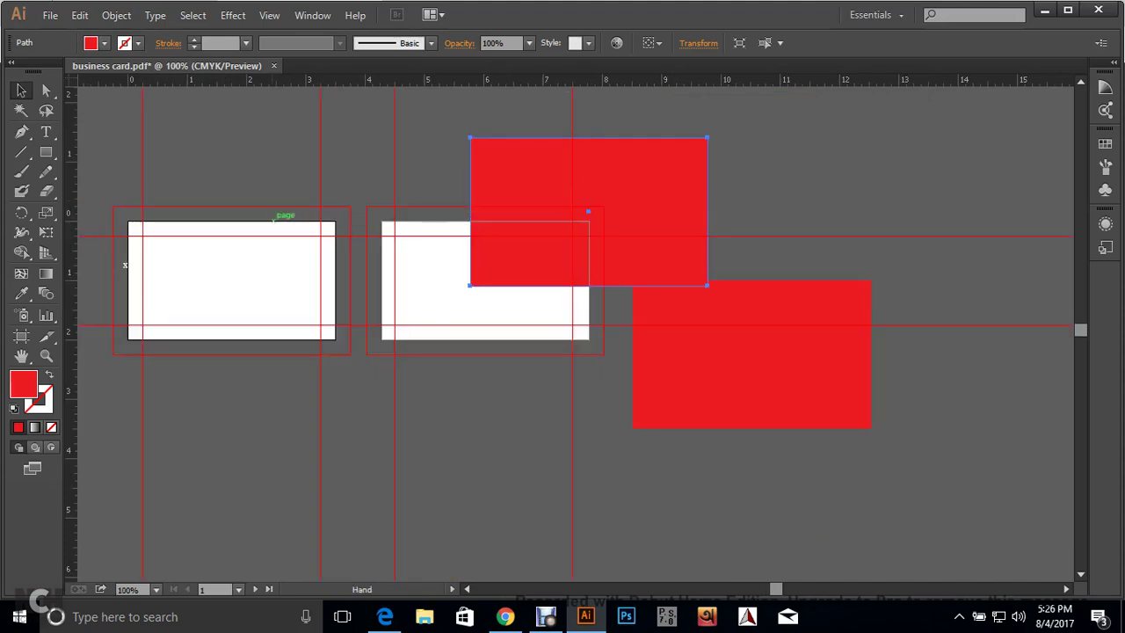
click(213, 263)
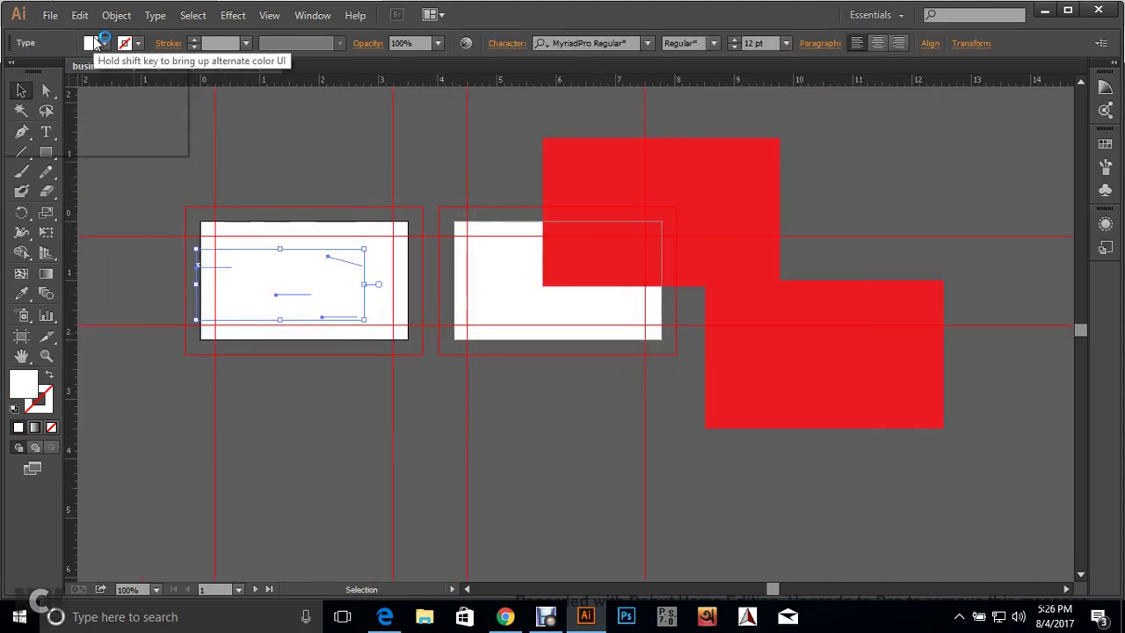
click(103, 43)
click(46, 71)
click(299, 158)
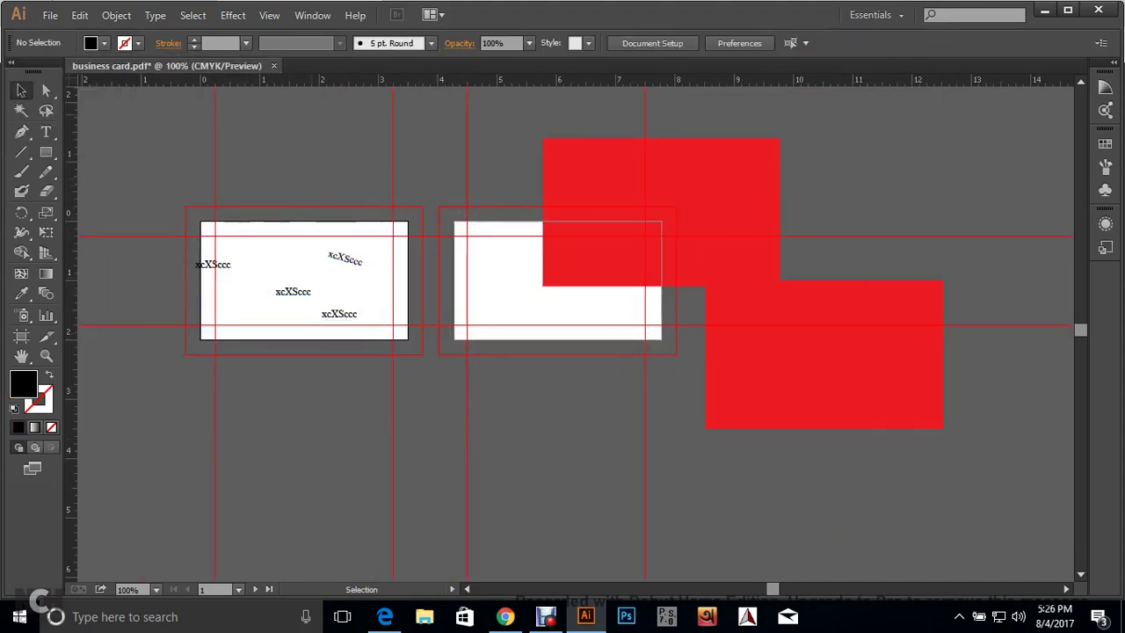
Preview the first card without its background as a transparent PNG-24 in Save for Web, and cancel without saving.
click(50, 14)
click(140, 221)
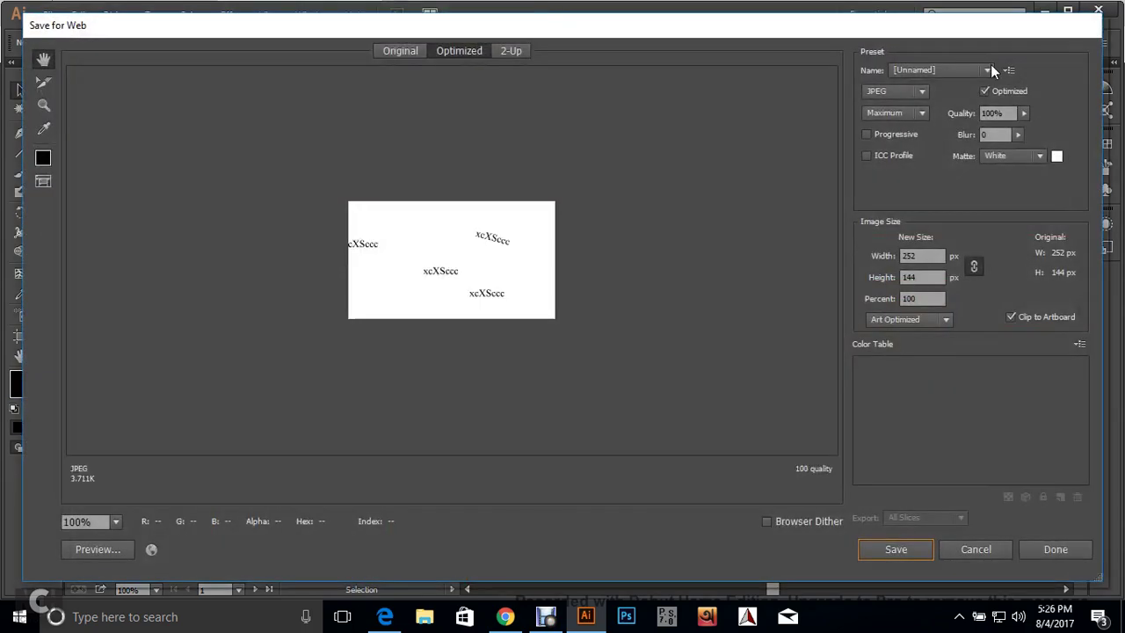
click(921, 92)
click(896, 164)
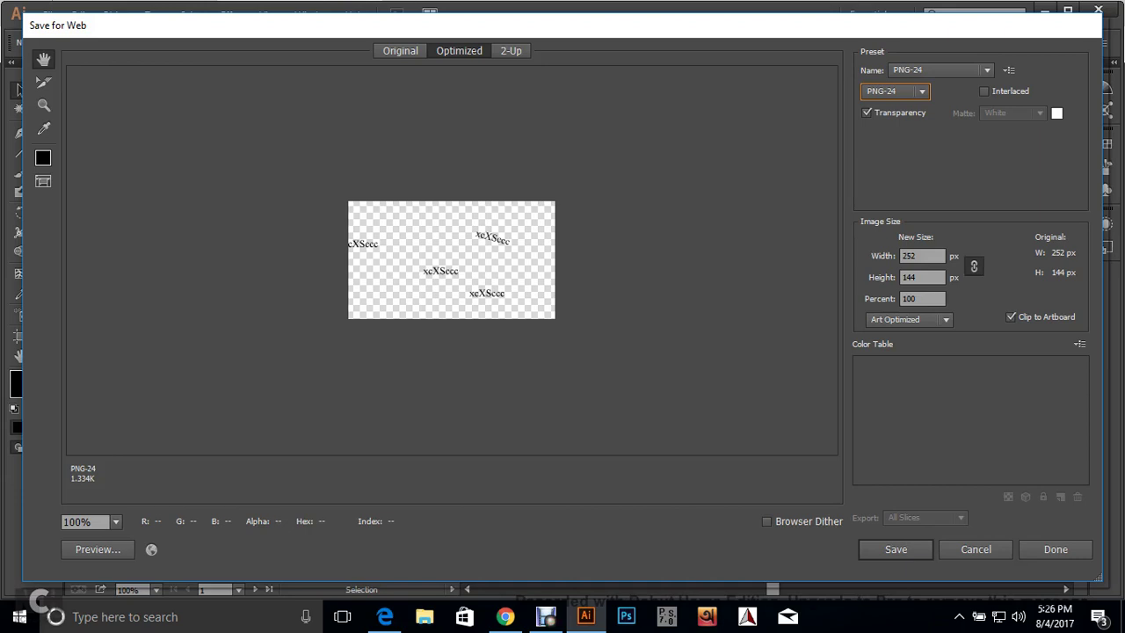
click(993, 549)
Switch to Chrome and search Google Images for "logo png format" in the new tab.
click(504, 616)
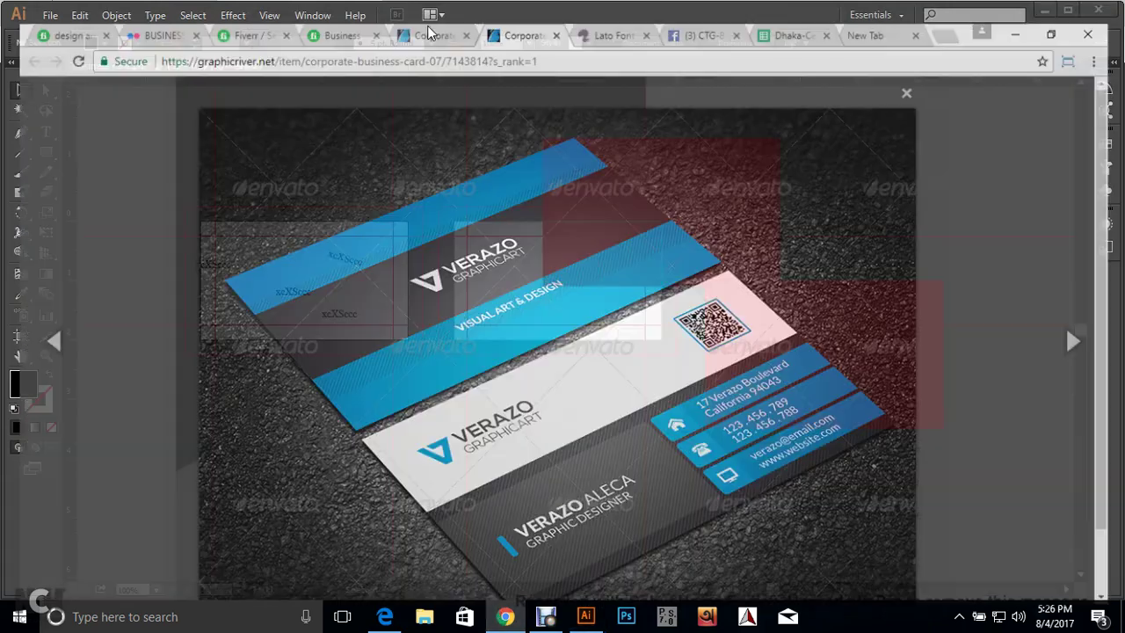
click(887, 14)
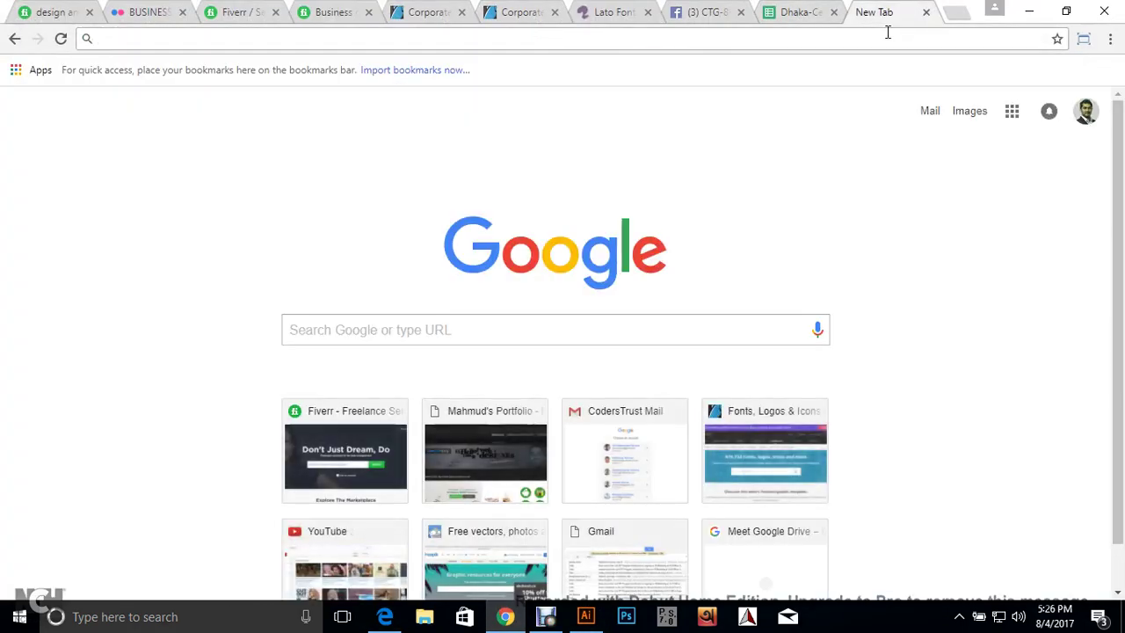
text(logo png format)
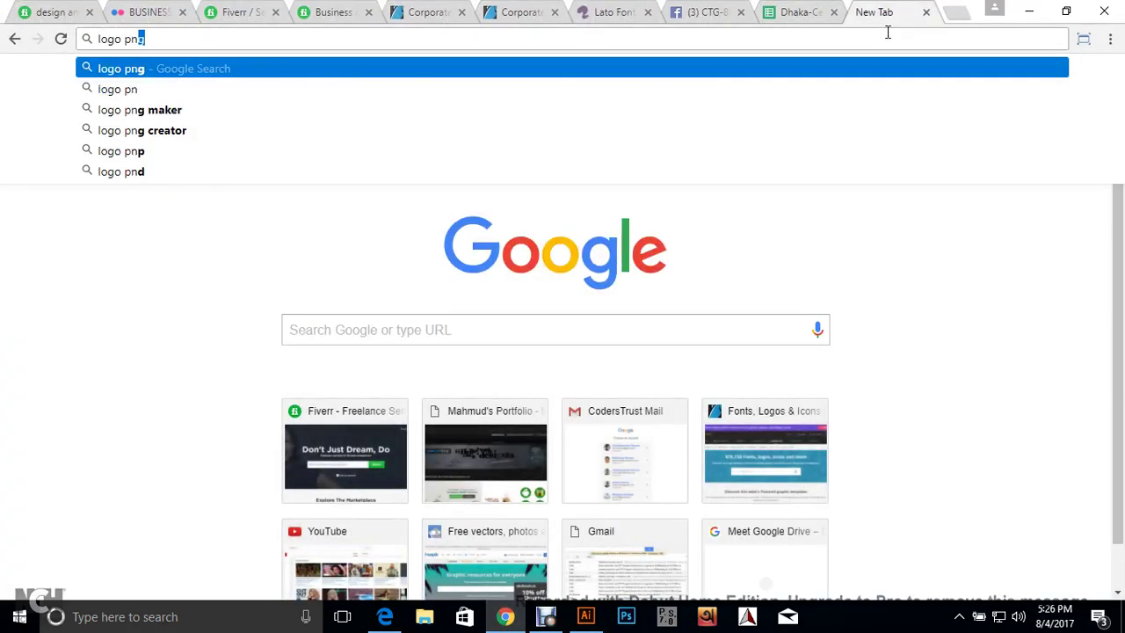
key(Return)
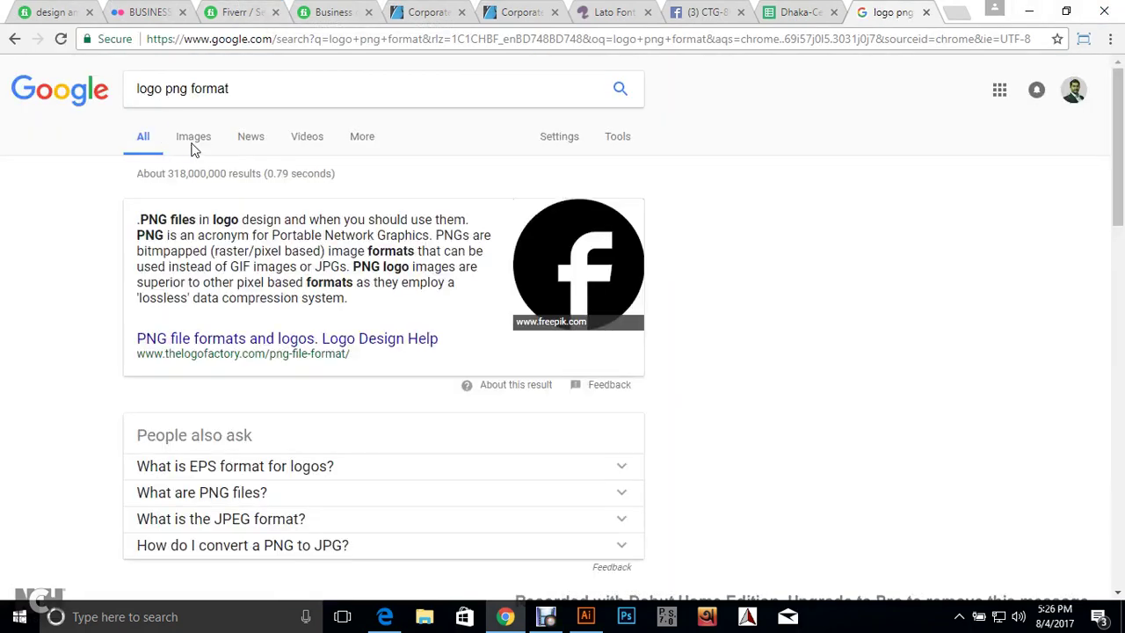
click(195, 141)
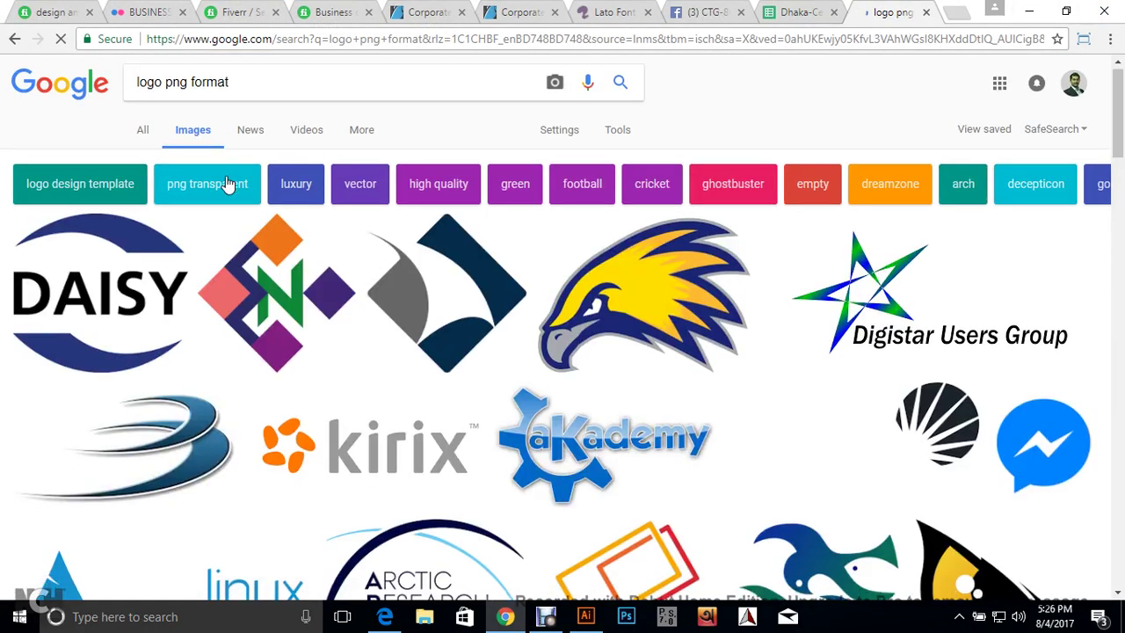
scroll(227, 183, down, 2)
Open the DAISY logo from the image results and save it to the Desktop as DAISYplain.png.
click(128, 165)
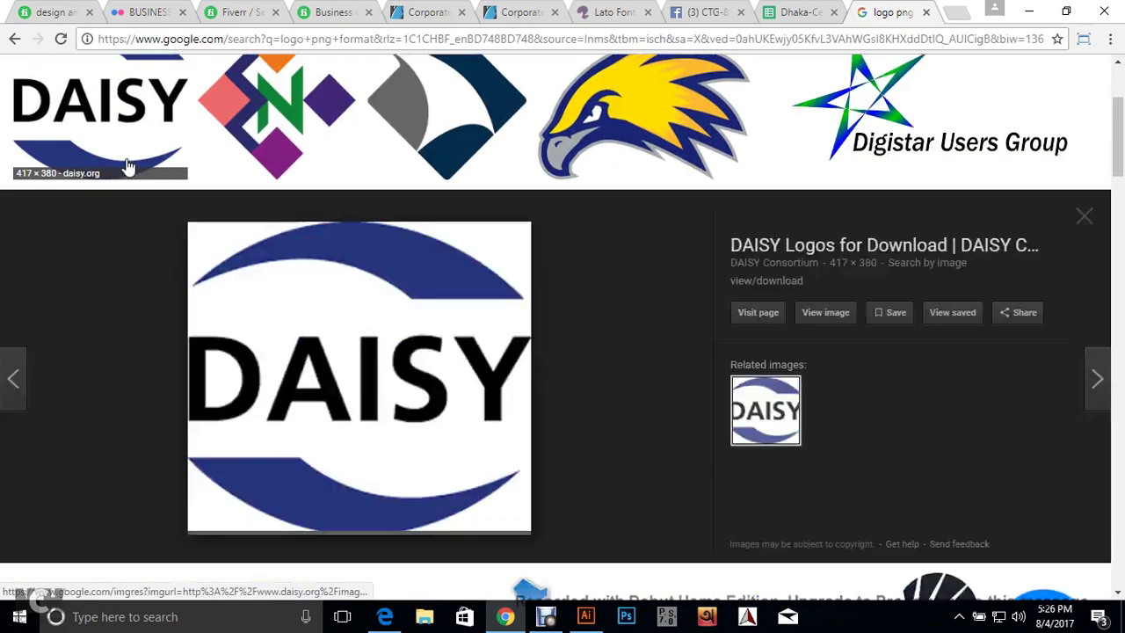
right_click(343, 328)
click(383, 447)
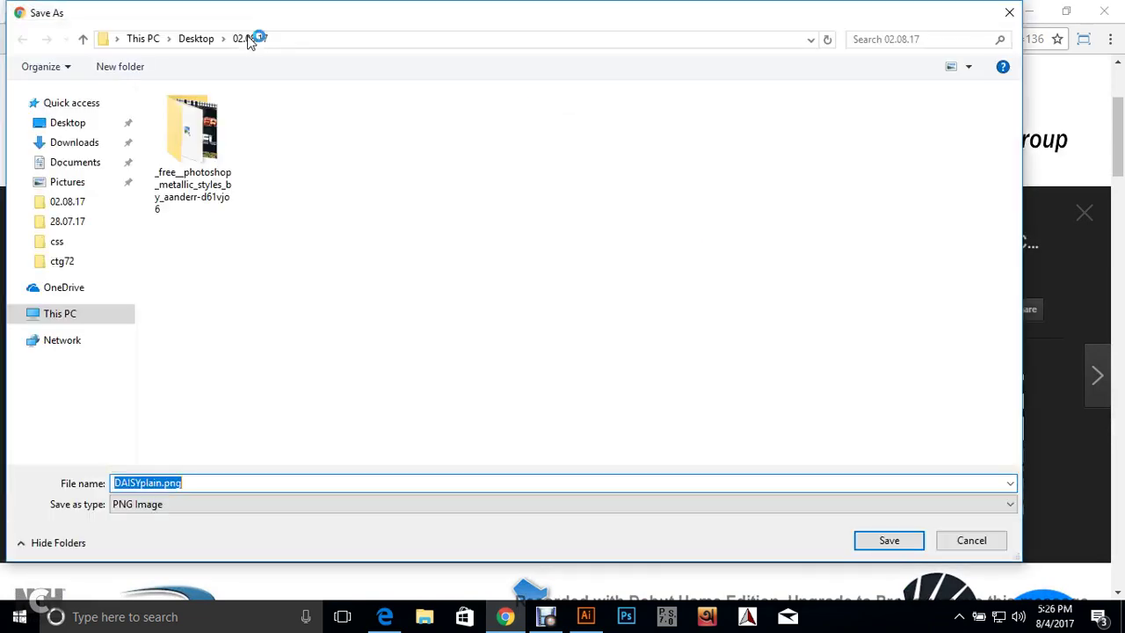
scroll(130, 117, up, 1)
click(79, 120)
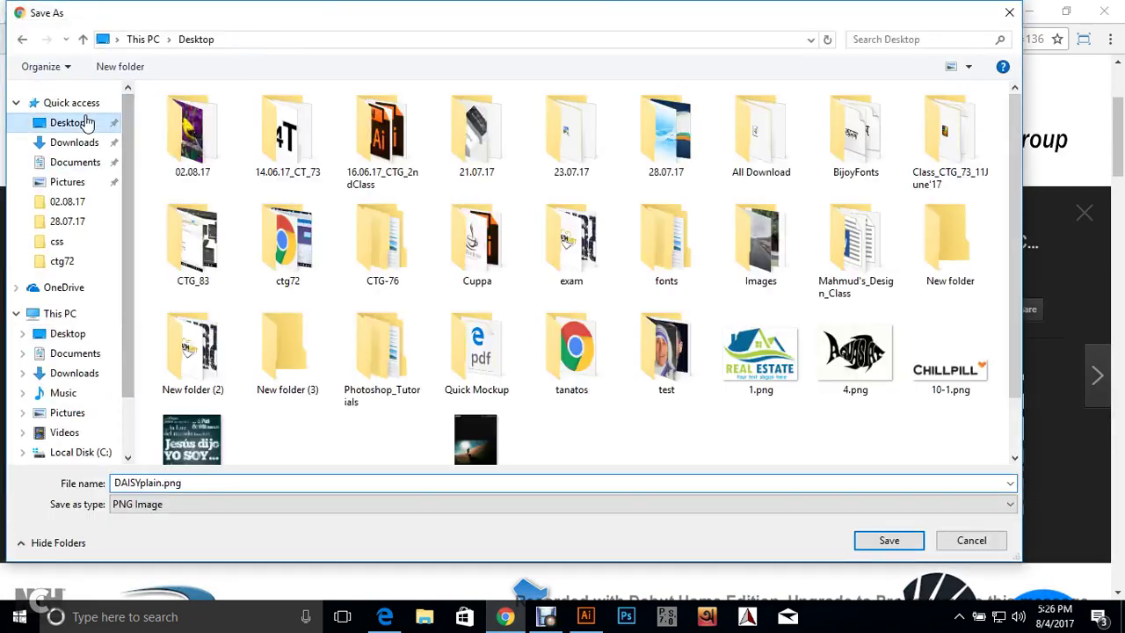
click(885, 538)
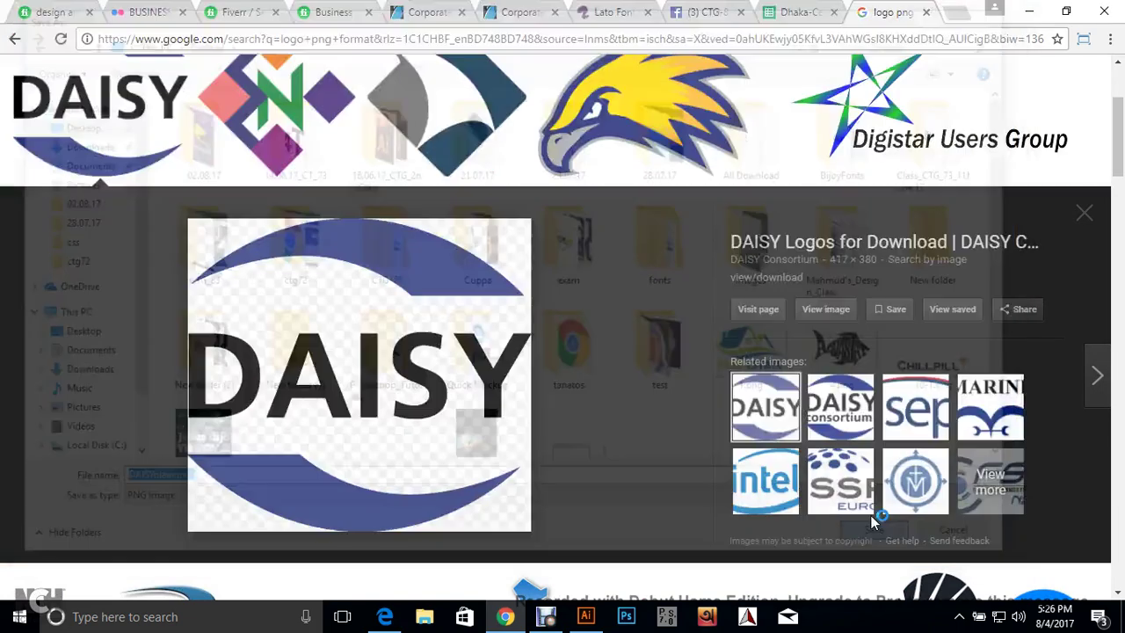
Show the downloaded DAISYplain.png in its folder and try to bring it straight into the Illustrator document.
click(169, 580)
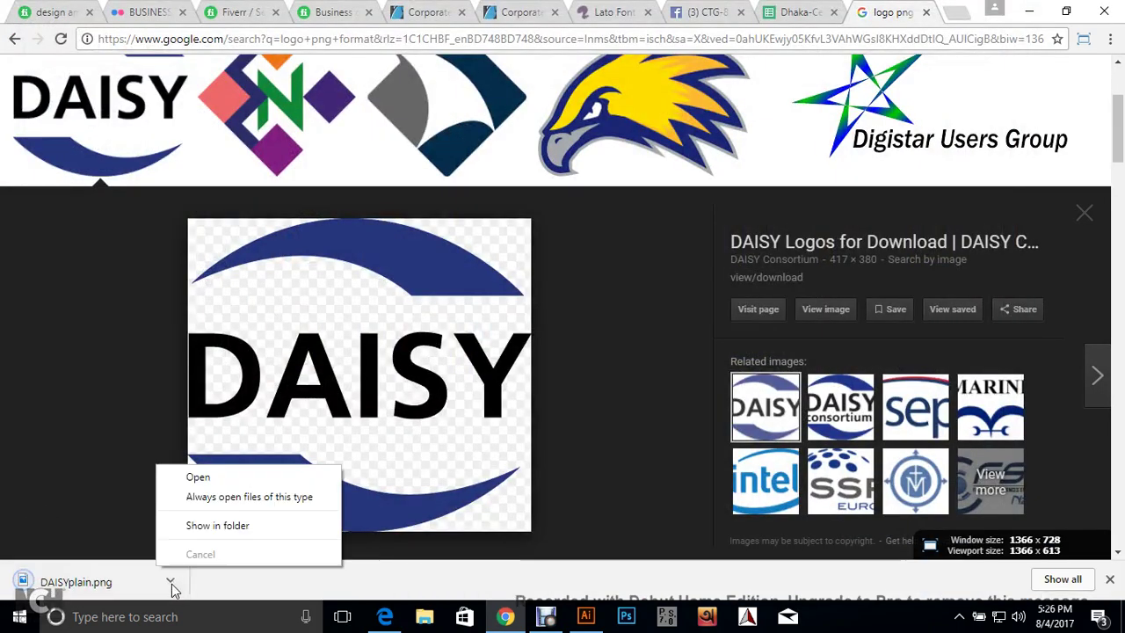
click(208, 530)
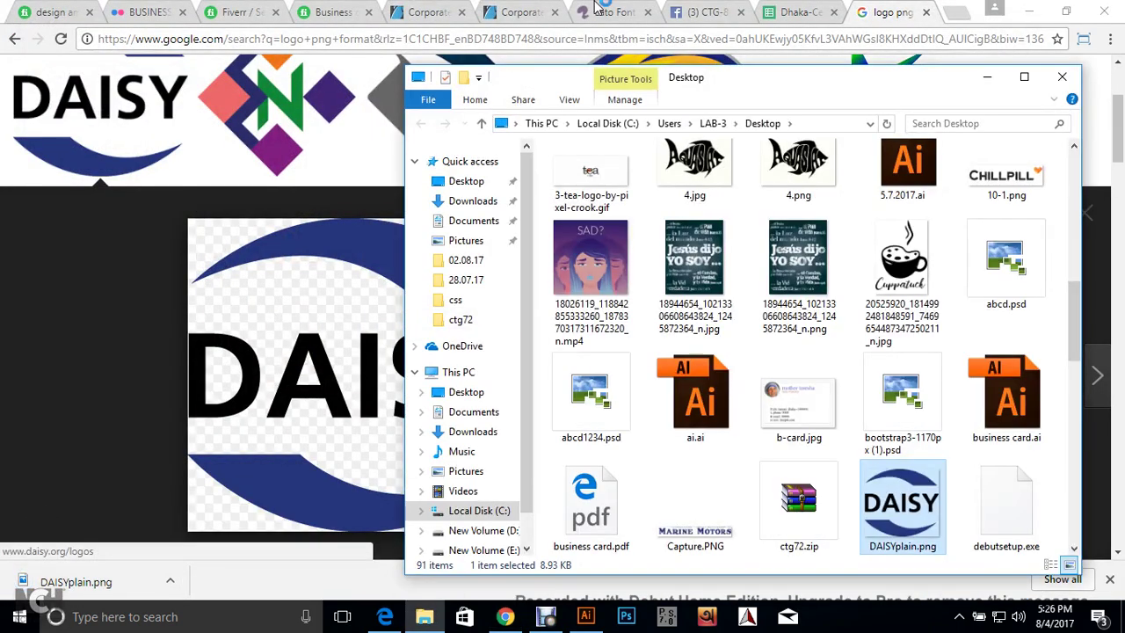
drag(918, 472, 563, 423)
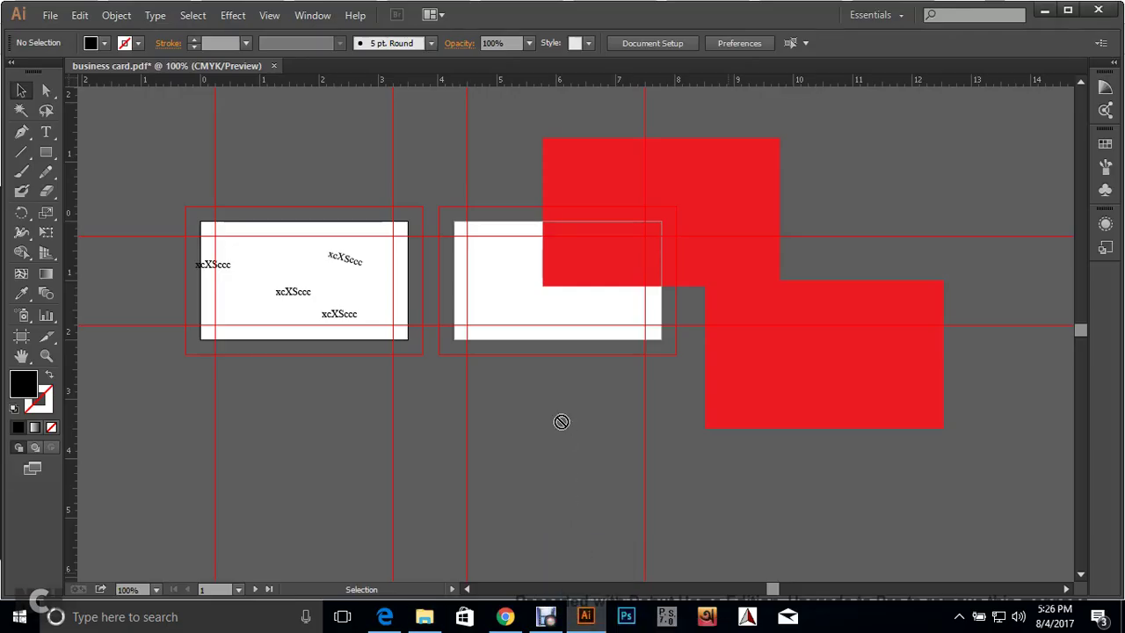
Place DAISYplain.png from the Desktop into the business card document.
click(48, 15)
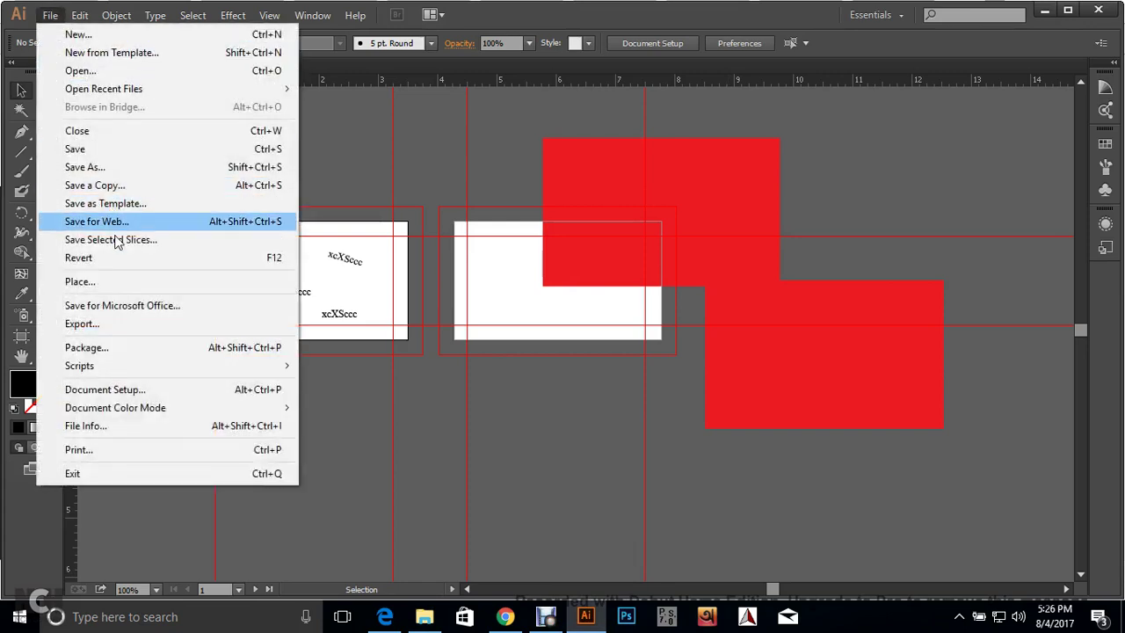
click(84, 354)
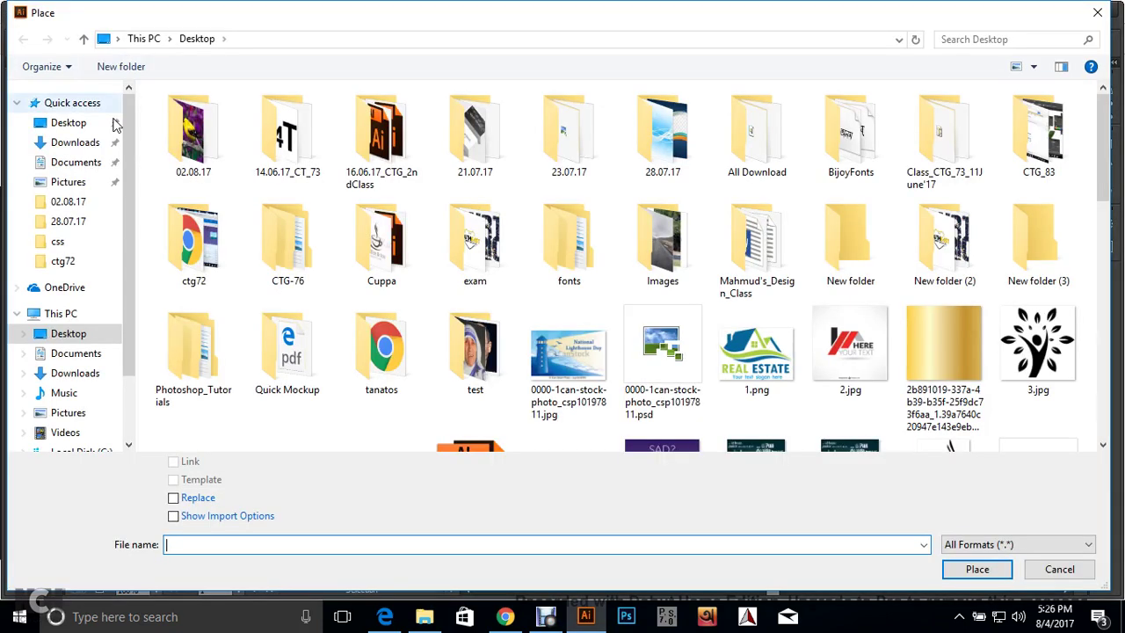
click(87, 142)
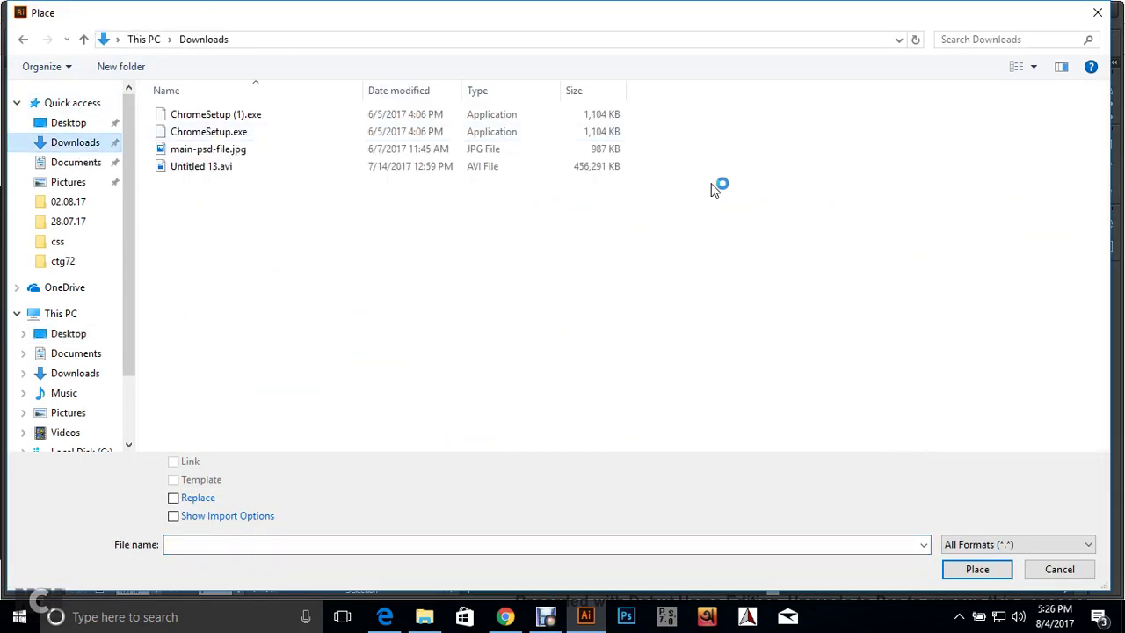
click(60, 123)
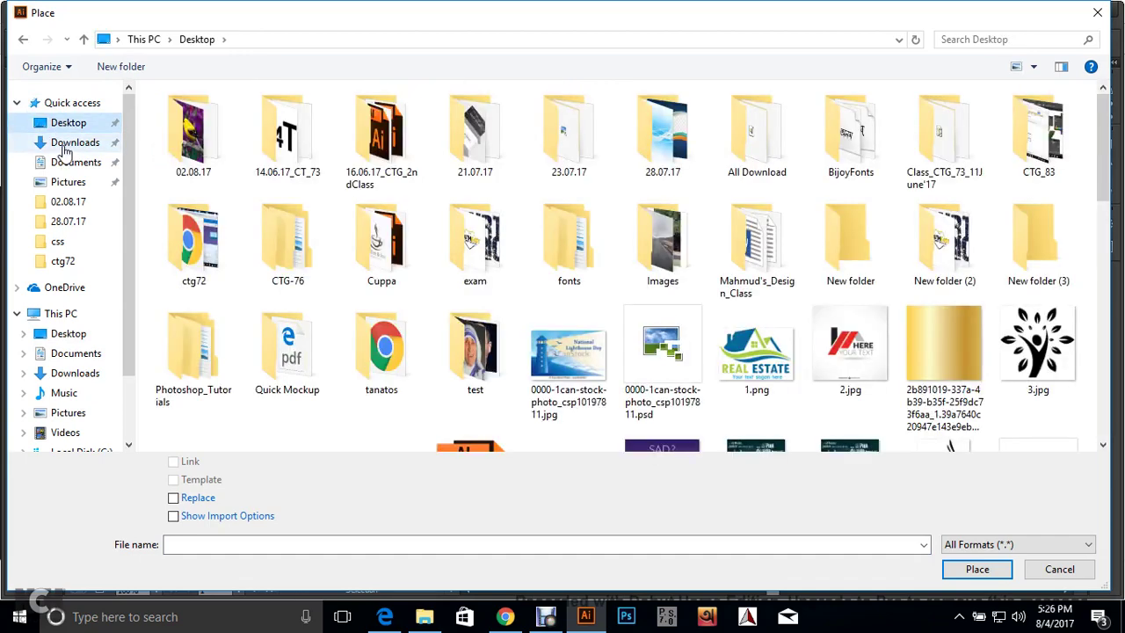
drag(1105, 189, 1109, 307)
click(962, 252)
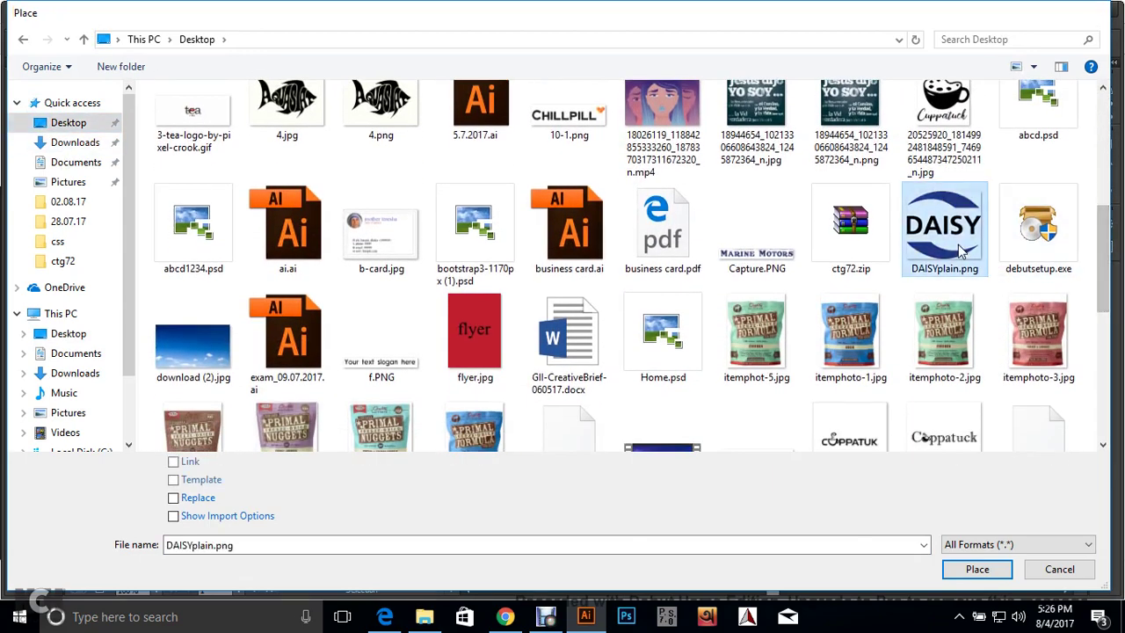
double_click(962, 252)
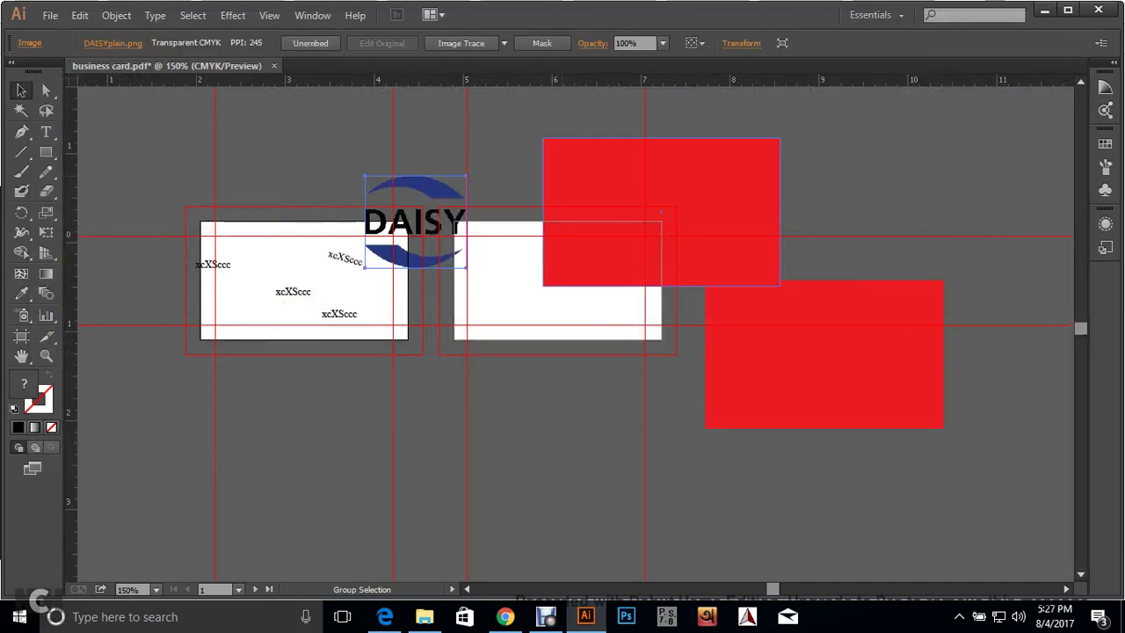
Move the DAISY logo onto the upper red rectangle and deselect it.
alt+scroll(562, 172, up, 1)
drag(351, 233, 732, 250)
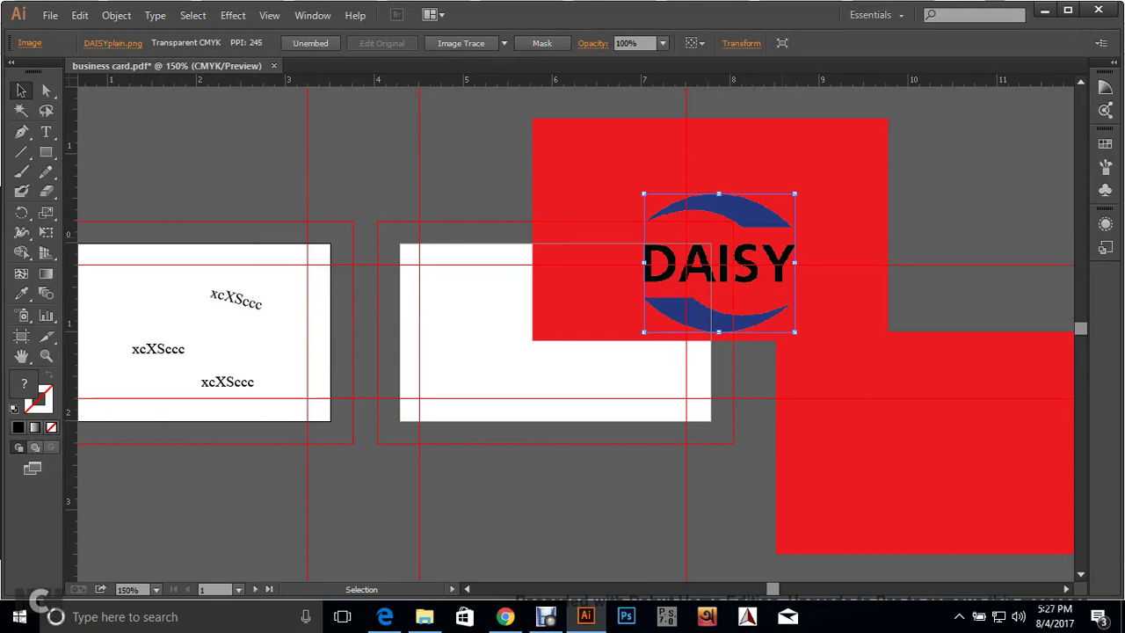
click(940, 231)
ctrl+click(669, 312)
drag(668, 312, 600, 356)
Change the fill of the rectangle behind the DAISY logo from red to green, and deselect it.
click(731, 255)
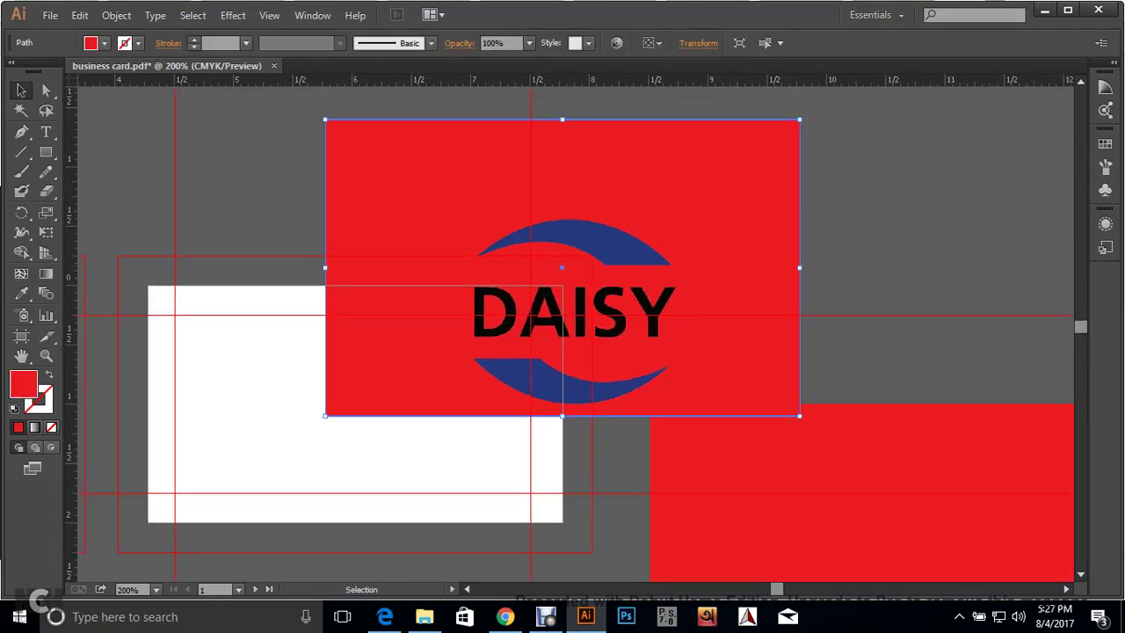
click(104, 43)
click(91, 82)
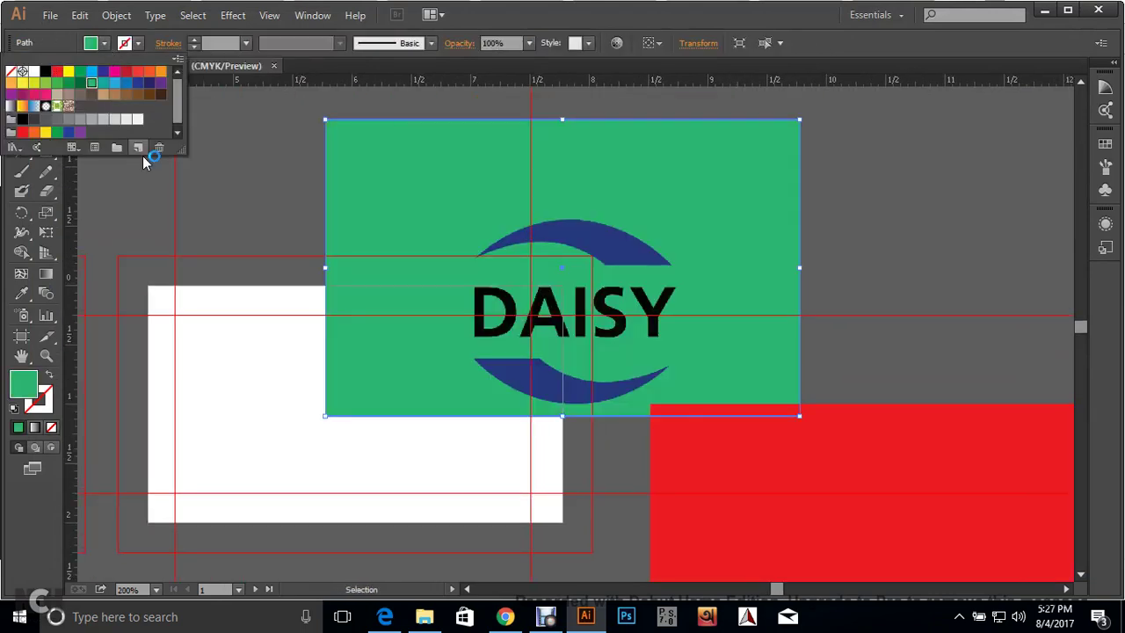
click(239, 195)
Move the DAISY logo off the green rectangle to the empty canvas above the gap between the two cards.
ctrl+alt+click(559, 365)
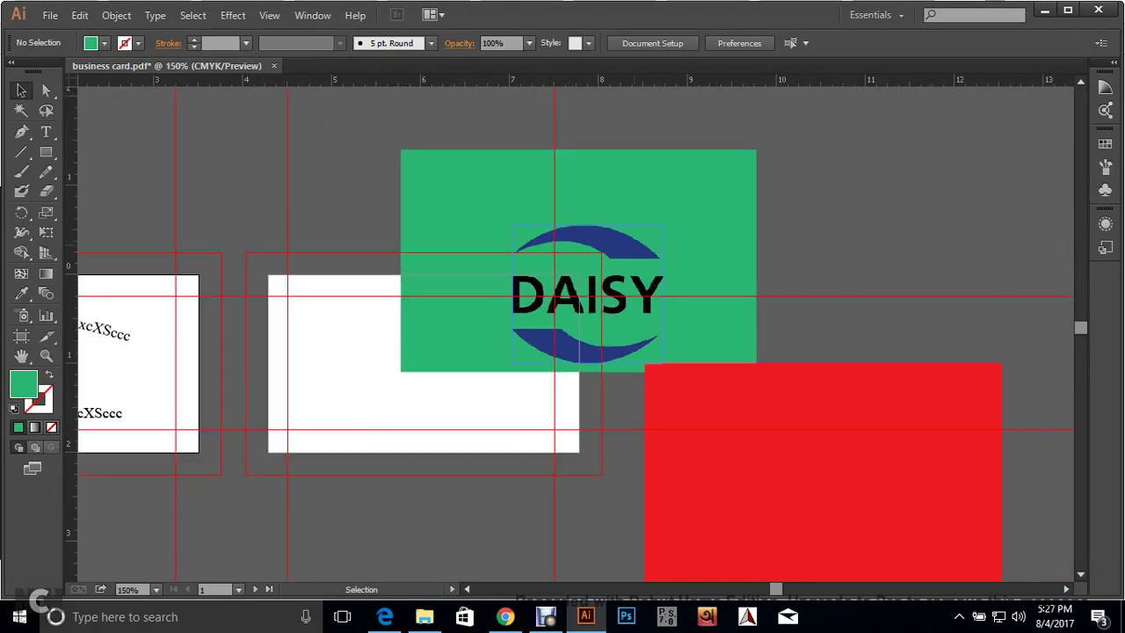
drag(635, 240, 286, 163)
drag(286, 164, 317, 193)
click(181, 157)
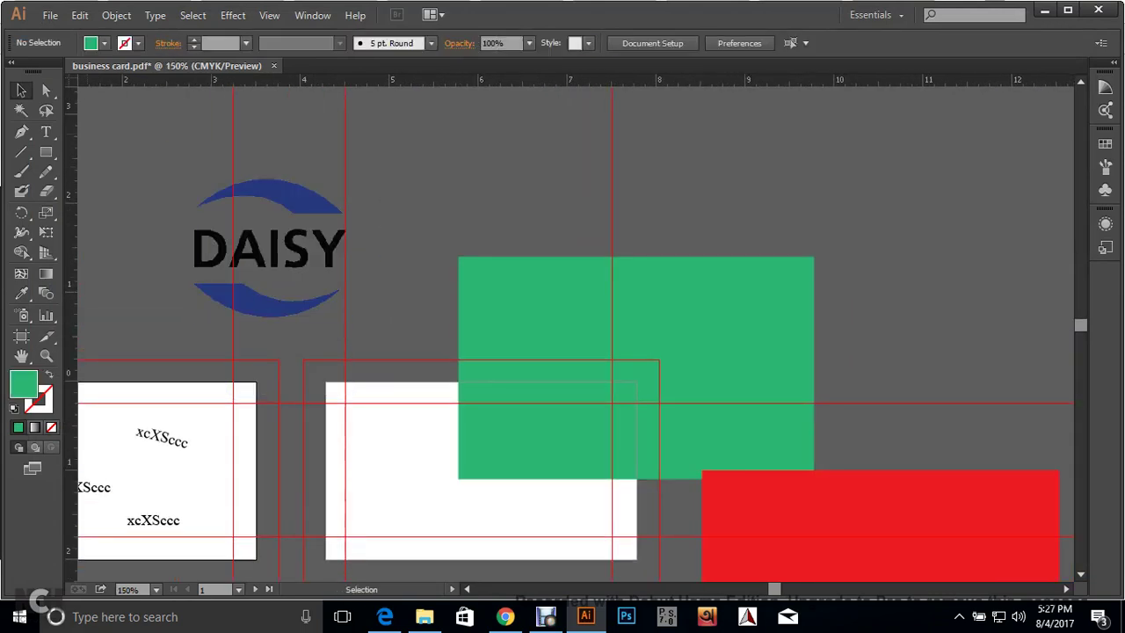
Draw a rectangle about 2.22 × 1.90 in over the DAISY logo and fill it with white.
key(m)
drag(168, 158, 365, 326)
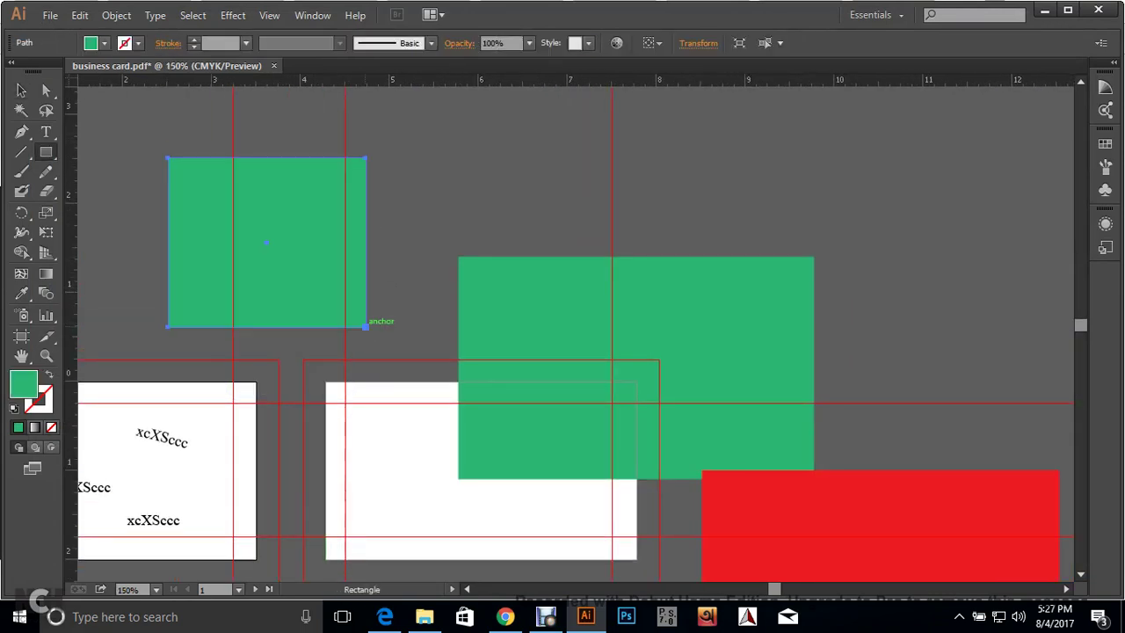
click(21, 90)
click(91, 43)
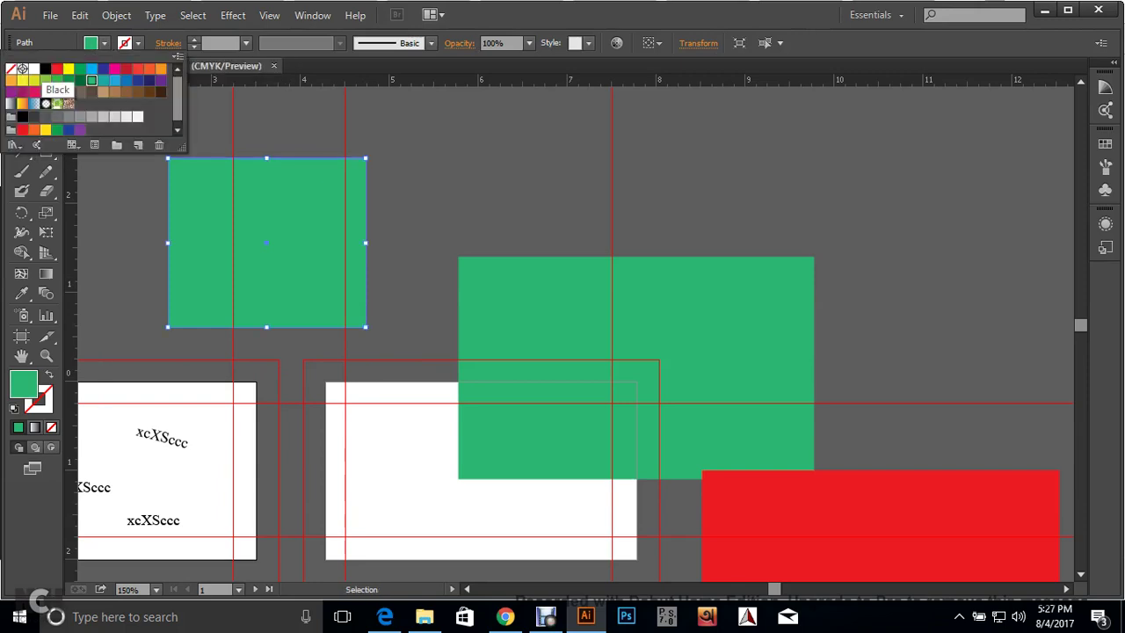
click(23, 69)
key(Escape)
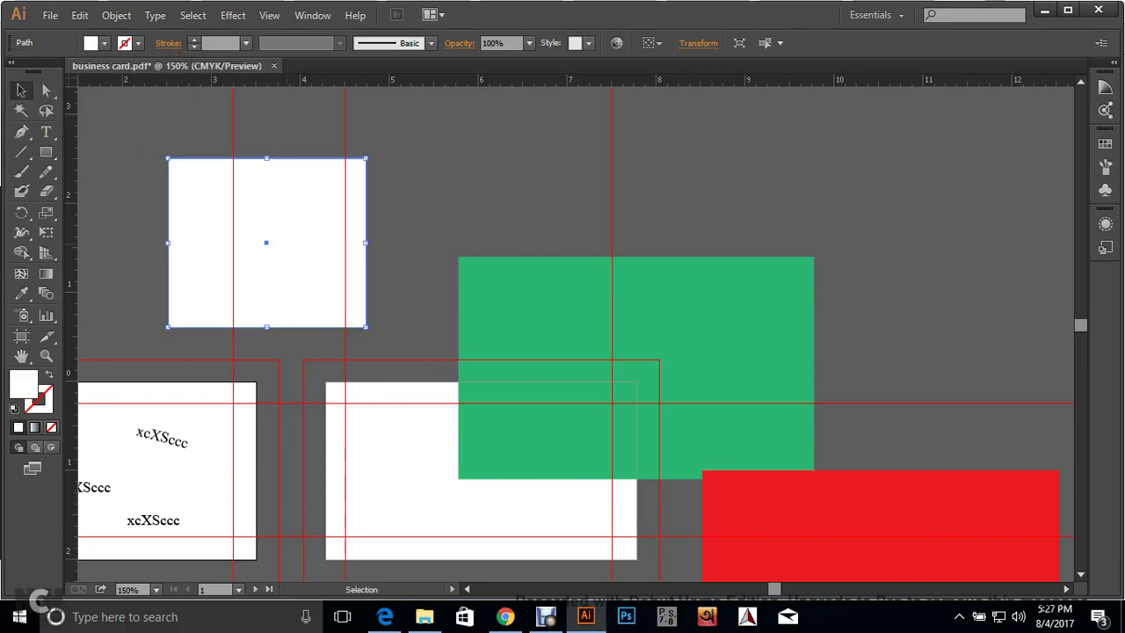
Send the white rectangle behind the DAISY logo and shift the two together as a group slightly up and to the right.
right_click(315, 254)
mouse_move(425, 488)
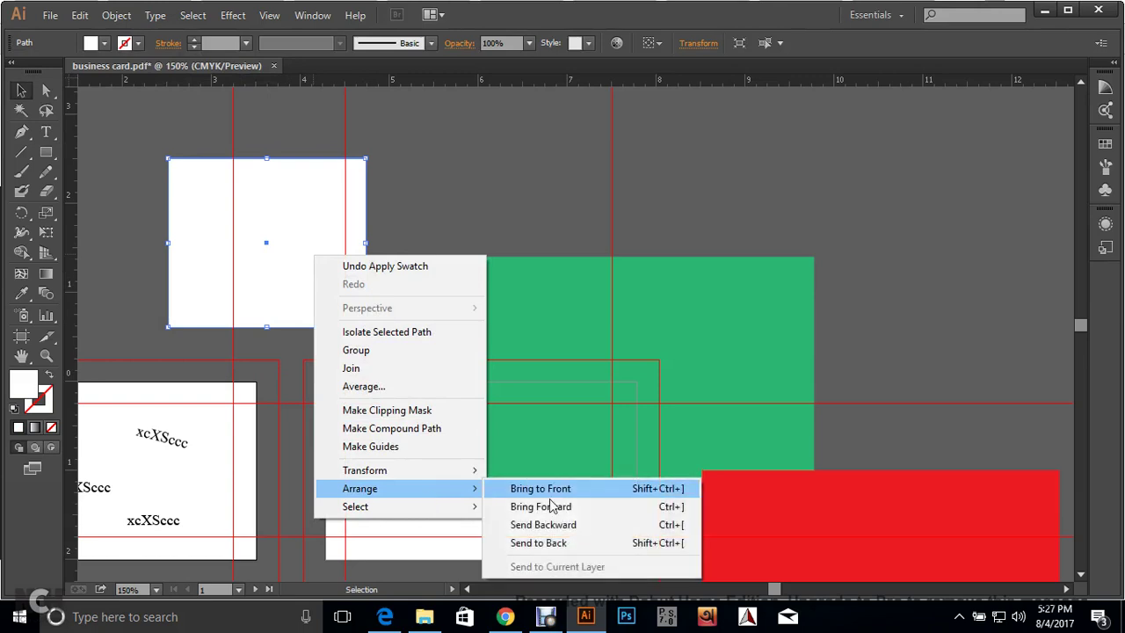
click(552, 542)
drag(158, 155, 363, 318)
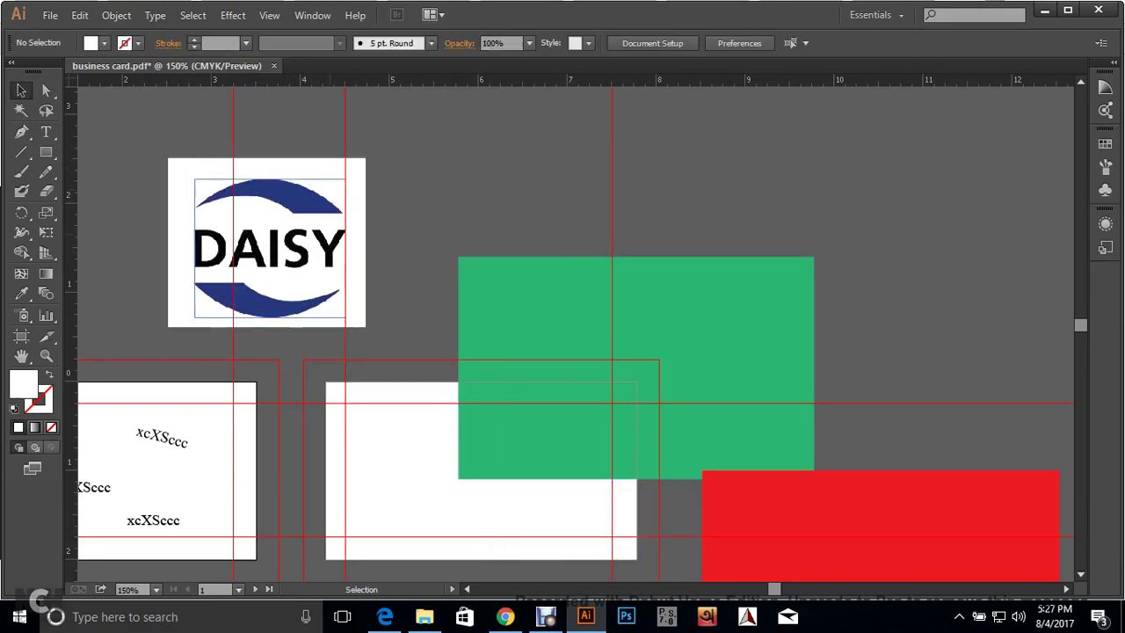
drag(266, 243, 328, 216)
Ungroup the logo from its white rectangle, move the logo alone onto the green rectangle, and deselect it.
right_click(329, 216)
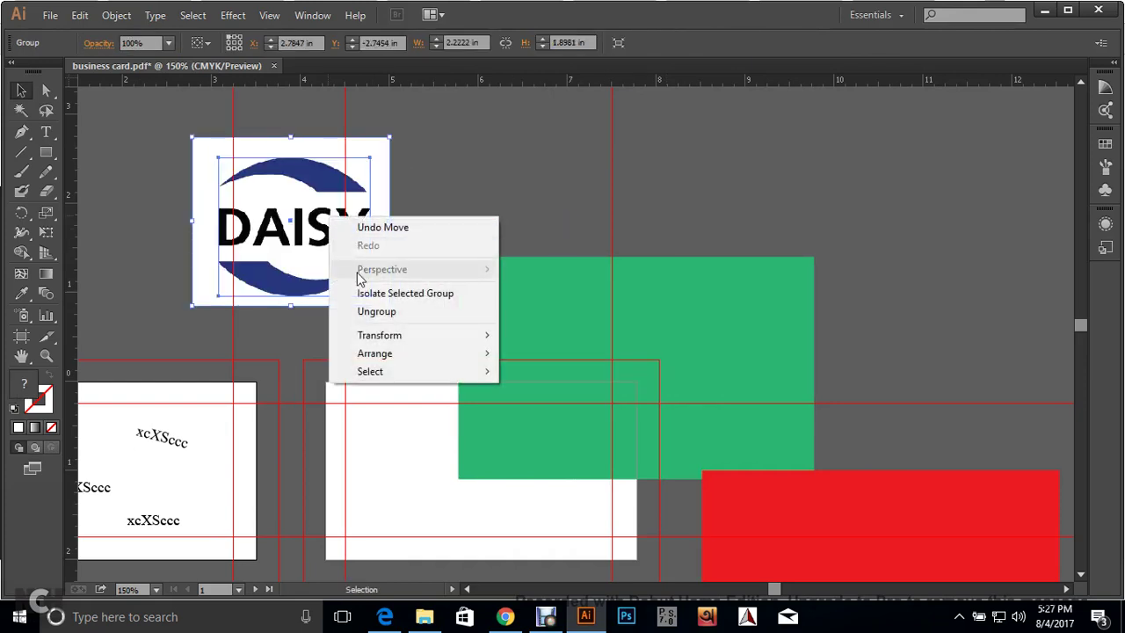
click(379, 312)
drag(347, 176, 667, 330)
key(ctrl+shift+a)
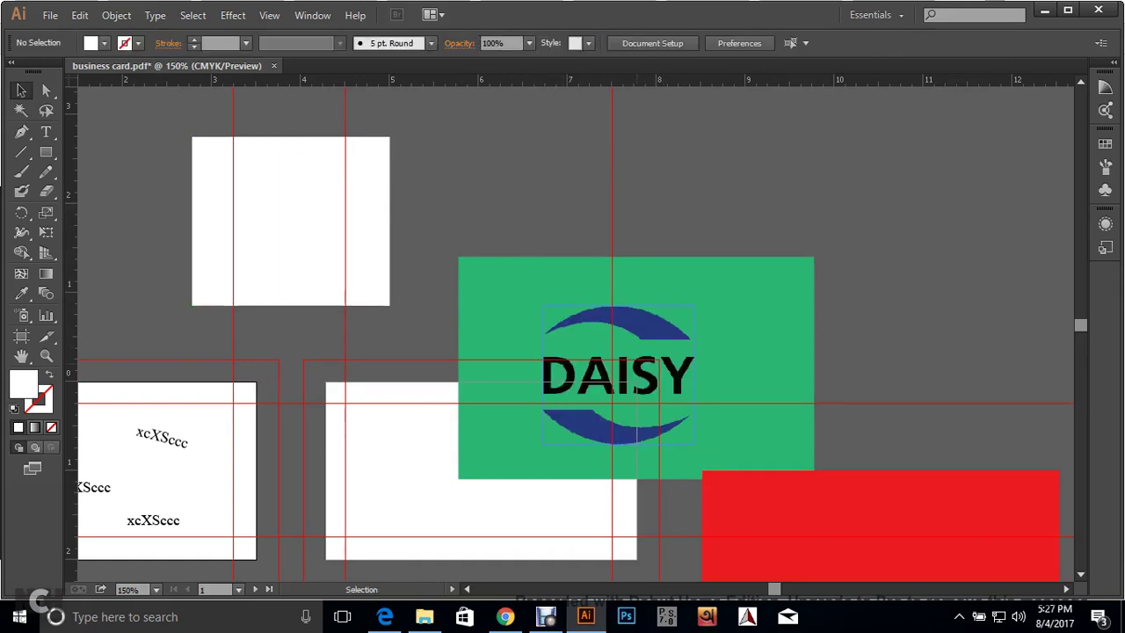
scroll(571, 333, down, 1)
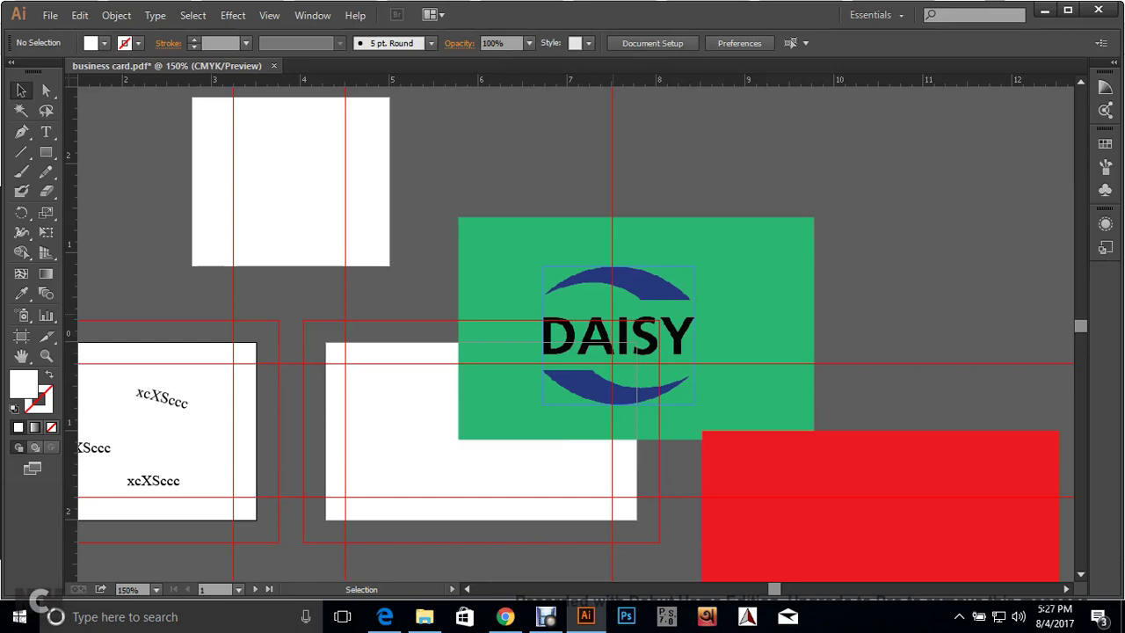
scroll(571, 334, down, 1)
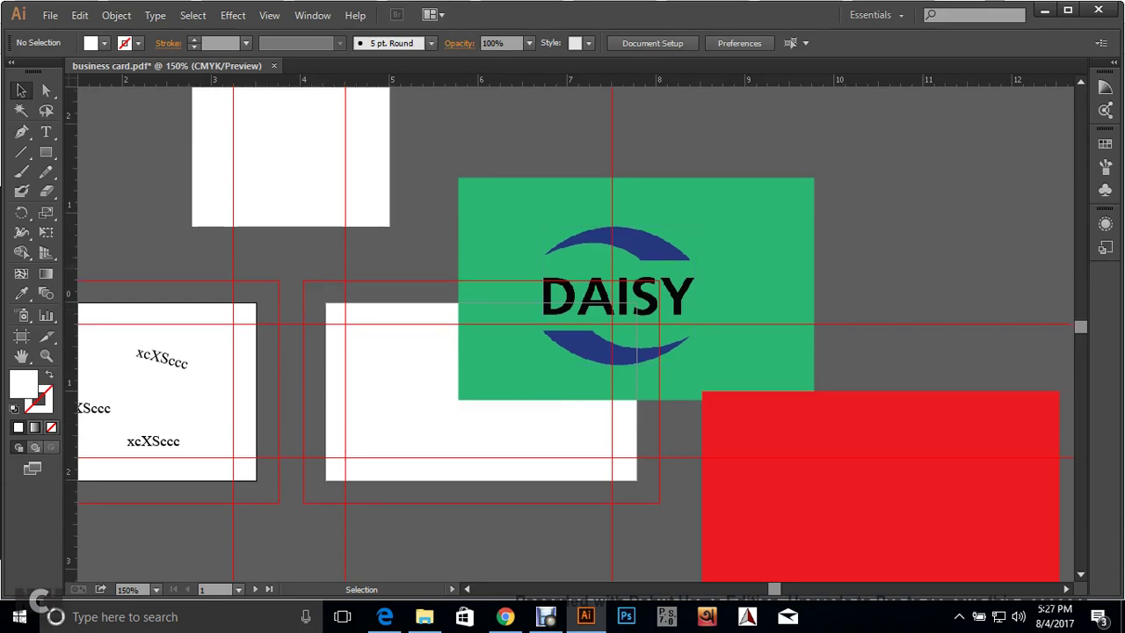
Move the DAISY logo off the green rectangle to the empty canvas above the red rectangle and deselect it.
click(571, 334)
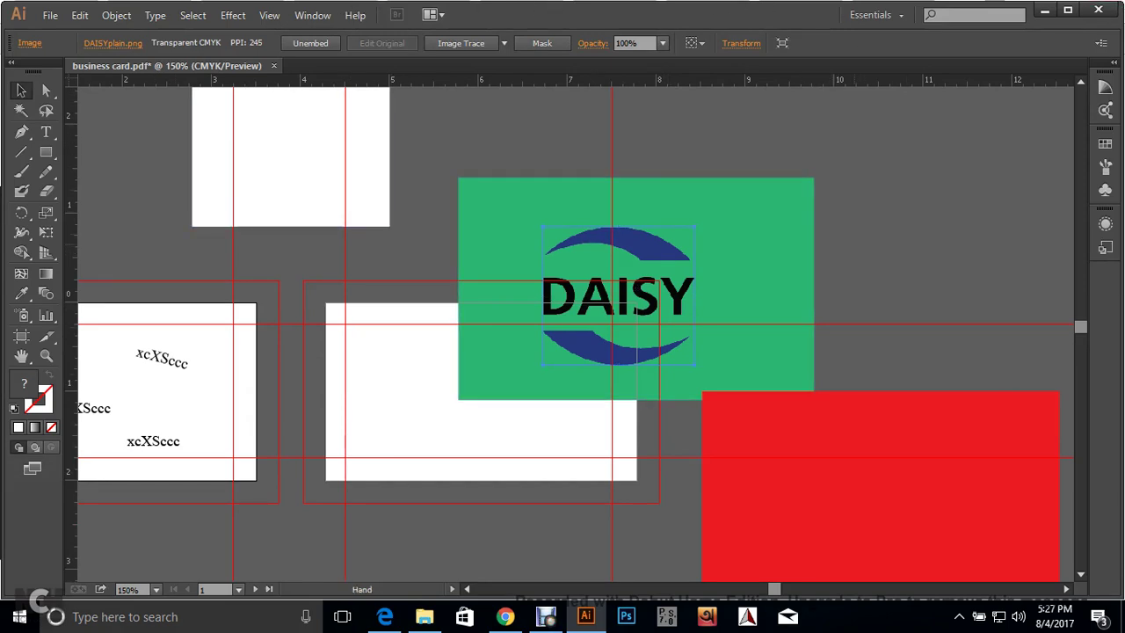
scroll(571, 334, up, 1)
scroll(571, 334, right, 4)
drag(392, 273, 740, 184)
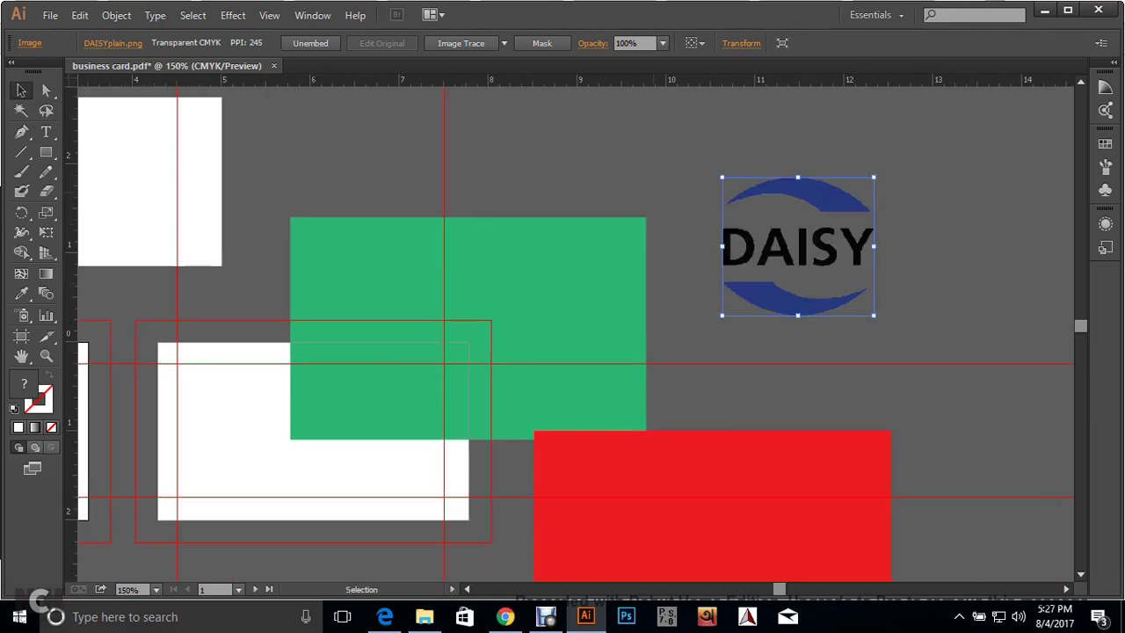
key(ctrl+shift+a)
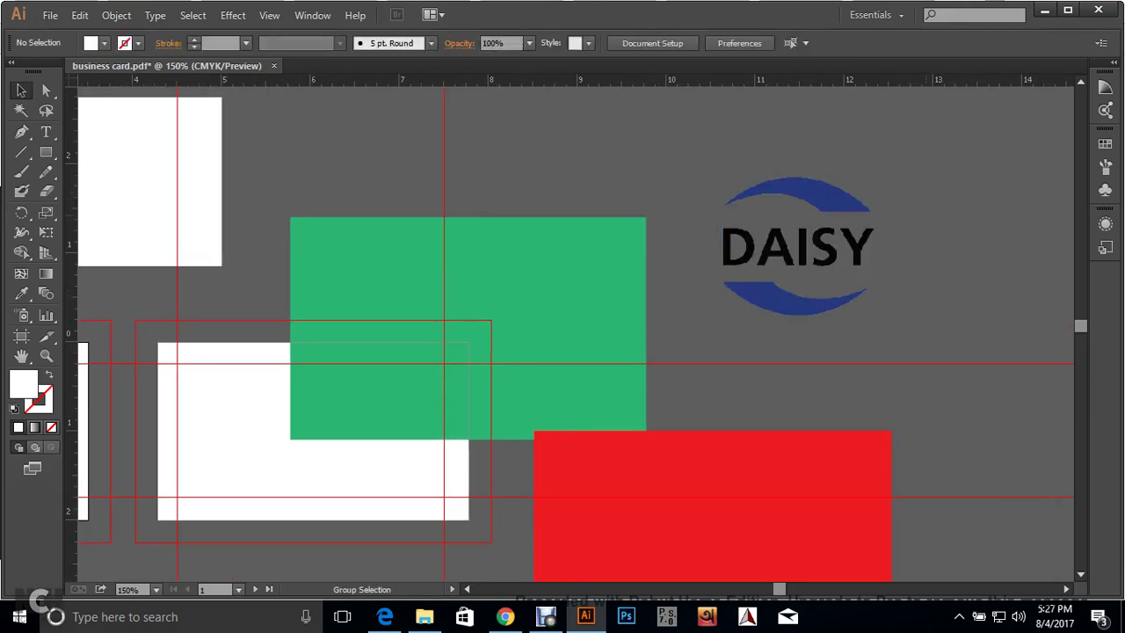
Examine the edge of the DAISY image's upper blue arc at up to 6400% magnification.
scroll(874, 199, up, 6)
scroll(720, 195, up, 5)
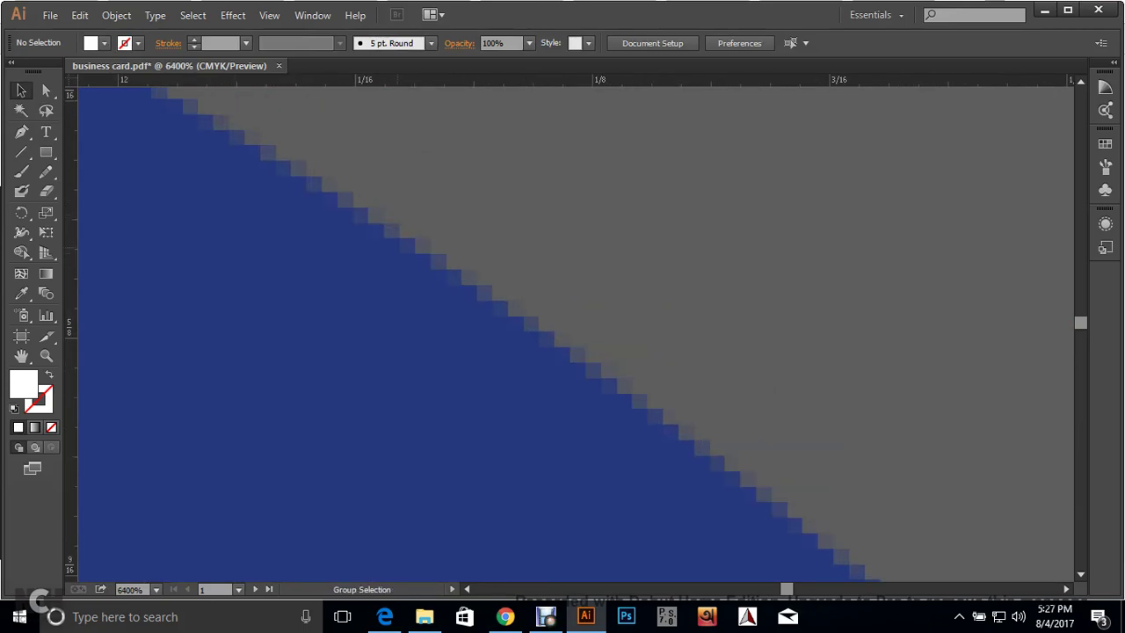
scroll(407, 256, down, 6)
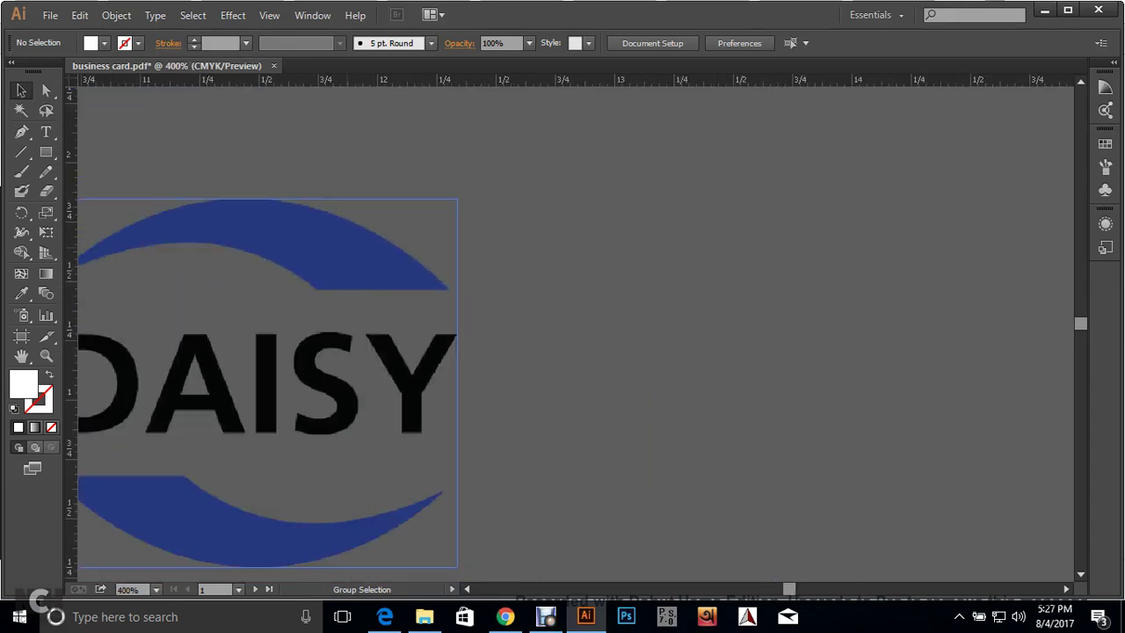
scroll(387, 213, down, 2)
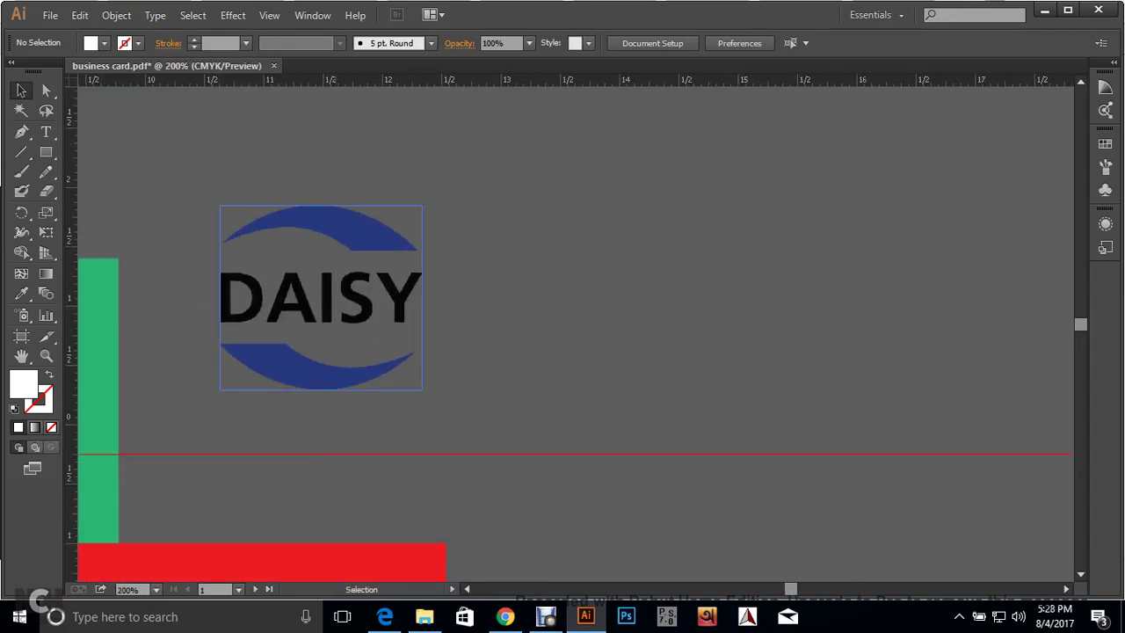
Trace the outer curve of the logo's upper blue arc with the Pen tool, using a white stroke and no fill.
scroll(338, 198, up, 4)
scroll(332, 168, down, 2)
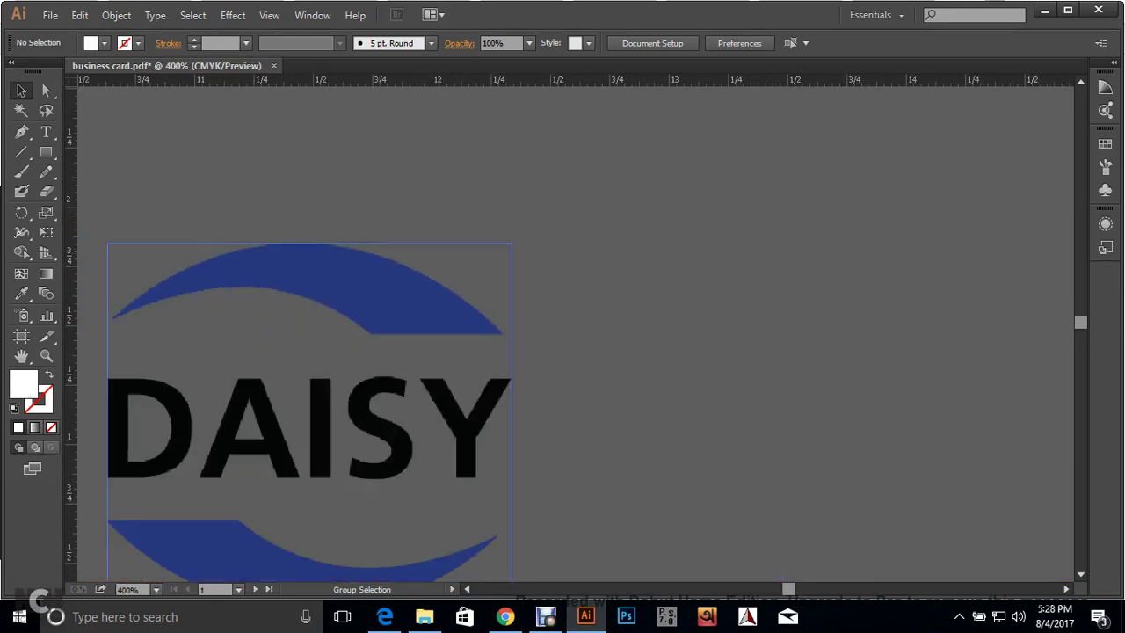
drag(329, 308, 392, 280)
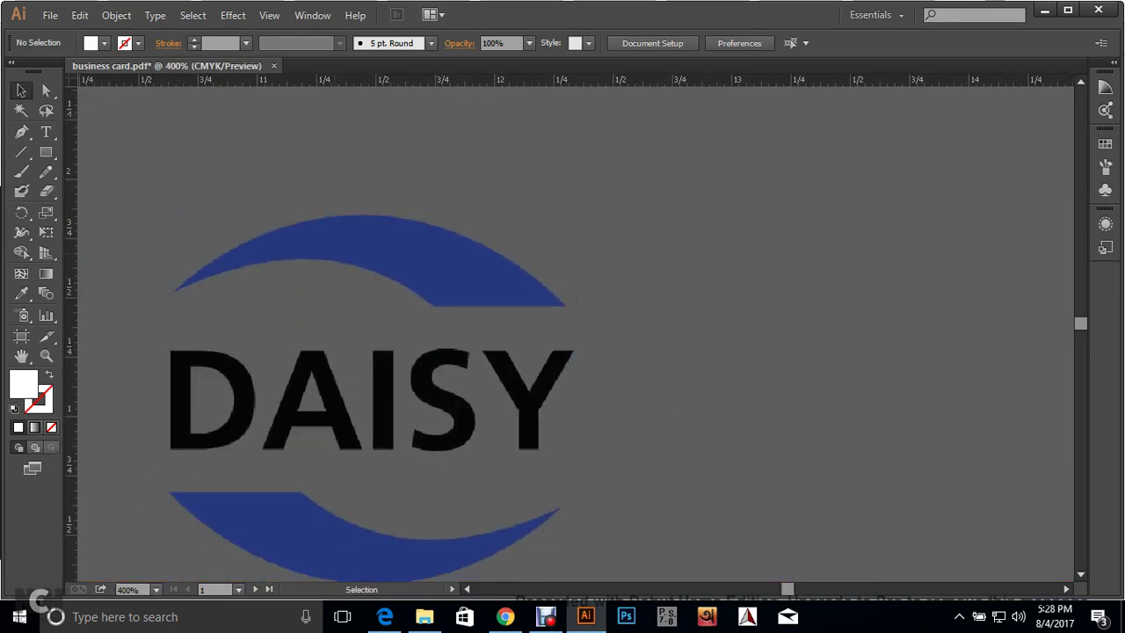
click(22, 131)
click(175, 291)
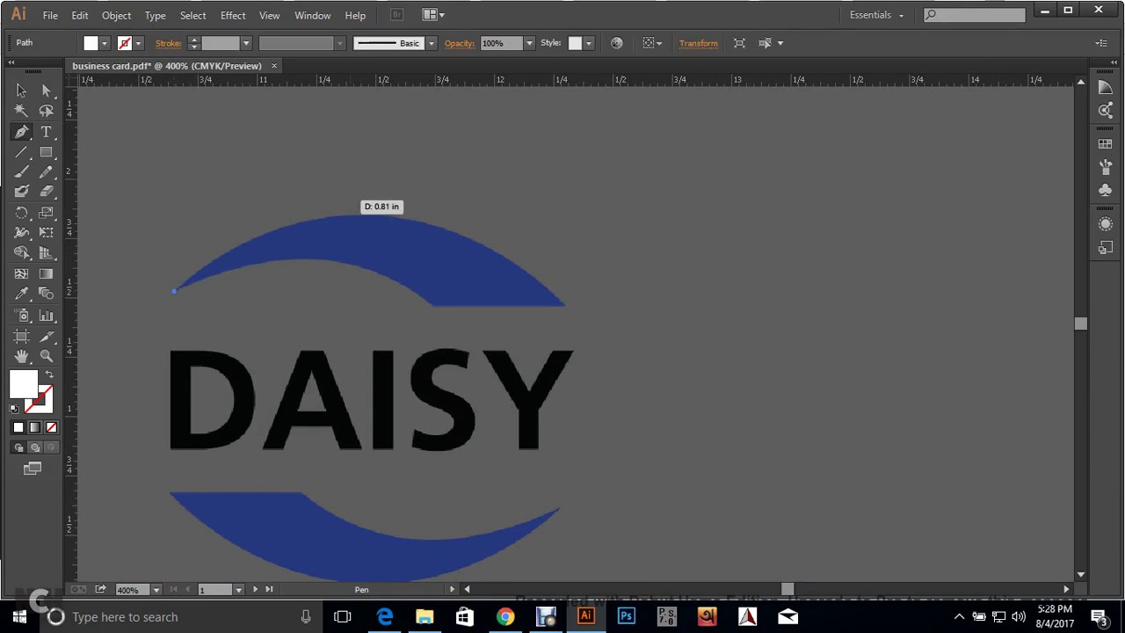
drag(563, 305, 782, 502)
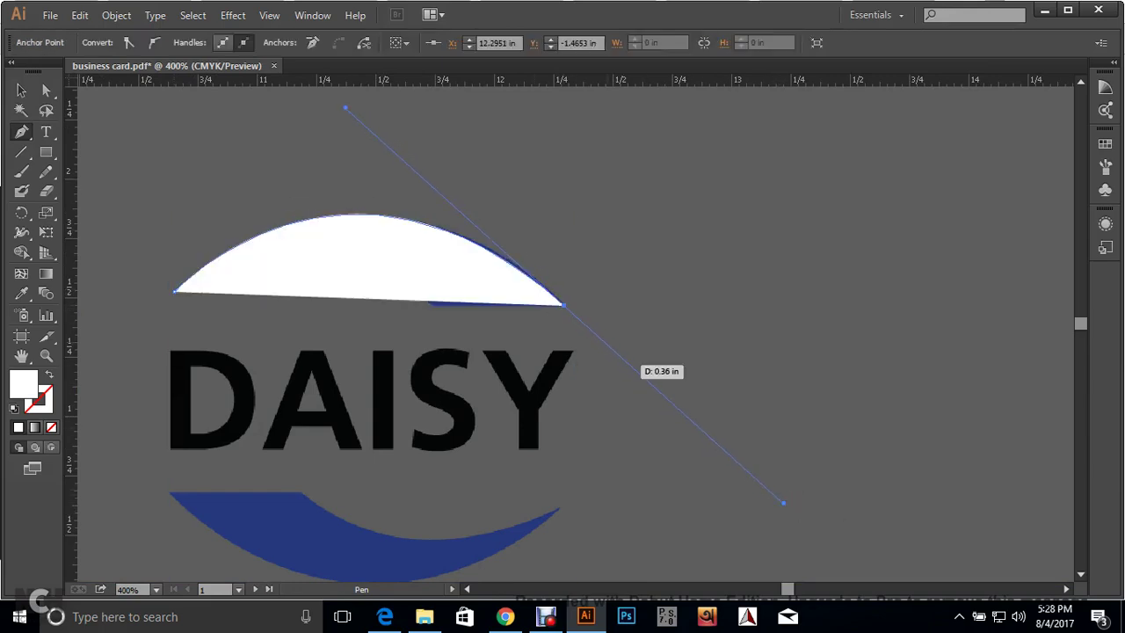
click(564, 305)
key(shift+x)
scroll(430, 316, up, 2)
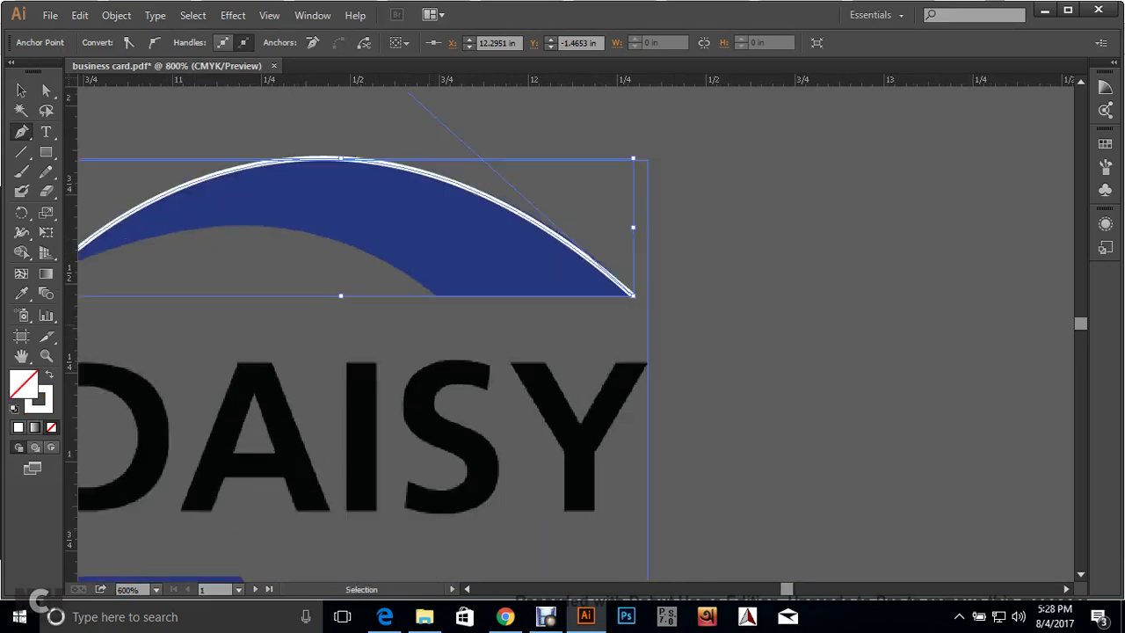
Complete the closed outline of the upper arc with its straight bottom edge and the inner curve back to the starting point.
click(431, 288)
scroll(430, 288, down, 2)
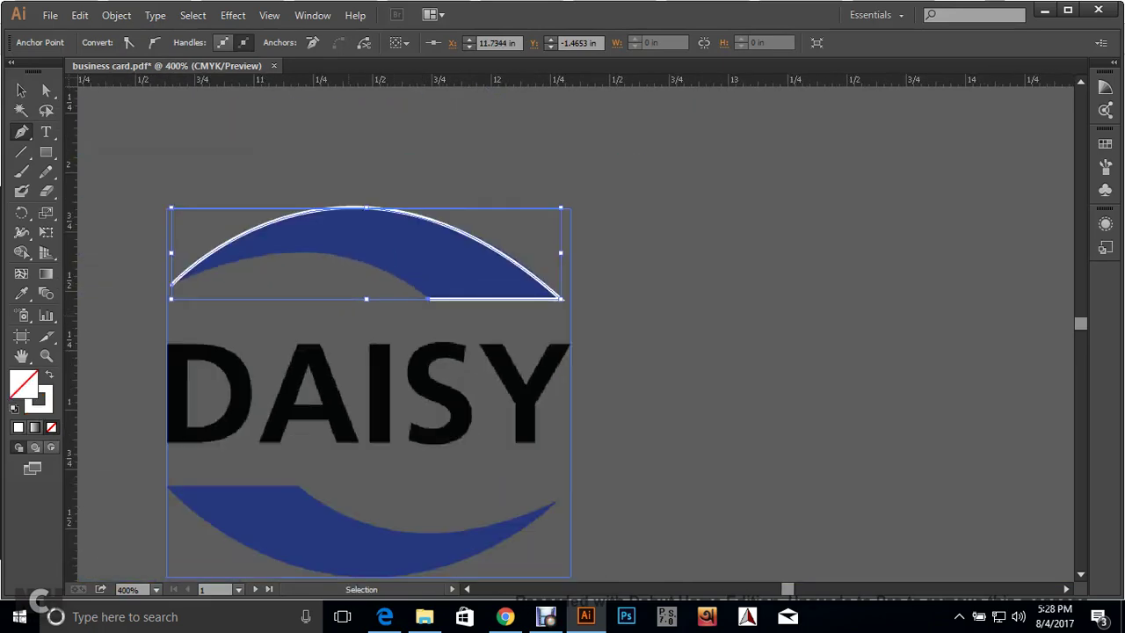
drag(171, 284, 381, 368)
drag(670, 201, 670, 204)
Fill the traced arc with the blue sampled from the logo and move it to the empty canvas left of the logo.
key(i)
click(851, 238)
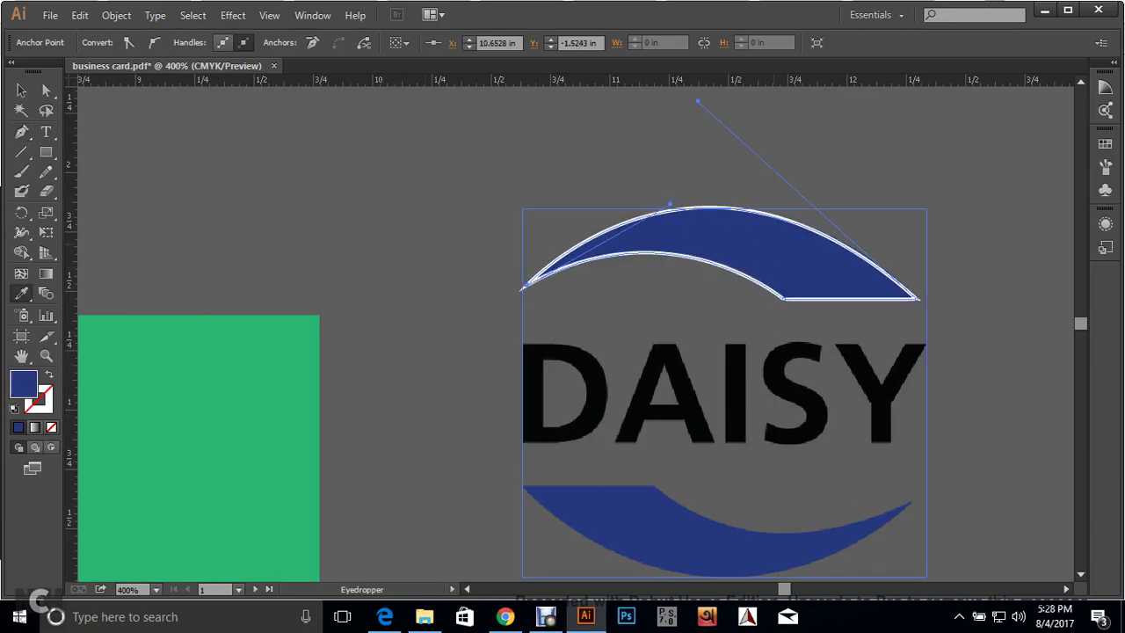
click(22, 91)
drag(791, 263, 352, 206)
key(ctrl+shift+a)
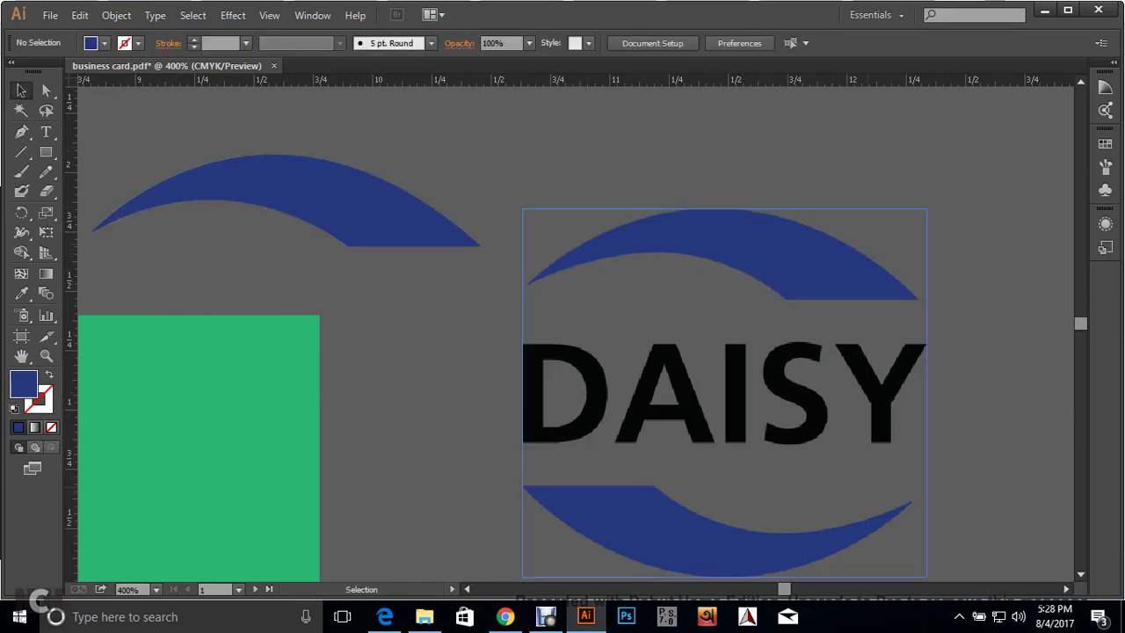
Examine the edge of the traced vector arc at up to 6400% magnification.
click(342, 180)
scroll(348, 149, up, 6)
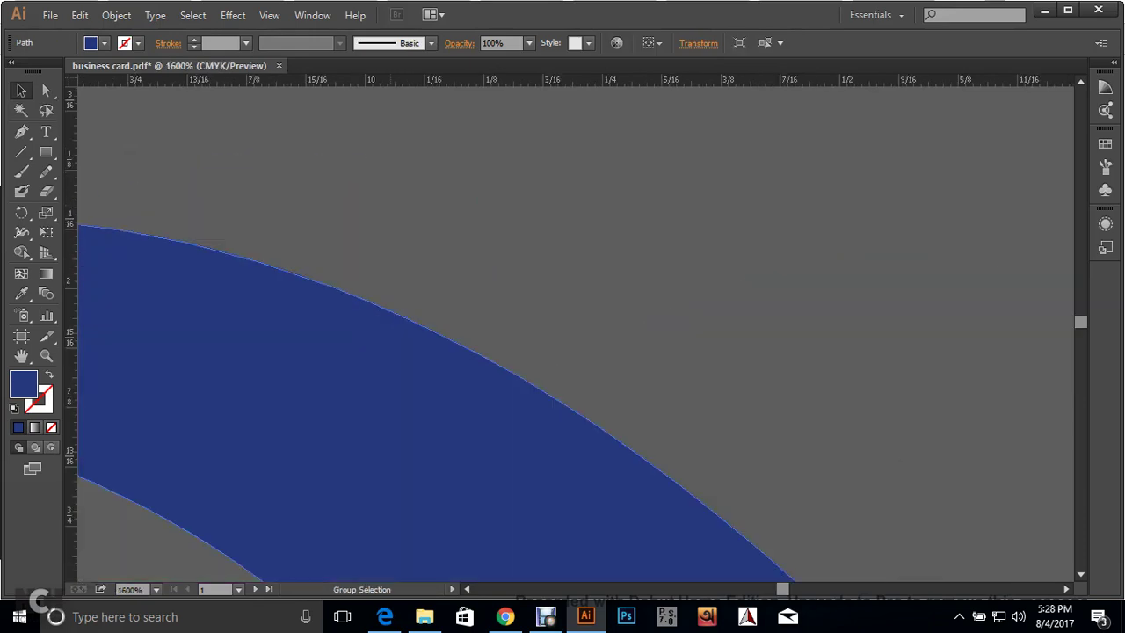
scroll(321, 531, up, 2)
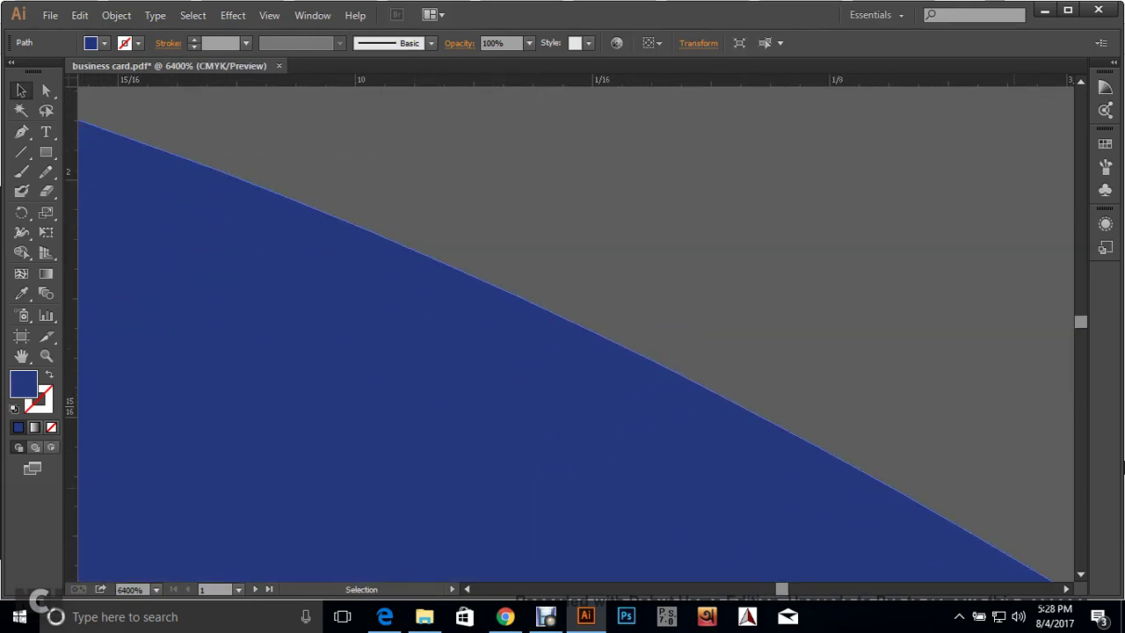
scroll(522, 460, down, 2)
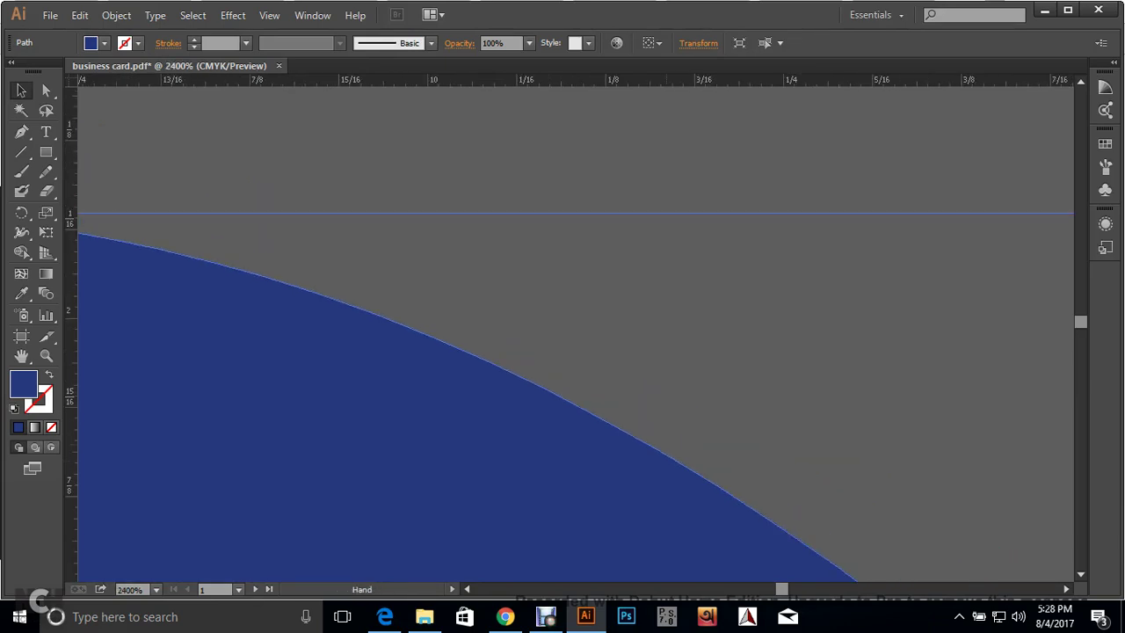
Examine the upper arc's edge in the DAISY PNG up close for comparison with the vector tracing, and clear the selection.
drag(999, 423, 530, 343)
scroll(529, 338, down, 5)
drag(807, 398, 636, 371)
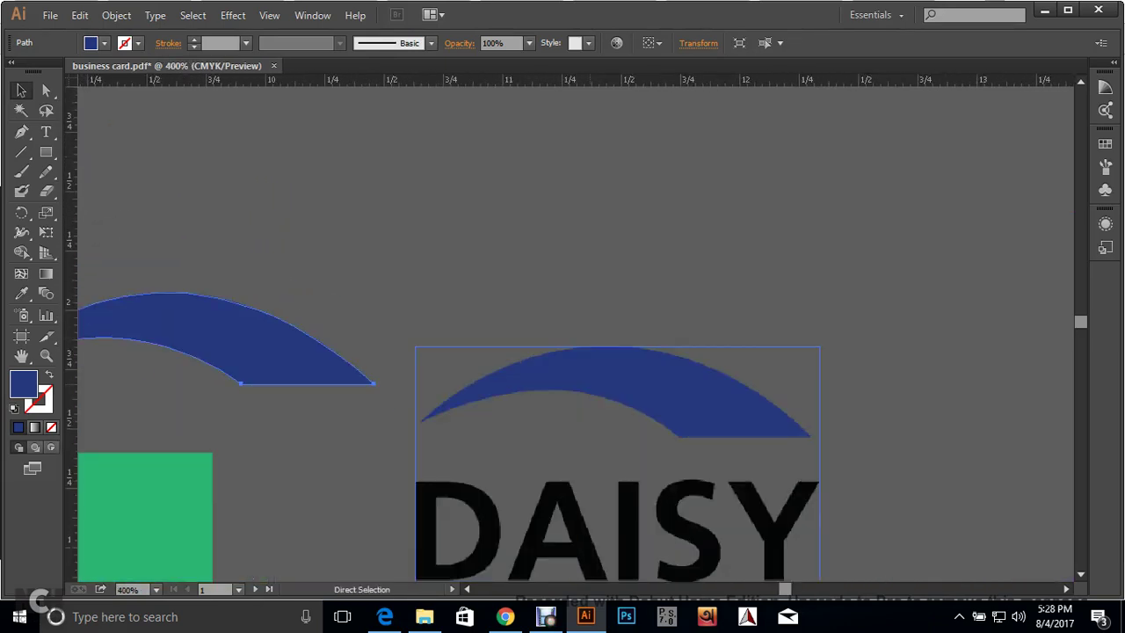
scroll(644, 374, up, 6)
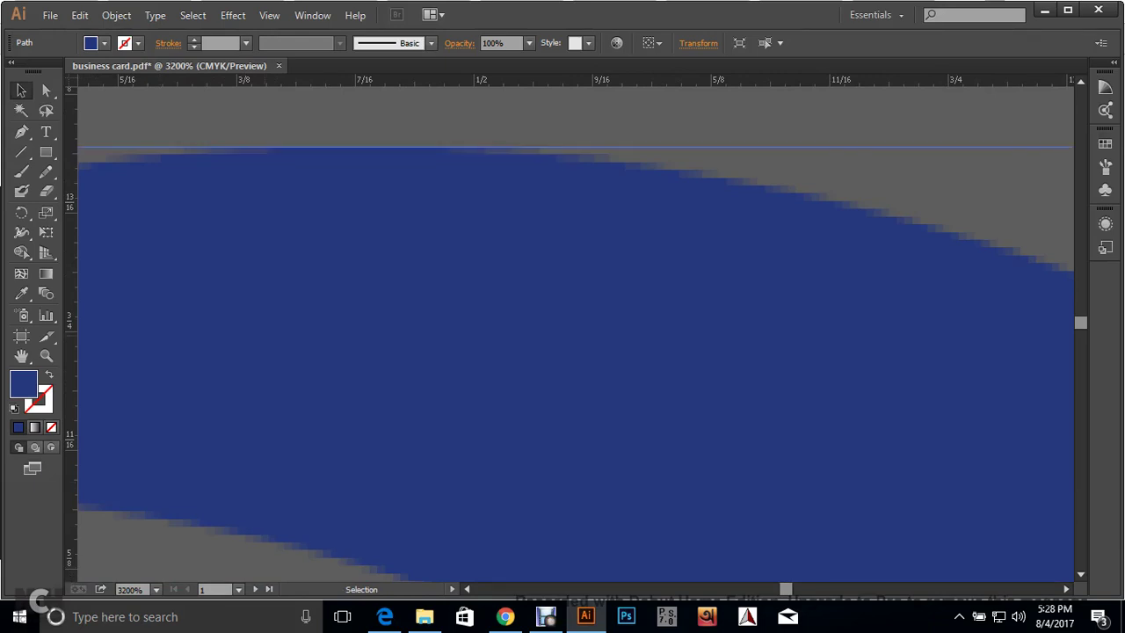
scroll(244, 281, down, 1)
key(ctrl+shift+a)
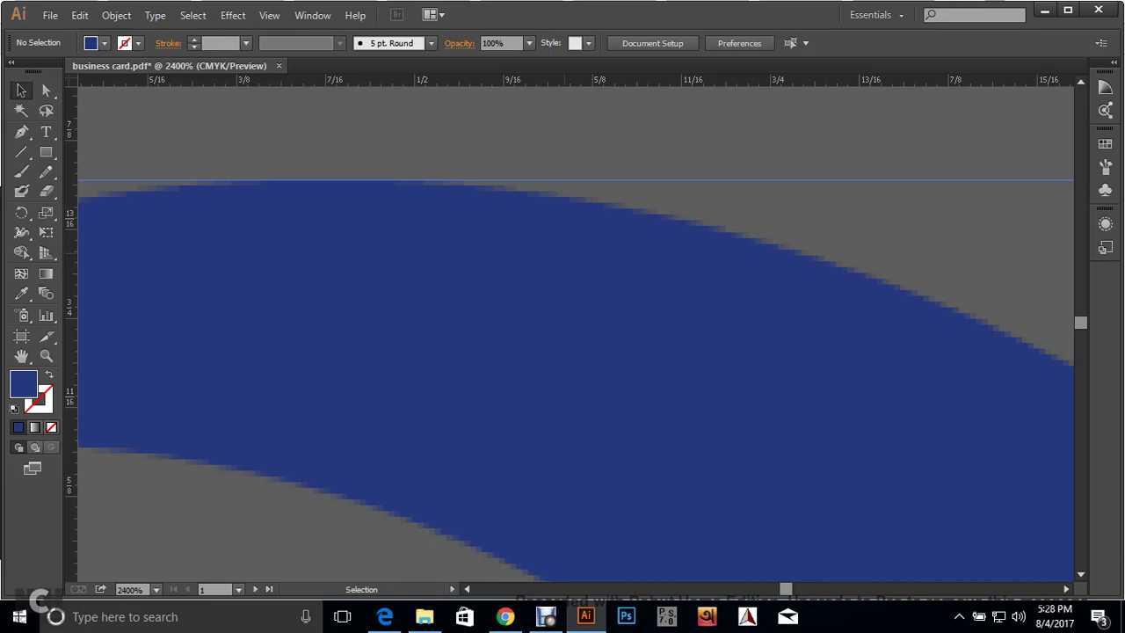
Restore the traced arc to its unfilled white outline and move it off the logo to the canvas above the green rectangle.
key(ctrl+minus)
key(ctrl+minus)
key(ctrl+minus)
key(ctrl+minus)
key(ctrl+minus)
key(ctrl+minus)
key(ctrl+minus)
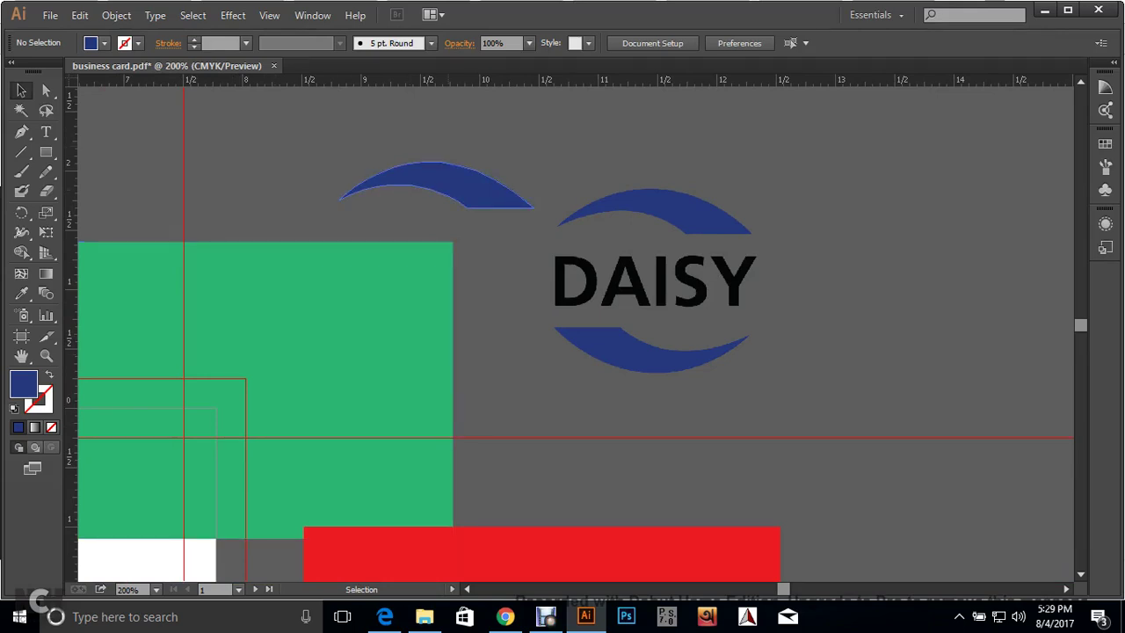
drag(439, 176, 656, 201)
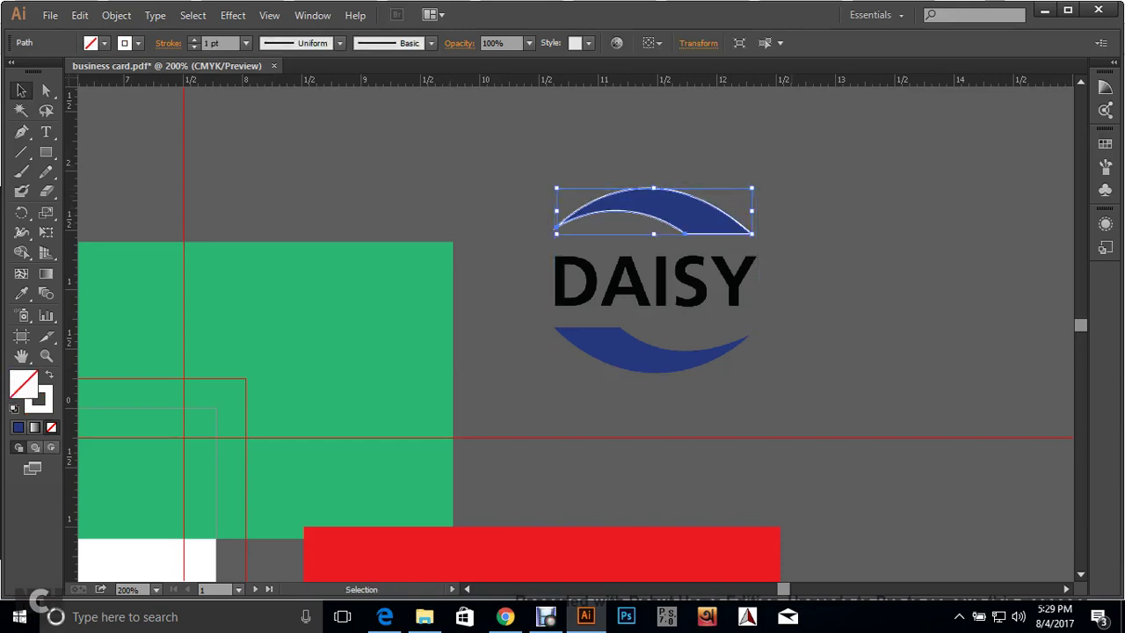
drag(706, 202, 398, 179)
click(457, 158)
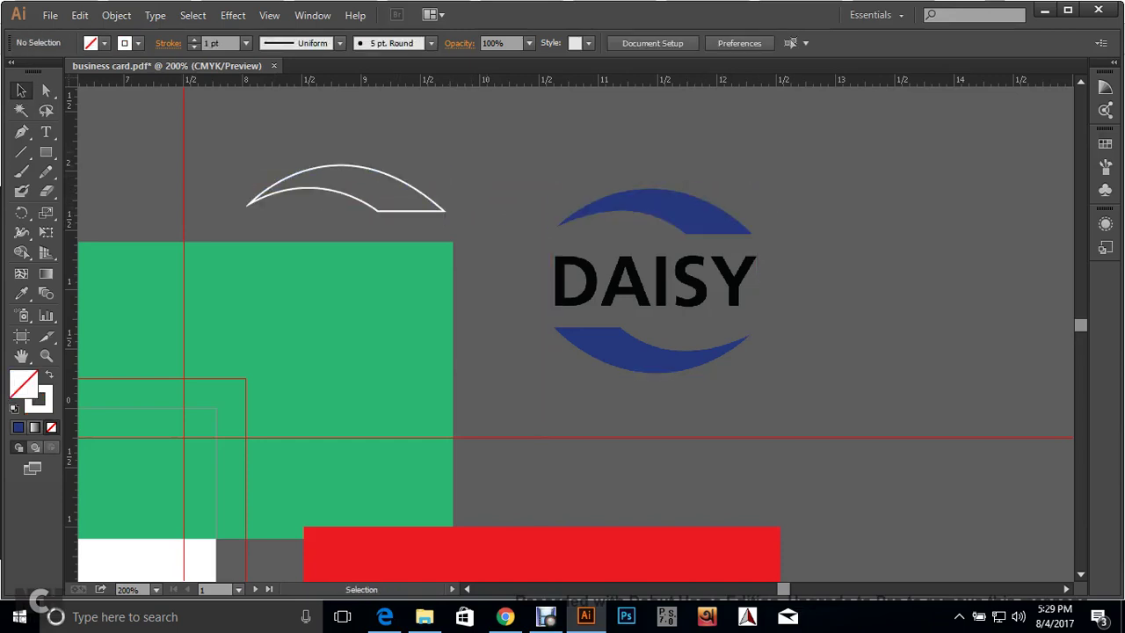
Fill the white arc outline with the logo's blue using the Eyedropper, and deselect it.
click(443, 208)
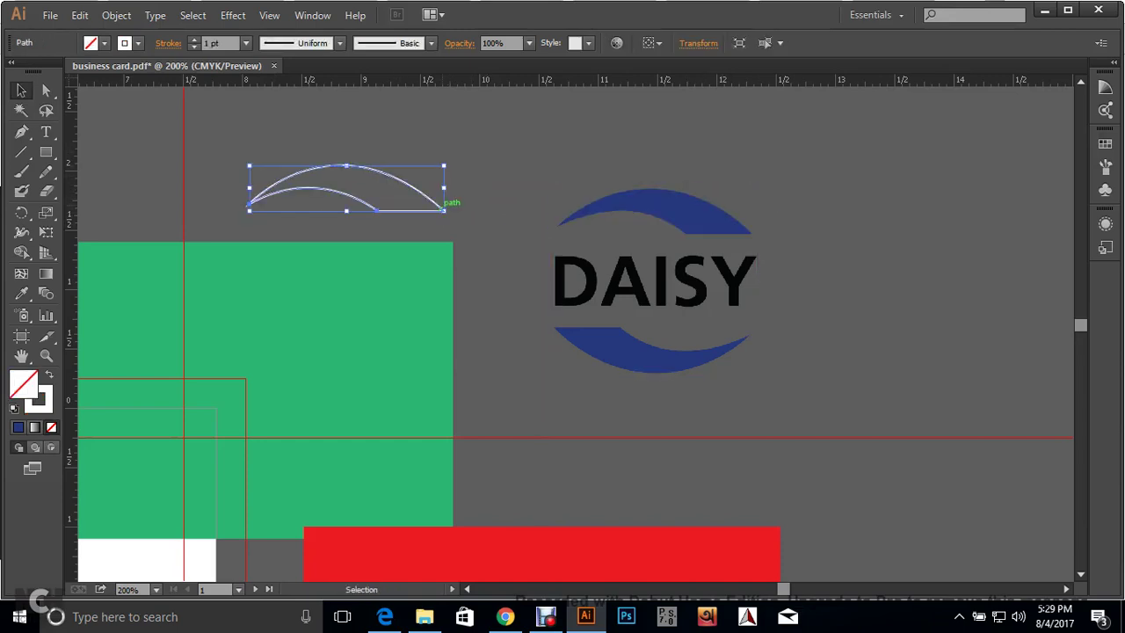
click(22, 294)
click(650, 209)
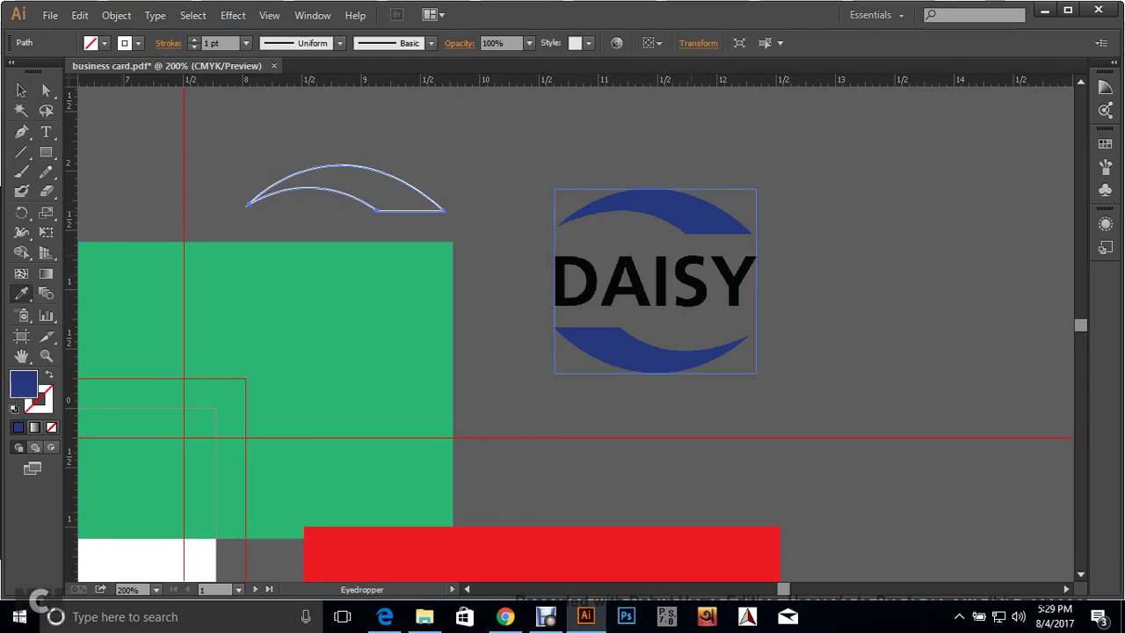
click(21, 90)
click(352, 132)
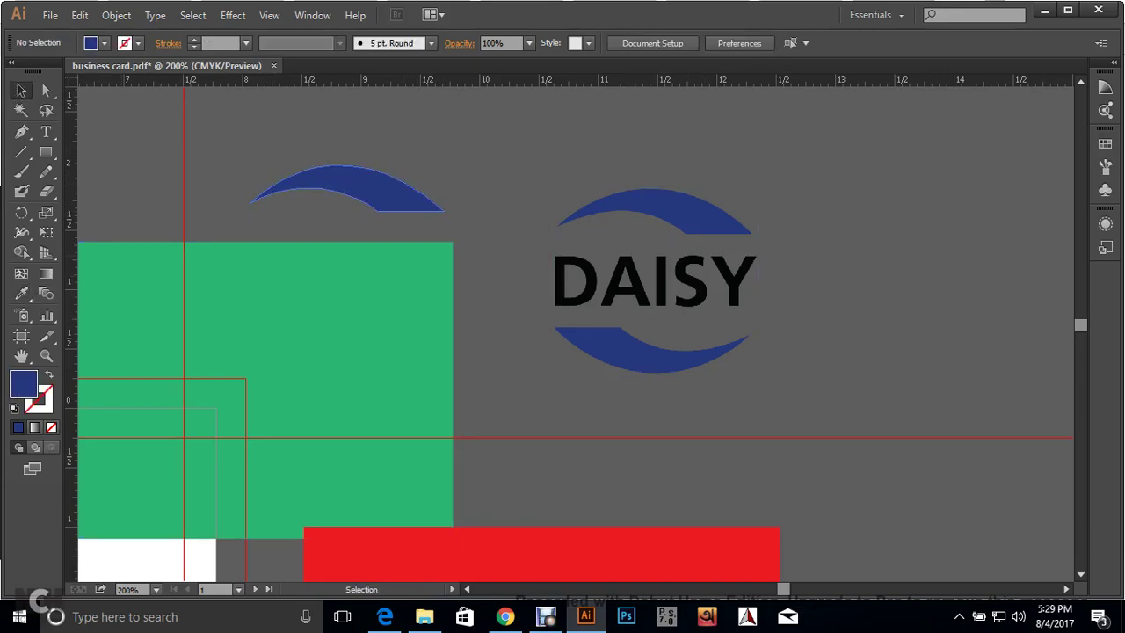
Enlarge the blue vector arc to about 6.4 in wide and examine its edge at up to 6400% magnification.
click(387, 190)
drag(439, 208, 1010, 190)
scroll(1011, 190, up, 3)
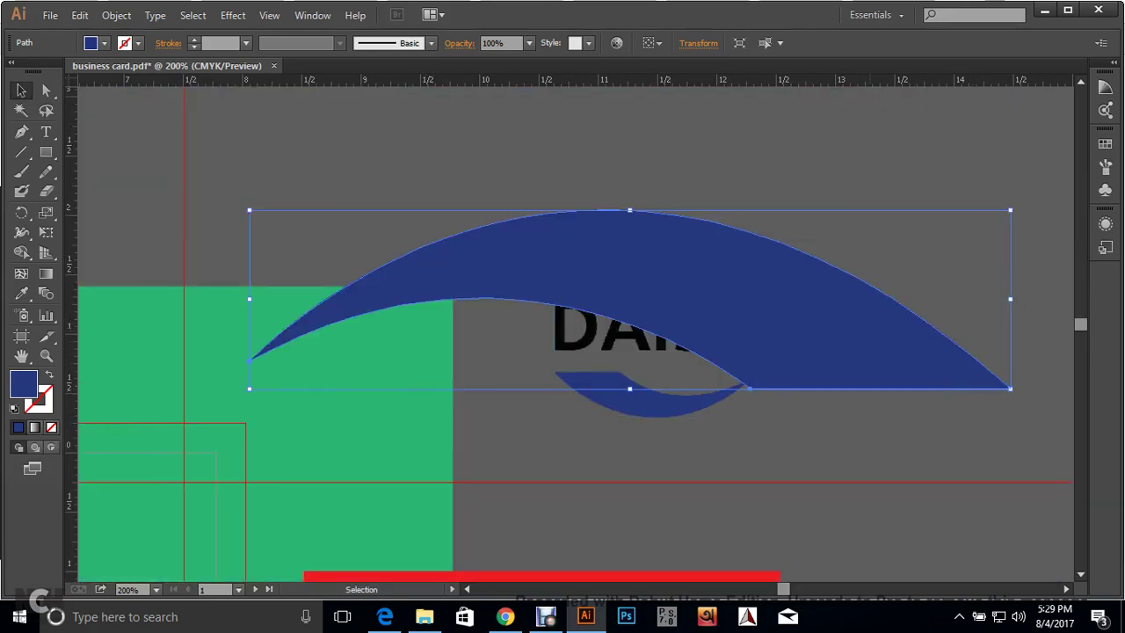
drag(858, 315, 839, 327)
scroll(813, 288, up, 5)
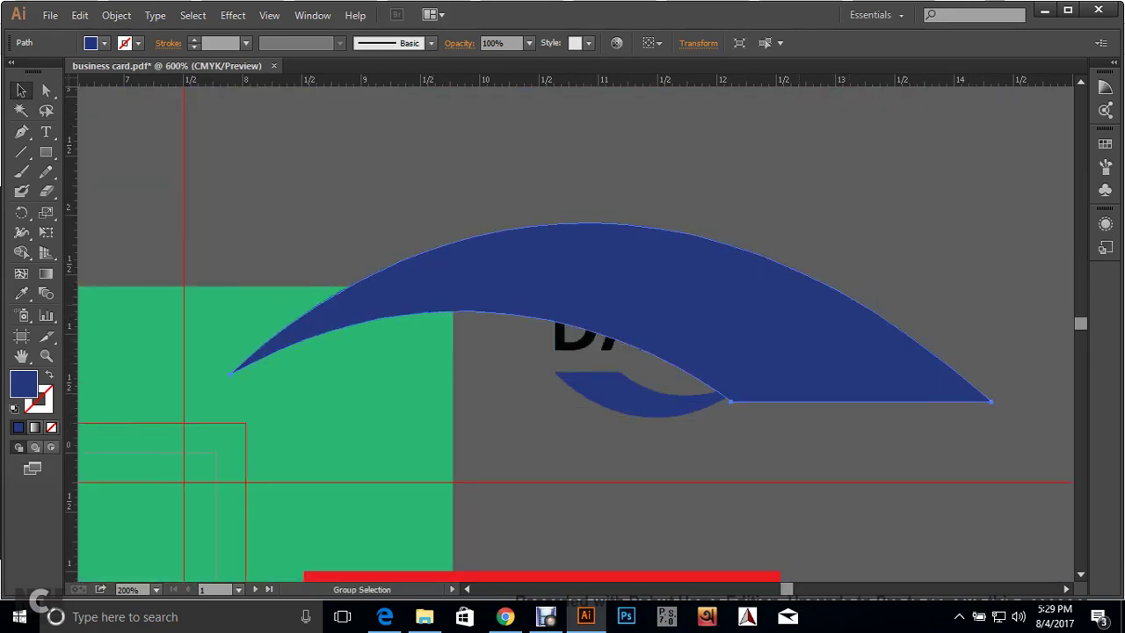
scroll(812, 288, up, 2)
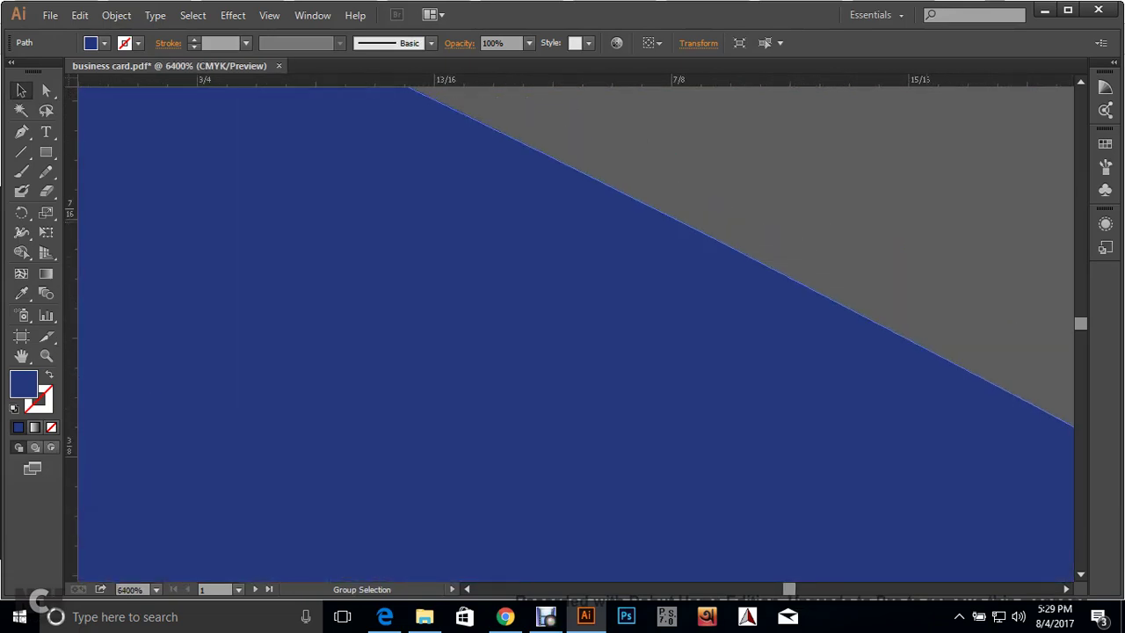
scroll(812, 288, down, 10)
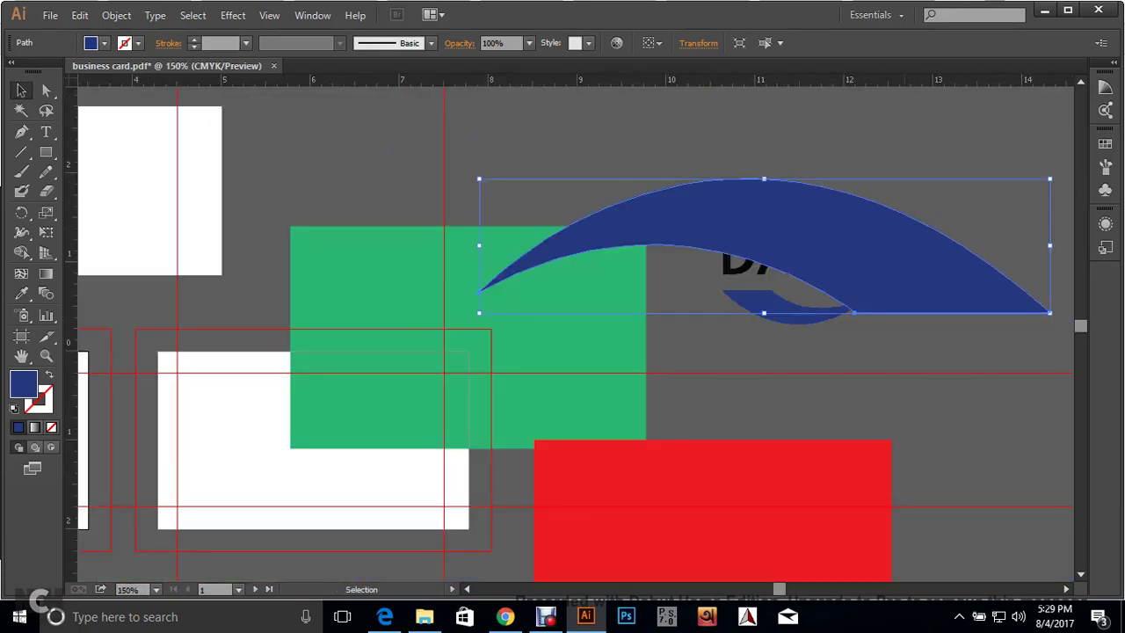
Move the enlarged arc off the DAISY logo onto the green rectangle, deselect it, and look at the logo up close.
drag(926, 265, 549, 312)
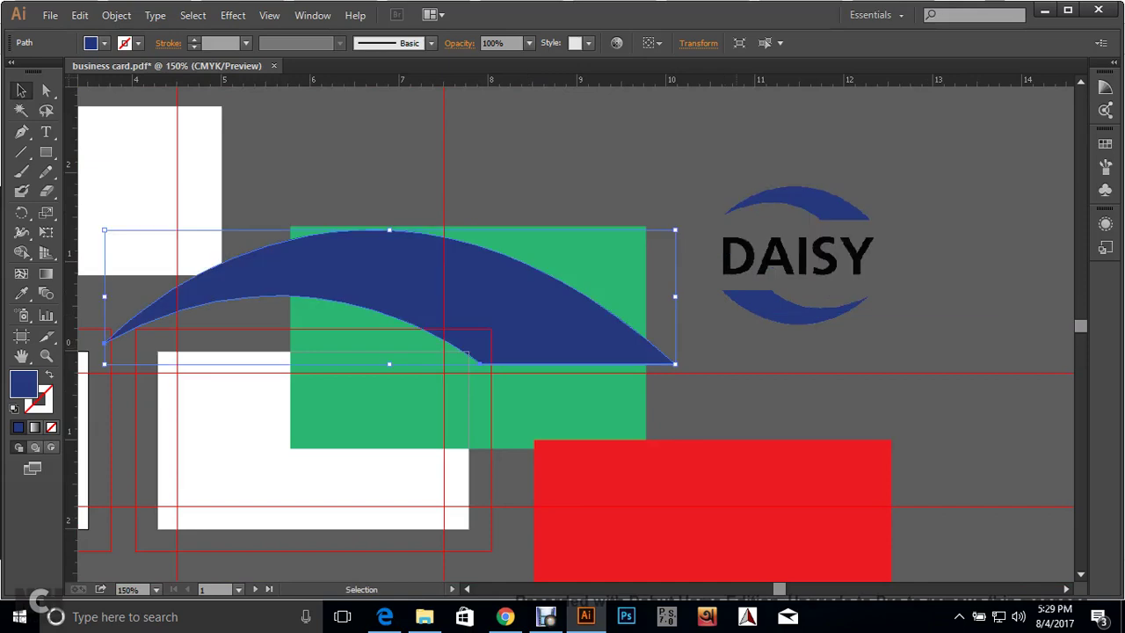
key(ctrl+shift+a)
scroll(862, 209, up, 2)
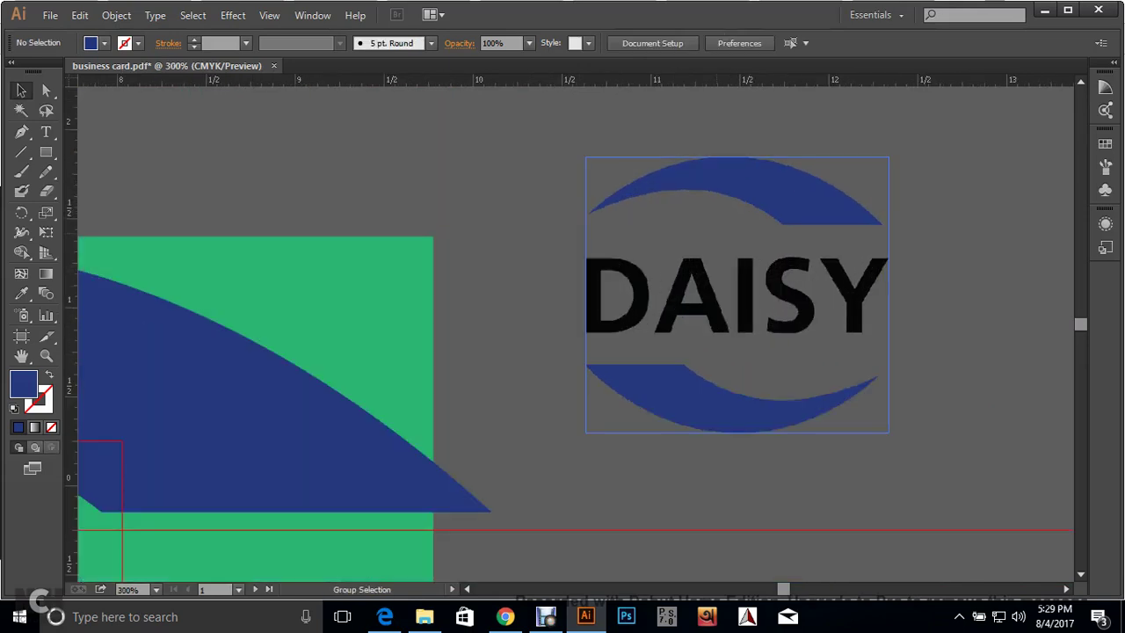
drag(762, 294, 598, 296)
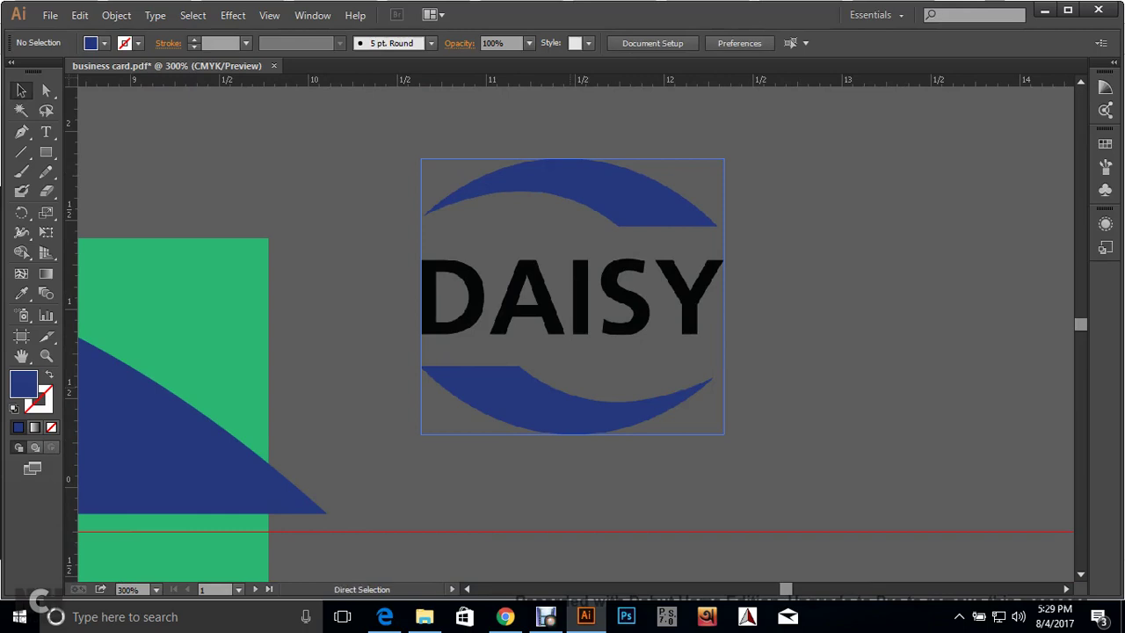
Undo the arc's moves, enlargement and blue fill until it is an unfilled white outline over the logo's upper arc.
key(ctrl+z)
key(ctrl+z)
key(ctrl+z)
key(ctrl+z)
key(ctrl+z)
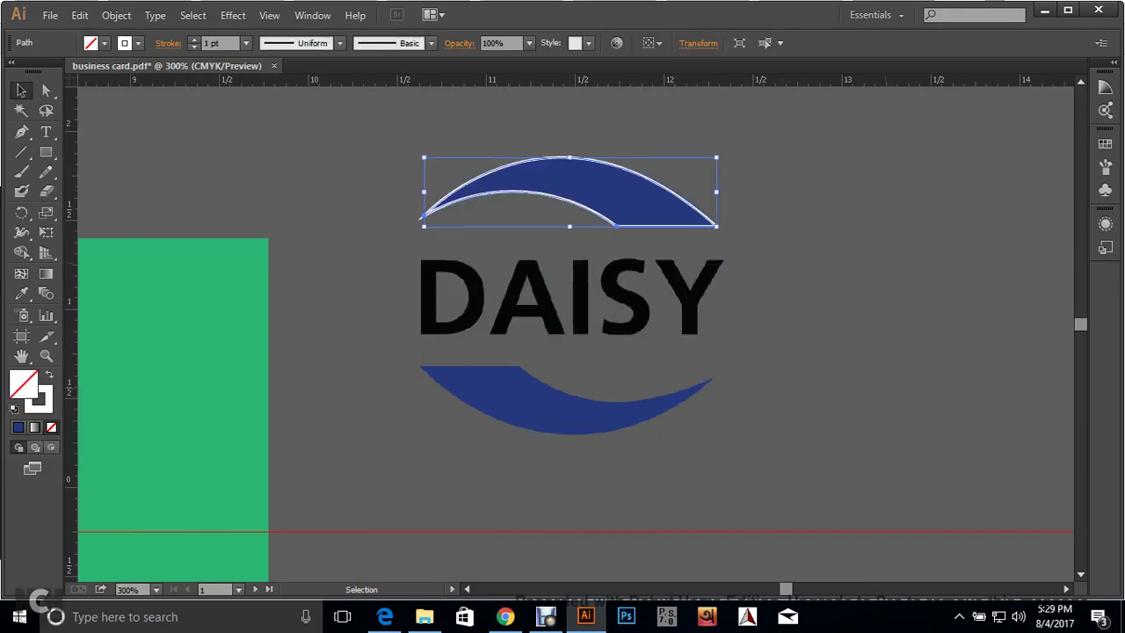
Fill the arc outline over the logo with the logo's blue using the Eyedropper, and deselect it.
key(ctrl+equal)
key(i)
click(506, 162)
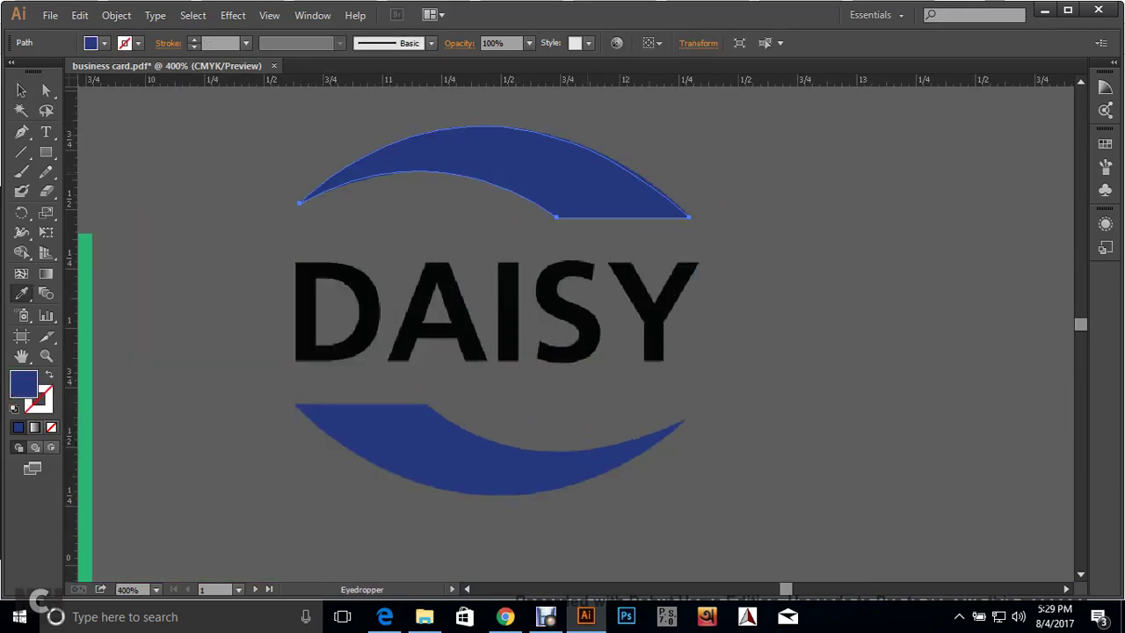
click(21, 91)
click(522, 109)
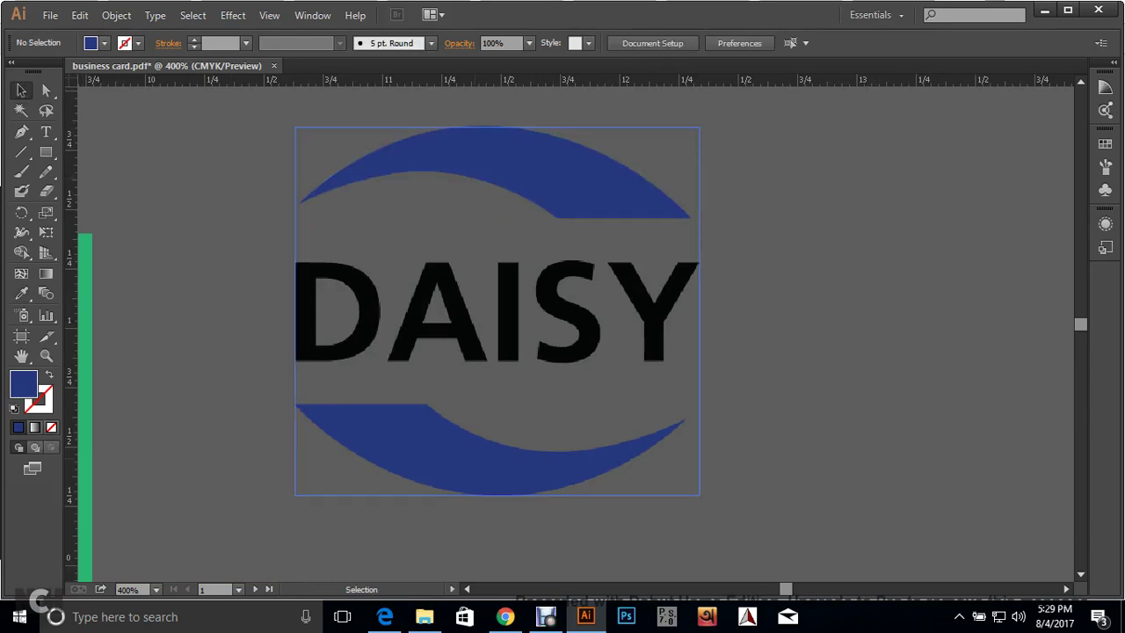
Reflect the blue vector arc across the horizontal axis.
right_click(579, 198)
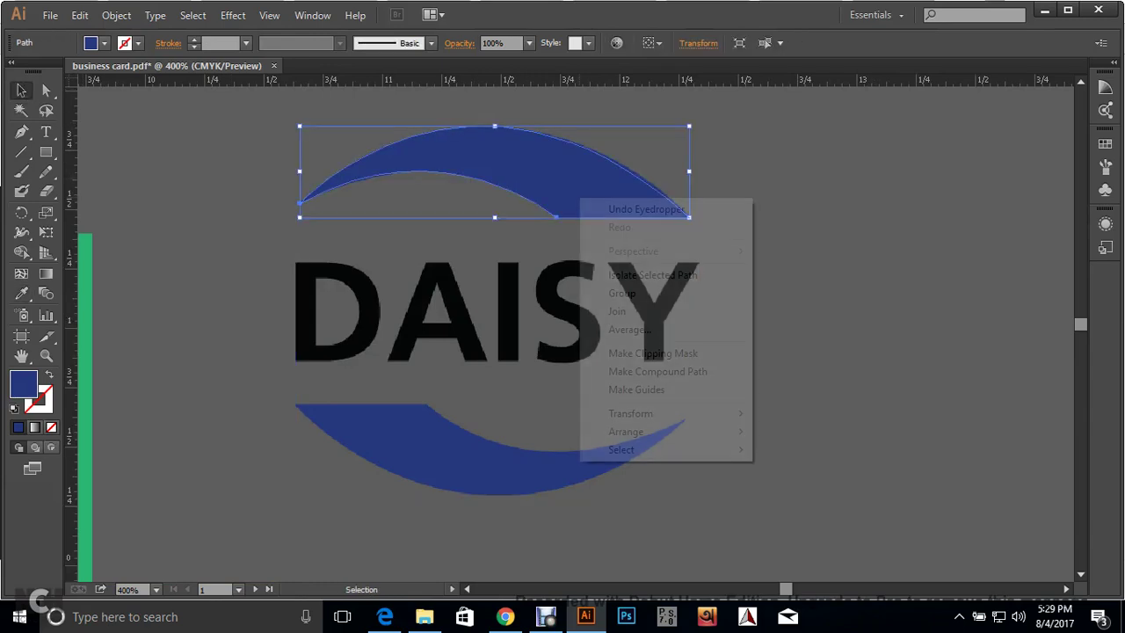
mouse_move(719, 415)
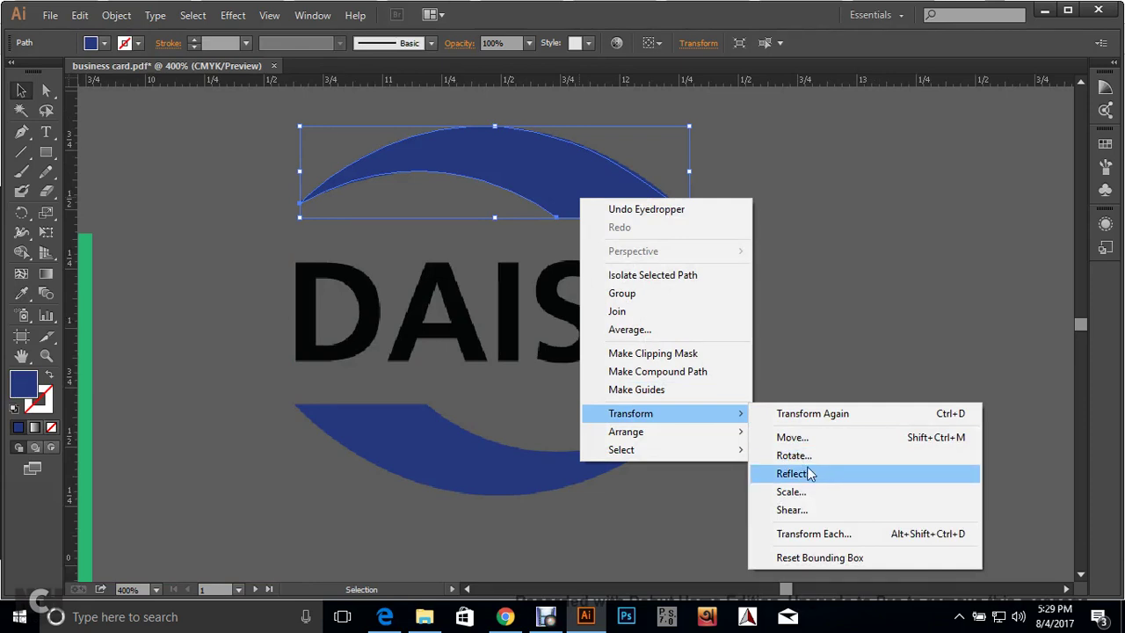
click(792, 473)
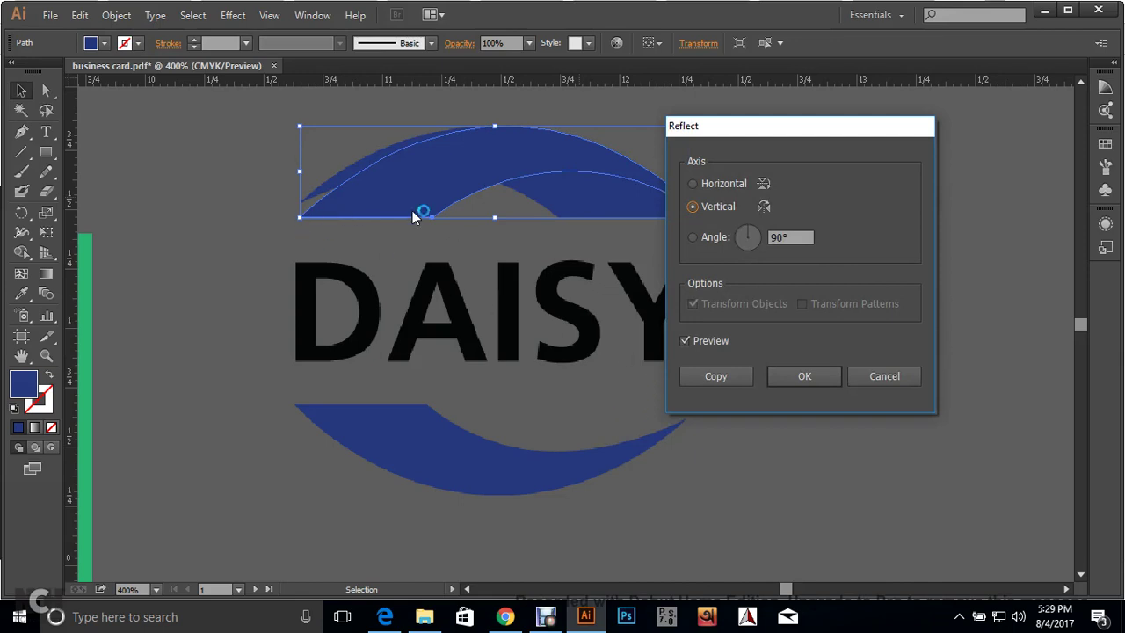
click(718, 189)
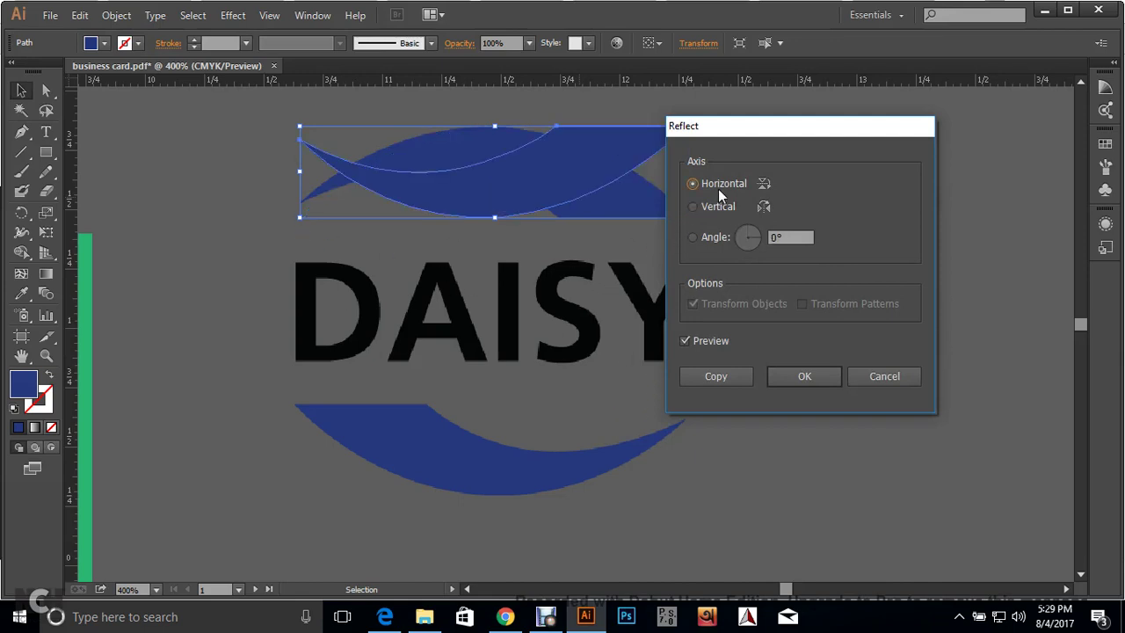
click(823, 378)
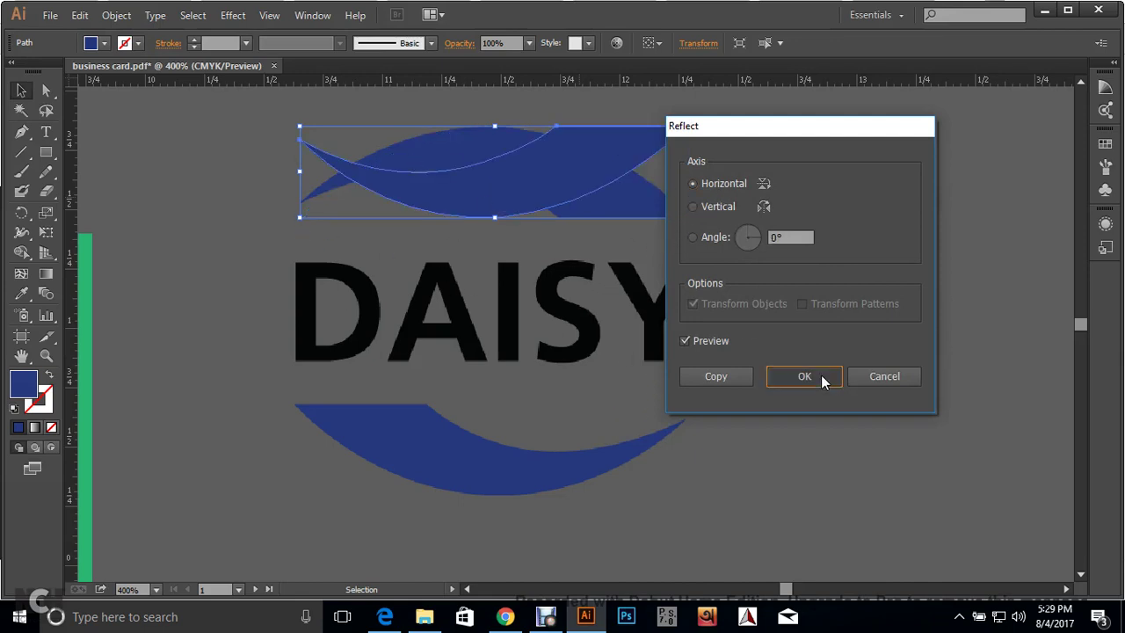
Reflect the arc across the vertical axis, move it down about 1.17 in onto the logo's lower arc, and deselect it.
right_click(597, 163)
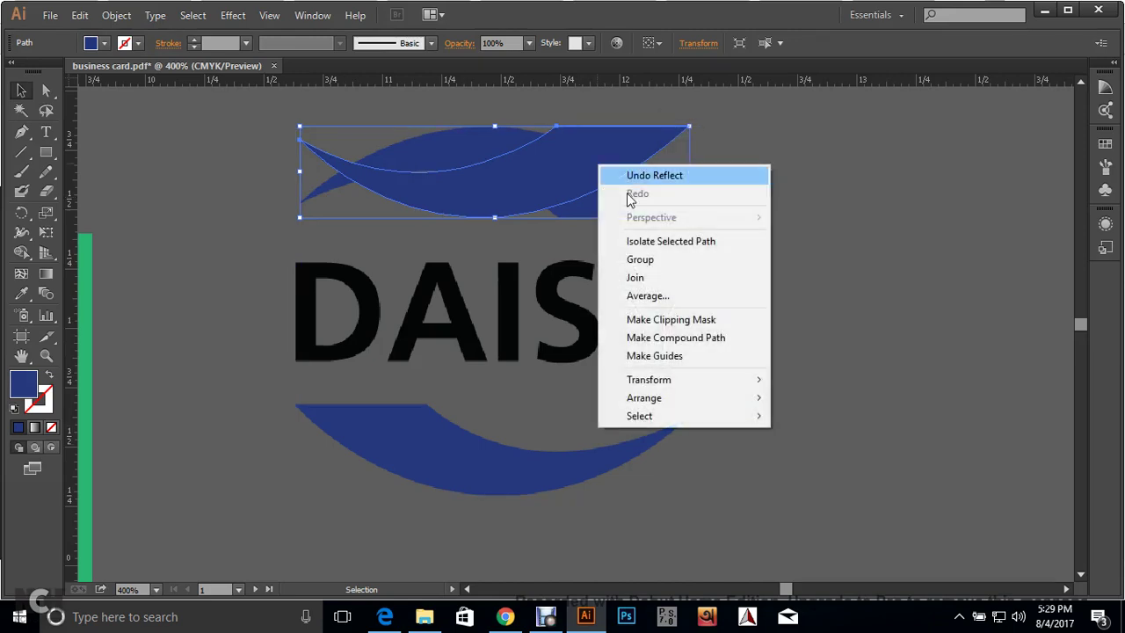
mouse_move(736, 384)
click(836, 441)
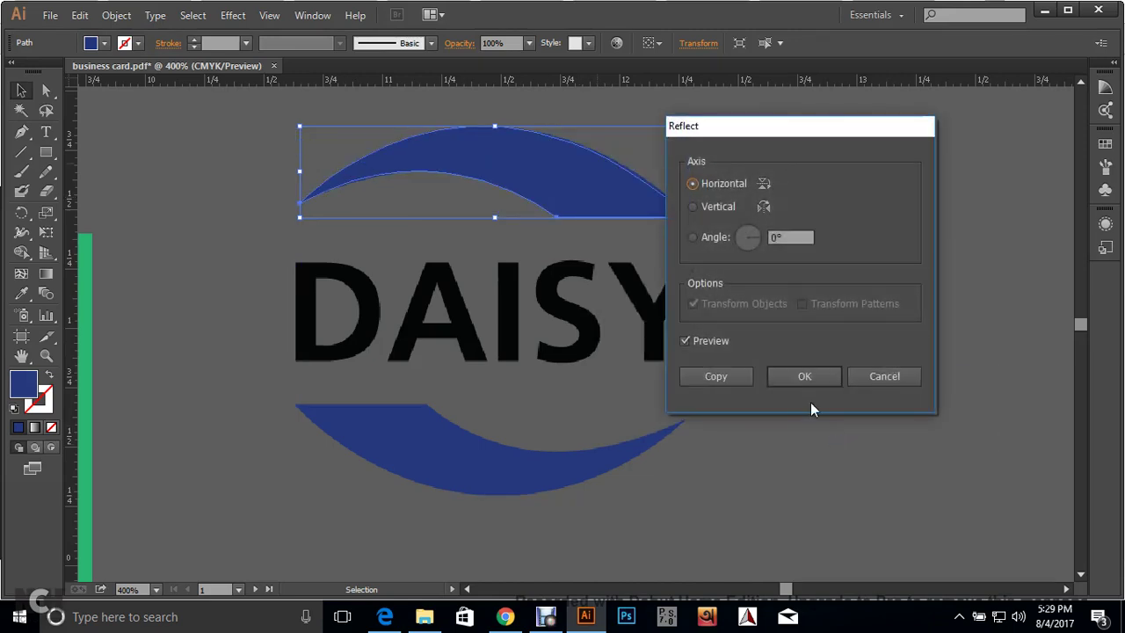
click(720, 206)
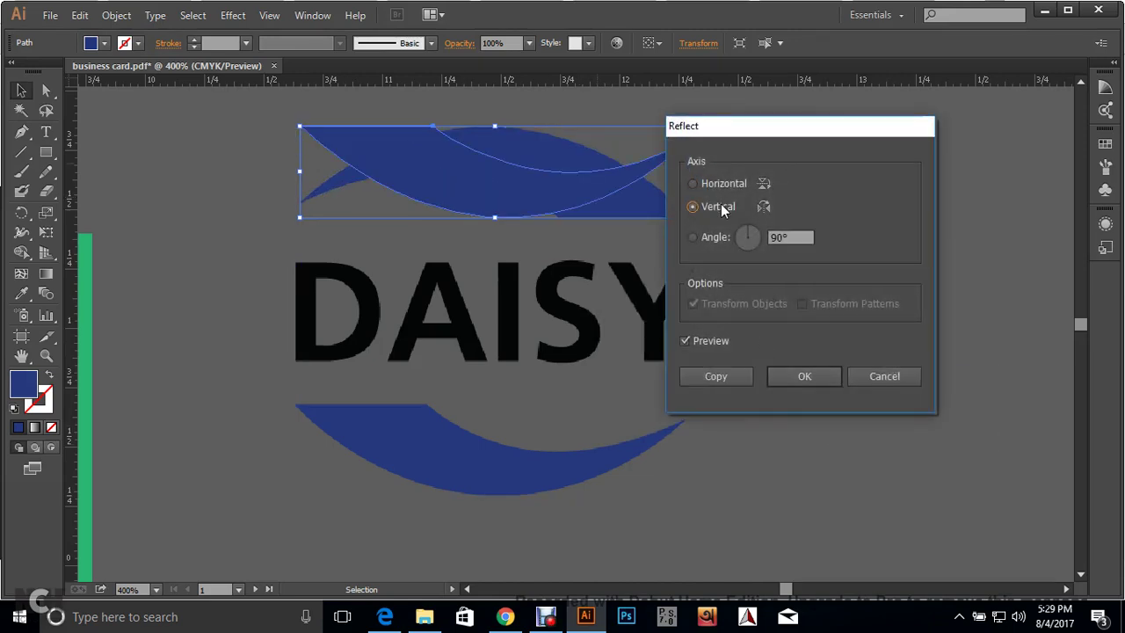
click(802, 376)
drag(452, 161, 444, 440)
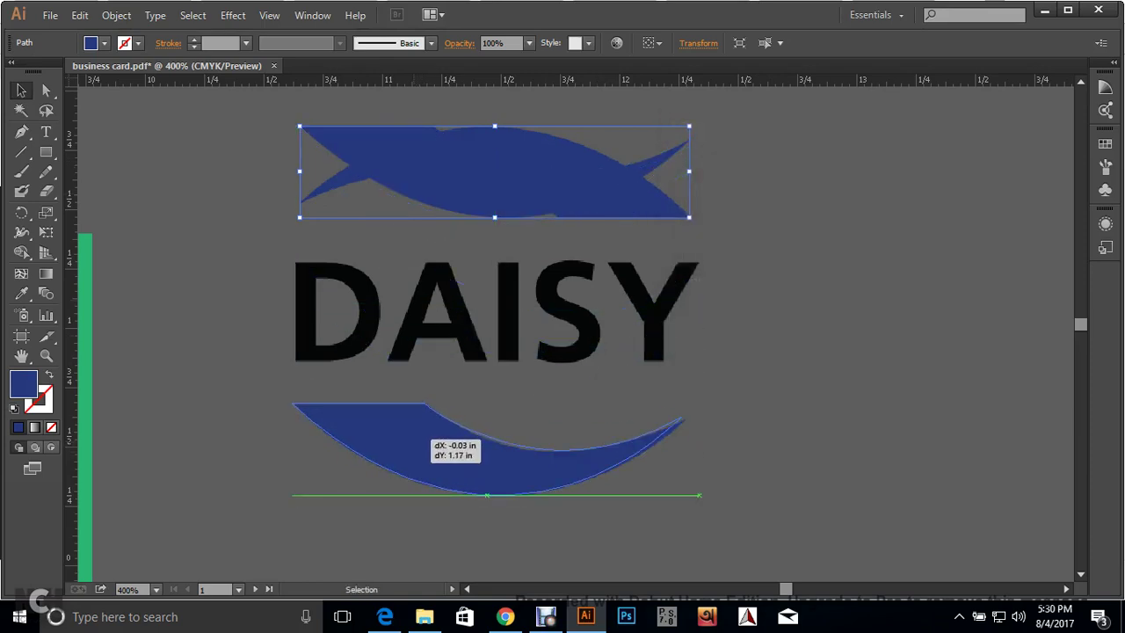
click(762, 386)
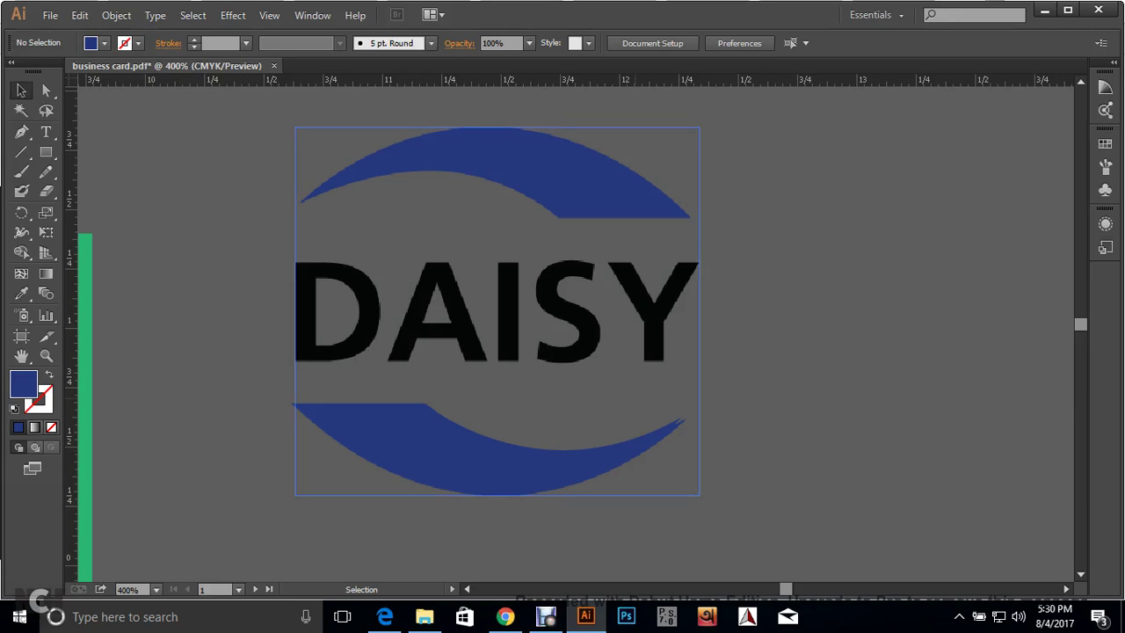
Add the text "DAISY" on the empty canvas beside the logo.
text(t)
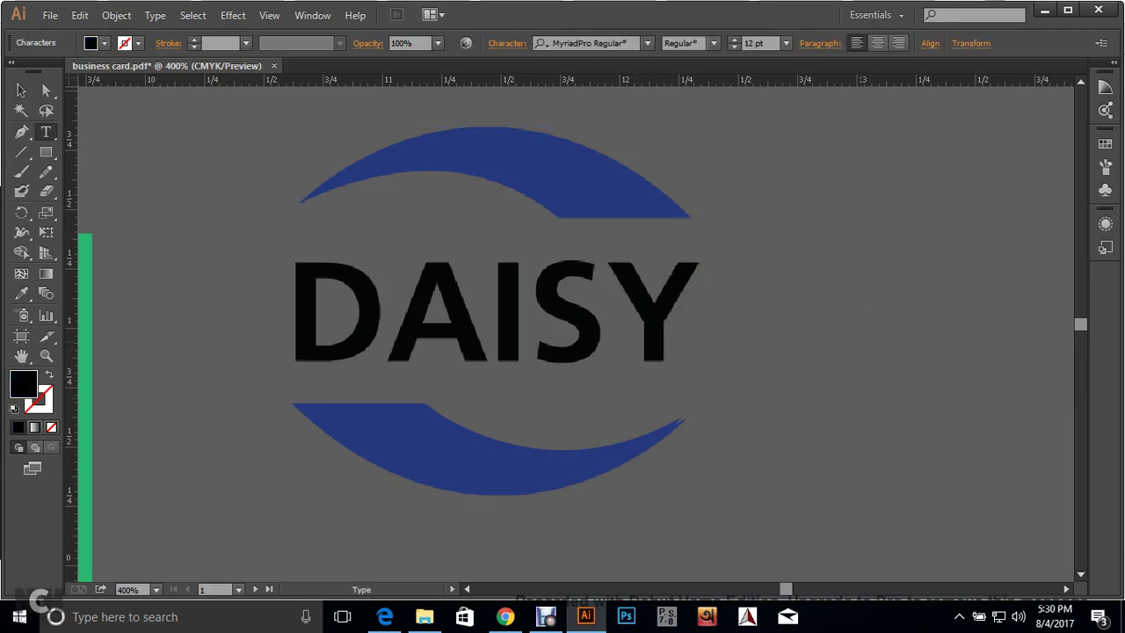
text(DAISY)
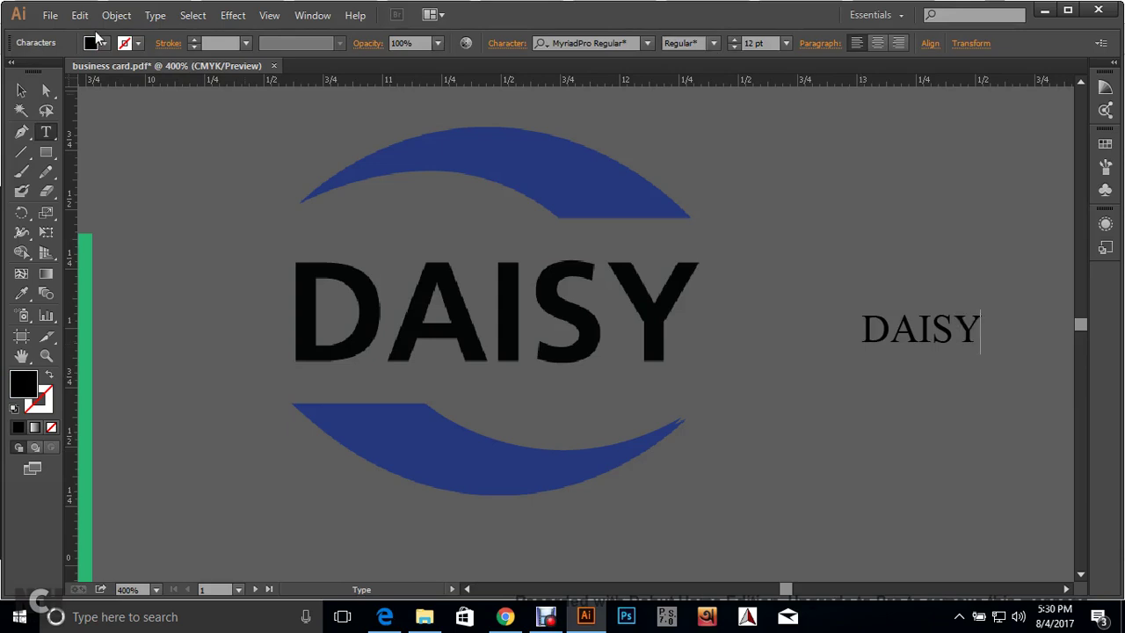
click(21, 89)
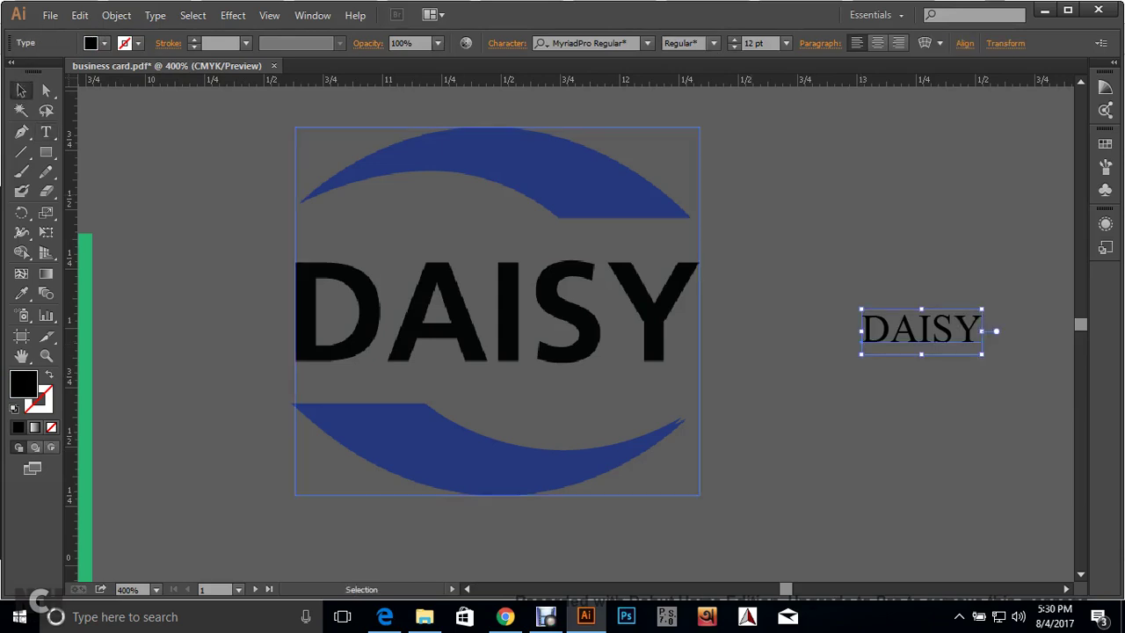
Search the fonts for LATO, shorten the search to LA, and set the DAISY text to Arial Black.
click(648, 43)
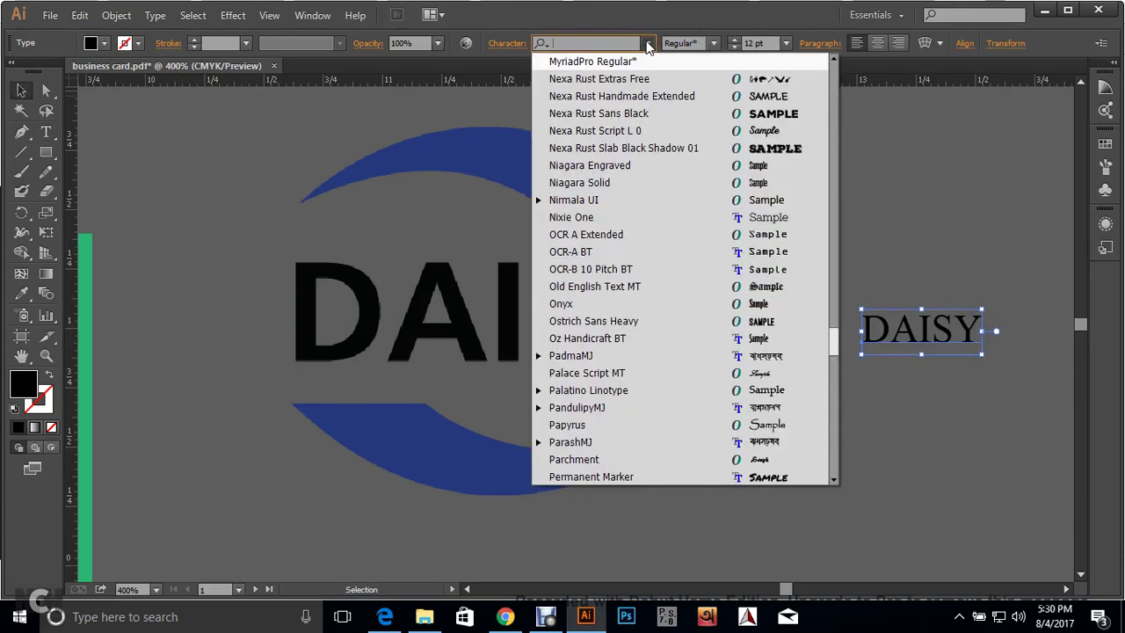
text(LATO)
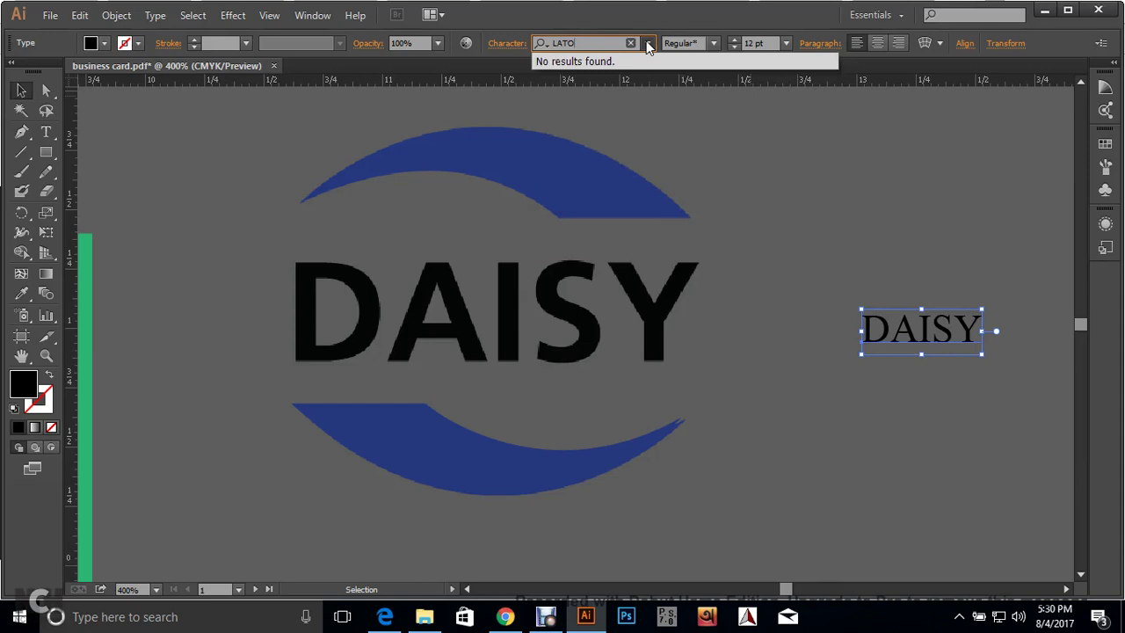
key(BackSpace)
key(BackSpace)
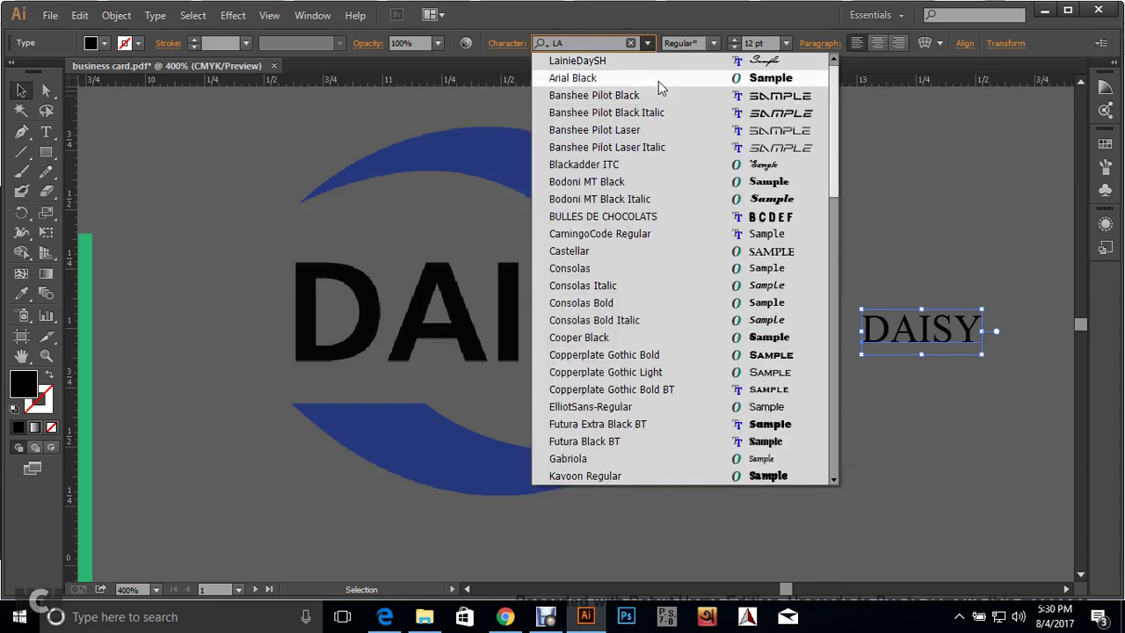
click(658, 79)
Enlarge the DAISY text to about 23.68 pt, place it over the logo's lettering, stretch it to the lettering's width, and deselect it.
drag(955, 329, 1012, 398)
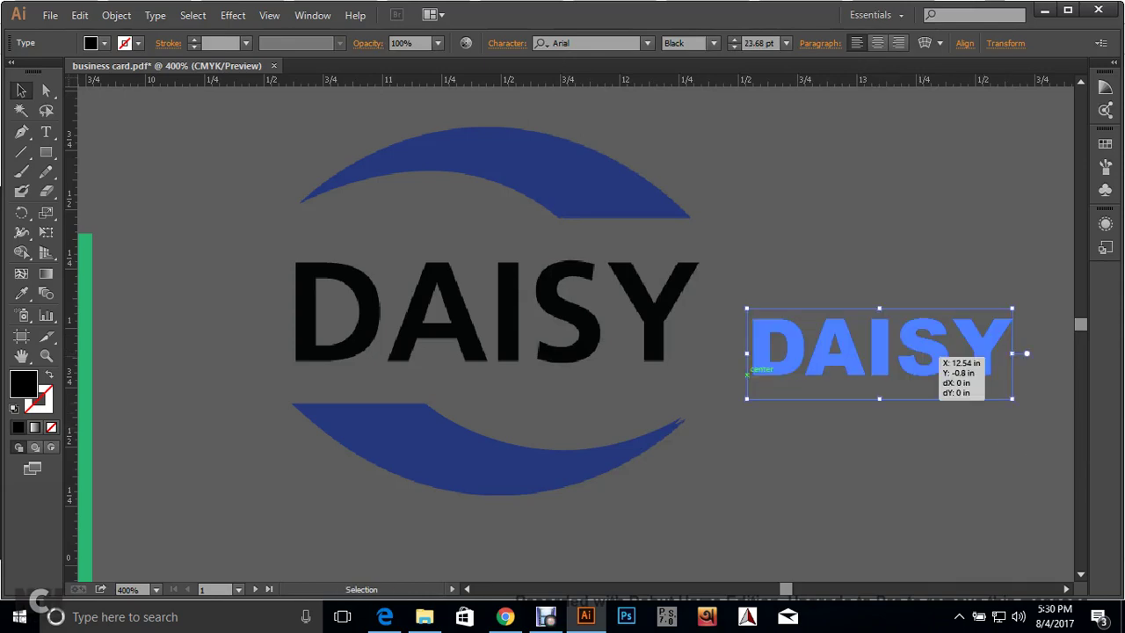
drag(934, 352, 477, 291)
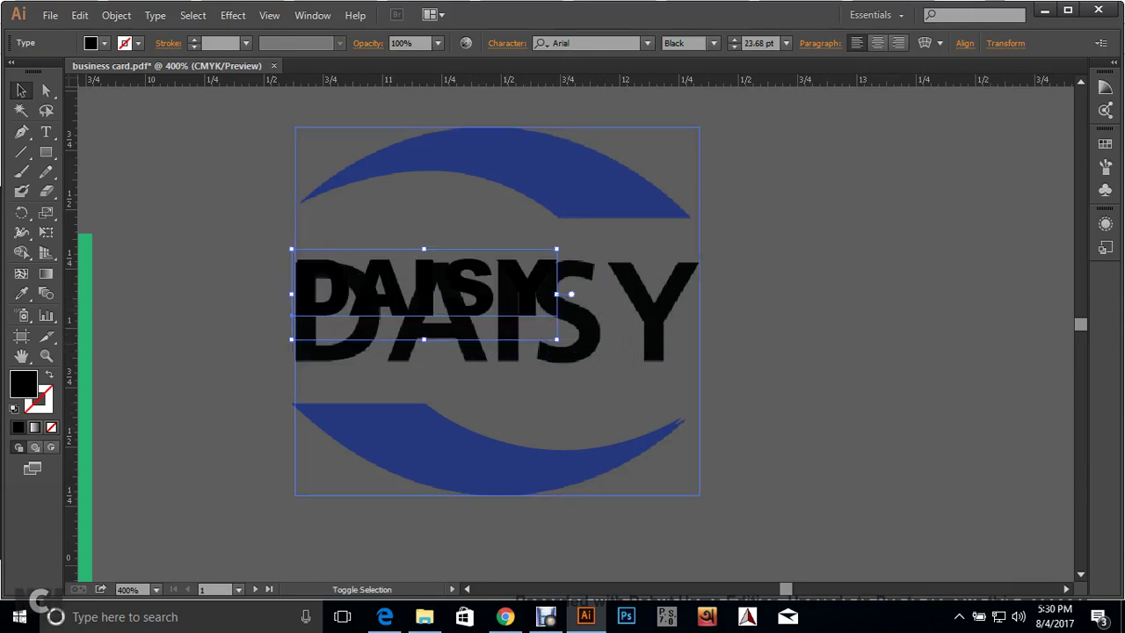
drag(557, 339, 707, 391)
key(ctrl+shift+a)
Try moving the whole logo with its text and lower arc to the canvas above the green rectangle.
key(ctrl+minus)
key(ctrl+minus)
drag(528, 201, 823, 482)
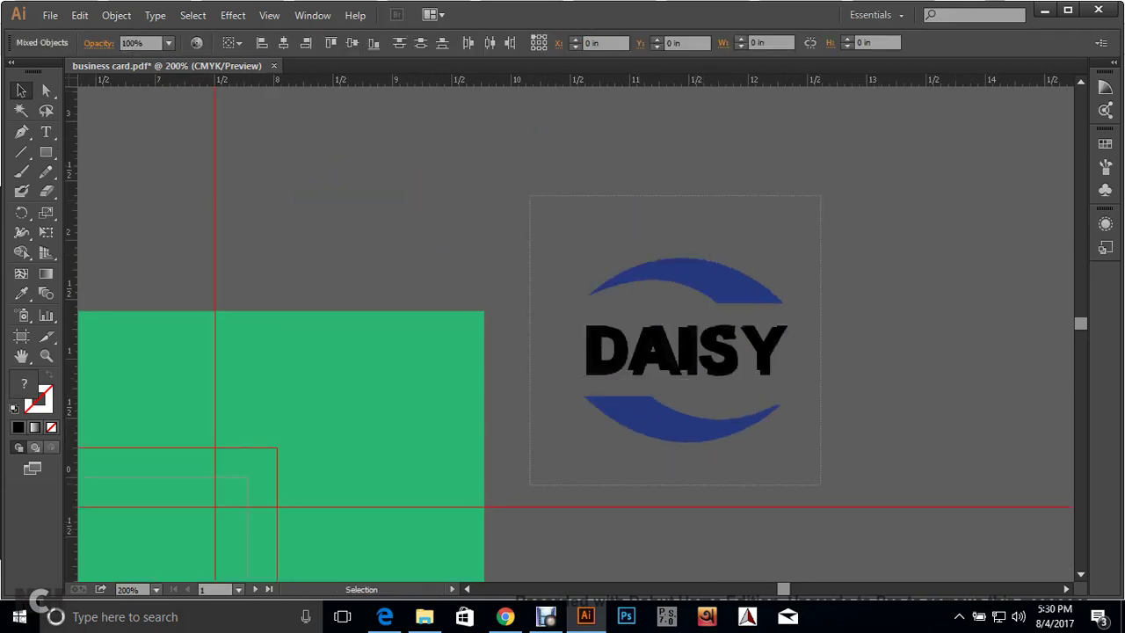
drag(746, 290, 447, 144)
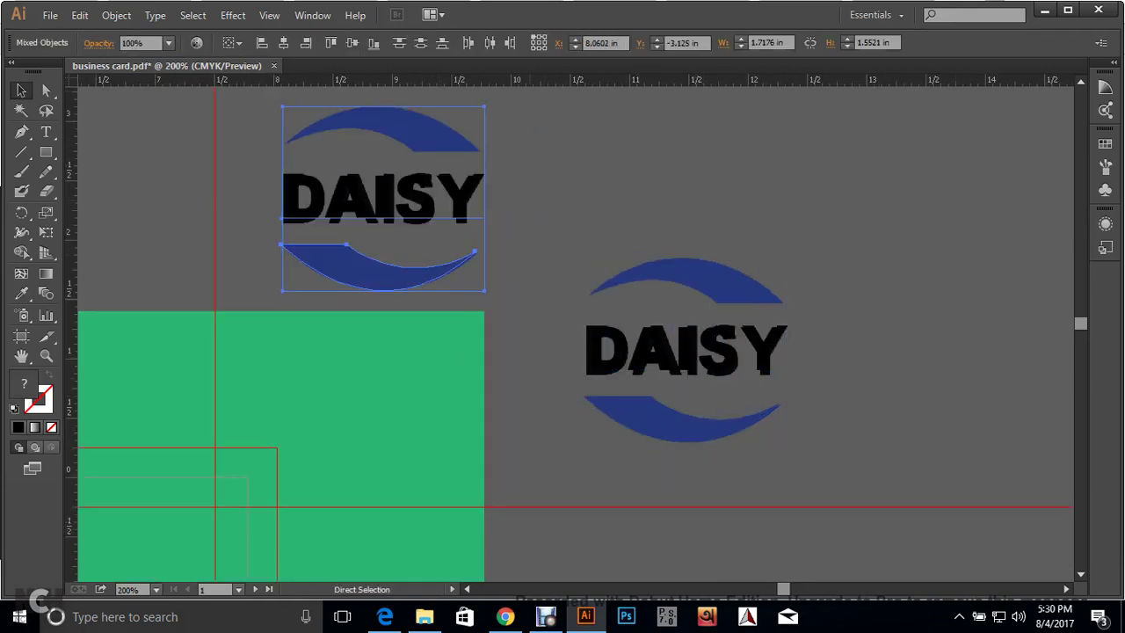
key(ctrl+z)
key(ctrl+shift+a)
Lock the DAISY PNG image beneath the tracing and clear the selection.
key(ctrl+plus)
key(ctrl+plus)
key(ctrl+plus)
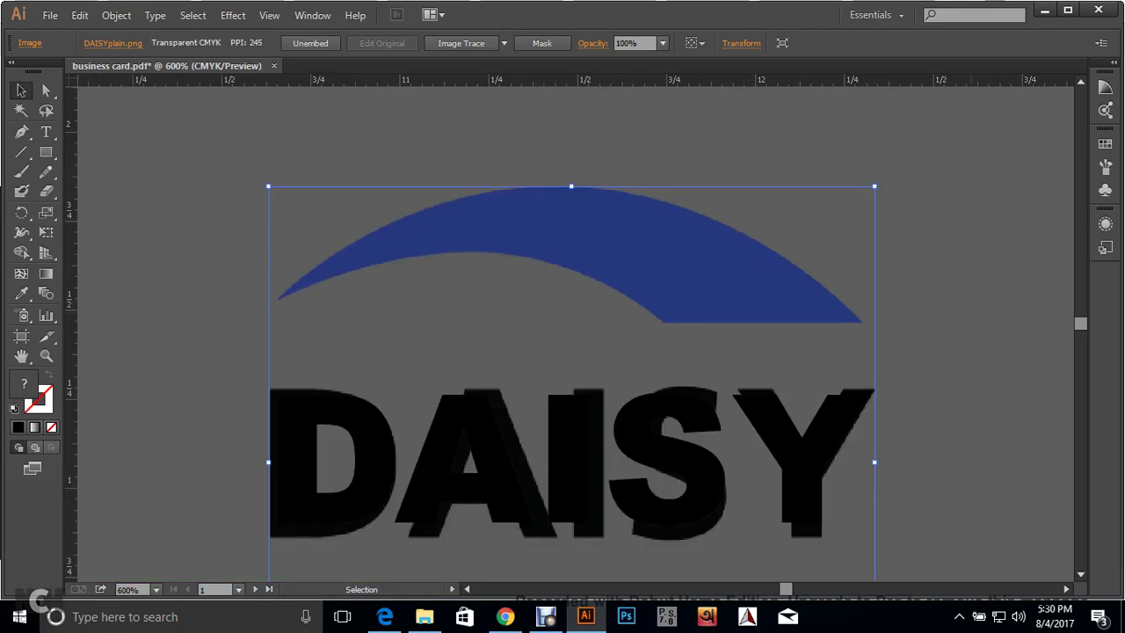
click(562, 224)
key(ctrl+2)
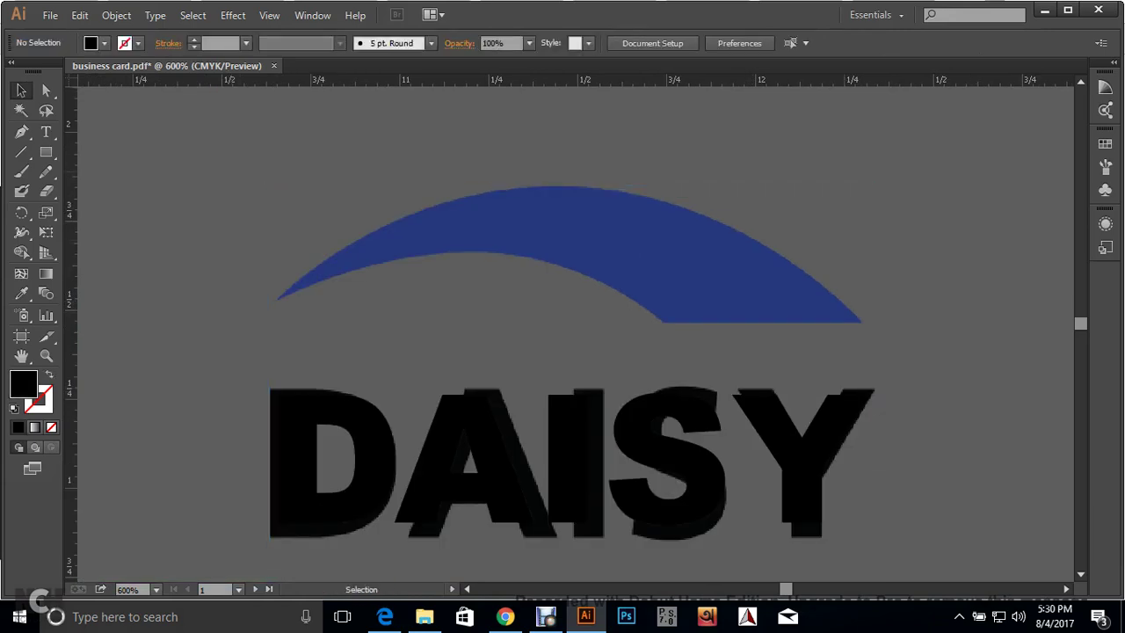
drag(232, 172, 823, 565)
key(ctrl+minus)
key(ctrl+minus)
key(ctrl+shift+a)
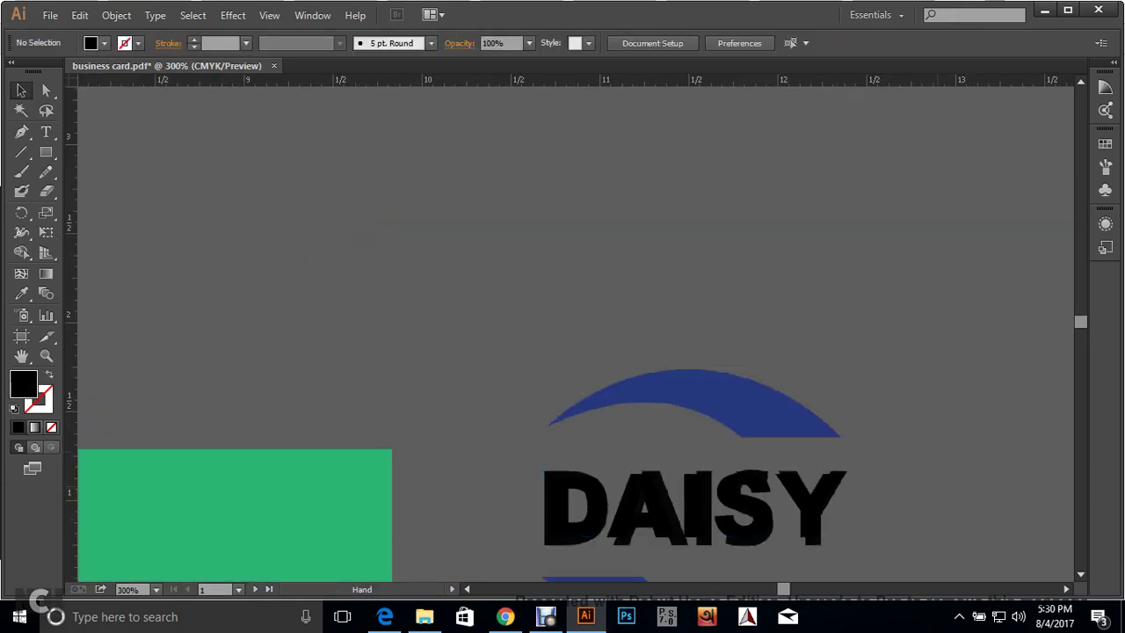
Reflect a copy of the lower blue arc across the horizontal axis and place it over the logo's upper arc.
scroll(563, 351, down, 3)
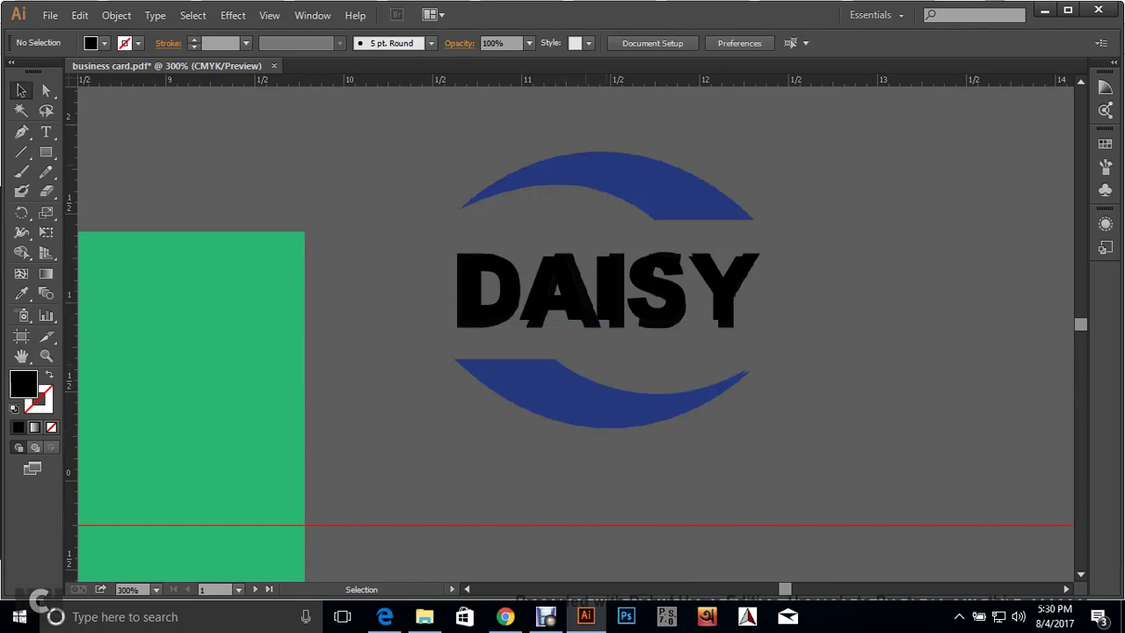
click(600, 400)
right_click(578, 125)
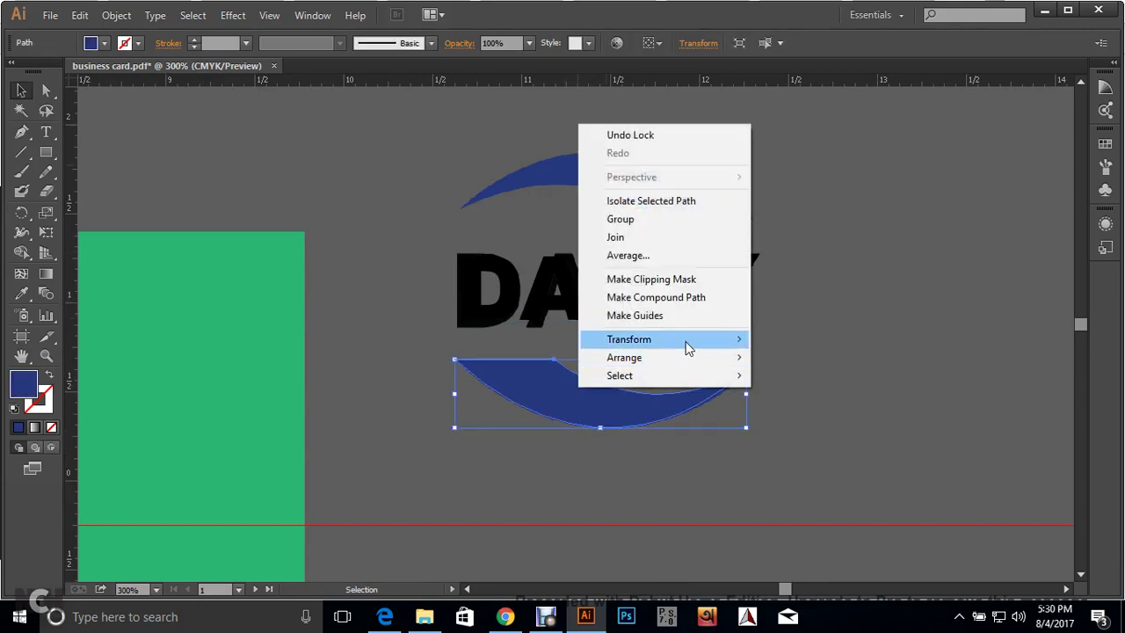
mouse_move(685, 346)
click(791, 399)
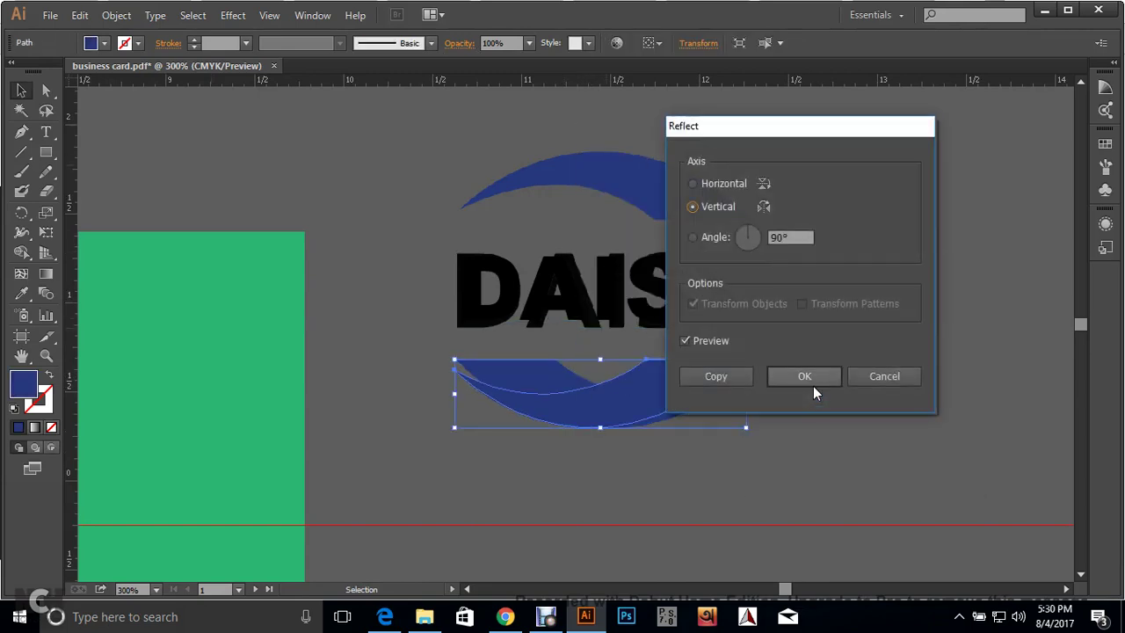
click(693, 184)
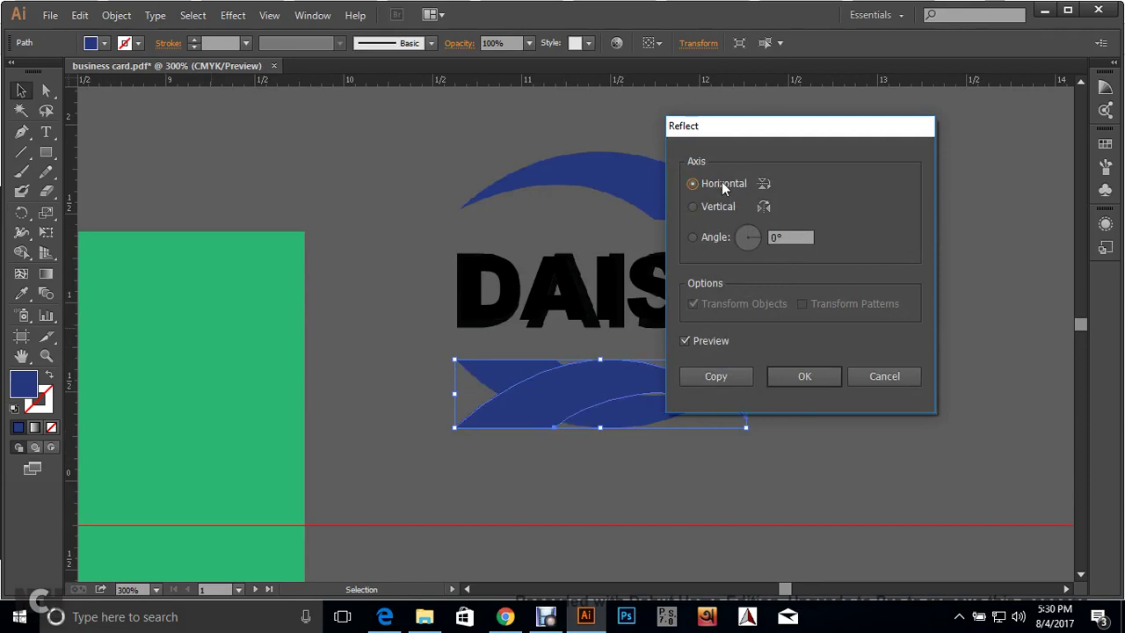
click(726, 380)
drag(606, 187, 575, 187)
Reflect the copied arc across the vertical axis and align it with the upper arc of the PNG logo.
right_click(571, 182)
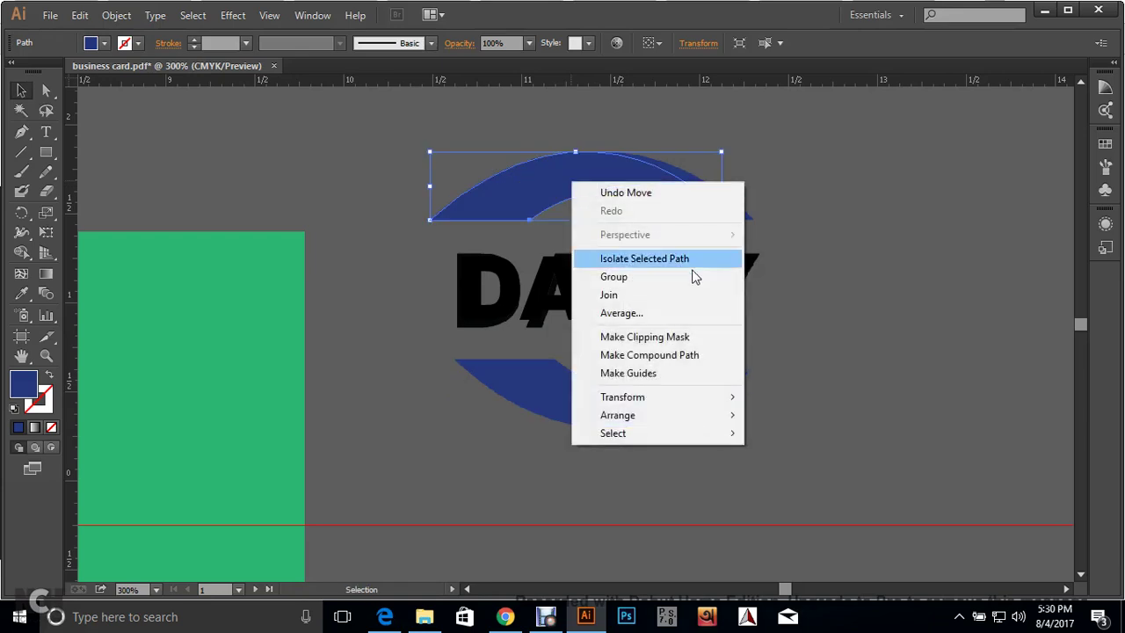
mouse_move(713, 400)
click(833, 457)
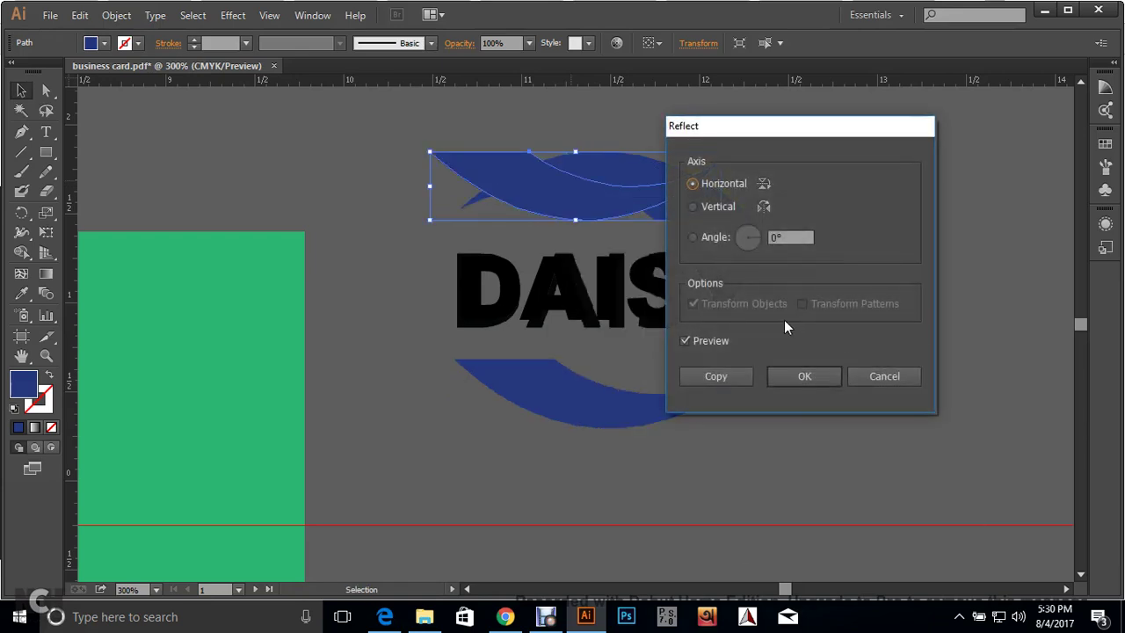
click(722, 206)
click(775, 376)
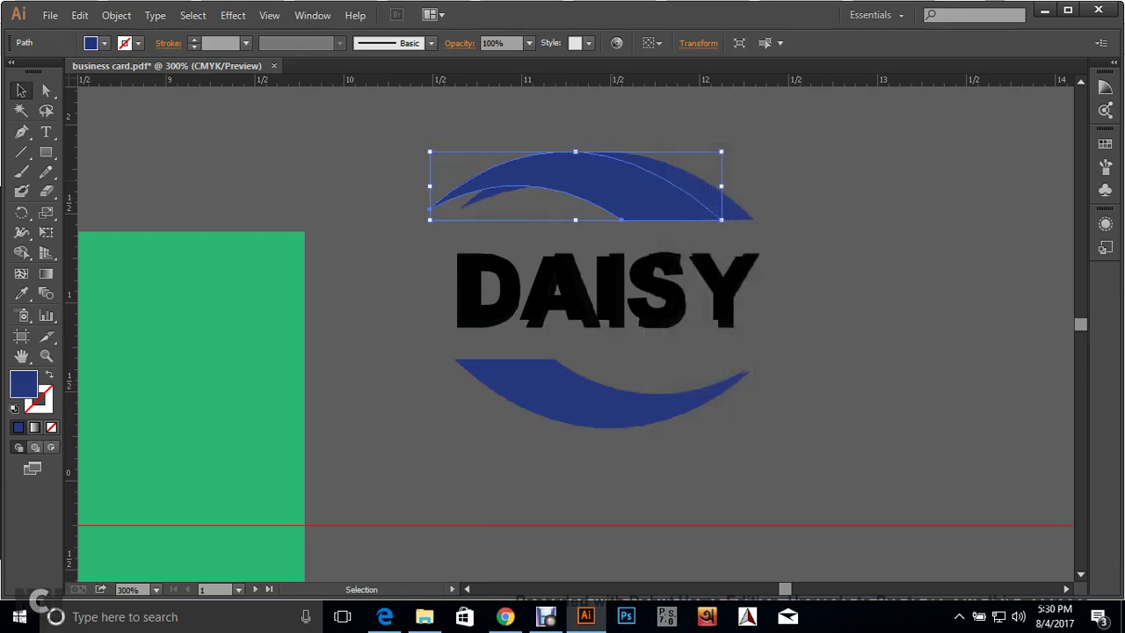
drag(576, 186, 630, 187)
Move the traced arcs and DAISY text together off the PNG to the canvas above the green rectangle, and deselect them.
scroll(1014, 327, down, 3)
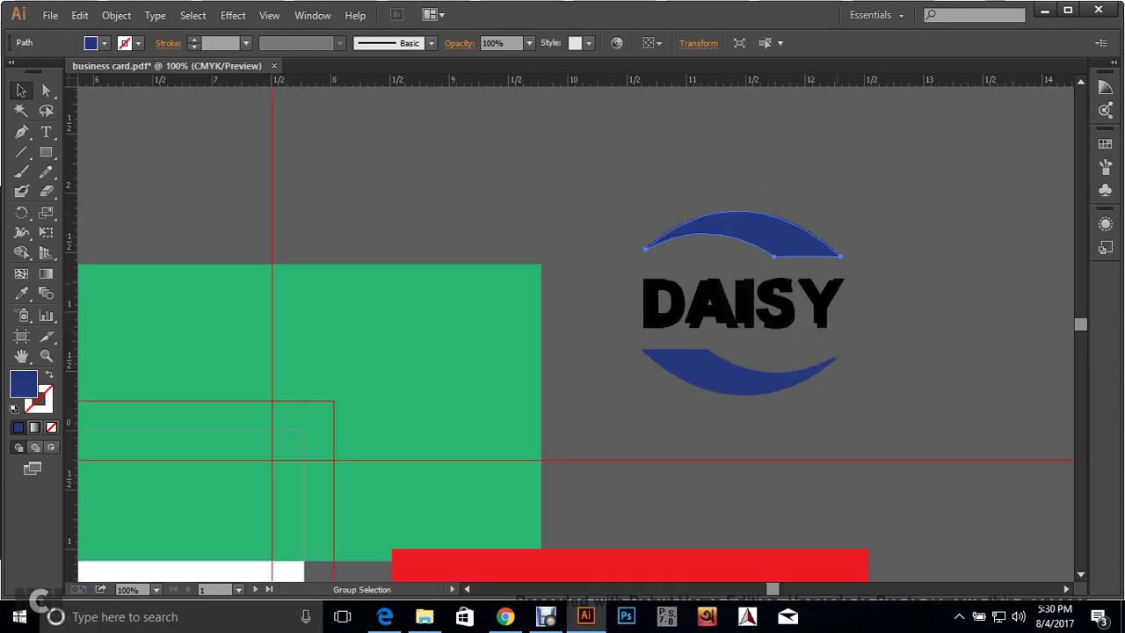
drag(899, 448, 956, 431)
drag(841, 213, 949, 411)
drag(914, 288, 796, 196)
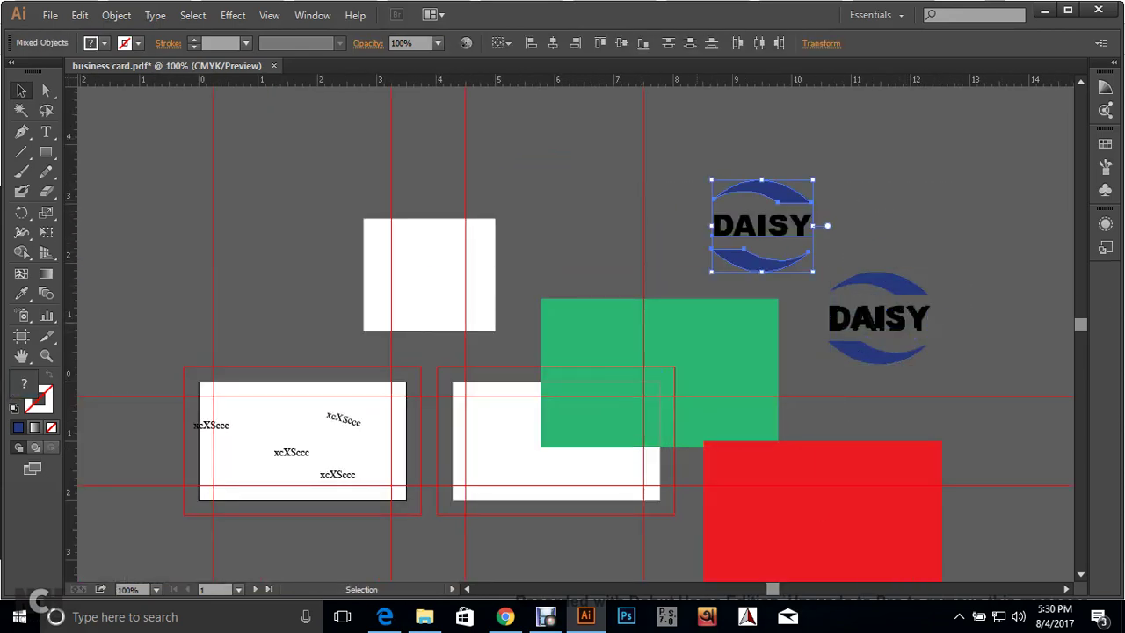
key(ctrl+shift+a)
Move the vector logo to the empty canvas beyond the PNG, enlarge it to about 9.8 in wide, and deselect it.
key(ctrl+equal)
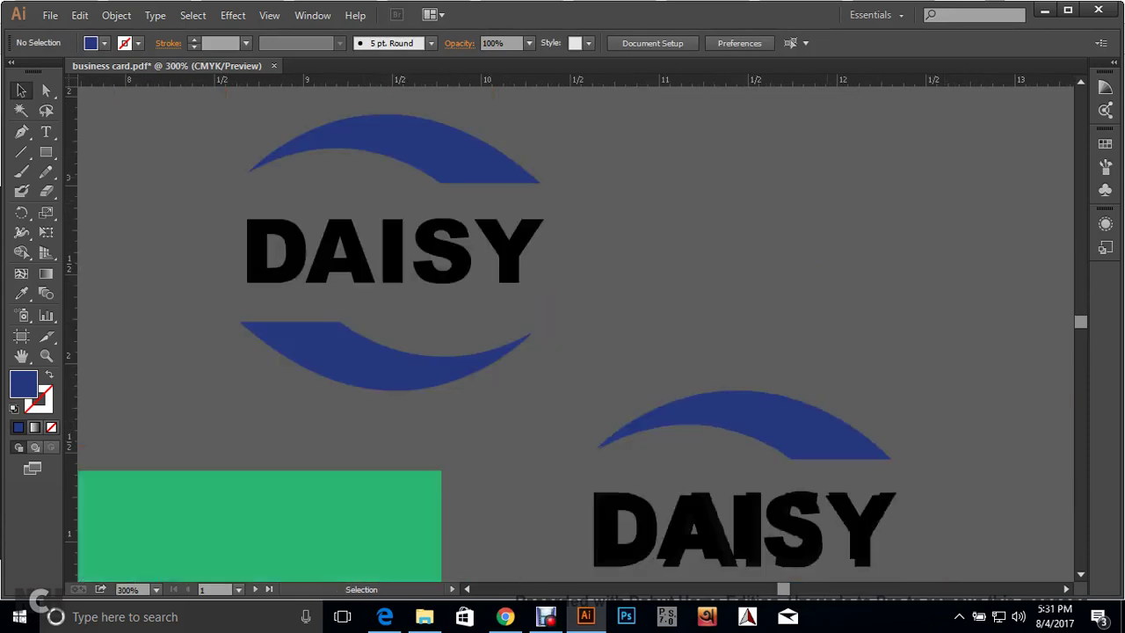
drag(390, 269, 392, 274)
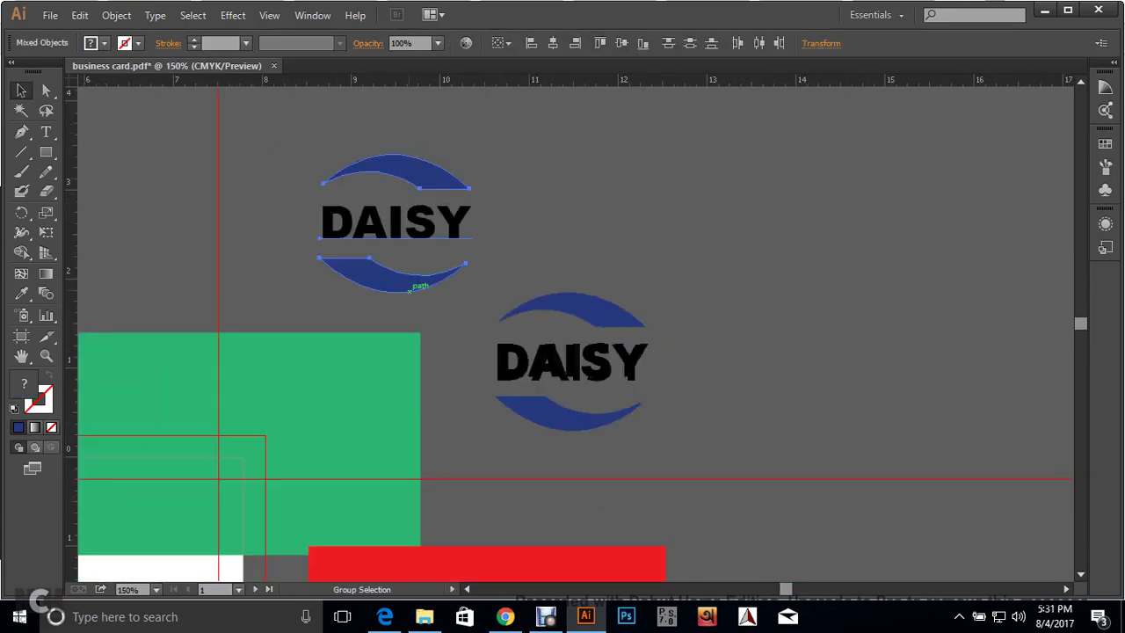
key(ctrl+minus)
key(ctrl+minus)
drag(215, 290, 566, 151)
drag(576, 206, 894, 497)
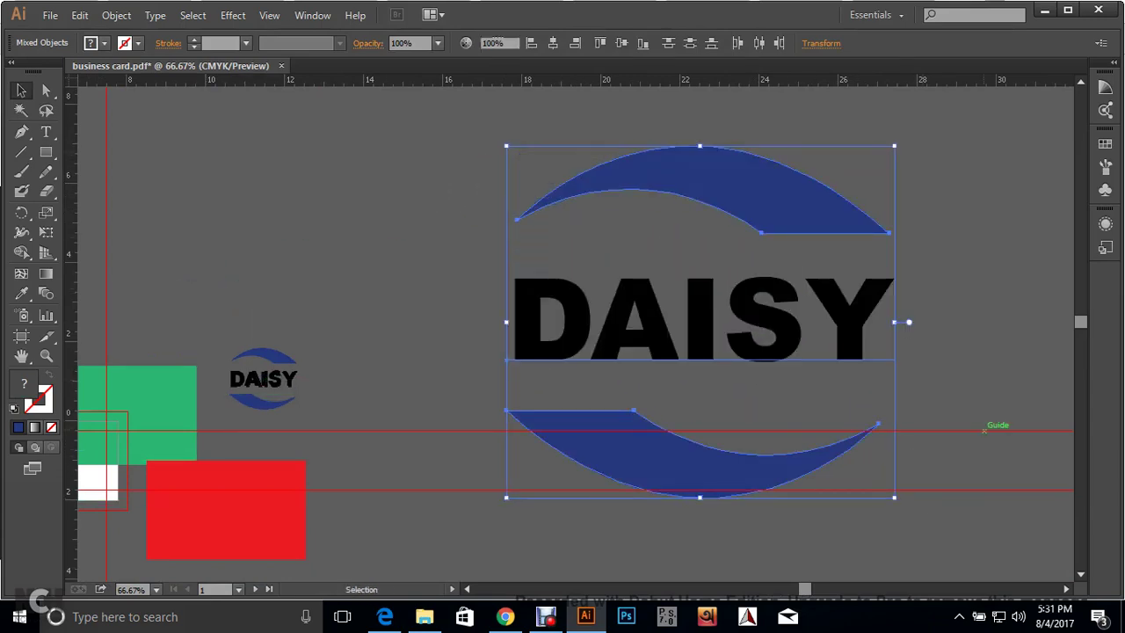
click(984, 430)
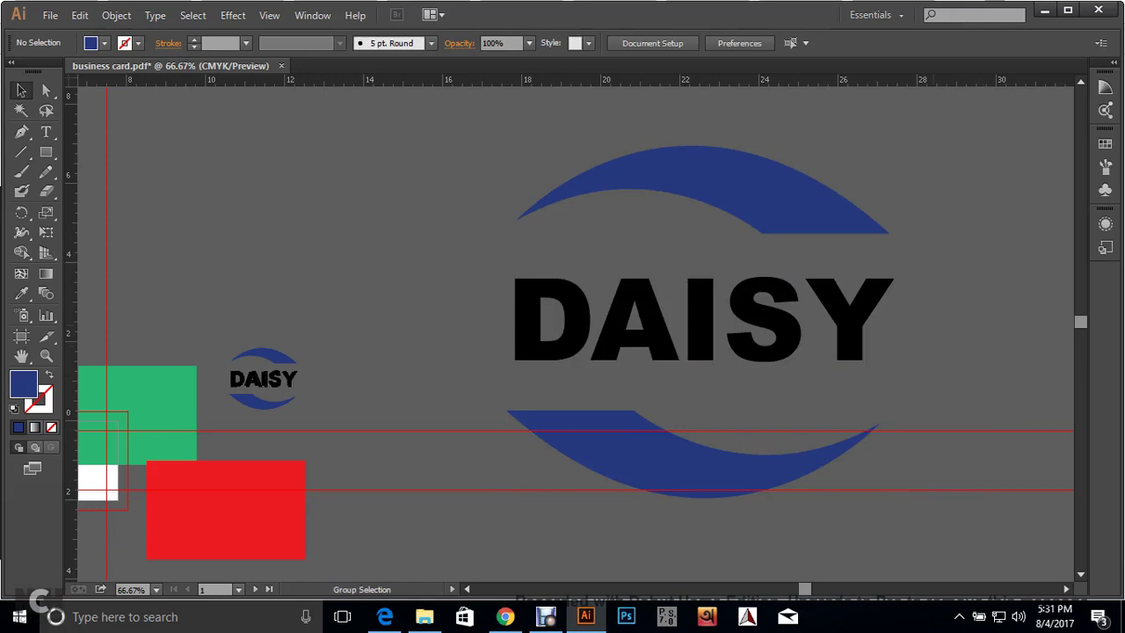
Examine the edges of the enlarged vector logo up to 3200% and compare it with the small PNG logo.
alt+scroll(915, 429, up, 3)
scroll(915, 429, up, 3)
alt+scroll(800, 322, down, 2)
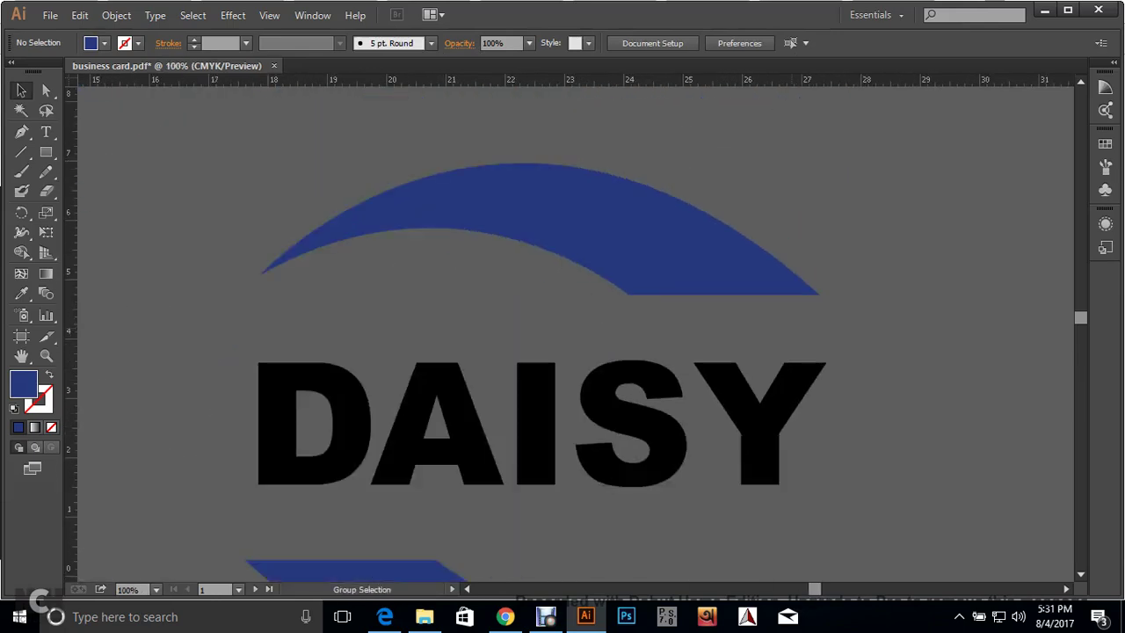
alt+scroll(704, 184, up, 10)
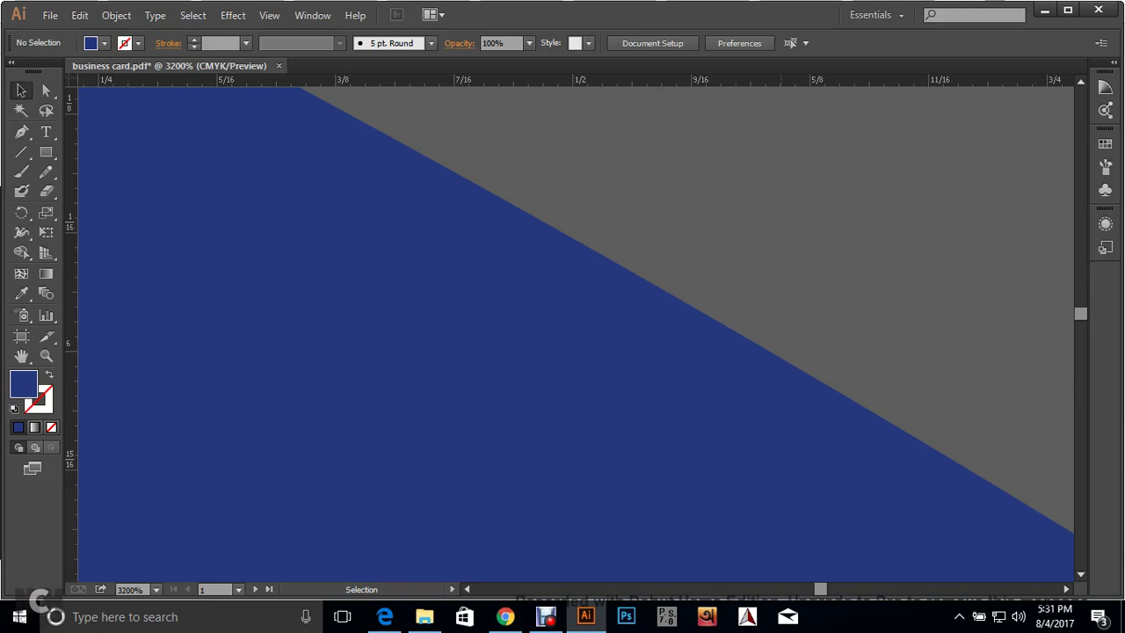
alt+scroll(755, 317, down, 10)
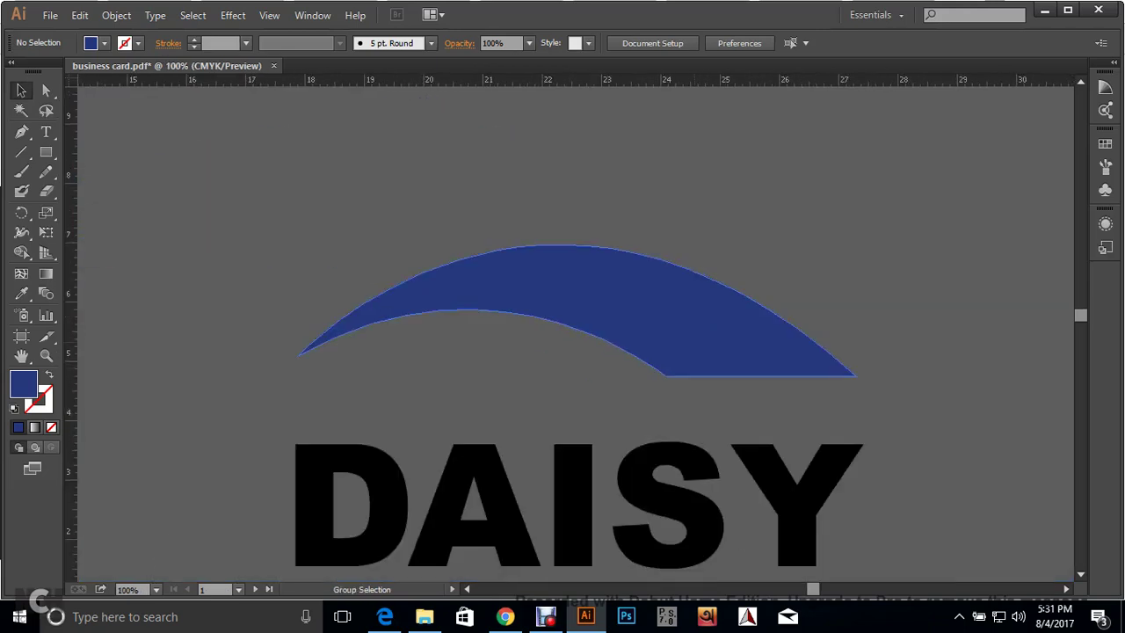
alt+scroll(681, 141, down, 2)
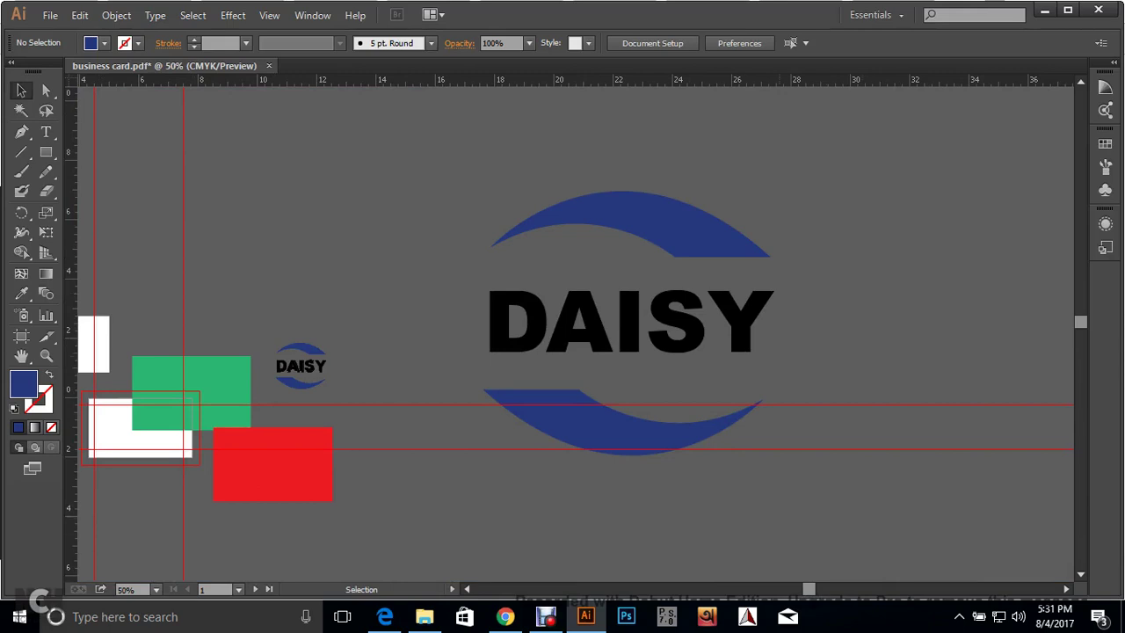
alt+scroll(577, 321, down, 2)
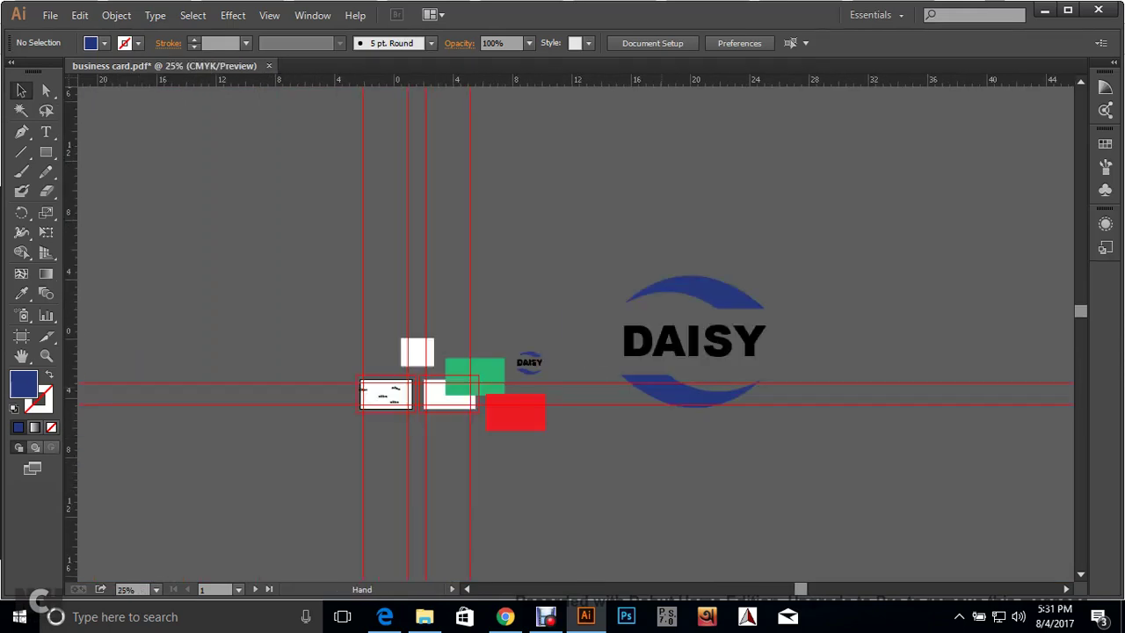
Delete the sample texts, the white square, and the green and red rectangles around the business card artboards.
alt+scroll(577, 321, up, 2)
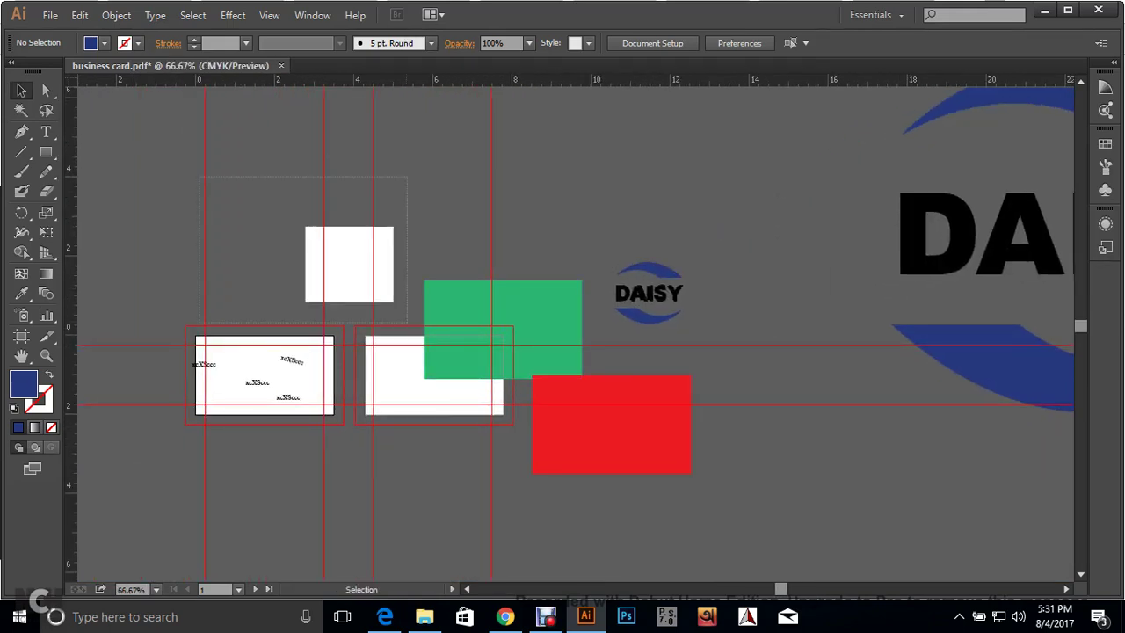
key(ctrl+a)
key(Delete)
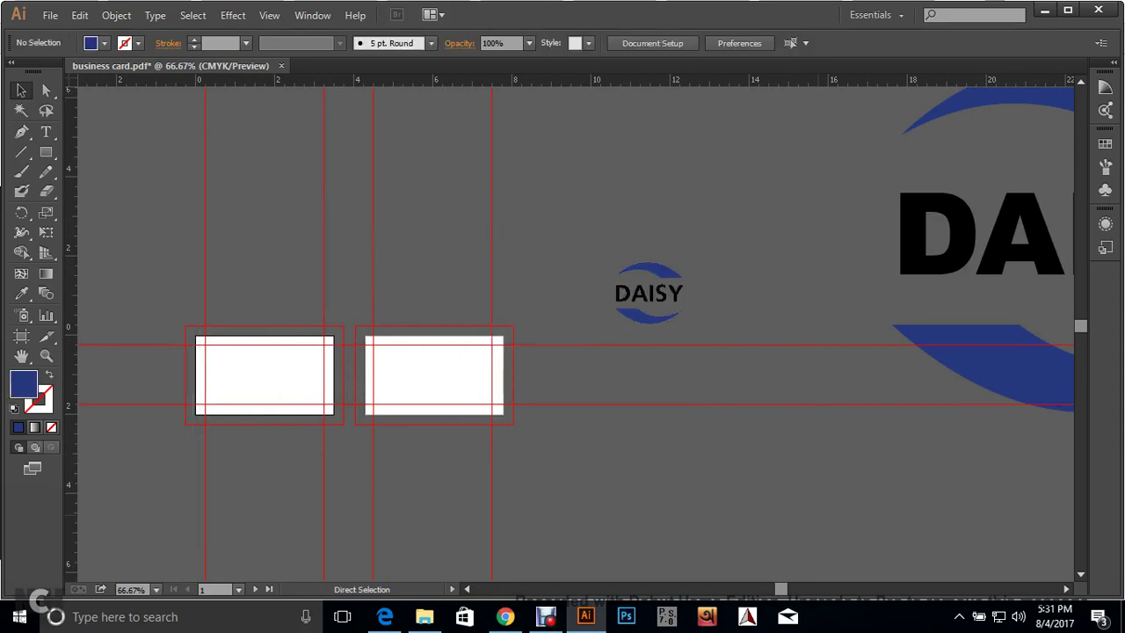
Delete the enlarged vector logo's DAISY text and both of its blue arcs.
alt+scroll(819, 515, down, 1)
drag(819, 515, 771, 519)
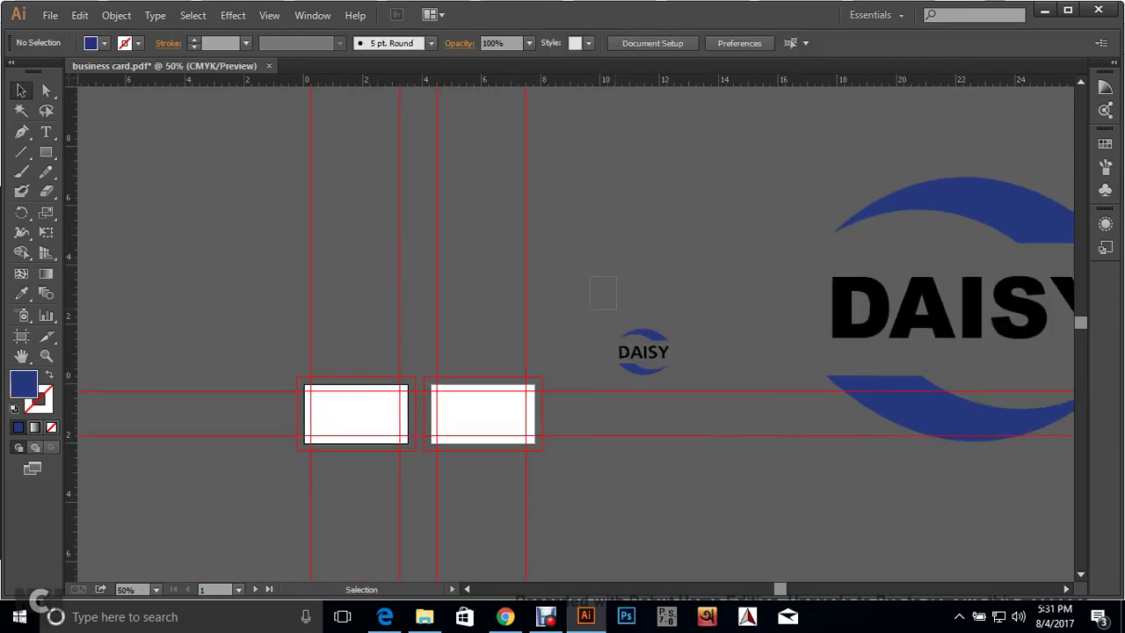
drag(617, 310, 979, 502)
key(Delete)
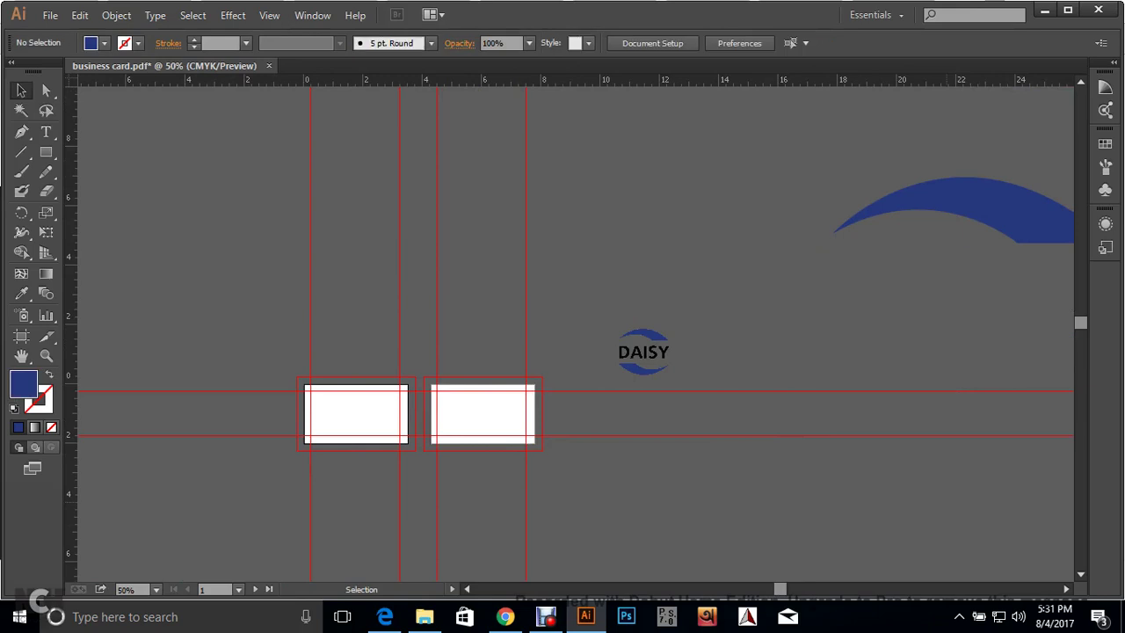
drag(863, 186, 898, 237)
key(Delete)
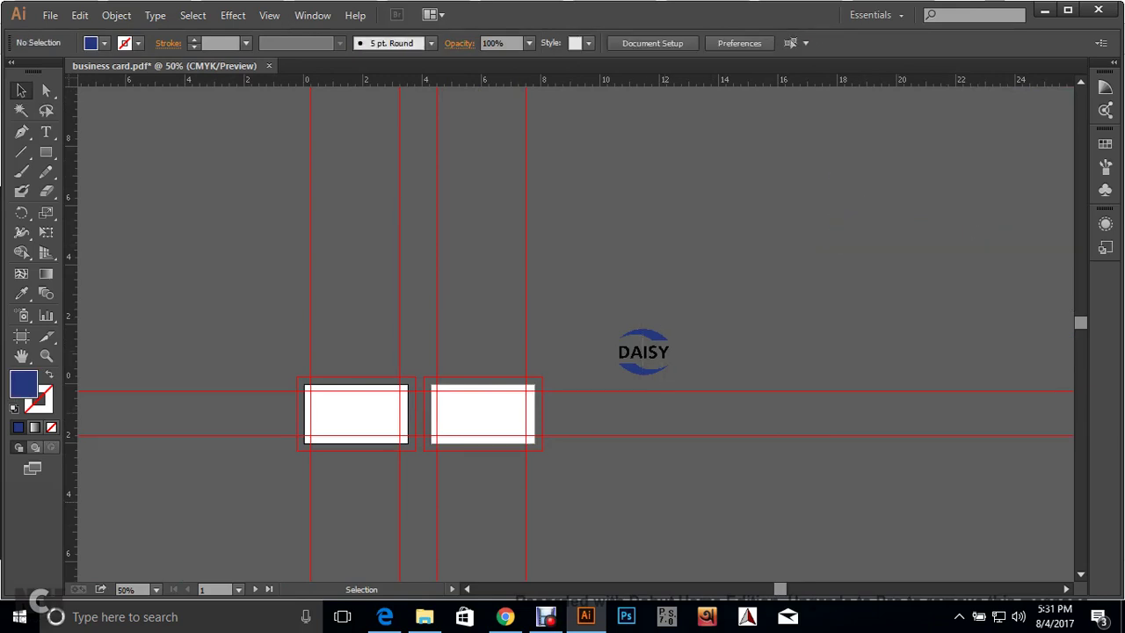
Unlock the small DAISY PNG image and delete it from the canvas.
click(643, 351)
click(633, 429)
click(643, 352)
key(Delete)
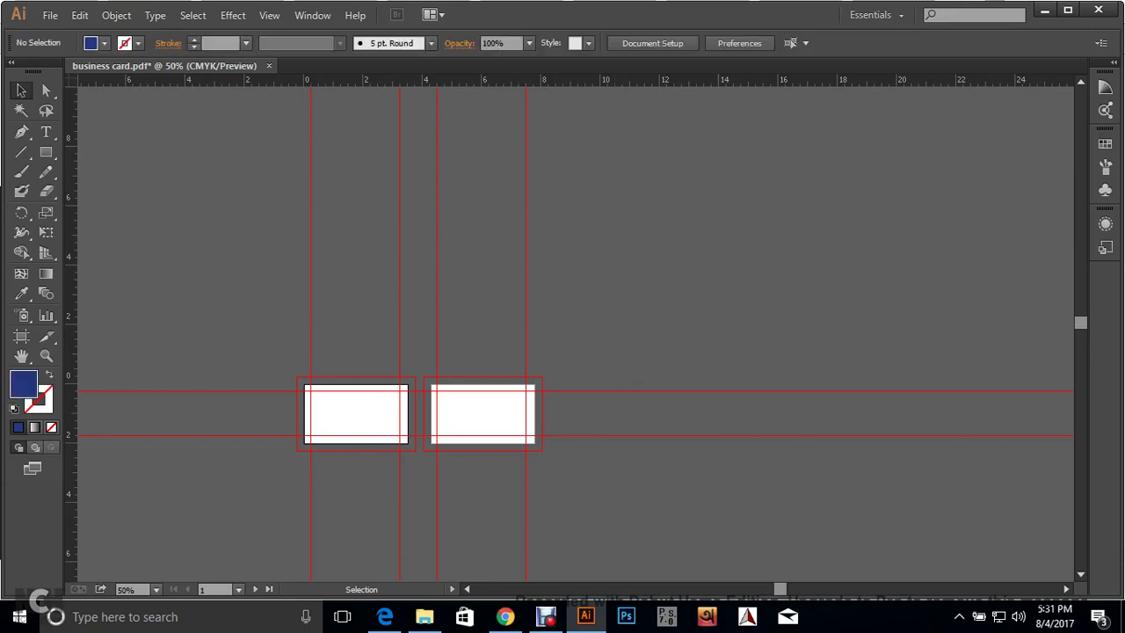